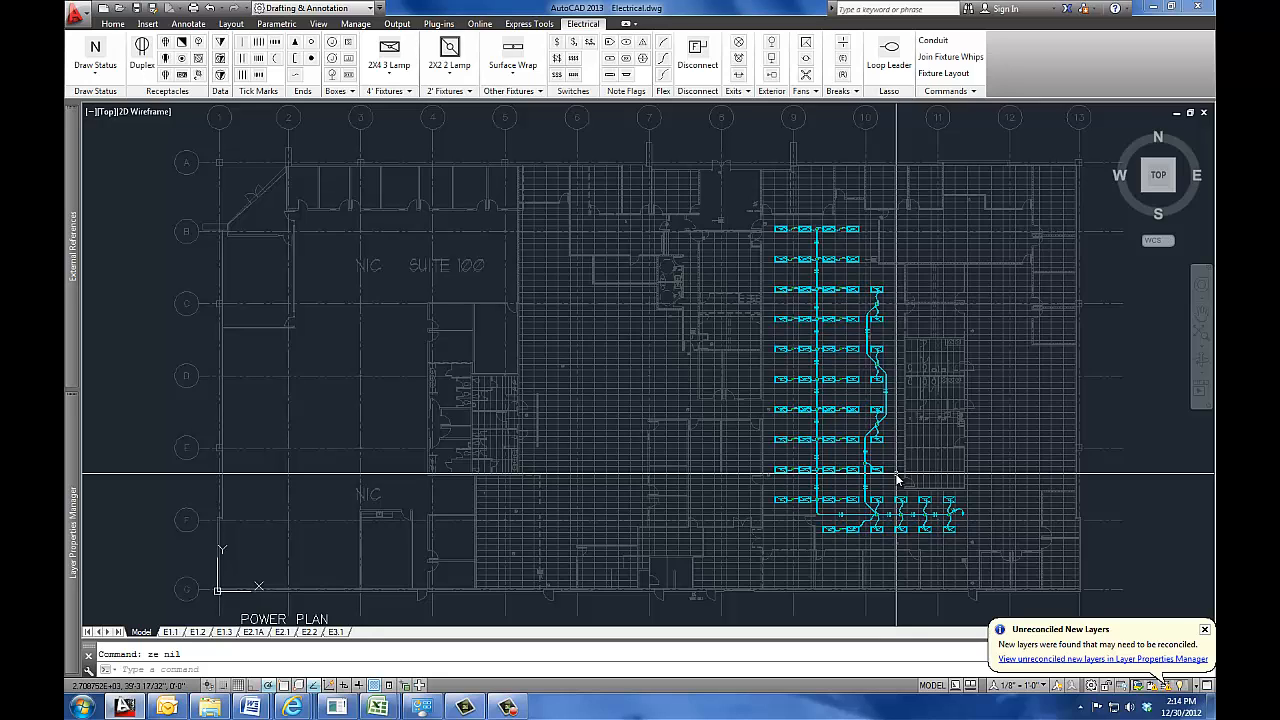
- Open the Fixture Type Manager and set the default fixture type to A6
{"action": "left_click", "coordinate": [954, 92]}
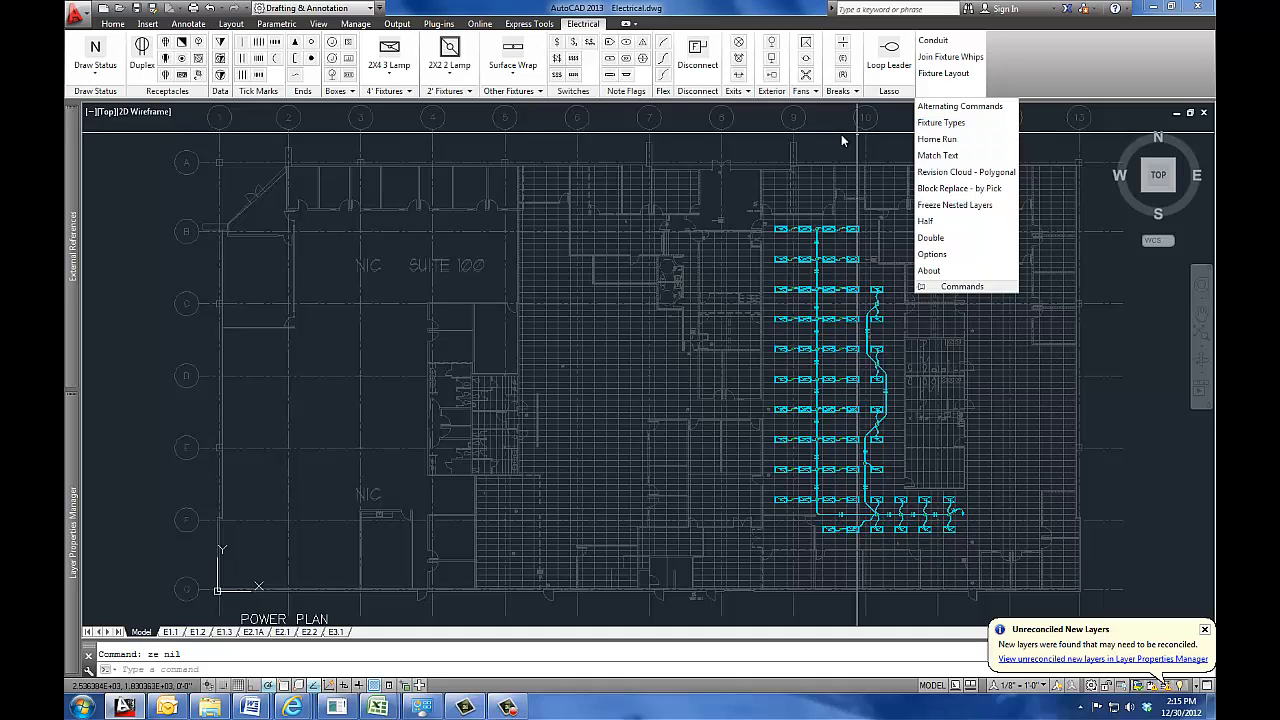
{"action": "scroll", "coordinate": [901, 516], "scroll_direction": "up", "scroll_amount": 5}
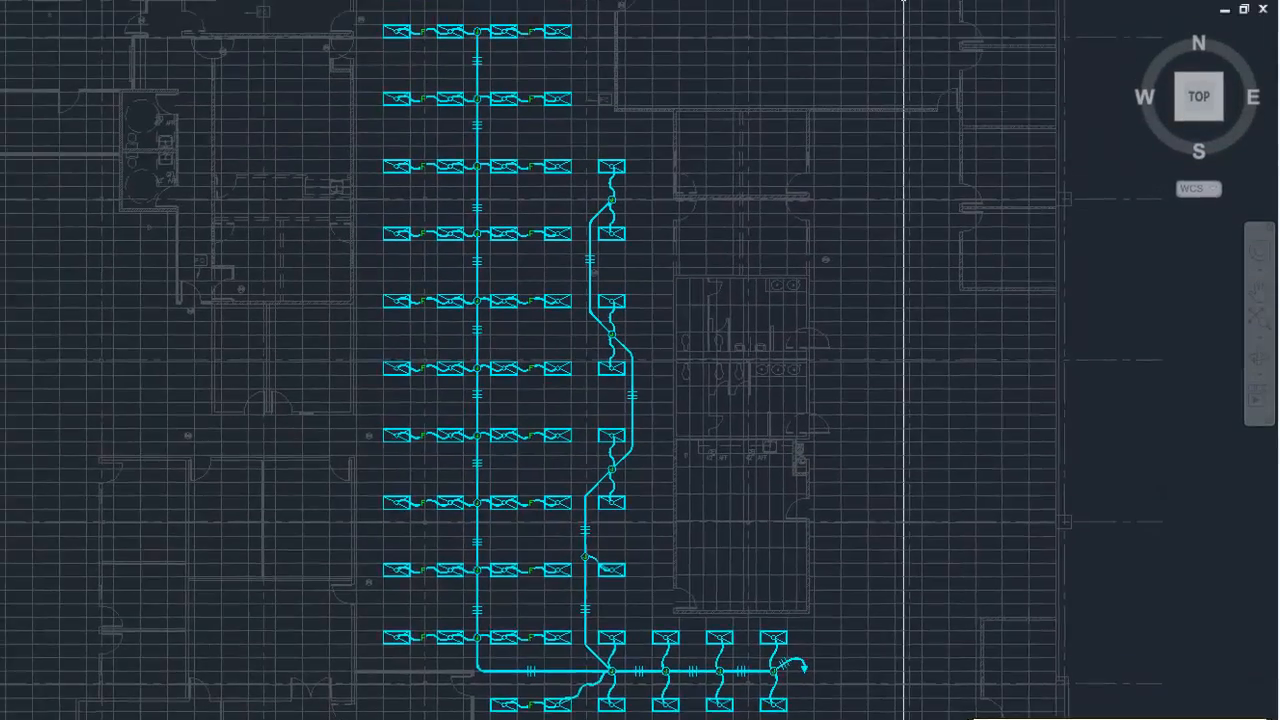
{"action": "left_click", "coordinate": [914, 63]}
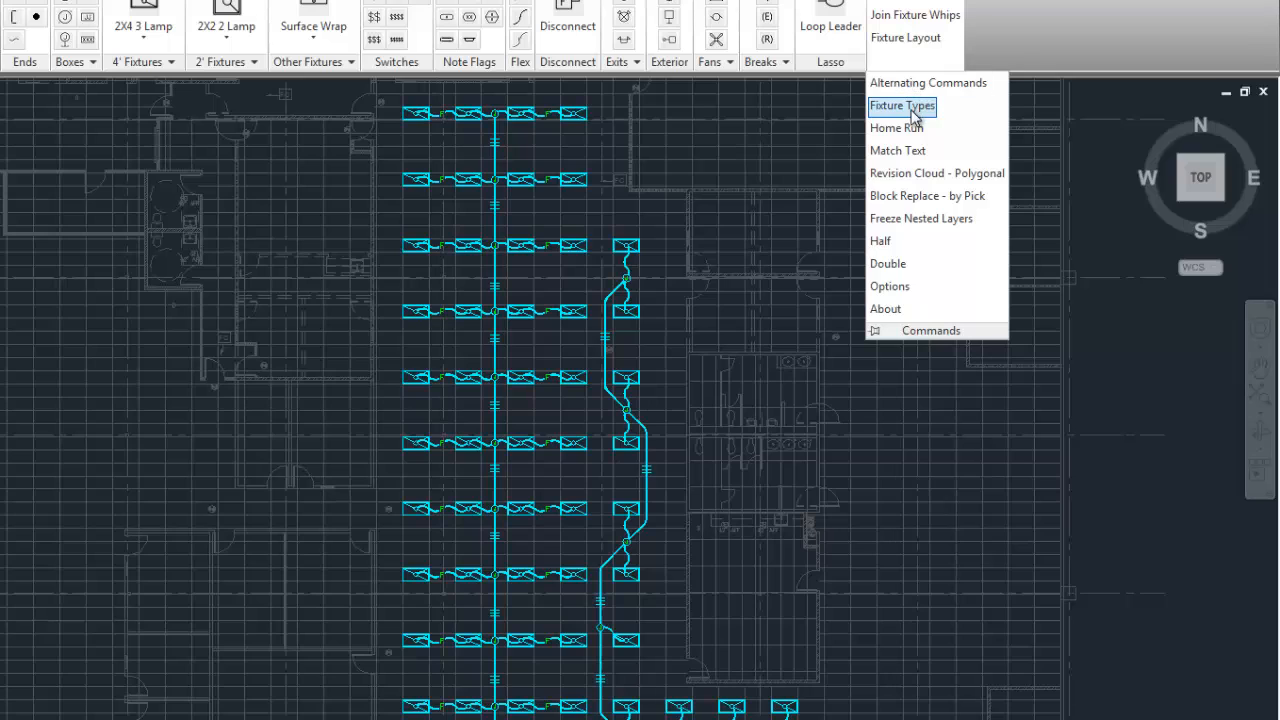
{"action": "left_click", "coordinate": [912, 108]}
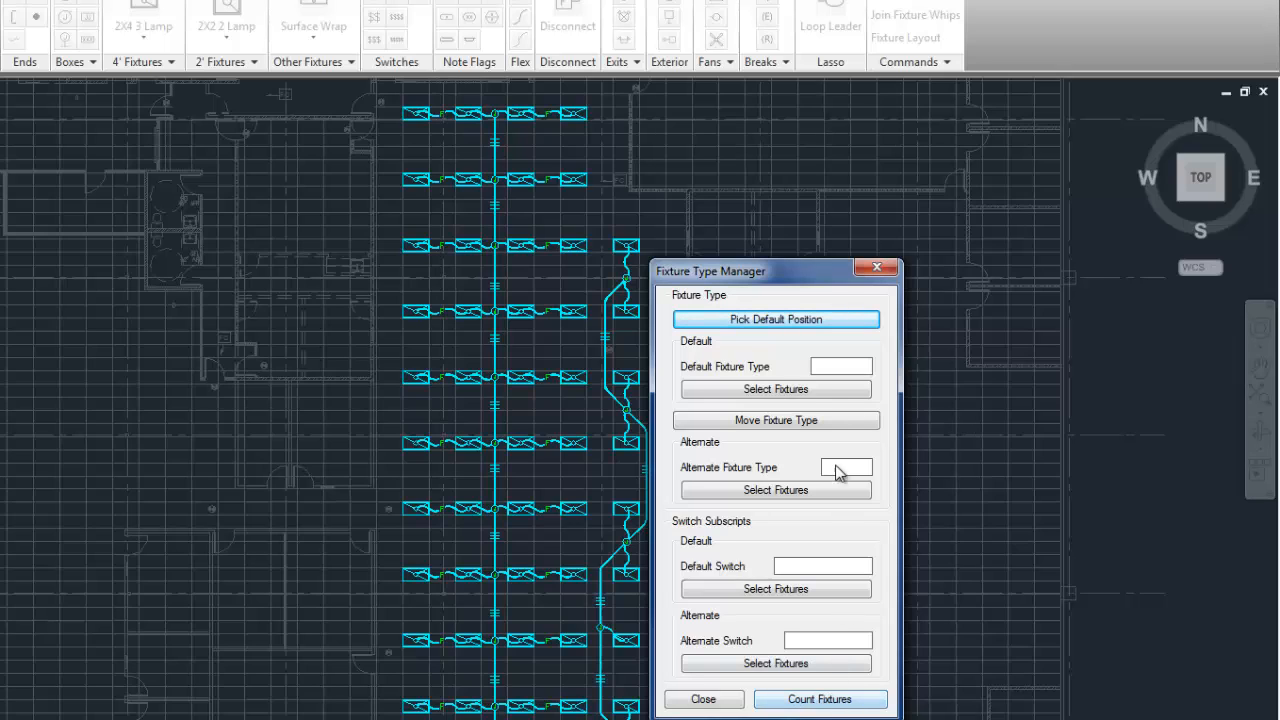
{"action": "left_click", "coordinate": [840, 366]}
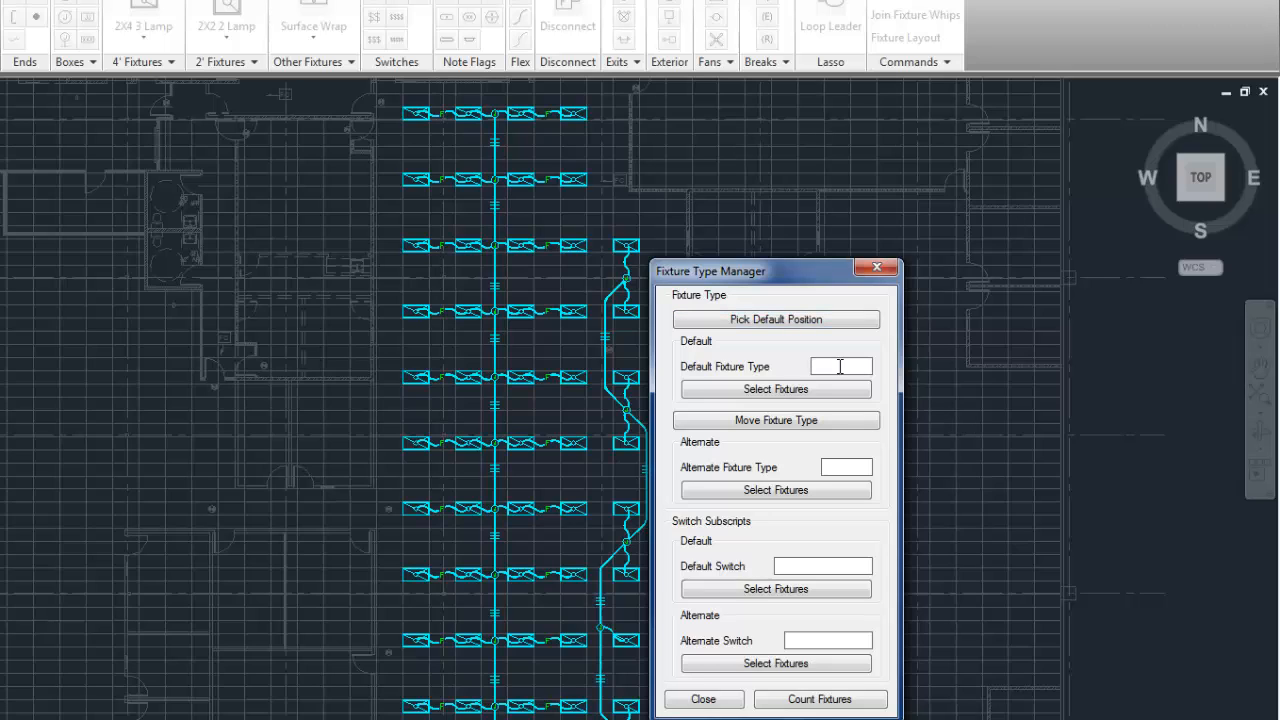
{"action": "type", "text": "a6"}
{"action": "key", "text": "Return"}
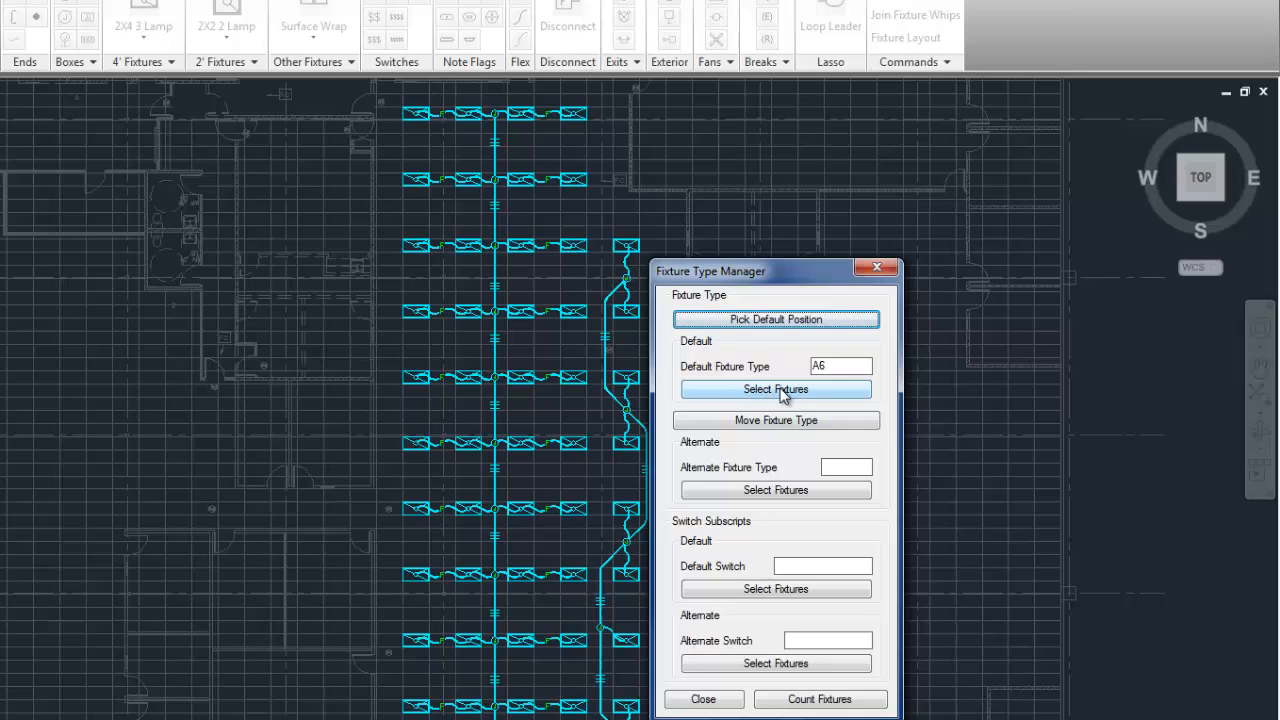
- Pick the default fixture type position just above the upper-left edge of the third fixture in the northernmost row
{"action": "left_click", "coordinate": [781, 391]}
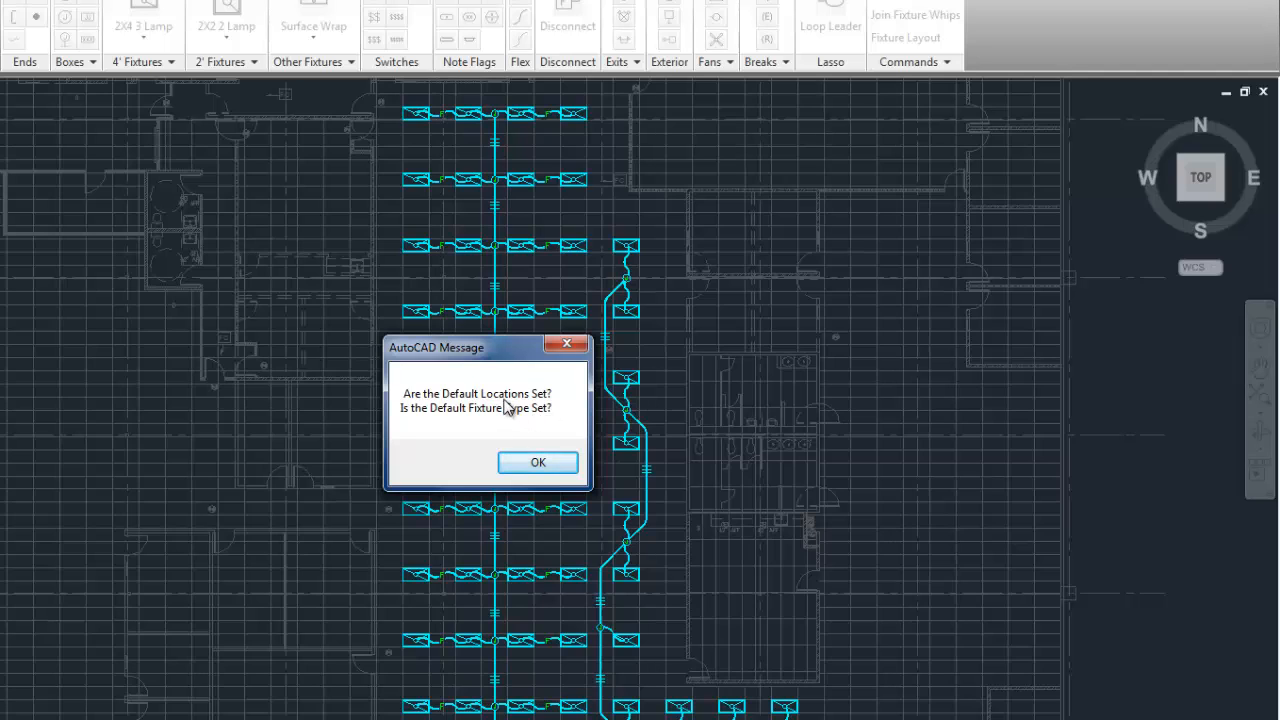
{"action": "left_click", "coordinate": [535, 464]}
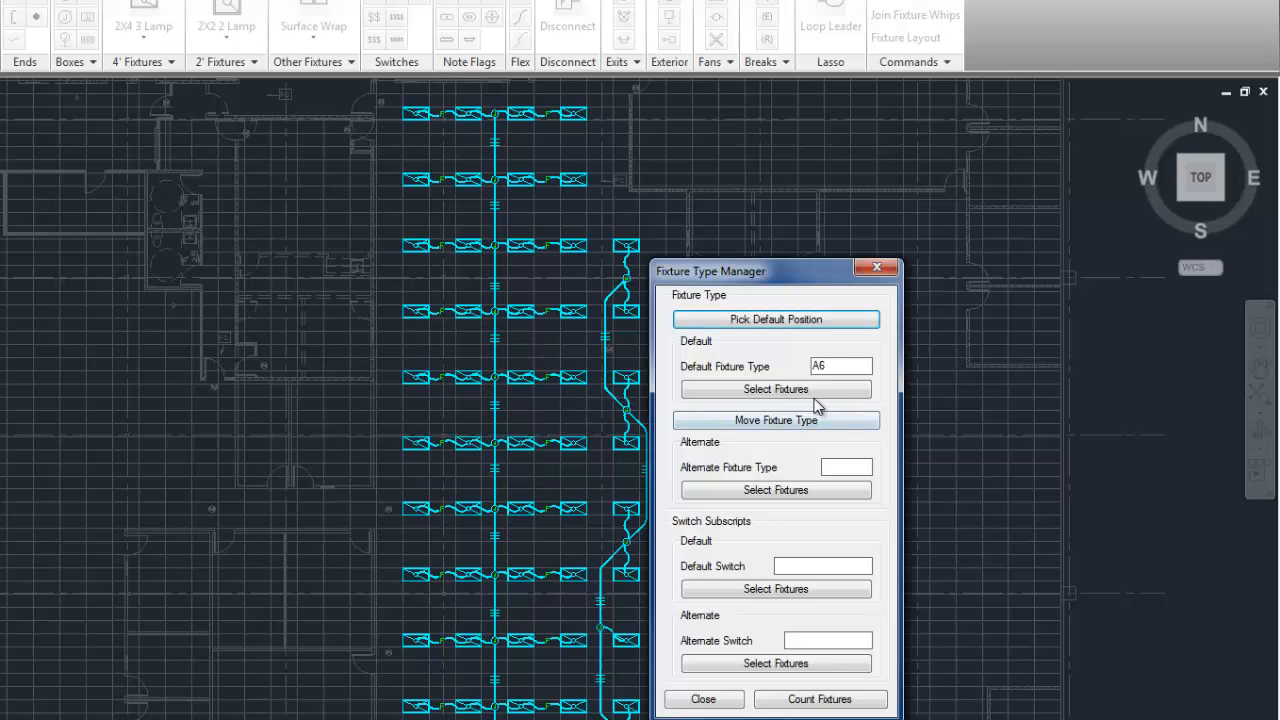
{"action": "left_click", "coordinate": [771, 320]}
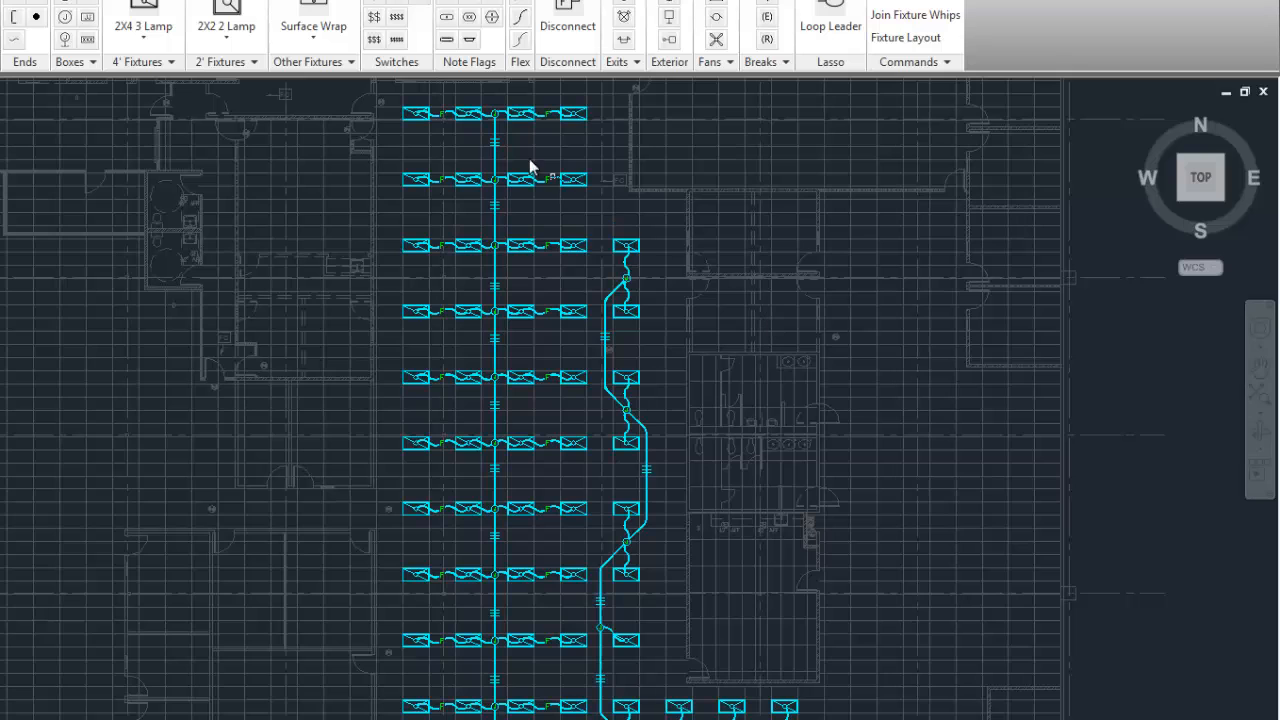
{"action": "scroll", "coordinate": [497, 115], "scroll_direction": "up", "scroll_amount": 5}
{"action": "middle_click_drag", "start_coordinate": [500, 155], "coordinate": [490, 318]}
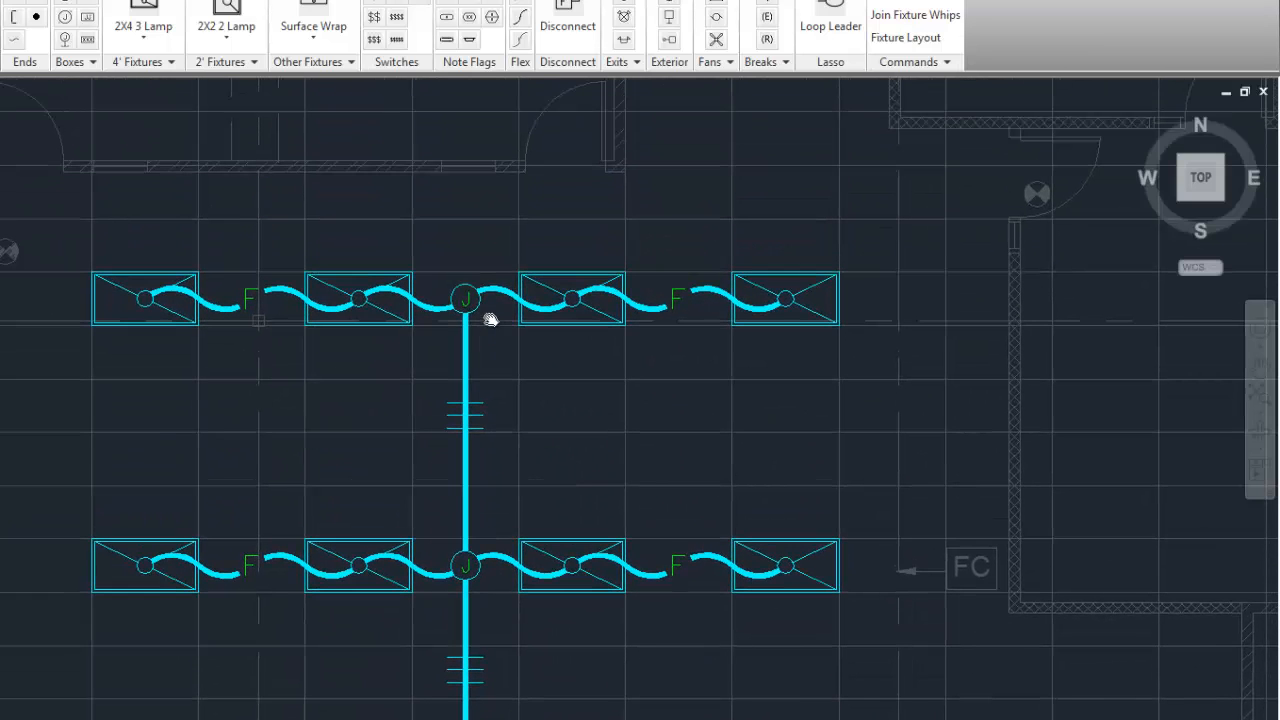
{"action": "left_click", "coordinate": [535, 272]}
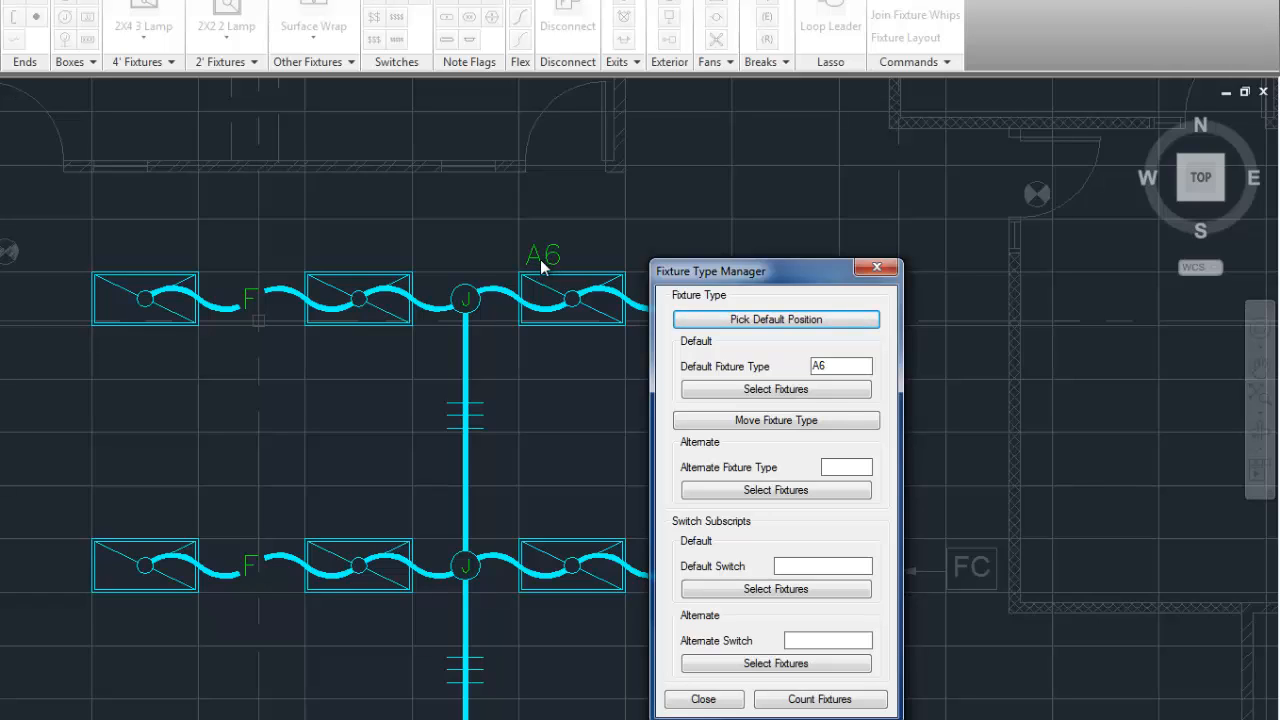
- Repick the default position below the lower-right edge of the same fixture
{"action": "left_click", "coordinate": [746, 322]}
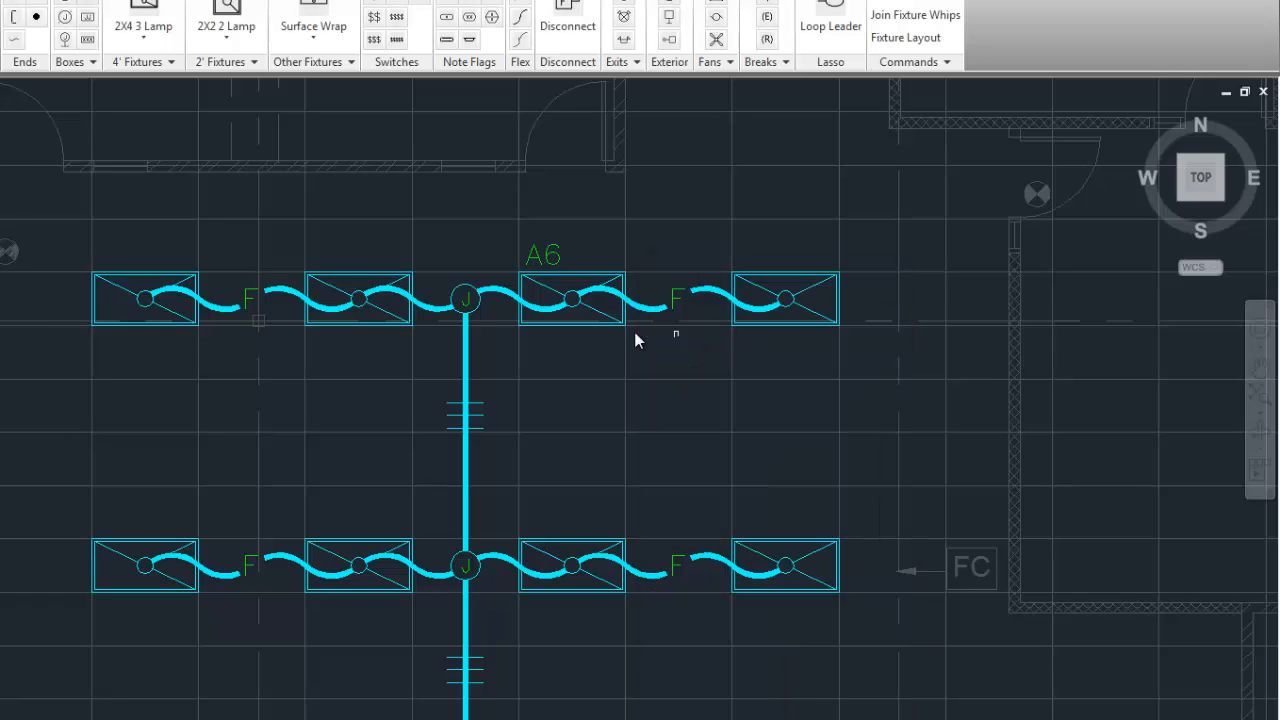
{"action": "left_click", "coordinate": [609, 327]}
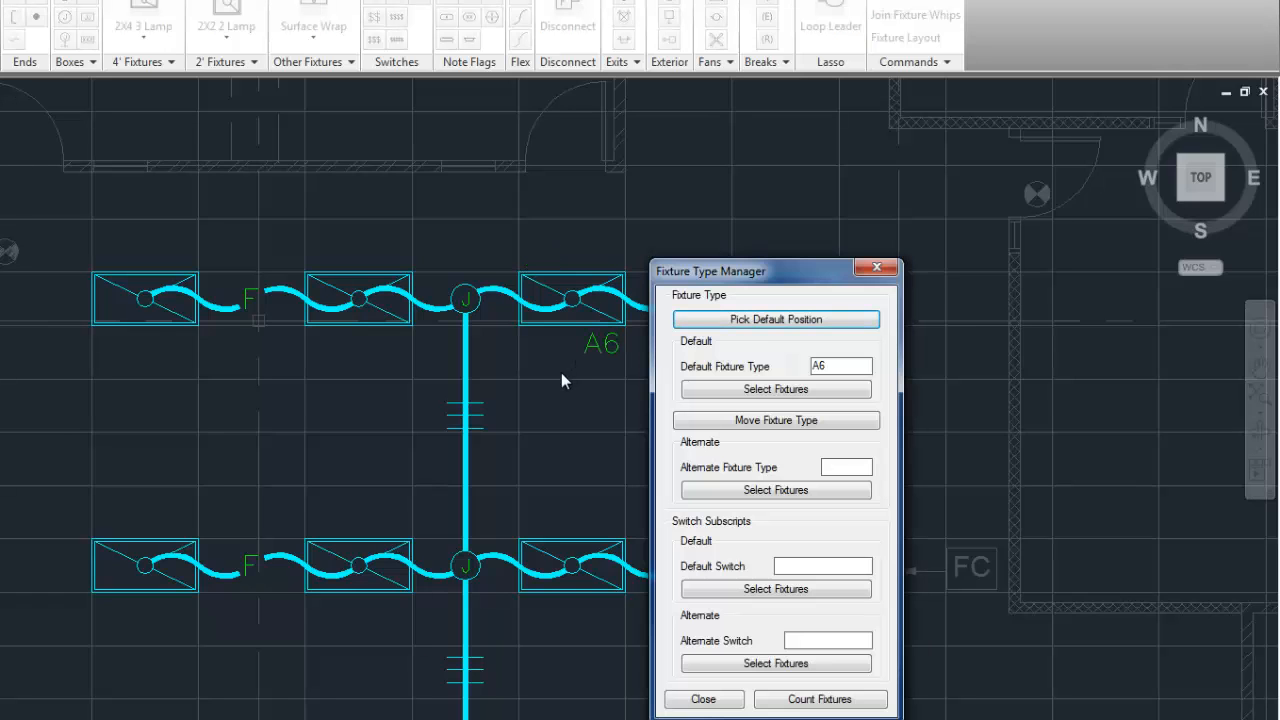
- Set the default A6 position back above the fixture's upper-left edge and close the Fixture Type Manager
{"action": "left_click", "coordinate": [688, 321]}
{"action": "left_click", "coordinate": [533, 275]}
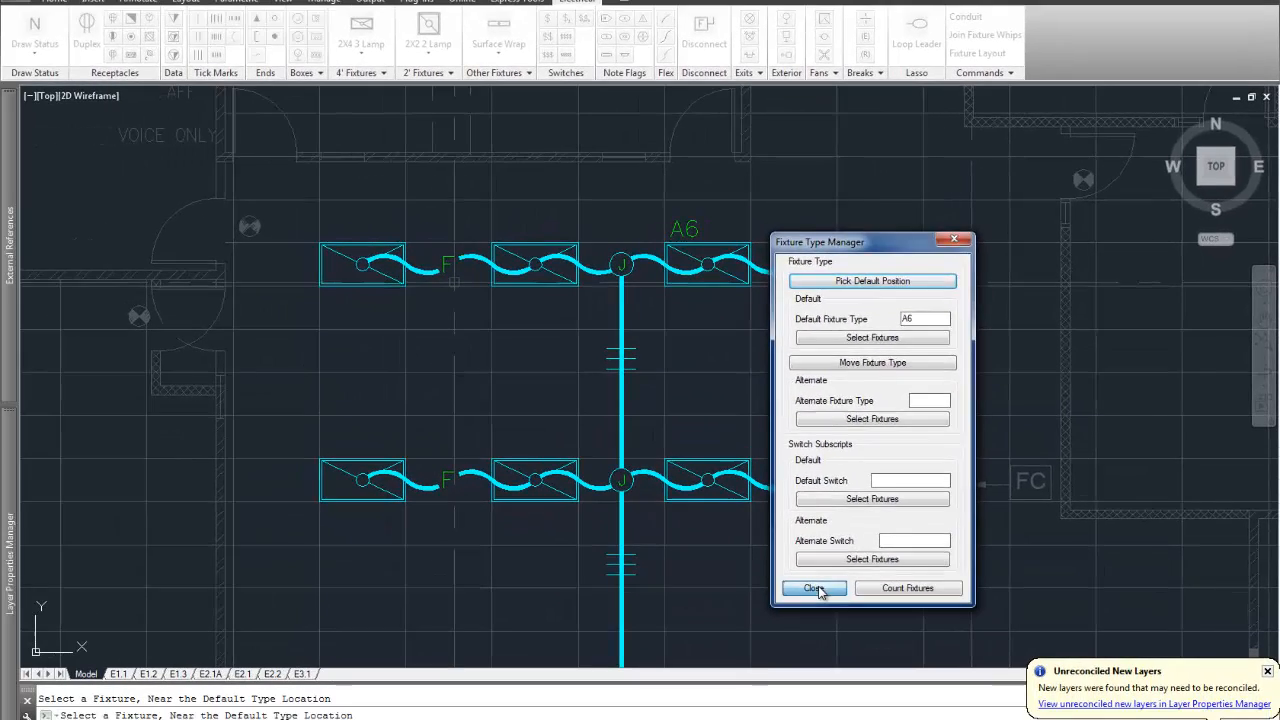
{"action": "left_click", "coordinate": [706, 700]}
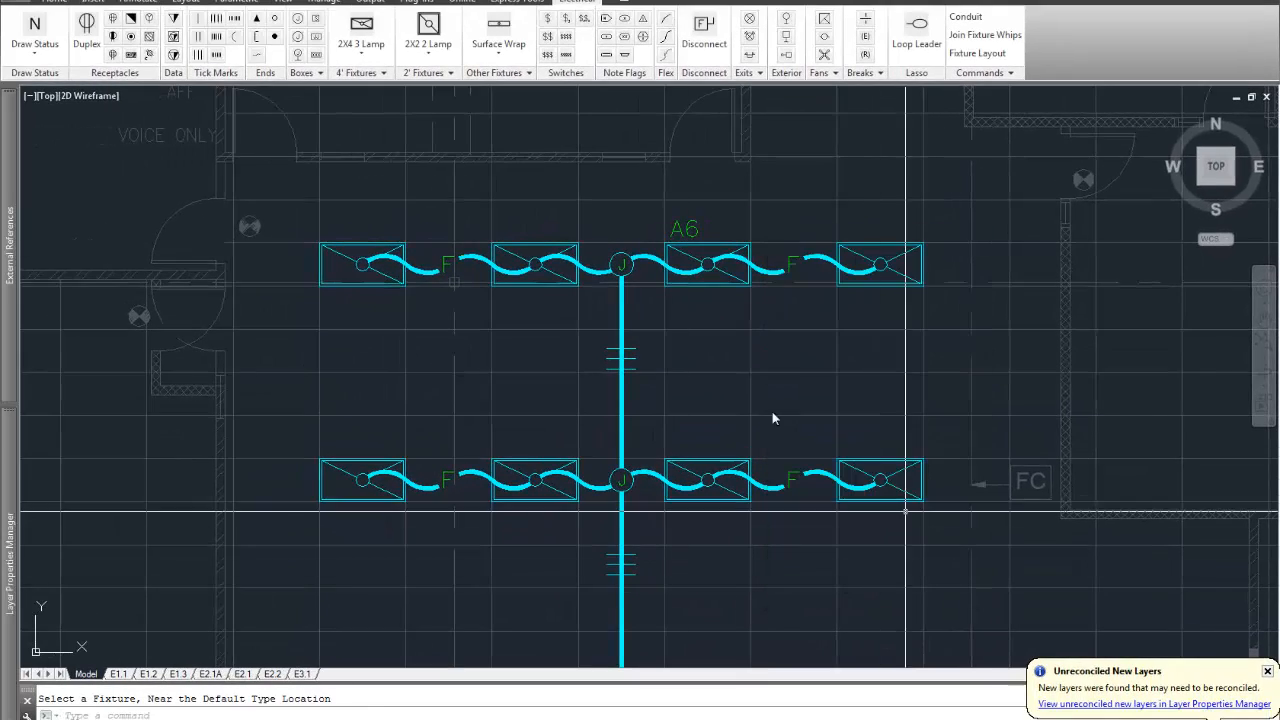
- Copy the fixture labelled A6 into the empty room northwest of the fixture rows
{"action": "scroll", "coordinate": [692, 415], "scroll_direction": "down", "scroll_amount": 4}
{"action": "type", "text": "c"}
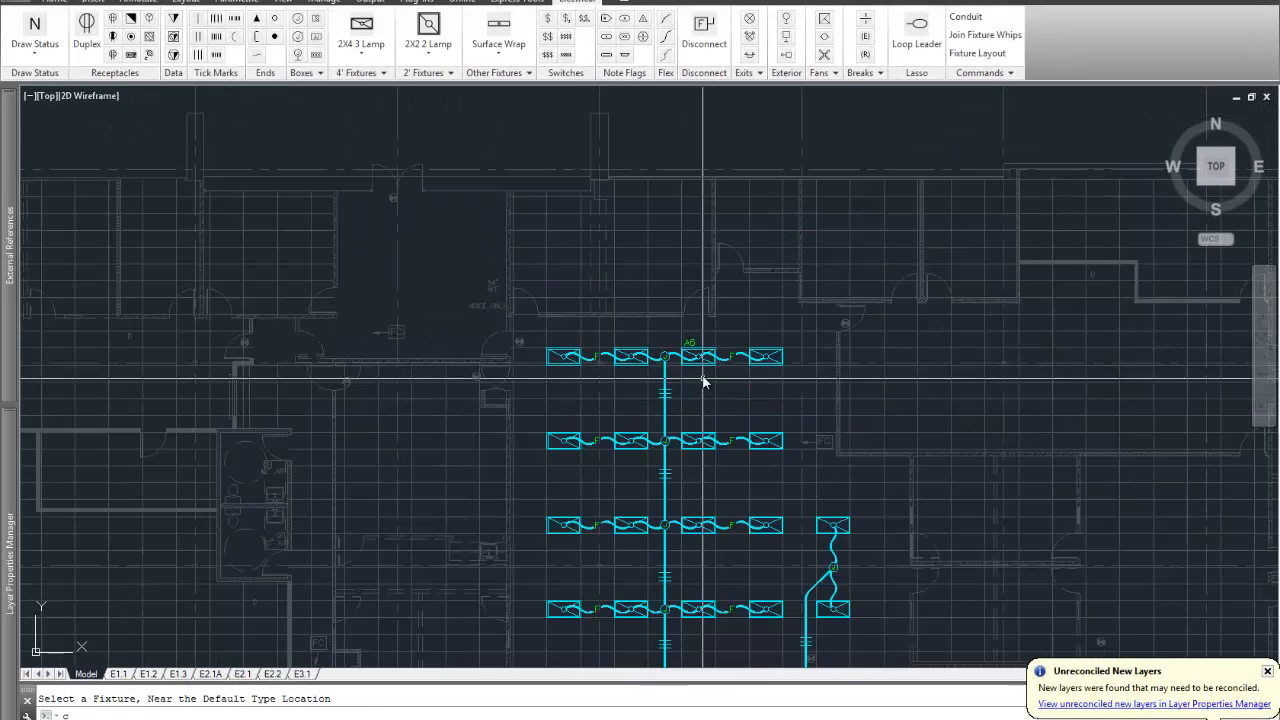
{"action": "key", "text": "Return"}
{"action": "left_click", "coordinate": [690, 348]}
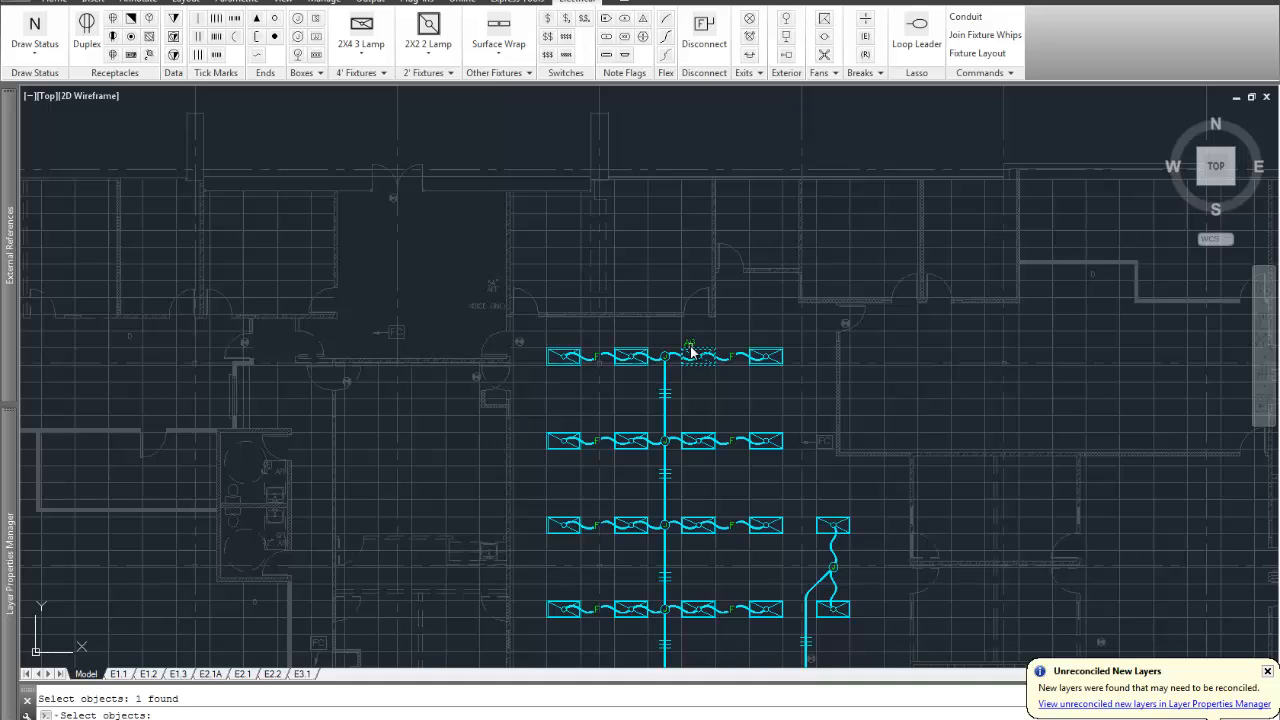
{"action": "key", "text": "Return"}
{"action": "left_click", "coordinate": [690, 350]}
{"action": "left_click", "coordinate": [450, 255]}
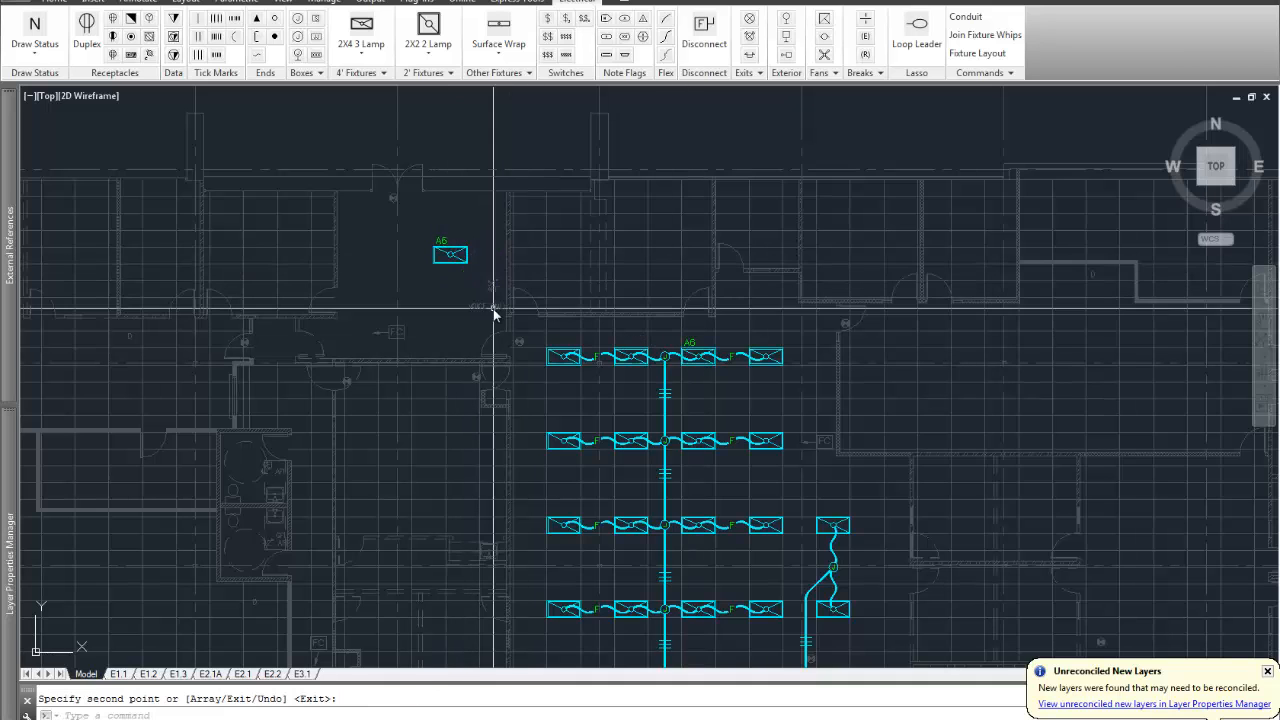
- Run REVEALPOINTS on the copied light fixture
{"action": "scroll", "coordinate": [437, 257], "scroll_direction": "up", "scroll_amount": 8}
{"action": "middle_click_drag", "start_coordinate": [437, 274], "coordinate": [484, 442]}
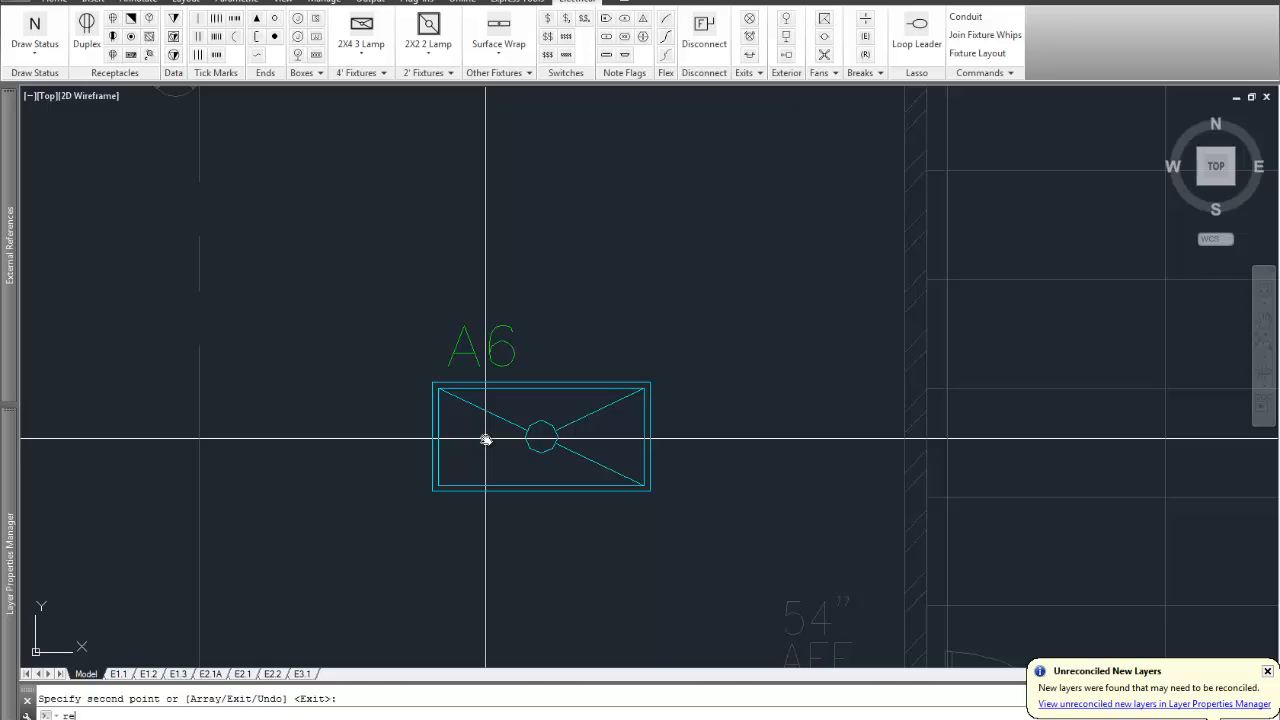
{"action": "type", "text": "m"}
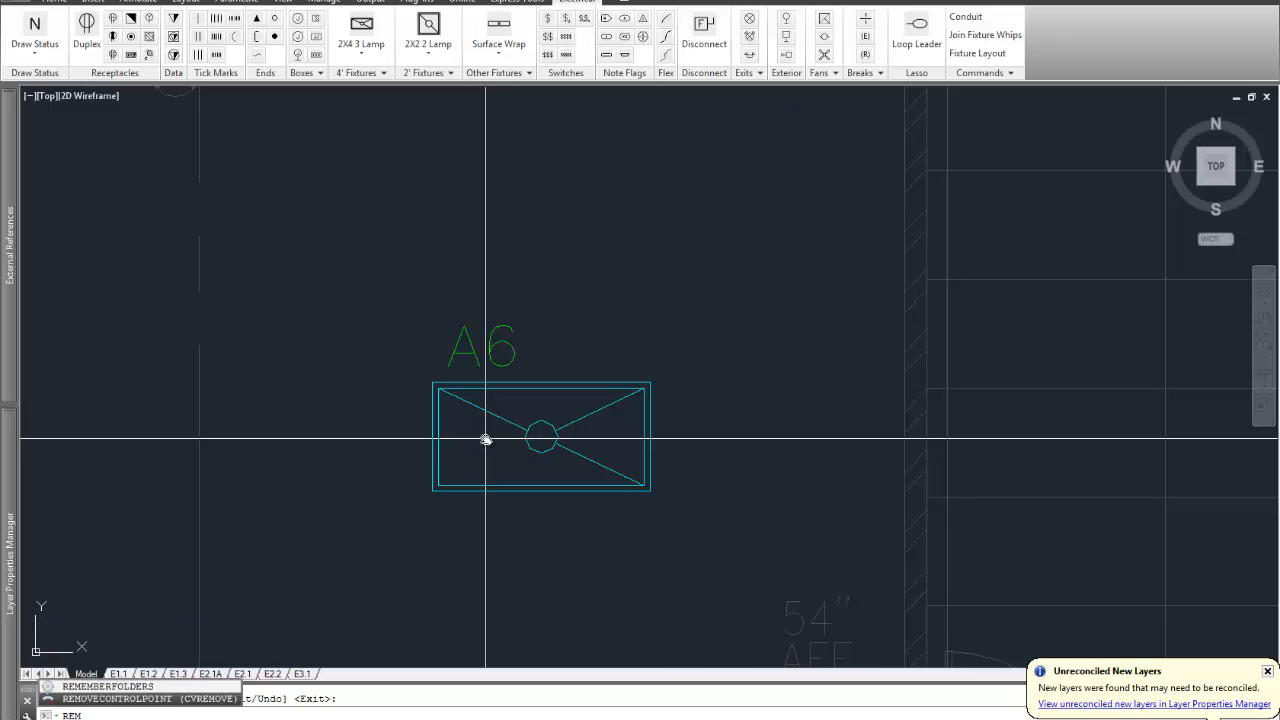
{"action": "key", "text": "BackSpace"}
{"action": "type", "text": "veal"}
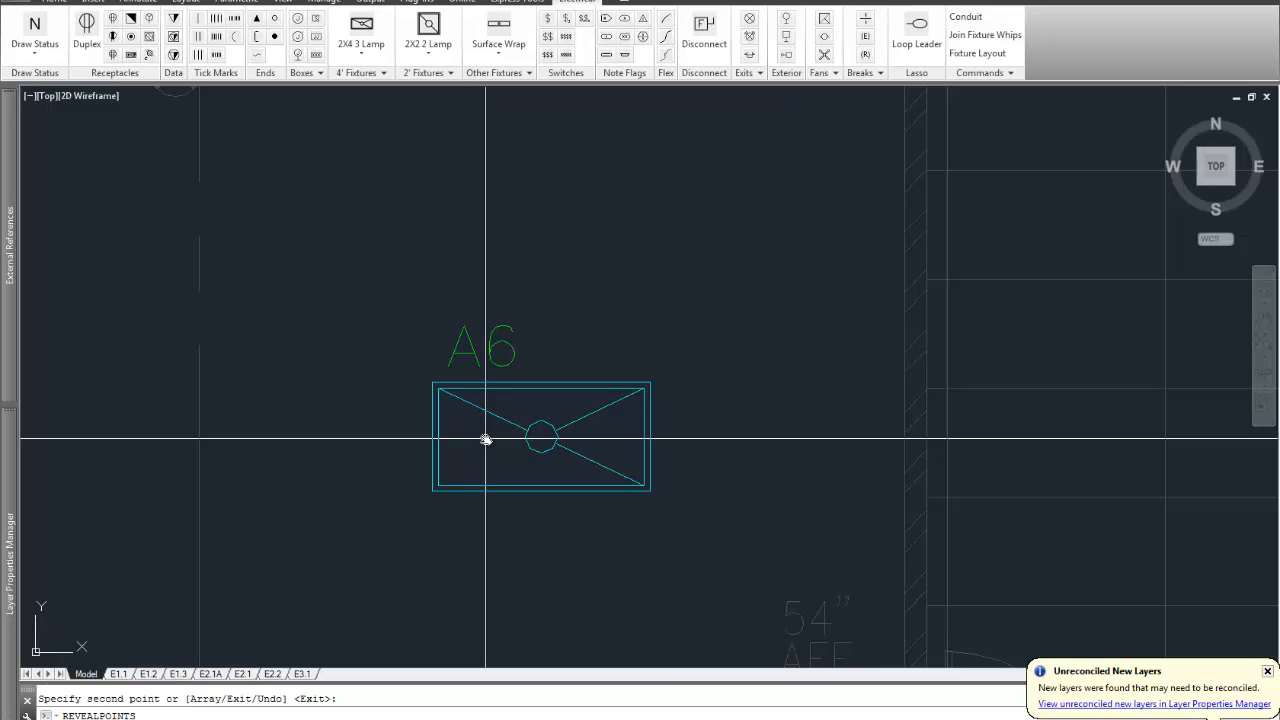
{"action": "type", "text": "point"}
{"action": "key", "text": "Return"}
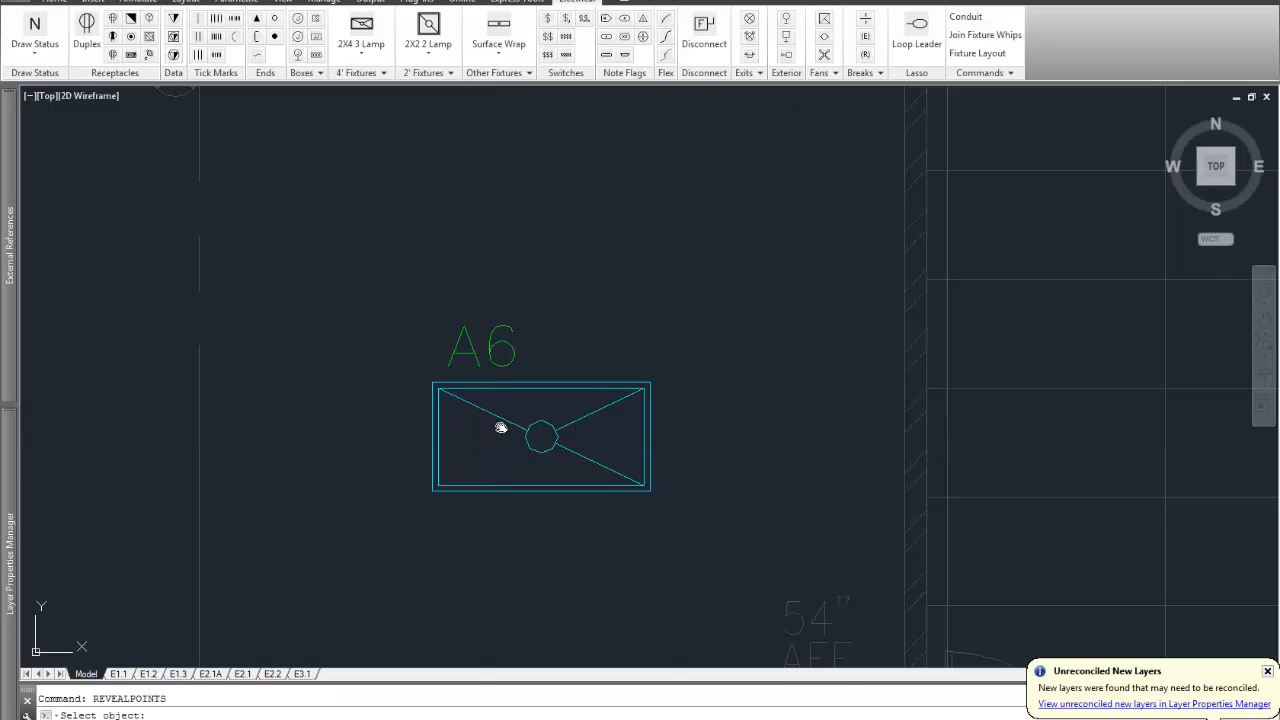
{"action": "left_click", "coordinate": [503, 422]}
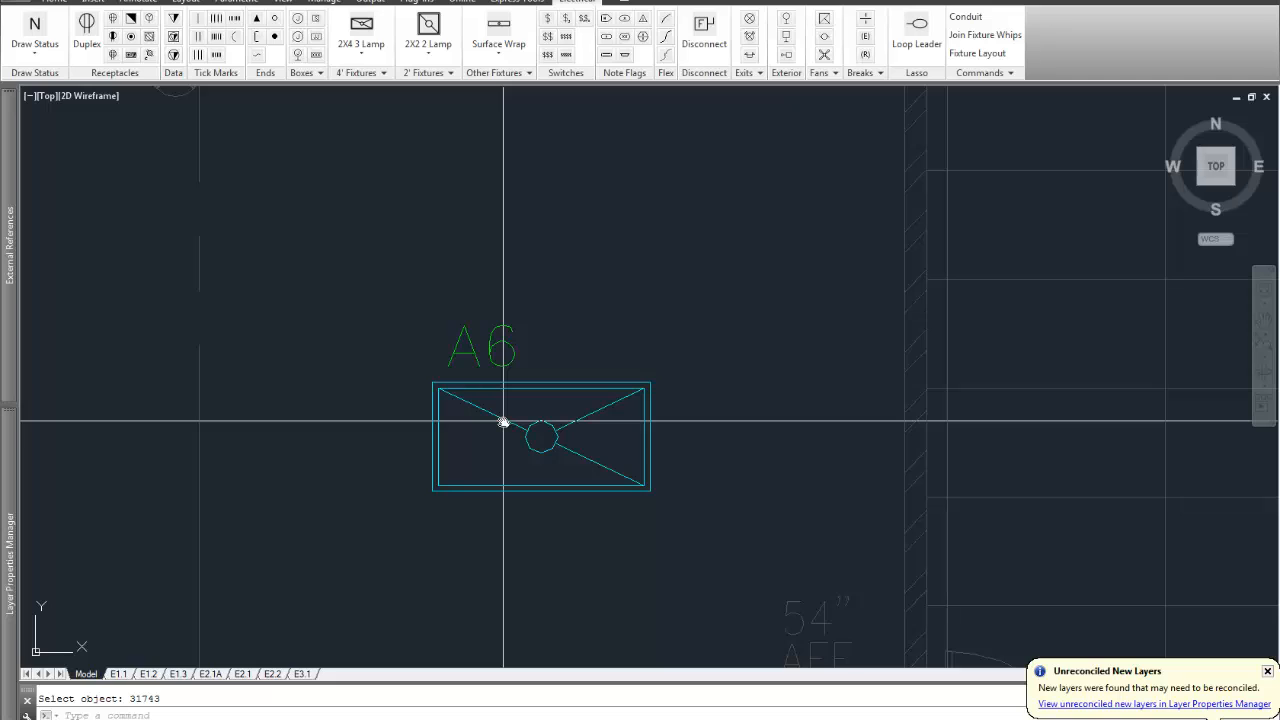
- Repeat REVEALPOINTS on the copied fixture's A6 label and undo it
{"action": "key", "text": "Return"}
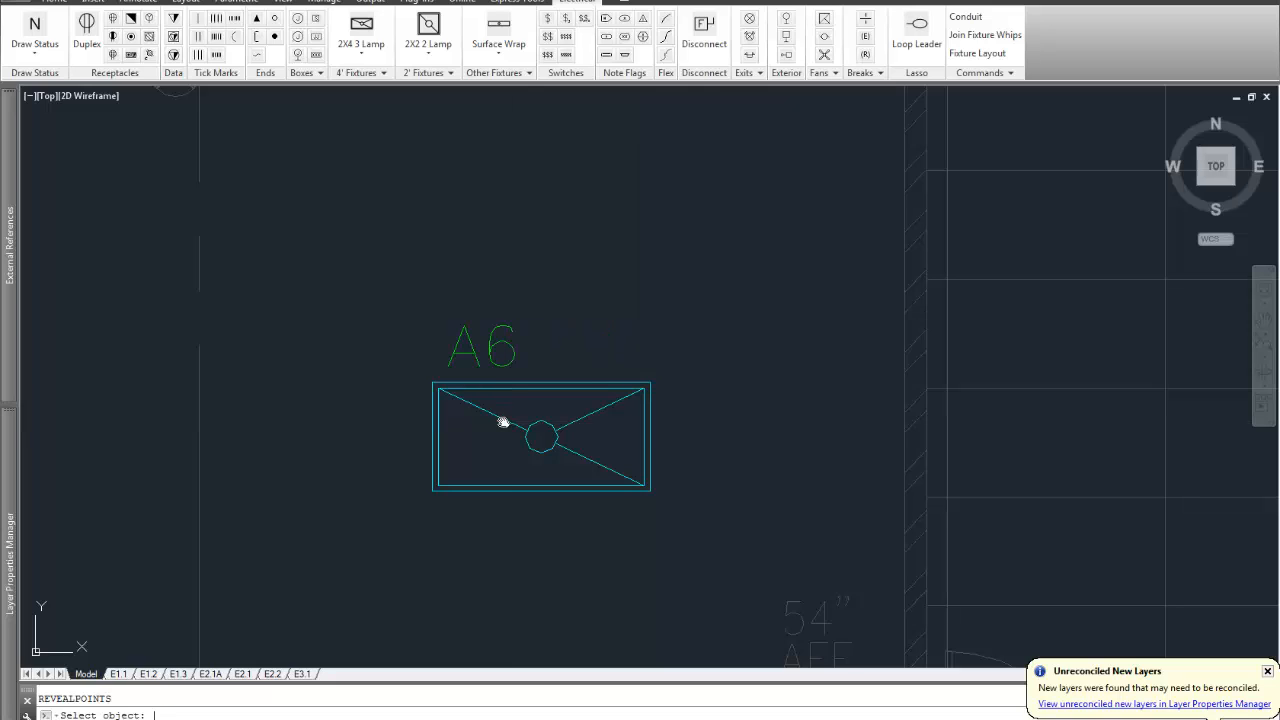
{"action": "left_click", "coordinate": [484, 350]}
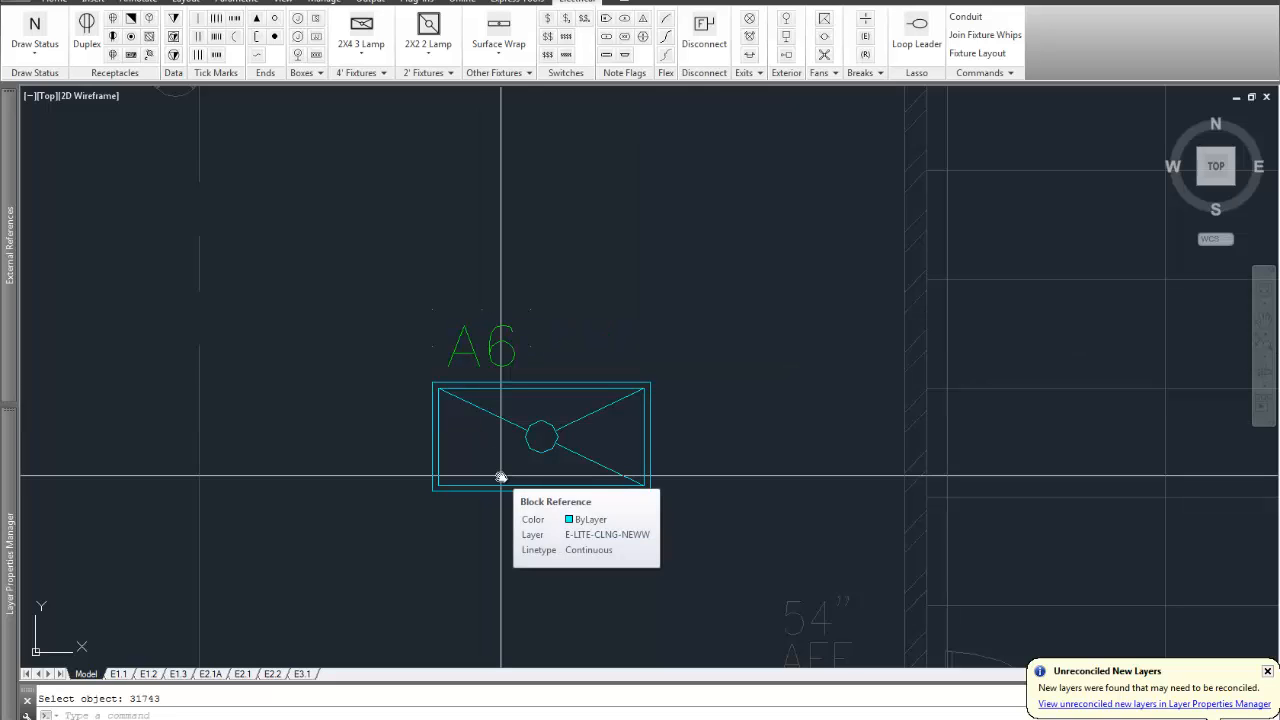
{"action": "type", "text": "u"}
{"action": "key", "text": "Return"}
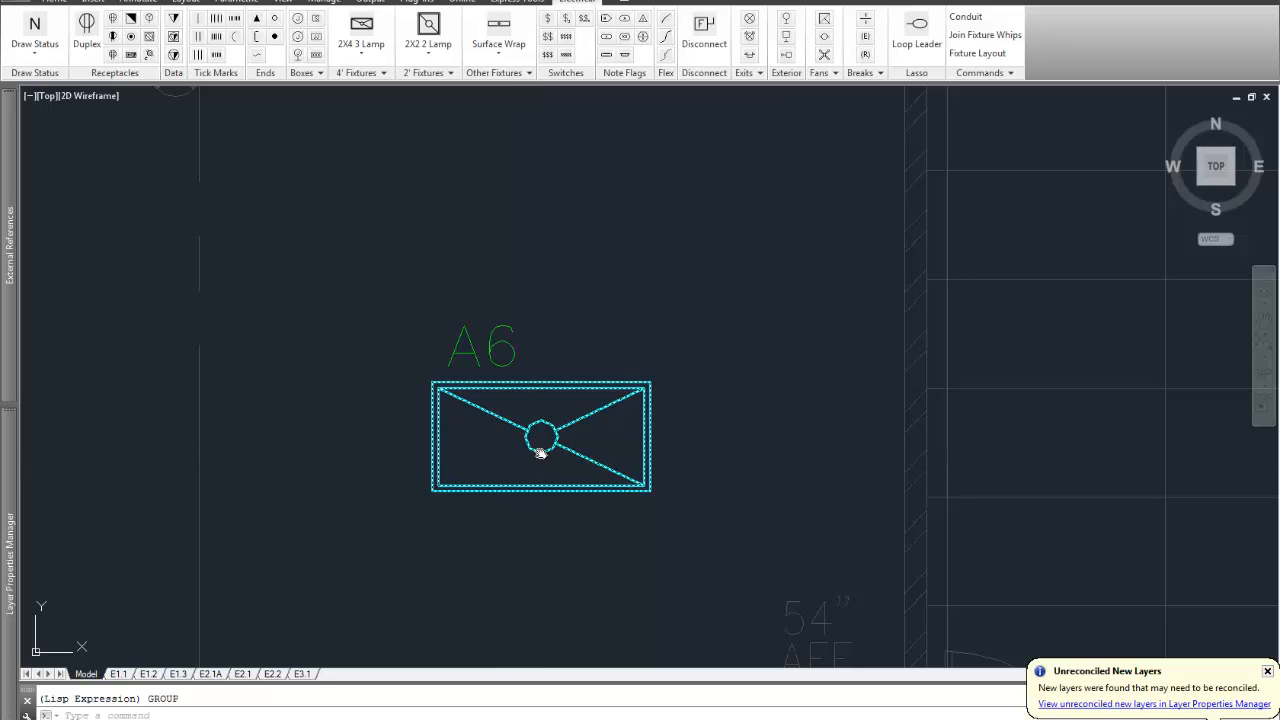
- Move the copied fixture together with its A6 label a short distance up and to the right
{"action": "type", "text": "m"}
{"action": "key", "text": "Return"}
{"action": "left_click", "coordinate": [540, 450]}
{"action": "left_click", "coordinate": [516, 357]}
{"action": "key", "text": "Return"}
{"action": "left_click", "coordinate": [548, 357]}
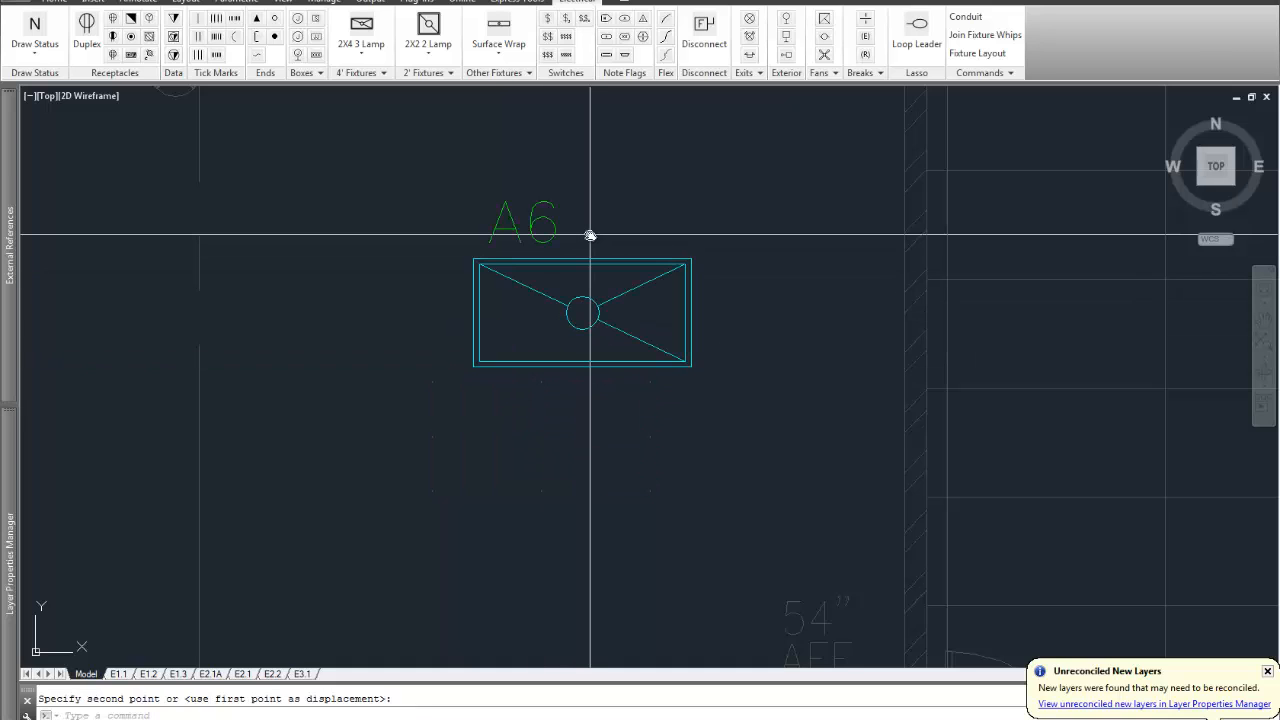
- Undo the move of the copied fixture and its label
{"action": "left_click", "coordinate": [582, 316]}
{"action": "type", "text": "u"}
{"action": "key", "text": "Return"}
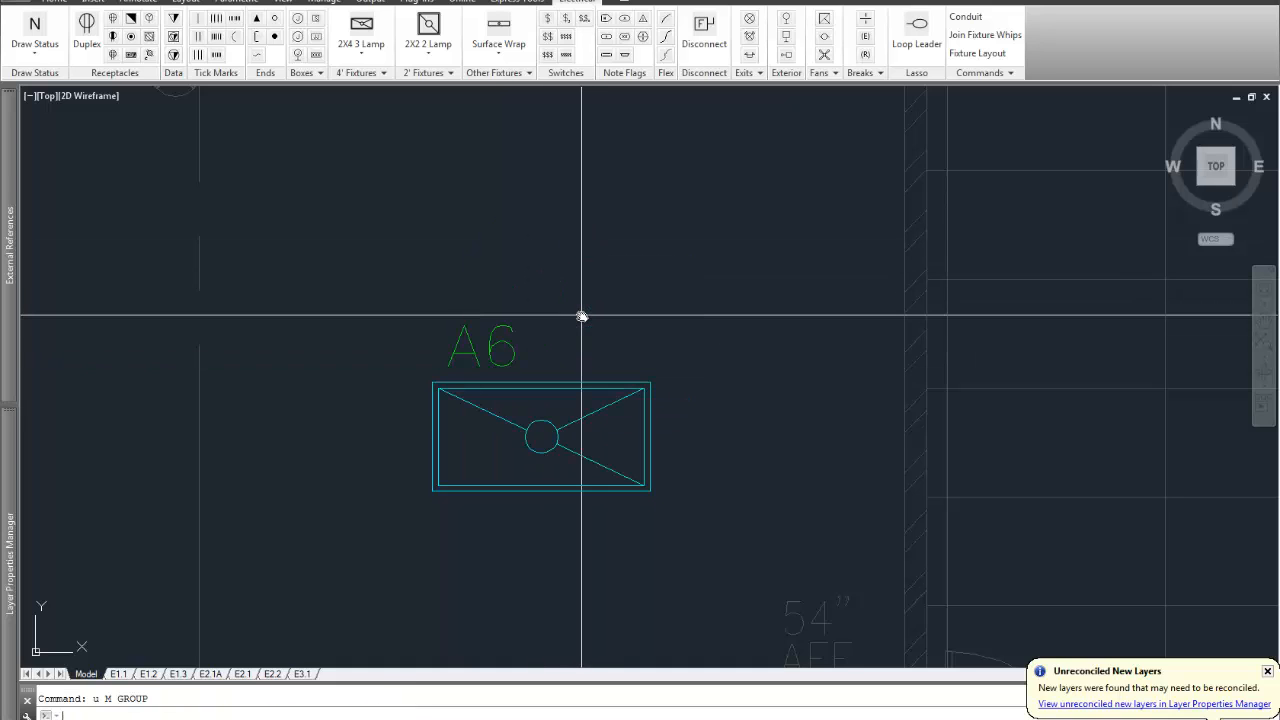
- Move only the A6 label straight up, farther away from the copied fixture
{"action": "type", "text": "m"}
{"action": "key", "text": "Return"}
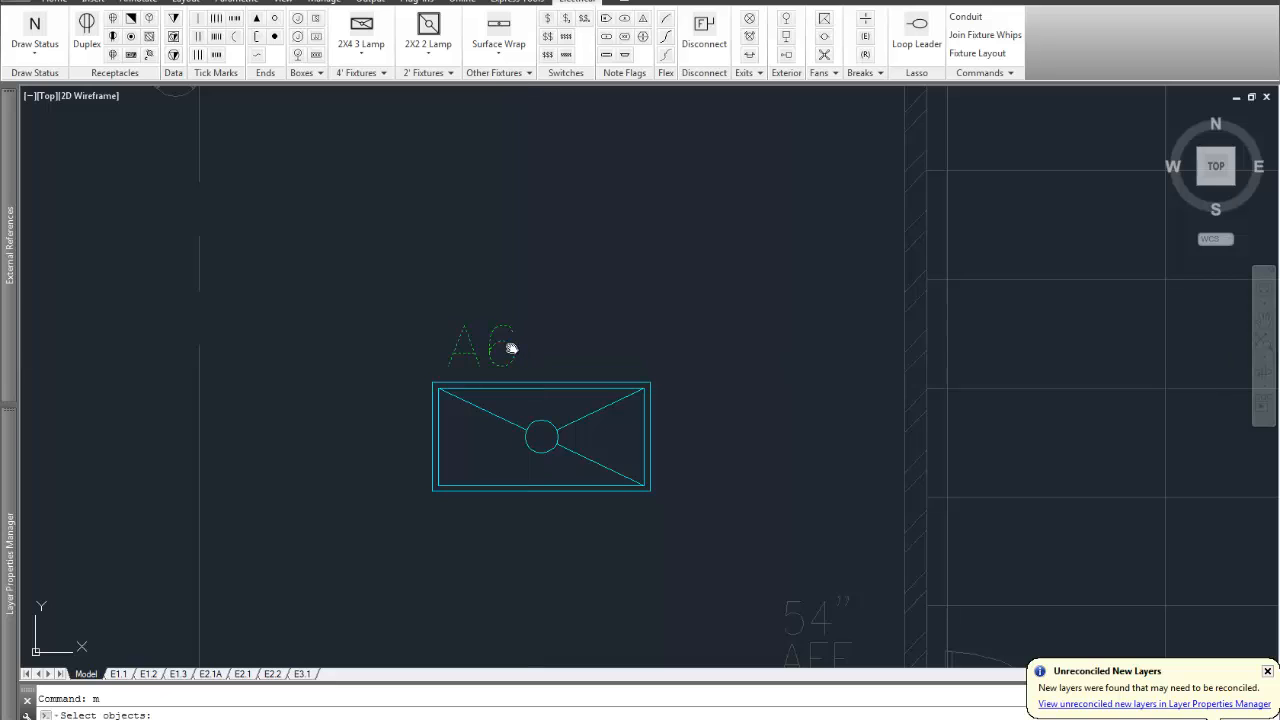
{"action": "left_click", "coordinate": [508, 349]}
{"action": "key", "text": "Return"}
{"action": "left_click", "coordinate": [536, 330]}
{"action": "left_click", "coordinate": [534, 300]}
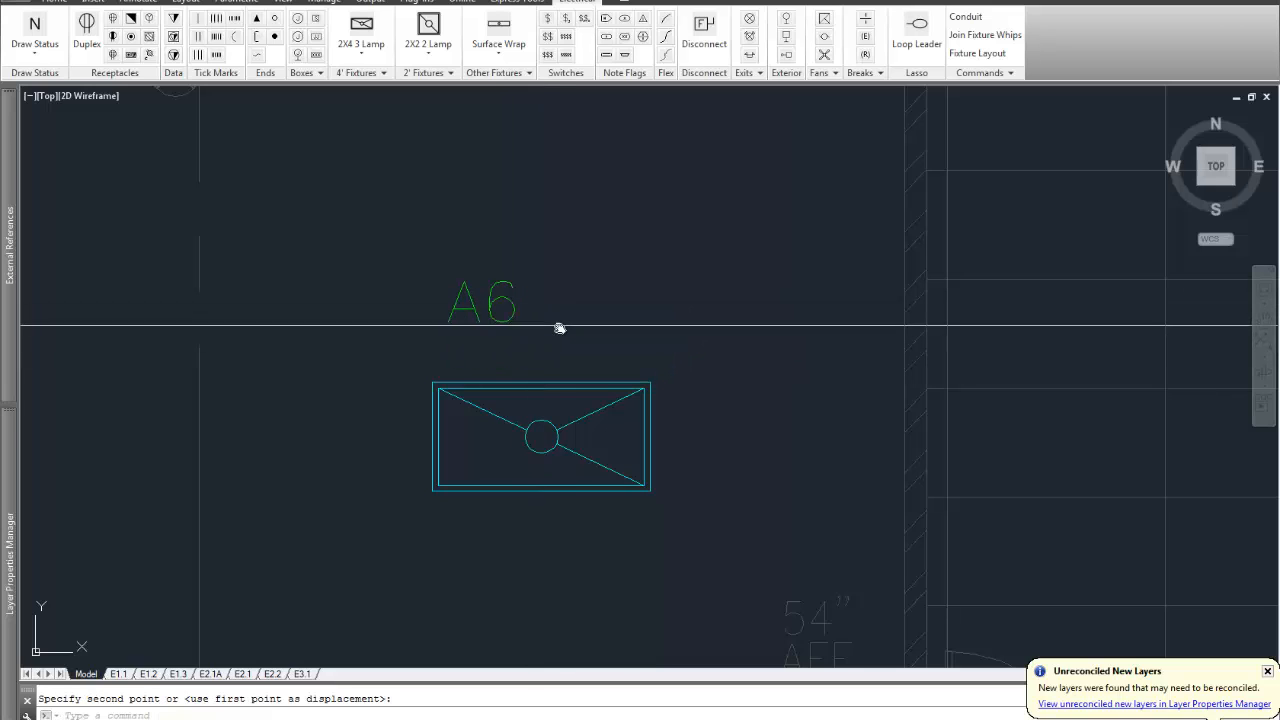
- Run REVEALPOINTS on the relocated A6 label
{"action": "type", "text": "reve"}
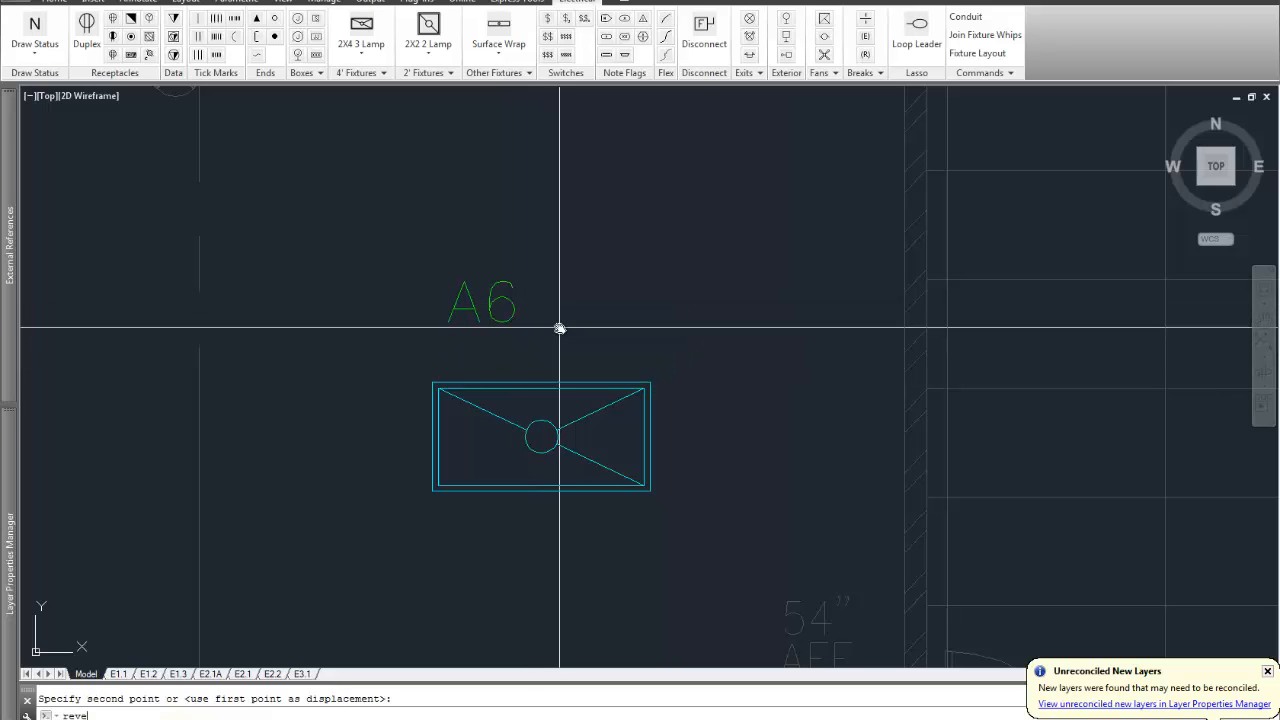
{"action": "type", "text": "al1p"}
{"action": "type", "text": "oints"}
{"action": "key", "text": "Return"}
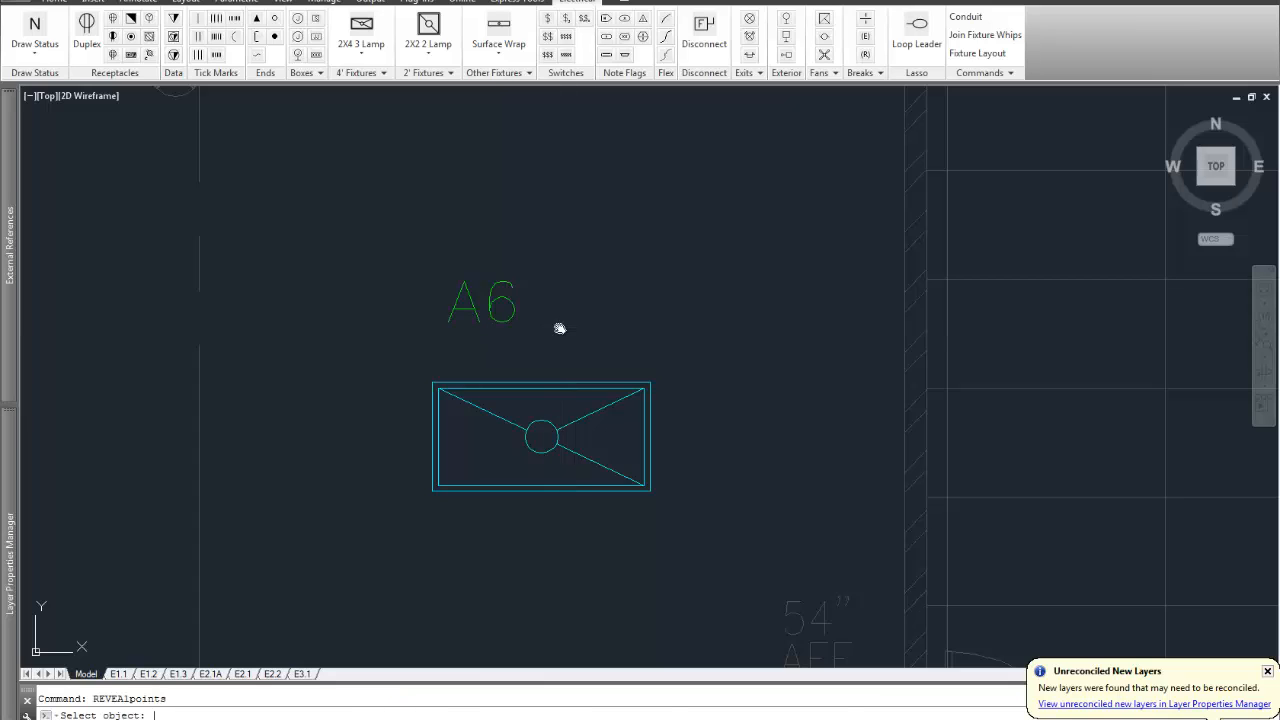
{"action": "left_click", "coordinate": [504, 297]}
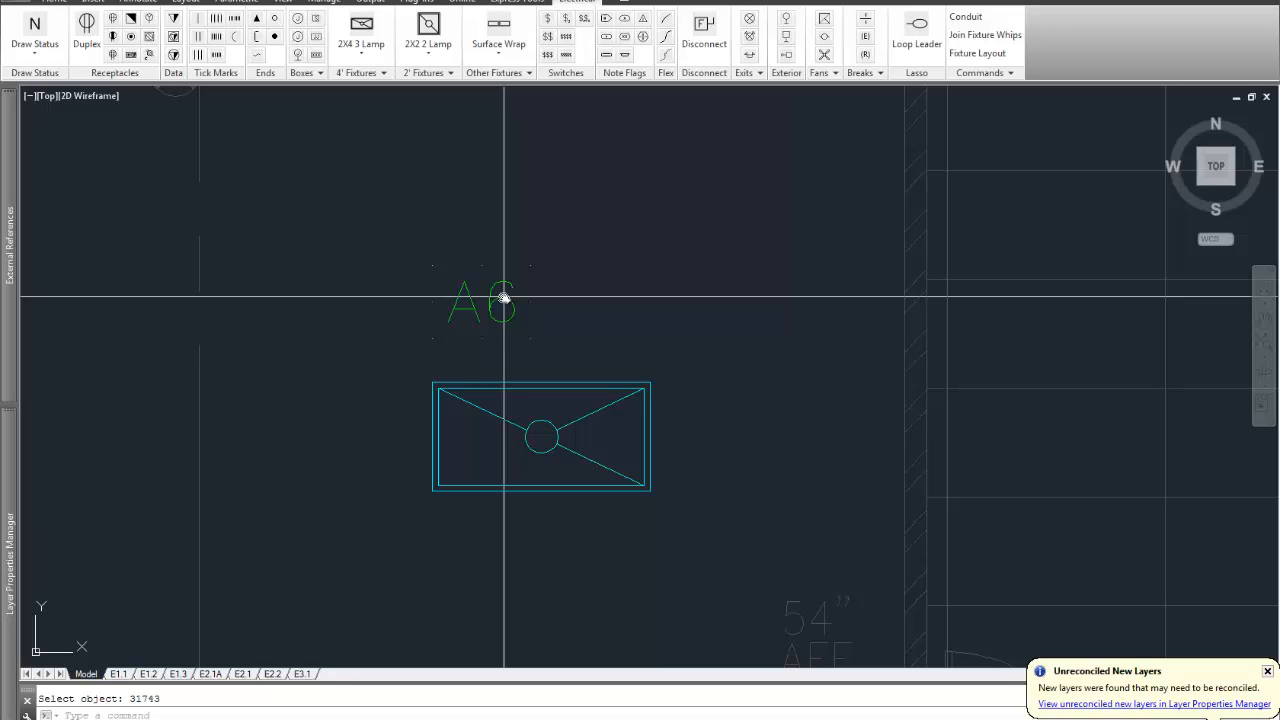
- Move the copied fixture together with its A6 label to the right and slightly up, clear of the revealed points
{"action": "left_click", "coordinate": [503, 297]}
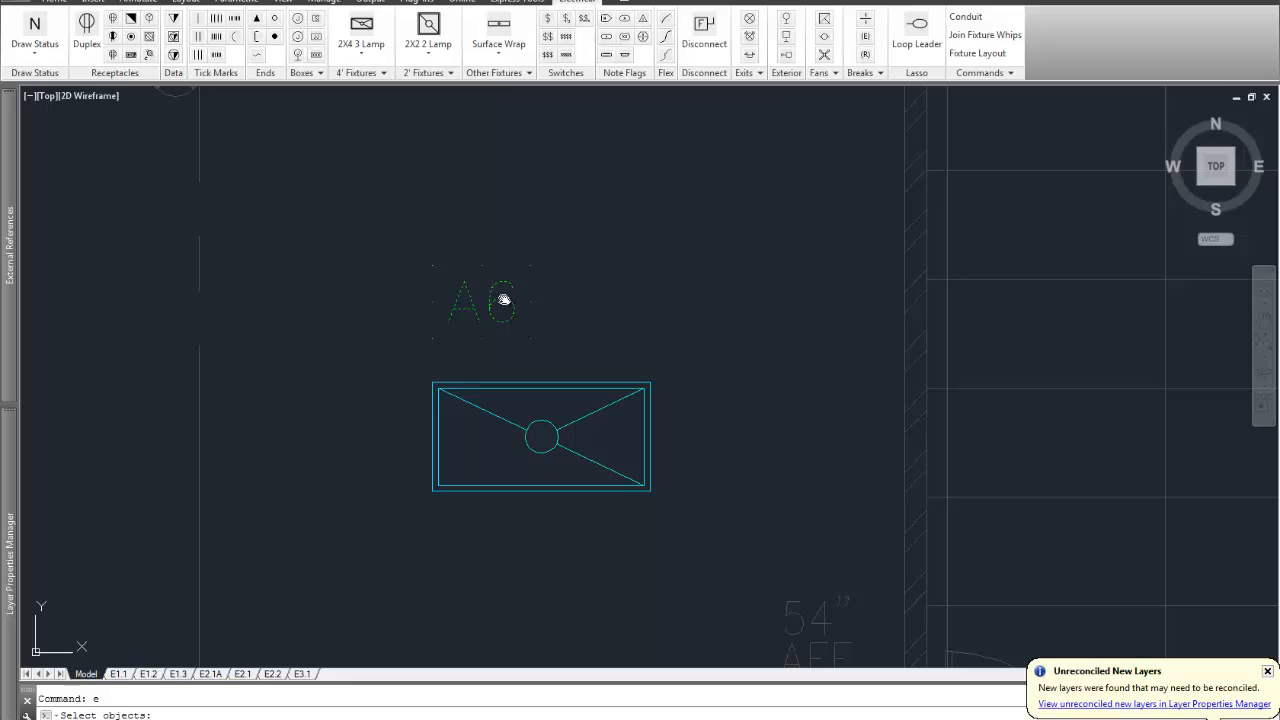
{"action": "left_click", "coordinate": [486, 410]}
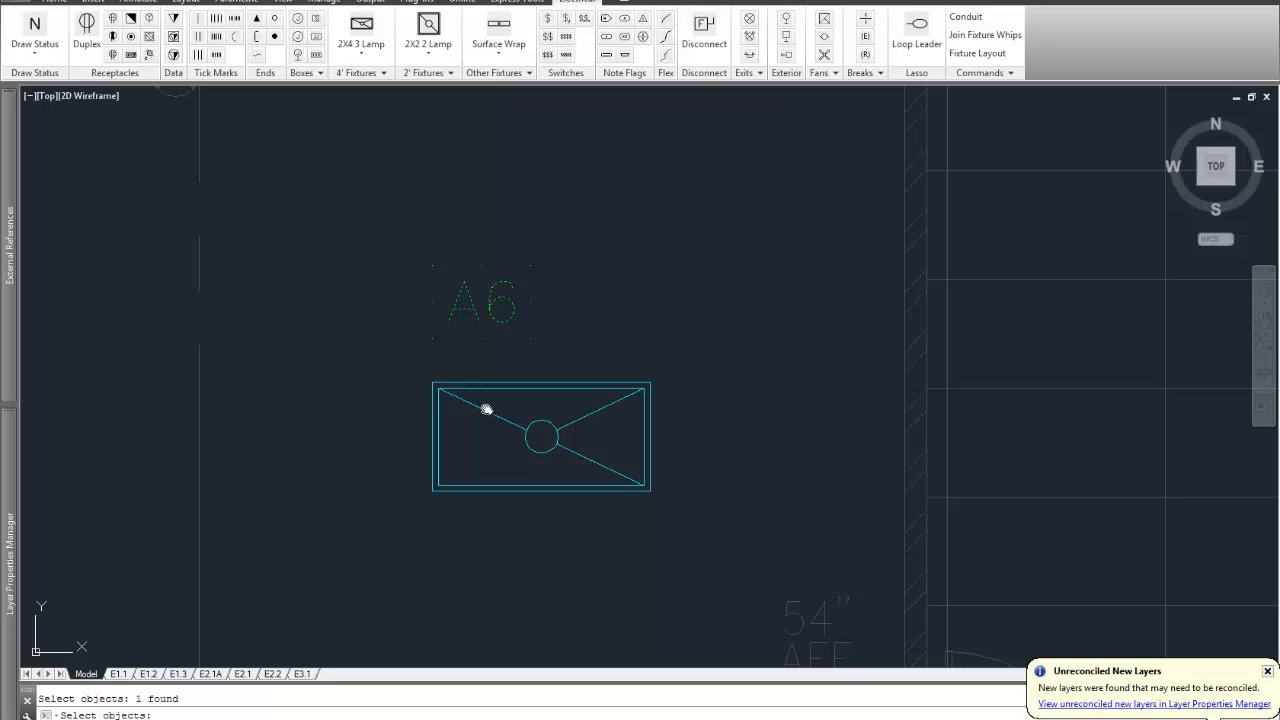
{"action": "key", "text": "Return"}
{"action": "key", "text": "Return"}
{"action": "left_click", "coordinate": [486, 410]}
{"action": "left_click", "coordinate": [498, 318]}
{"action": "key", "text": "Return"}
{"action": "left_click", "coordinate": [490, 330]}
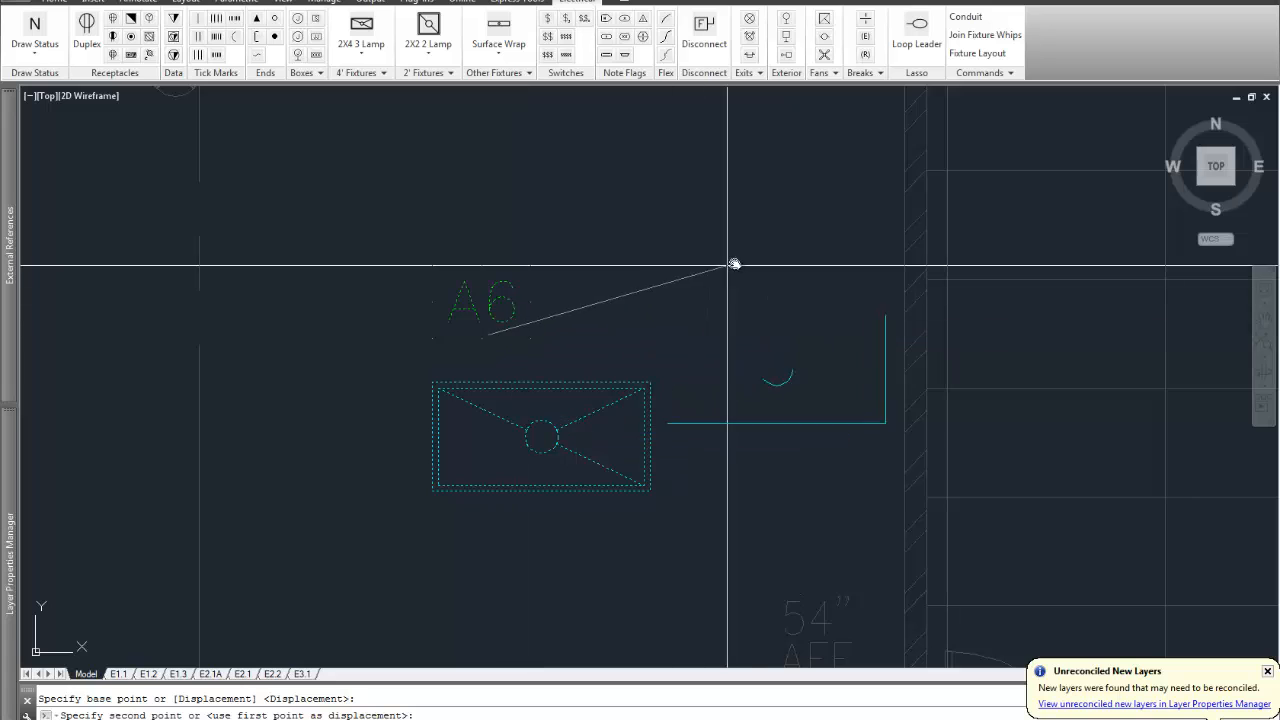
{"action": "left_click", "coordinate": [757, 256]}
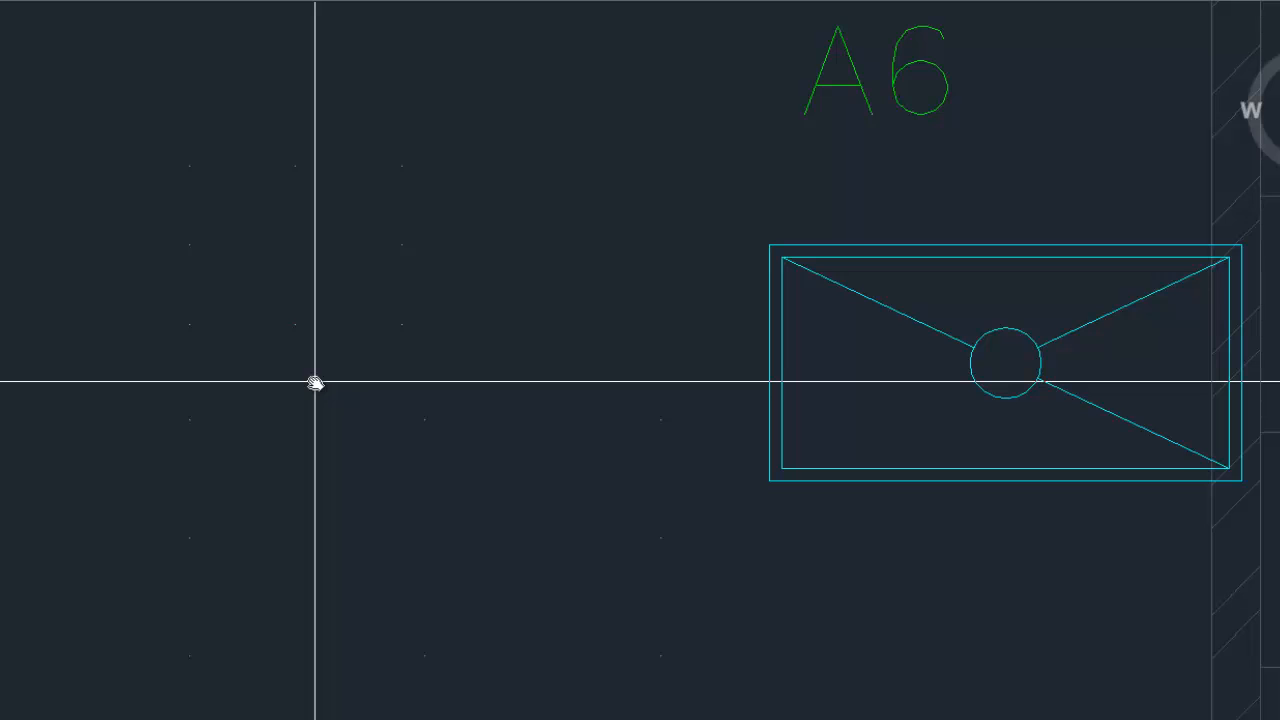
- Examine the two grids of revealed points marking the former outlines of the label and the fixture, alongside the moved fixture
{"action": "scroll", "coordinate": [315, 383], "scroll_direction": "up", "scroll_amount": 2}
{"action": "middle_click_drag", "start_coordinate": [351, 386], "coordinate": [331, 355]}
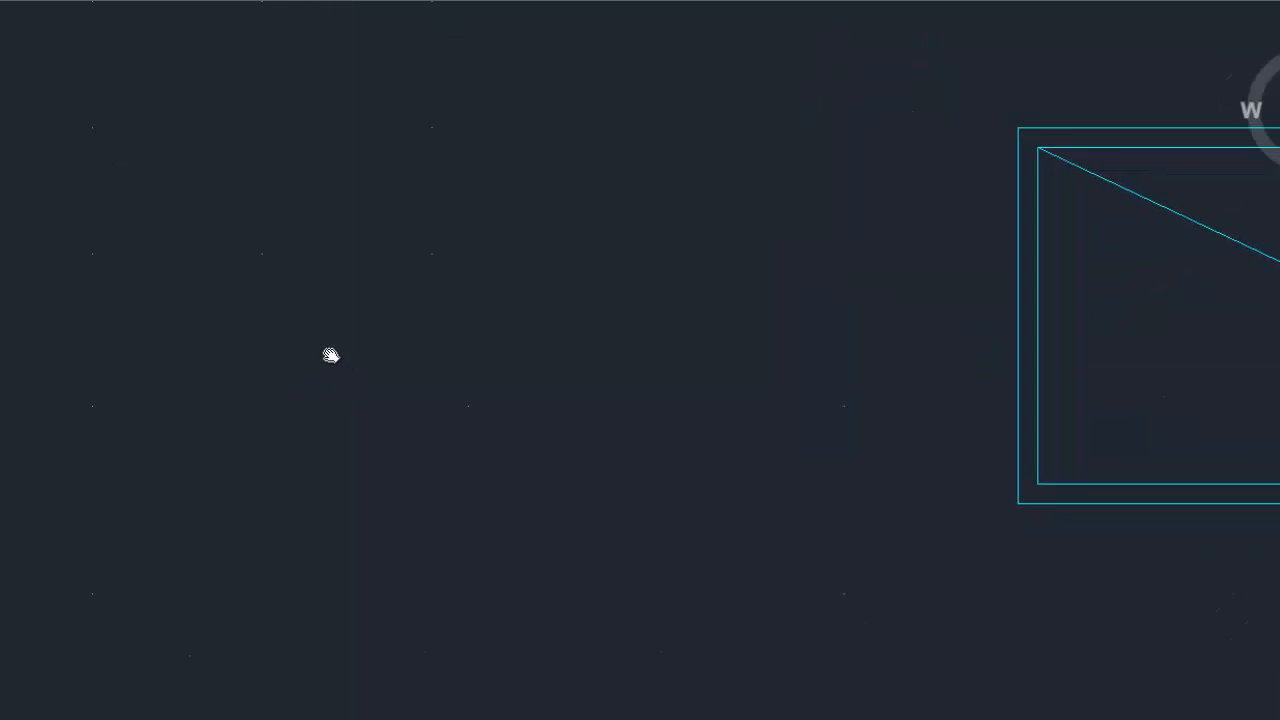
{"action": "scroll", "coordinate": [330, 358], "scroll_direction": "down", "scroll_amount": 2}
{"action": "scroll", "coordinate": [323, 374], "scroll_direction": "up", "scroll_amount": 2}
{"action": "scroll", "coordinate": [323, 374], "scroll_direction": "down", "scroll_amount": 2}
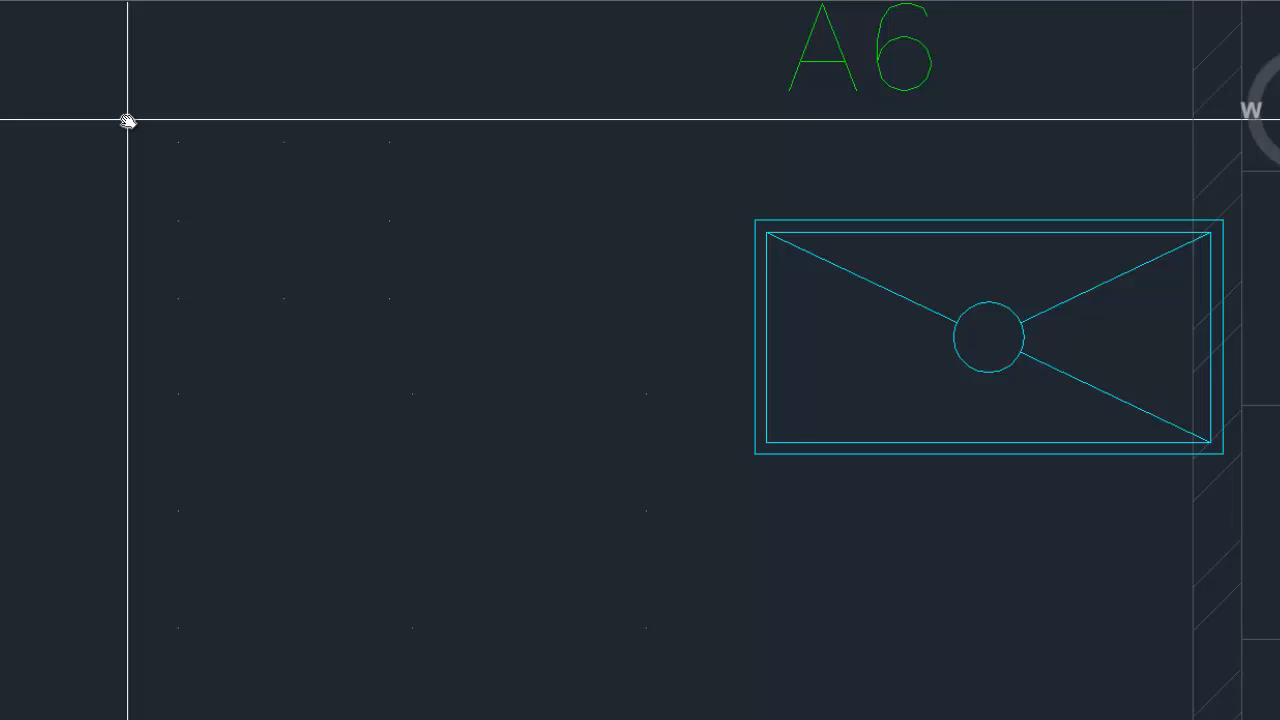
{"action": "left_click", "coordinate": [766, 218]}
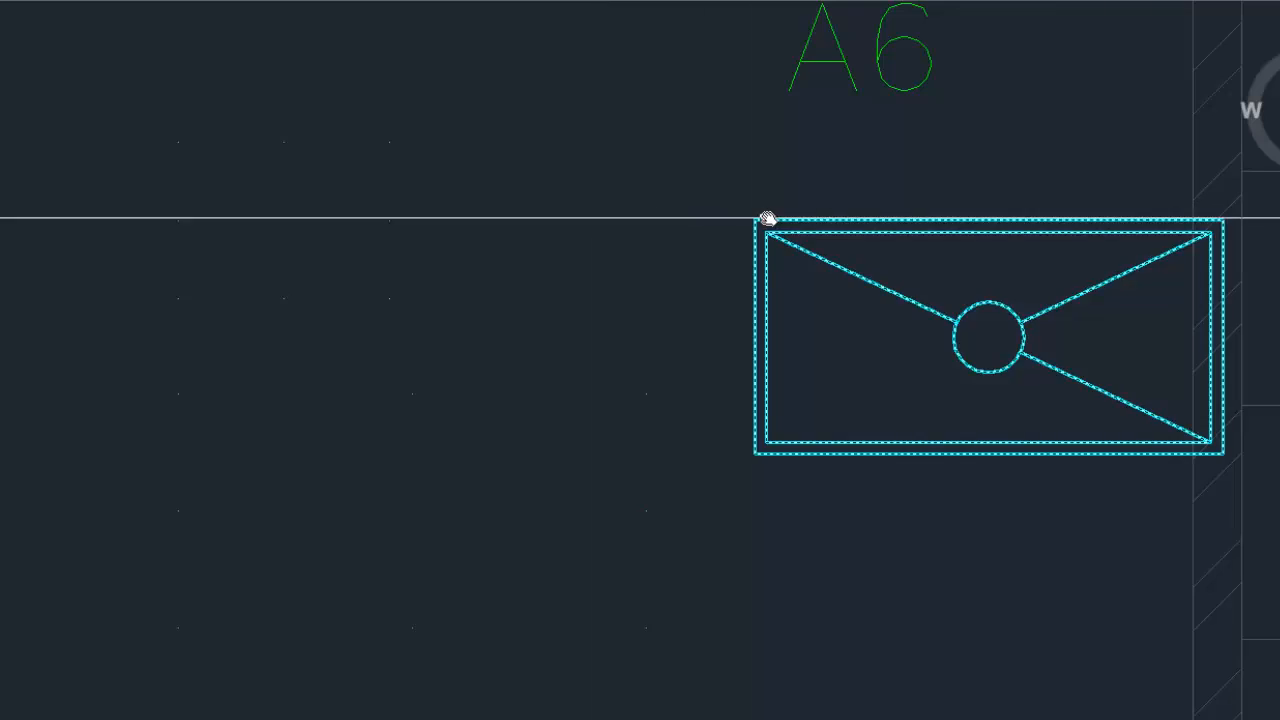
{"action": "mouse_move", "coordinate": [790, 219]}
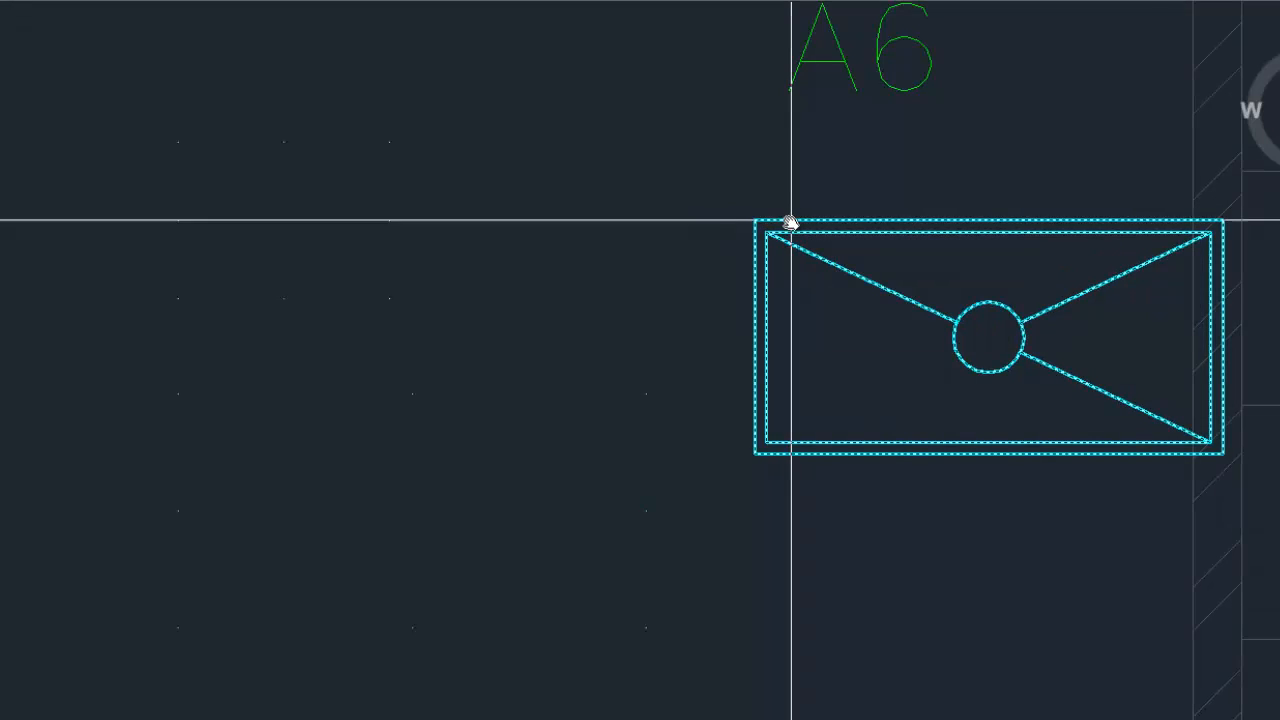
{"action": "key", "text": "Escape"}
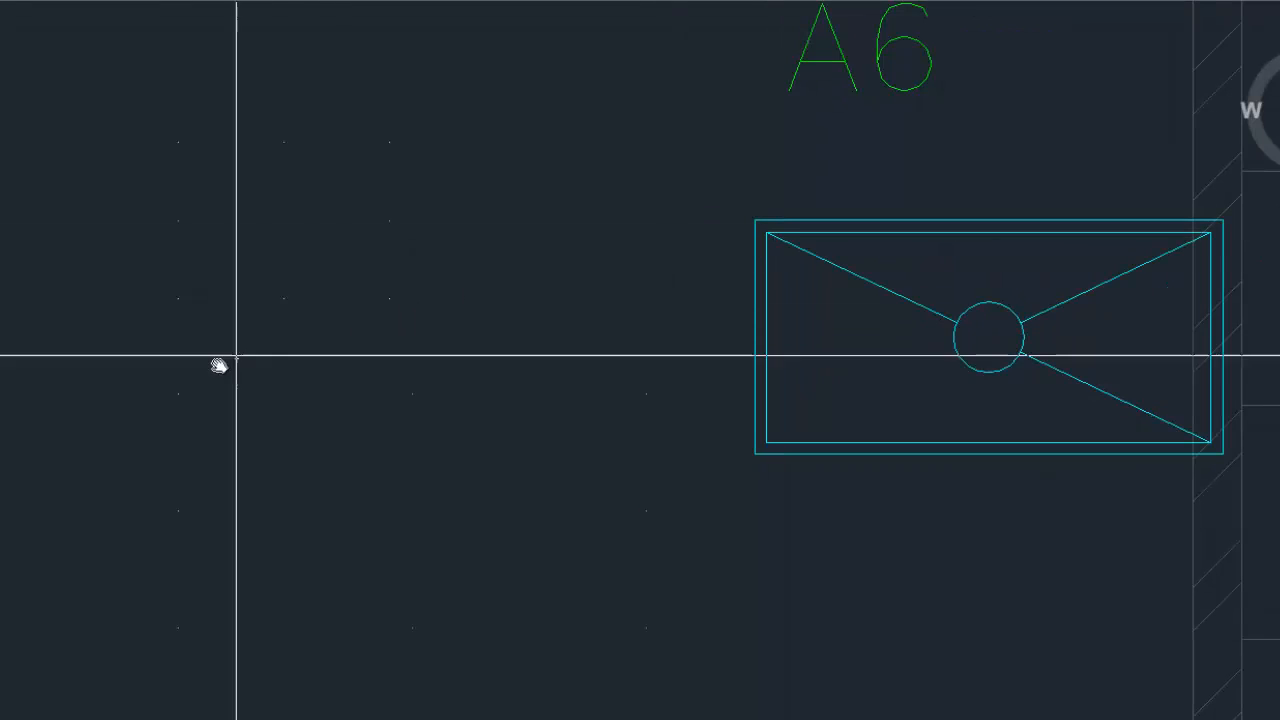
- Compare corner points of the label grid and the fixture grid with the moved fixture by selecting them, and clear the selection
{"action": "left_click", "coordinate": [178, 394]}
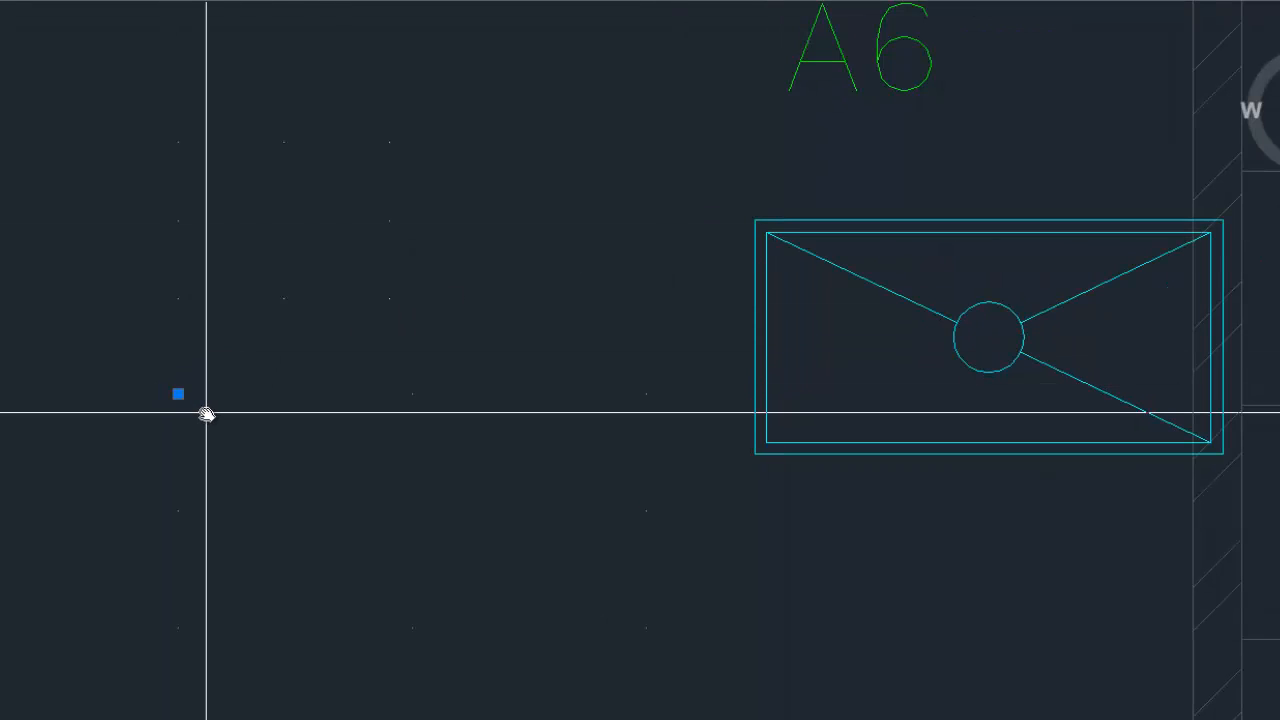
{"action": "left_click", "coordinate": [177, 297]}
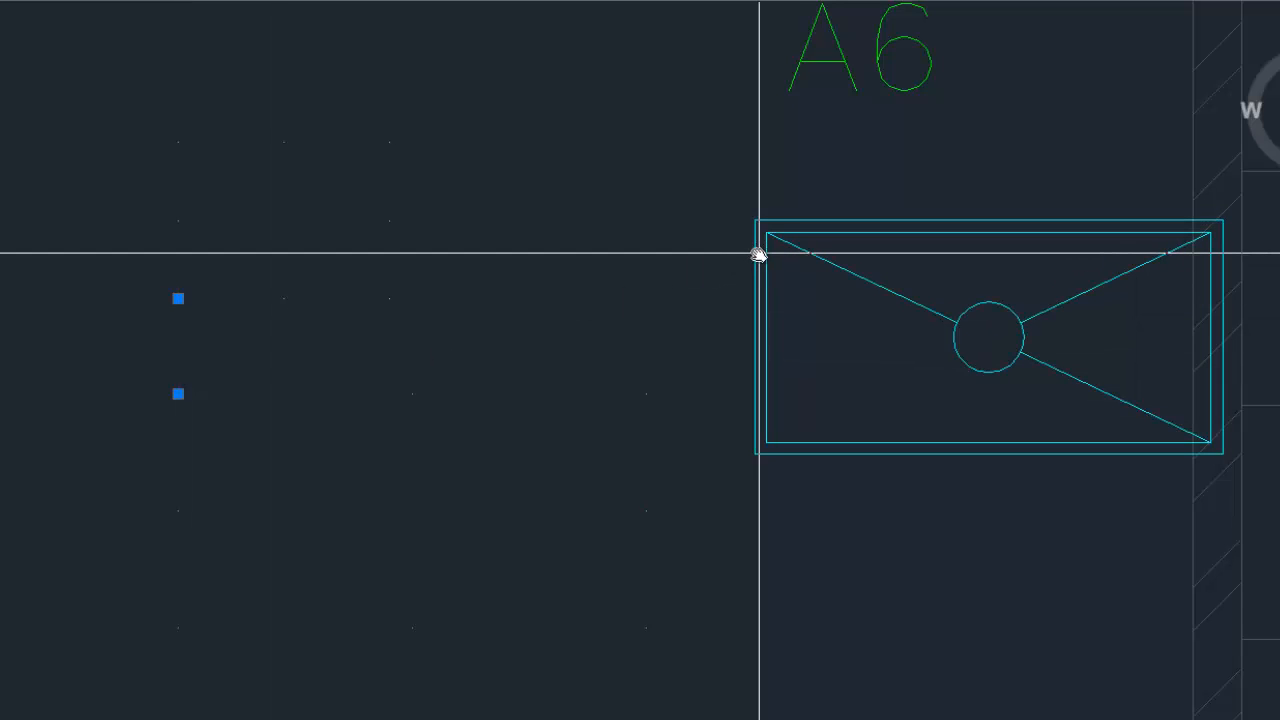
{"action": "key", "text": "Escape"}
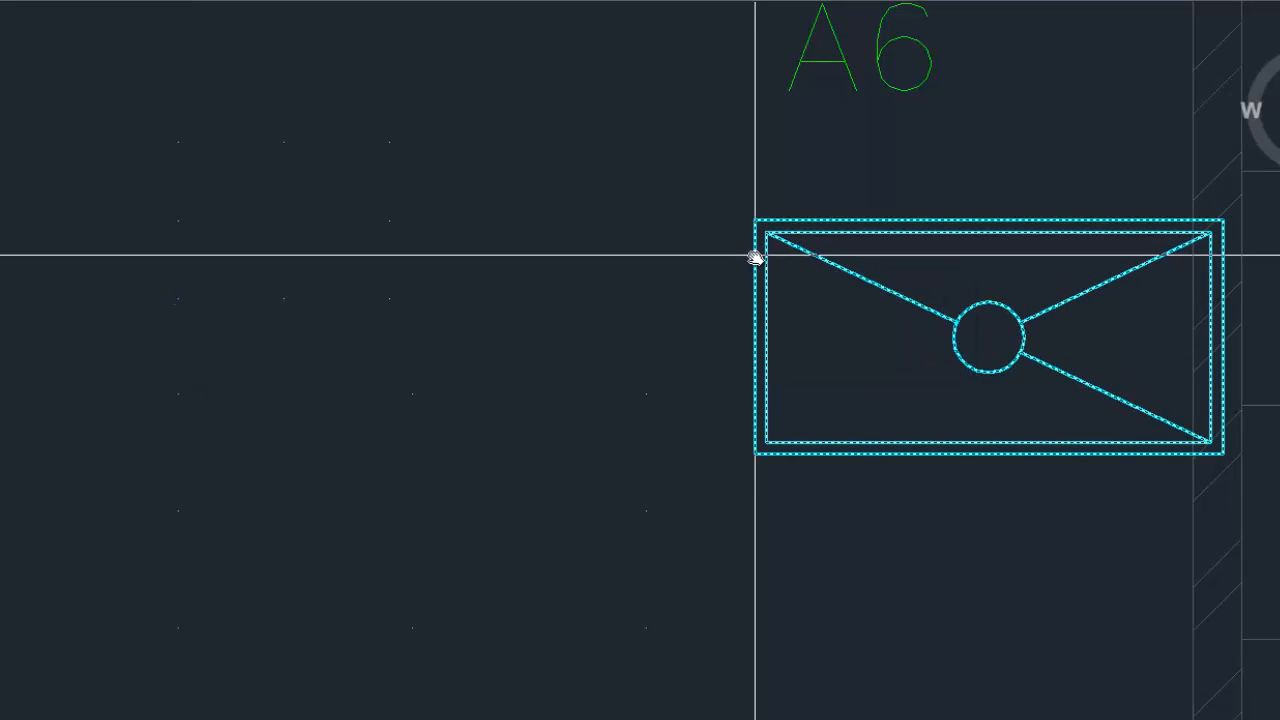
{"action": "left_click", "coordinate": [755, 256]}
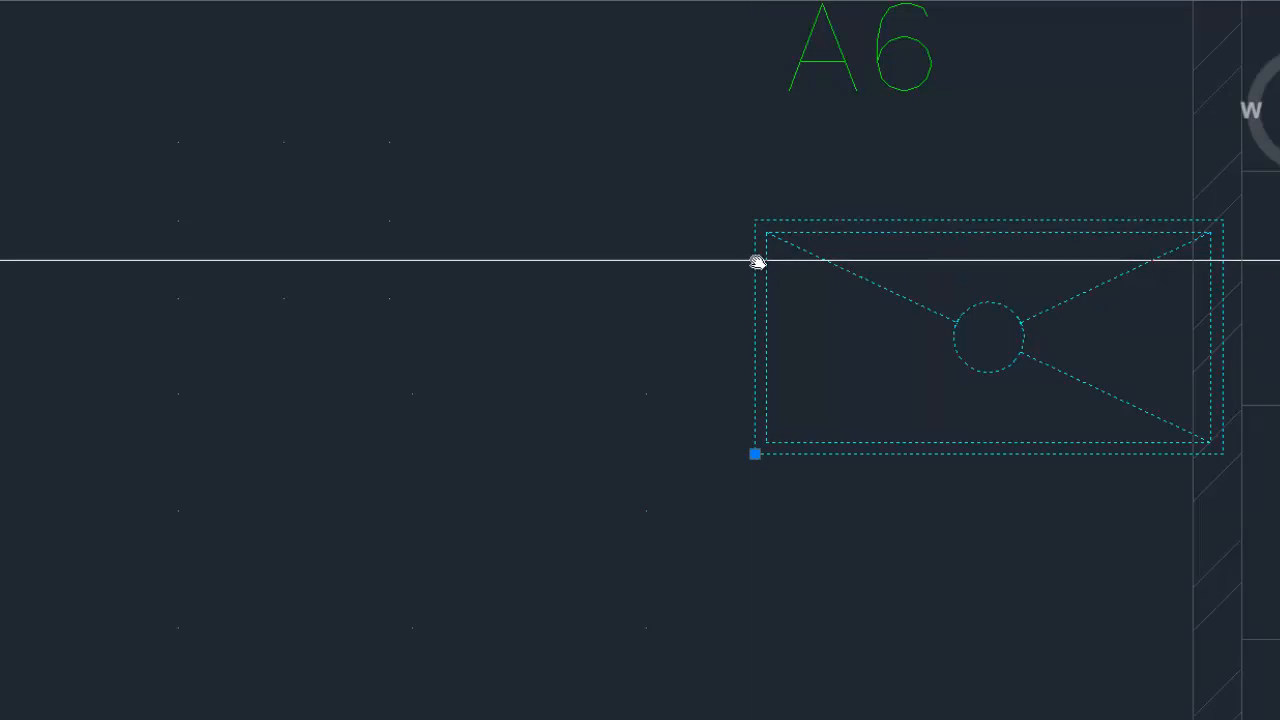
{"action": "left_click", "coordinate": [178, 395]}
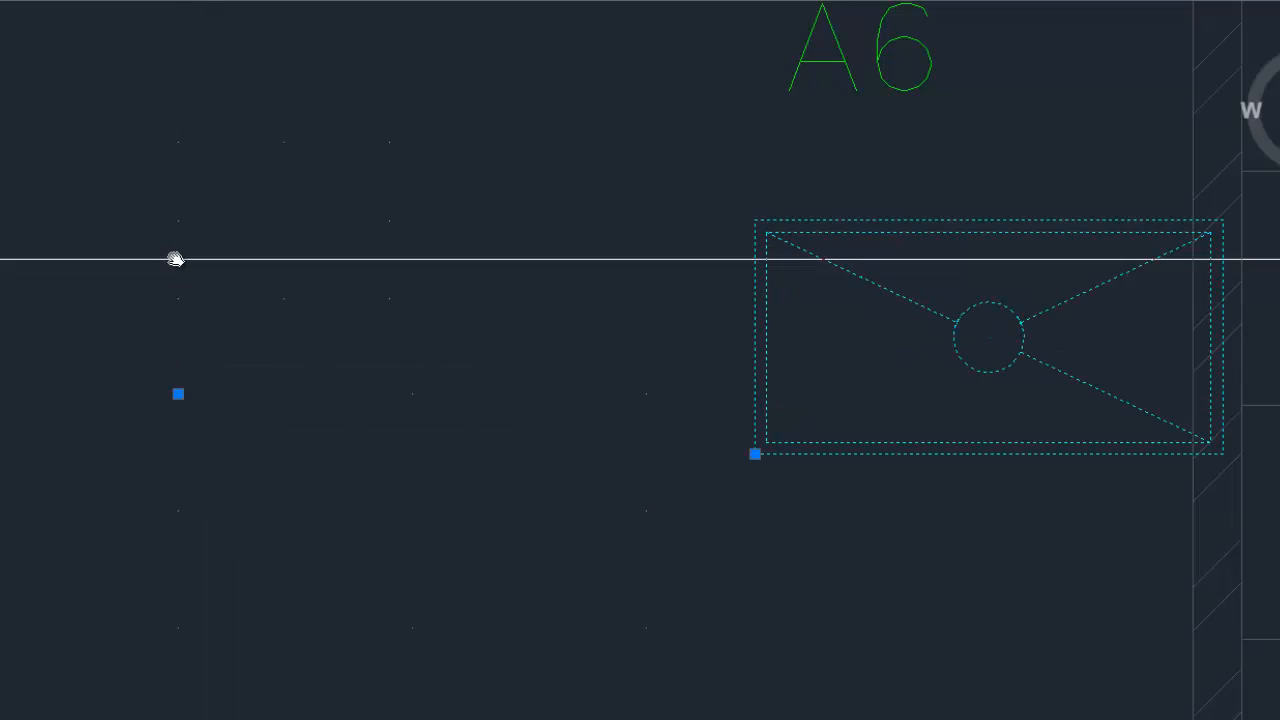
{"action": "left_click_drag", "start_coordinate": [371, 142], "coordinate": [429, 175]}
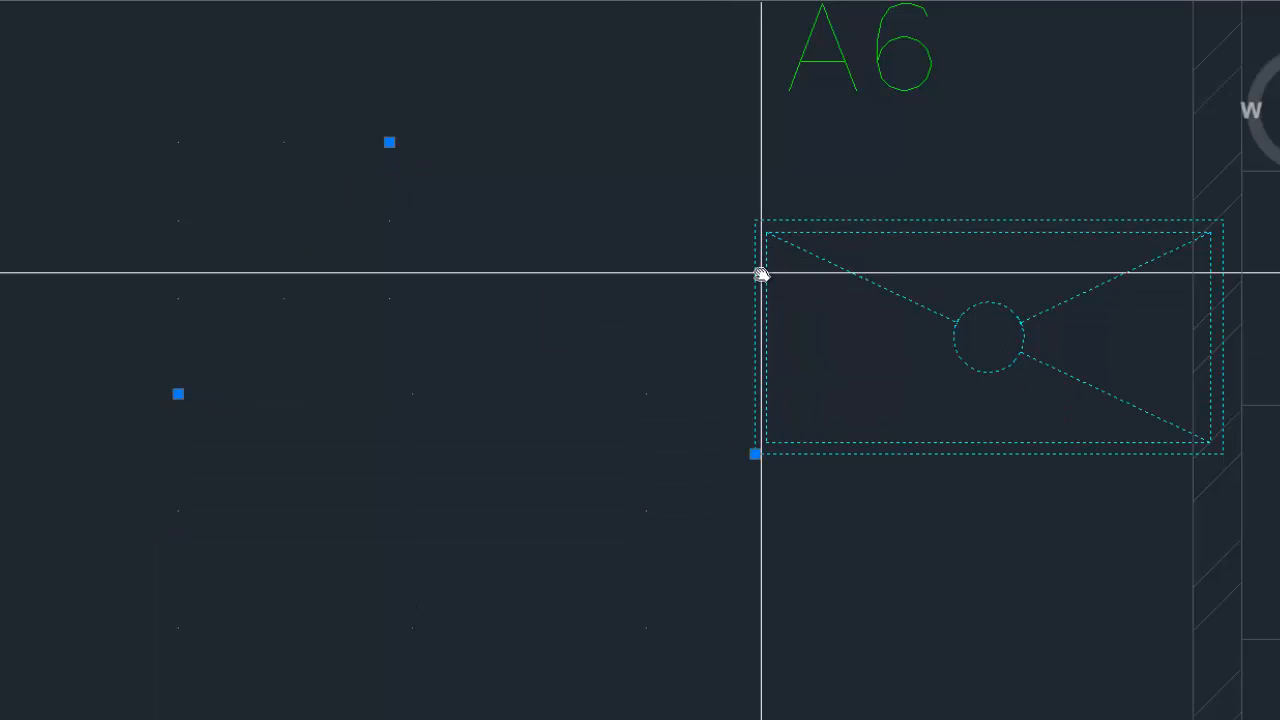
{"action": "scroll", "coordinate": [393, 309], "scroll_direction": "down", "scroll_amount": 3}
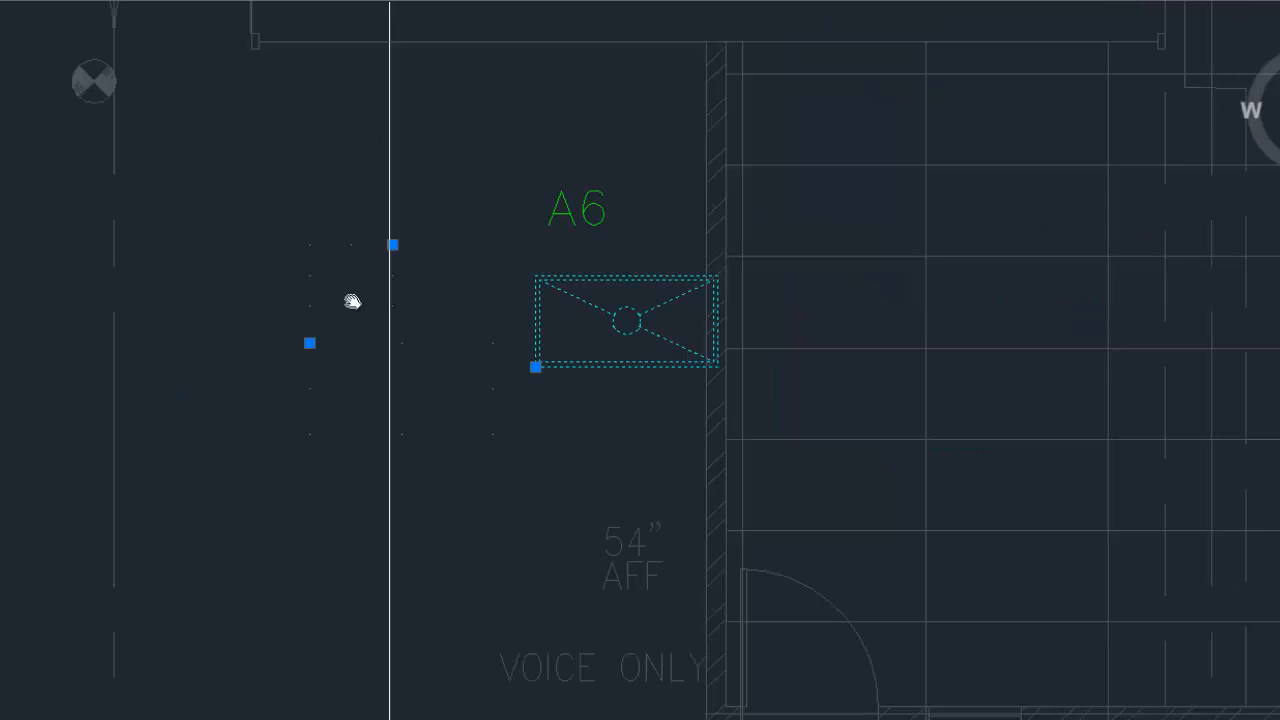
{"action": "key", "text": "Escape"}
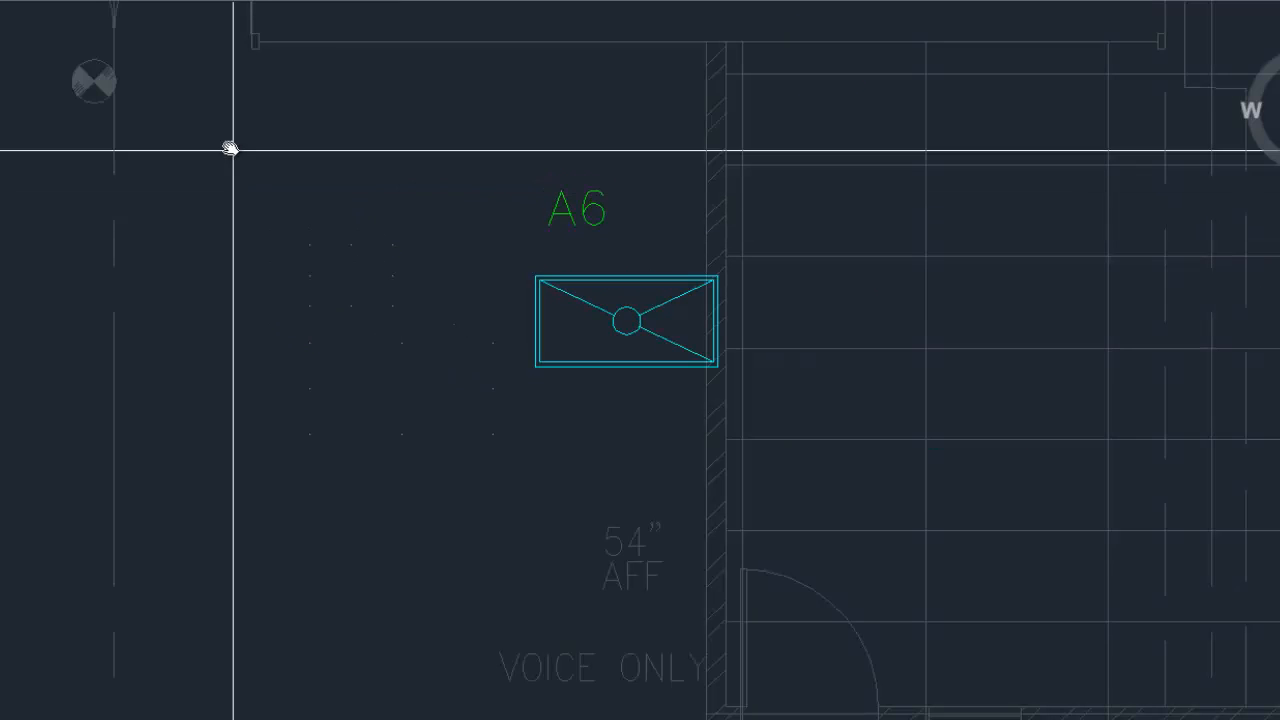
- Erase the copied fixture, its A6 label and all the revealed points
{"action": "left_click_drag", "start_coordinate": [233, 150], "coordinate": [730, 495]}
{"action": "key", "text": "Delete"}
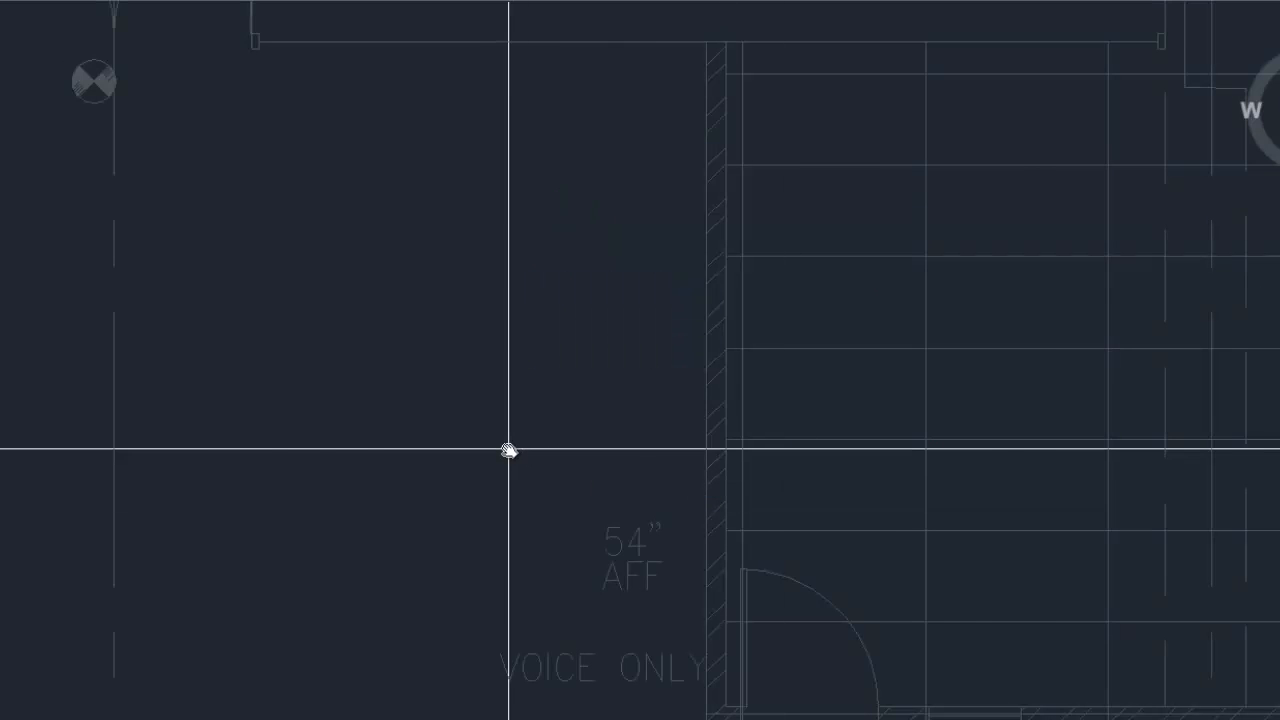
{"action": "scroll", "coordinate": [508, 450], "scroll_direction": "down", "scroll_amount": 8}
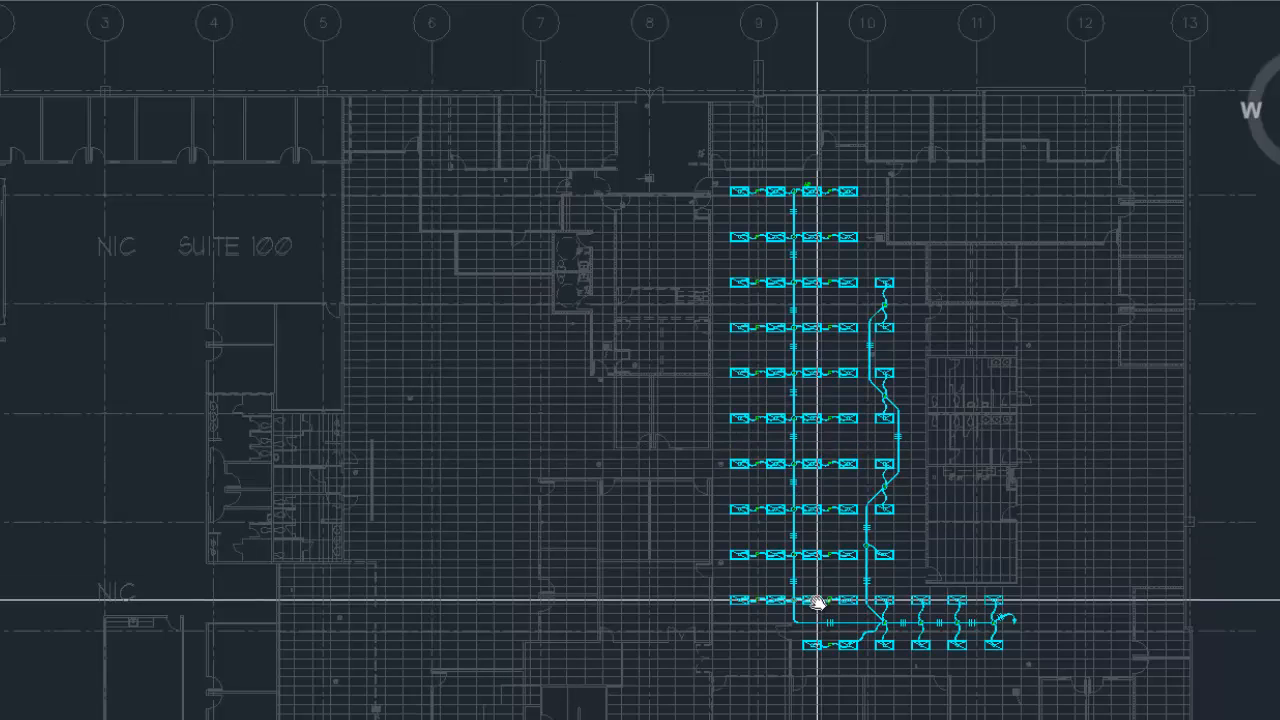
{"action": "scroll", "coordinate": [811, 192], "scroll_direction": "up", "scroll_amount": 8}
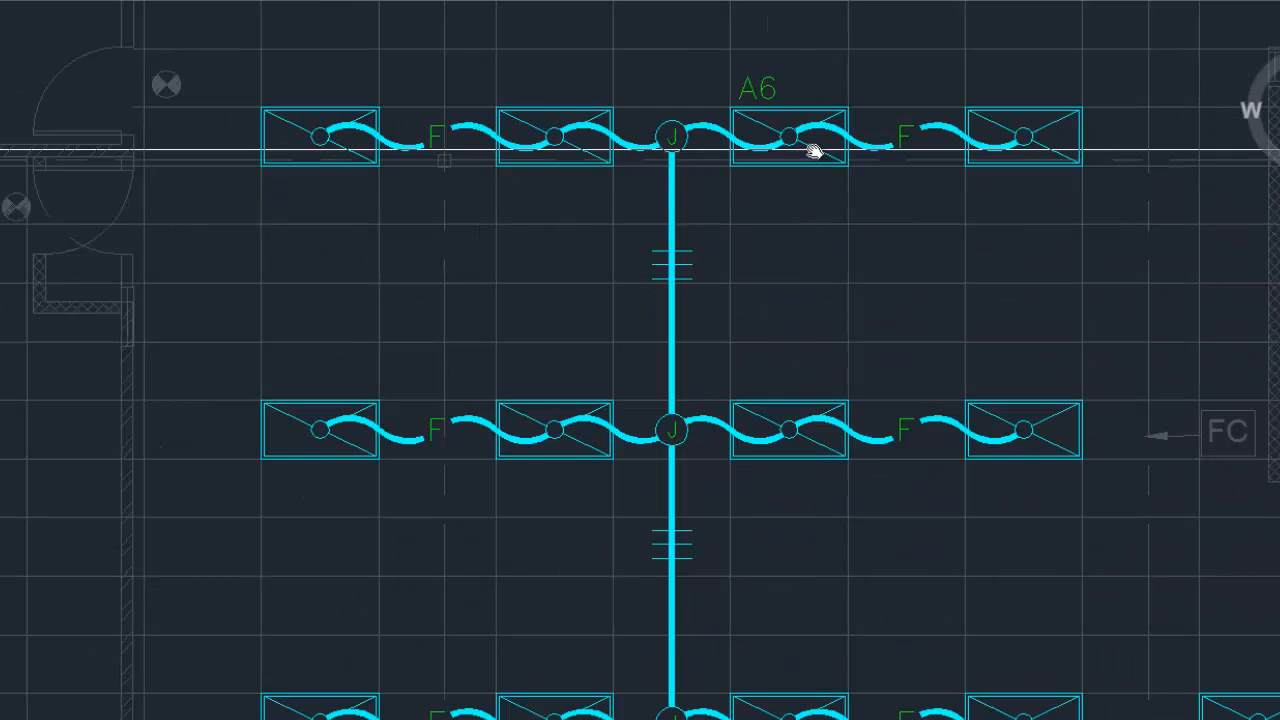
{"action": "scroll", "coordinate": [757, 109], "scroll_direction": "up", "scroll_amount": 3}
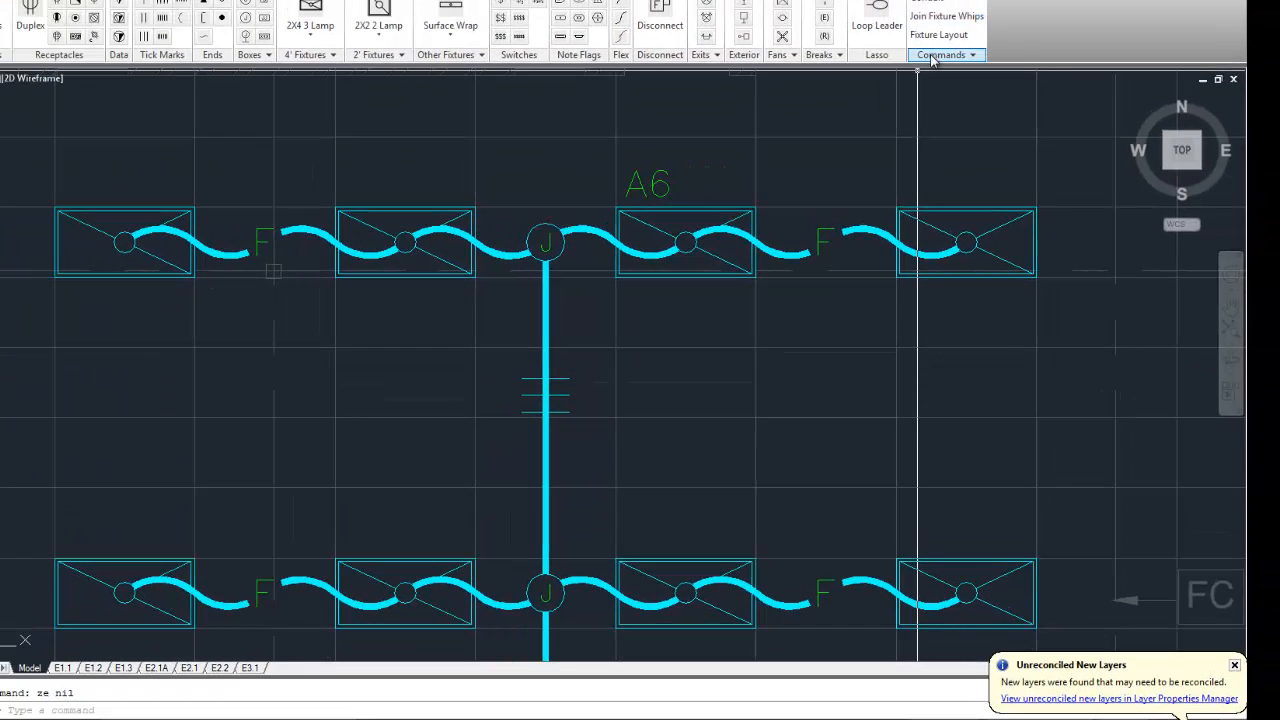
{"action": "left_click", "coordinate": [940, 55]}
{"action": "left_click", "coordinate": [955, 72]}
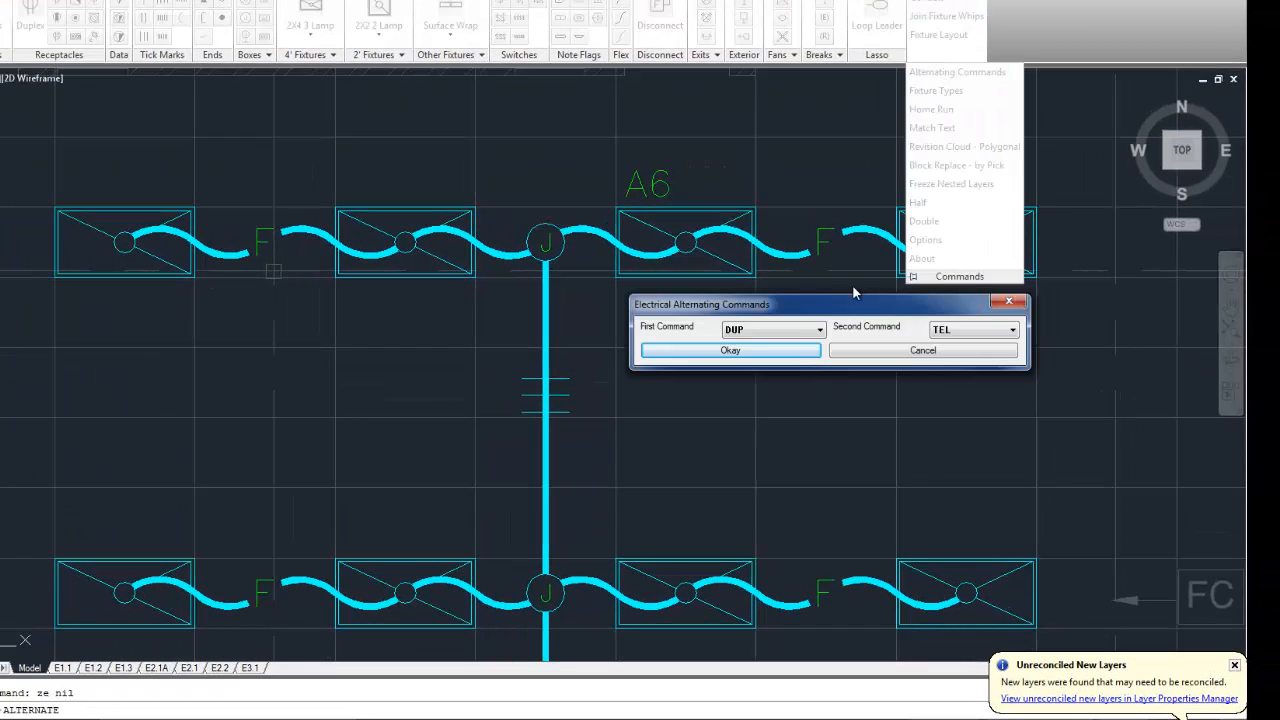
{"action": "left_click", "coordinate": [909, 352]}
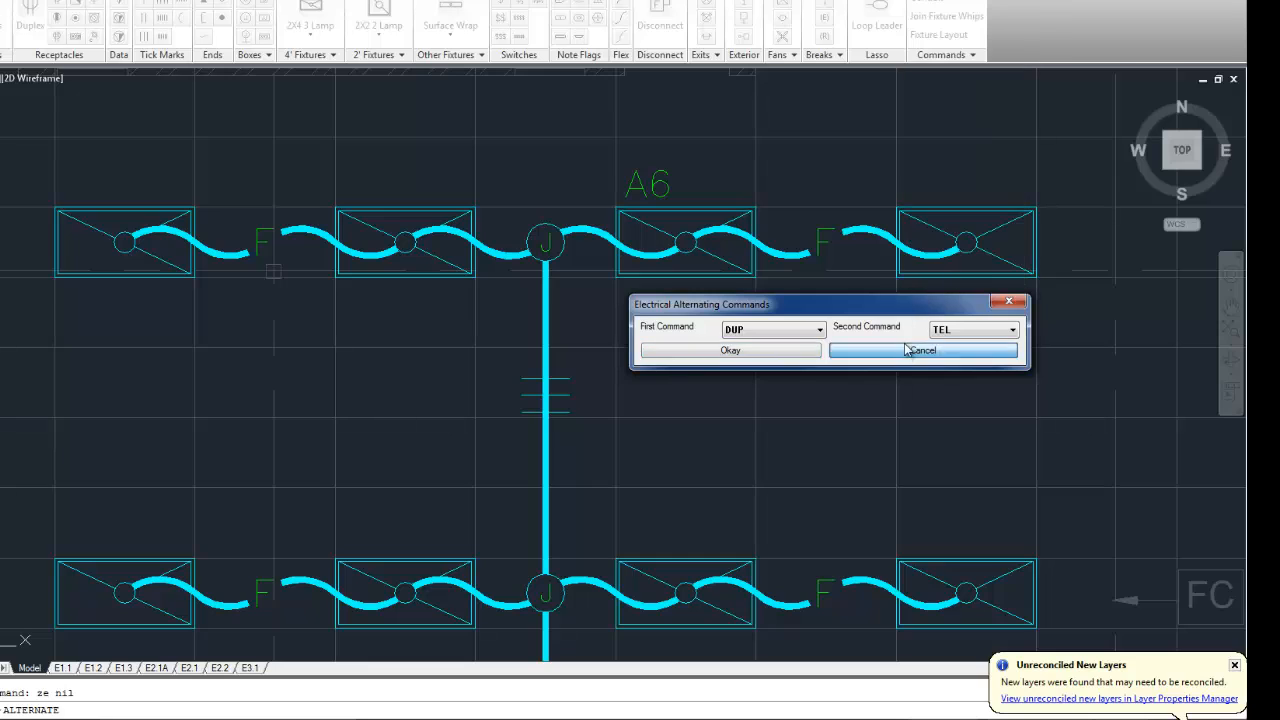
- Open the Fixture Type Manager and pick the default label position at the right side of the labelled top-row fixture
{"action": "left_click", "coordinate": [940, 55]}
{"action": "left_click", "coordinate": [936, 90]}
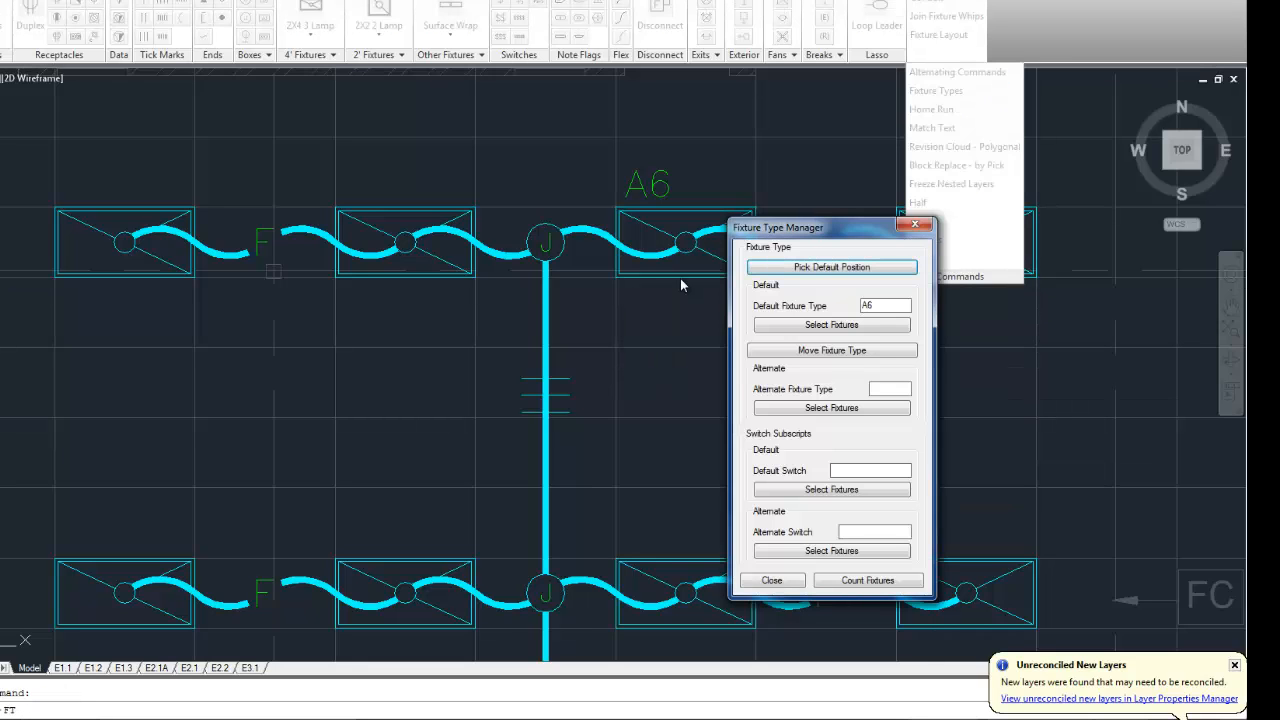
{"action": "left_click", "coordinate": [827, 268]}
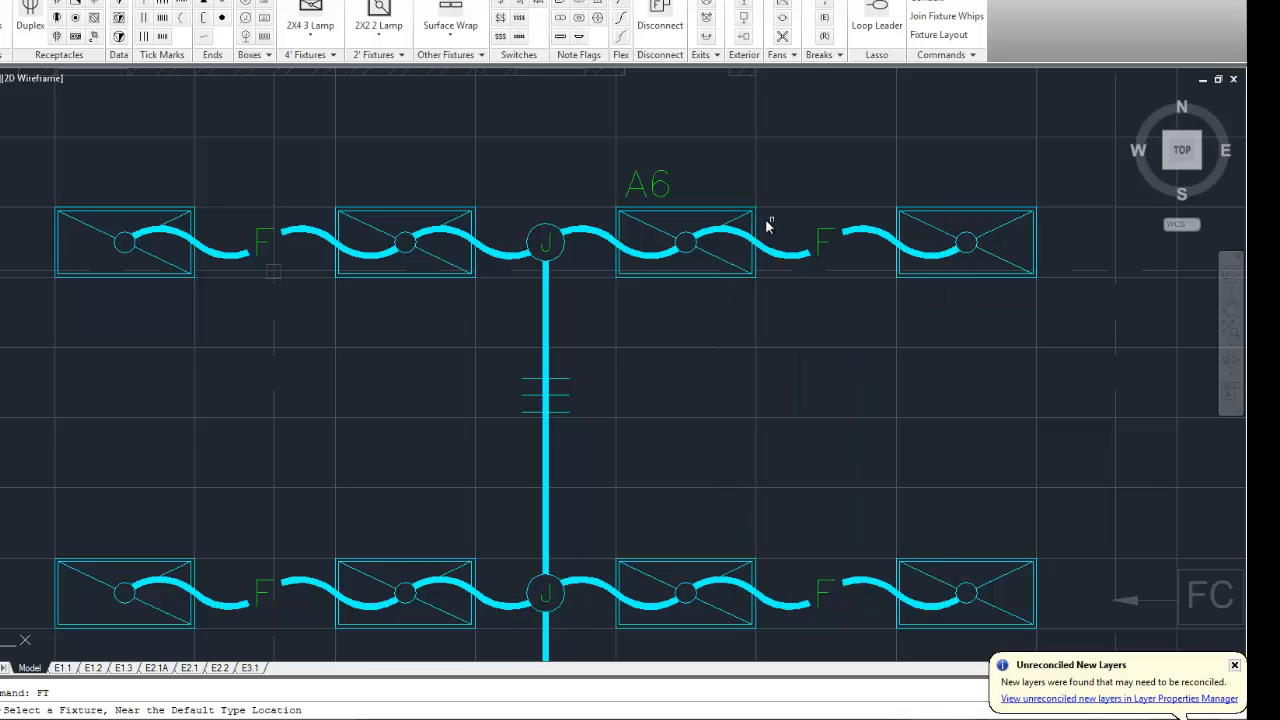
{"action": "left_click", "coordinate": [757, 226]}
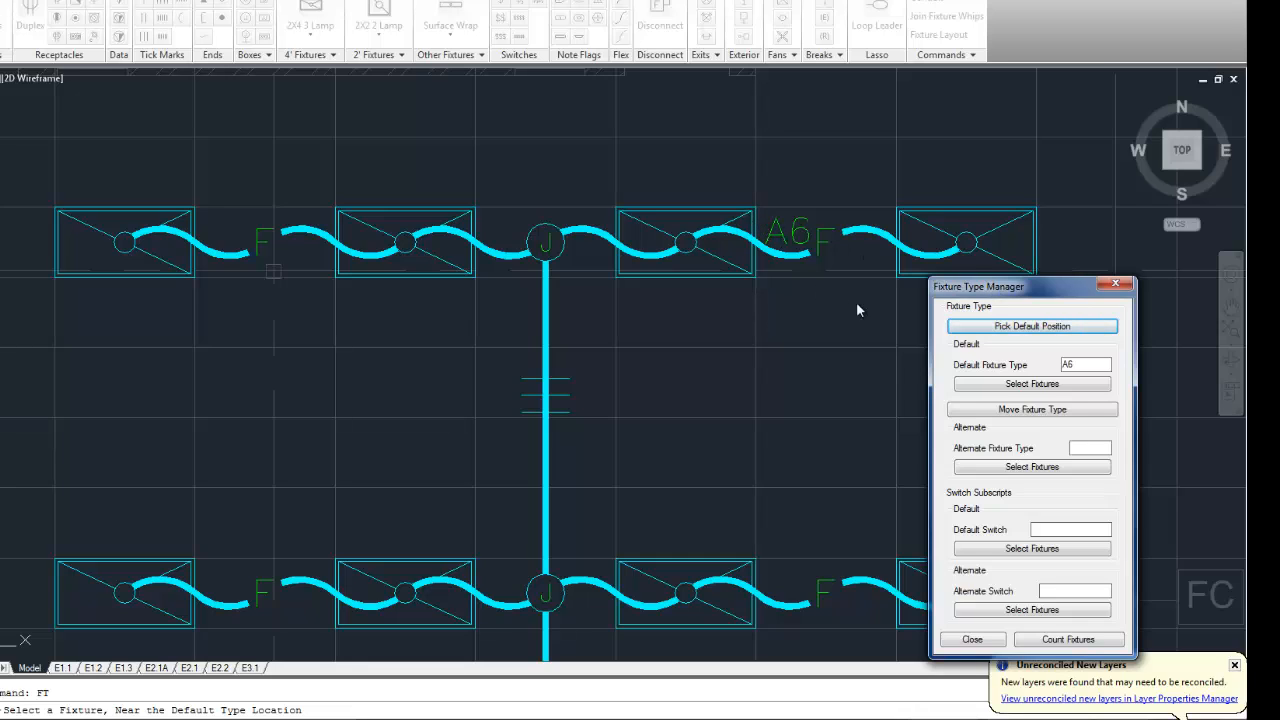
- Pick the default label position above the middle of the fixture, and move it below the middle of the fixture
{"action": "left_click", "coordinate": [1021, 331]}
{"action": "left_click", "coordinate": [684, 212]}
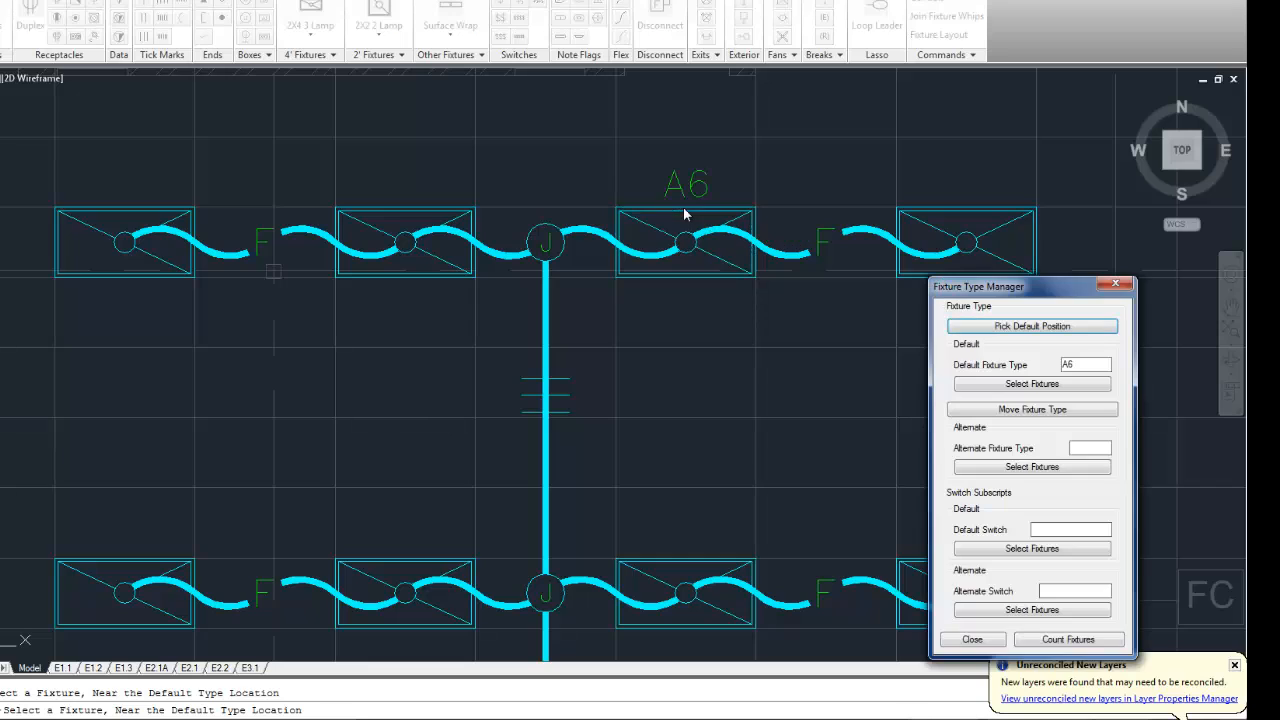
{"action": "left_click", "coordinate": [1003, 327]}
{"action": "left_click", "coordinate": [686, 283]}
- Try the default label position inside the fixture, and set it finally above the fixture's upper-left corner
{"action": "left_click", "coordinate": [1024, 327]}
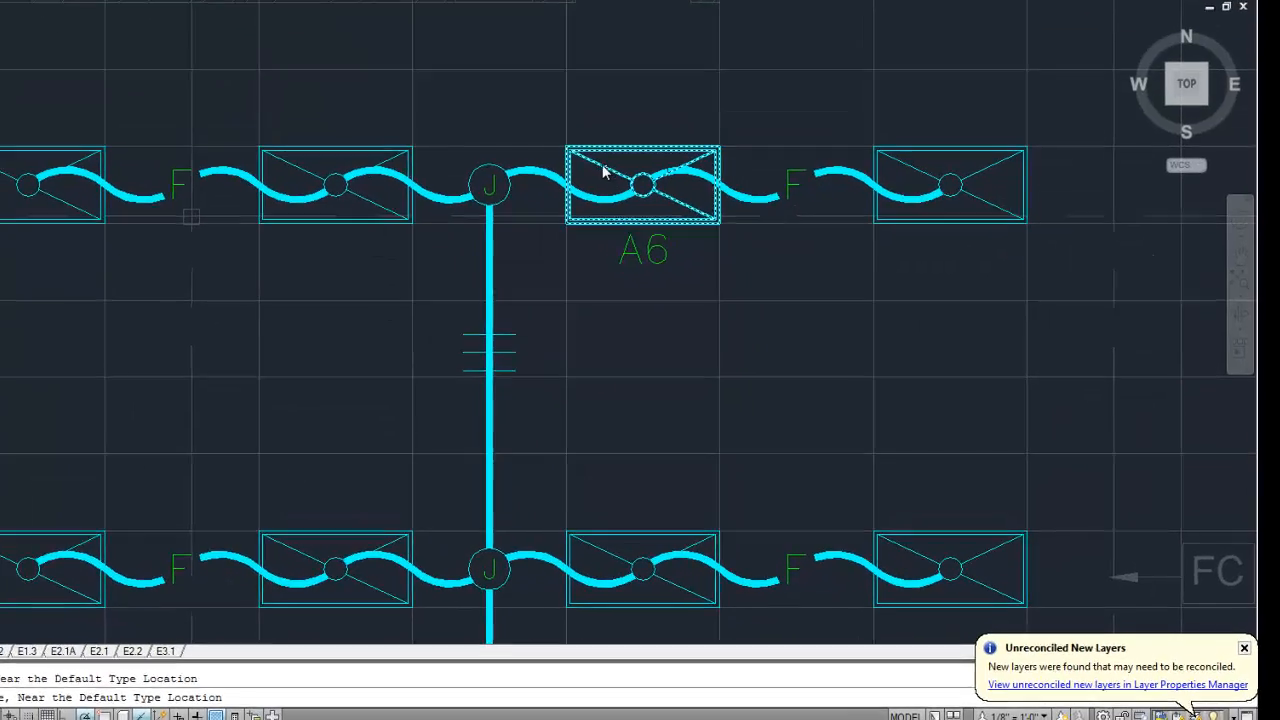
{"action": "left_click", "coordinate": [628, 213]}
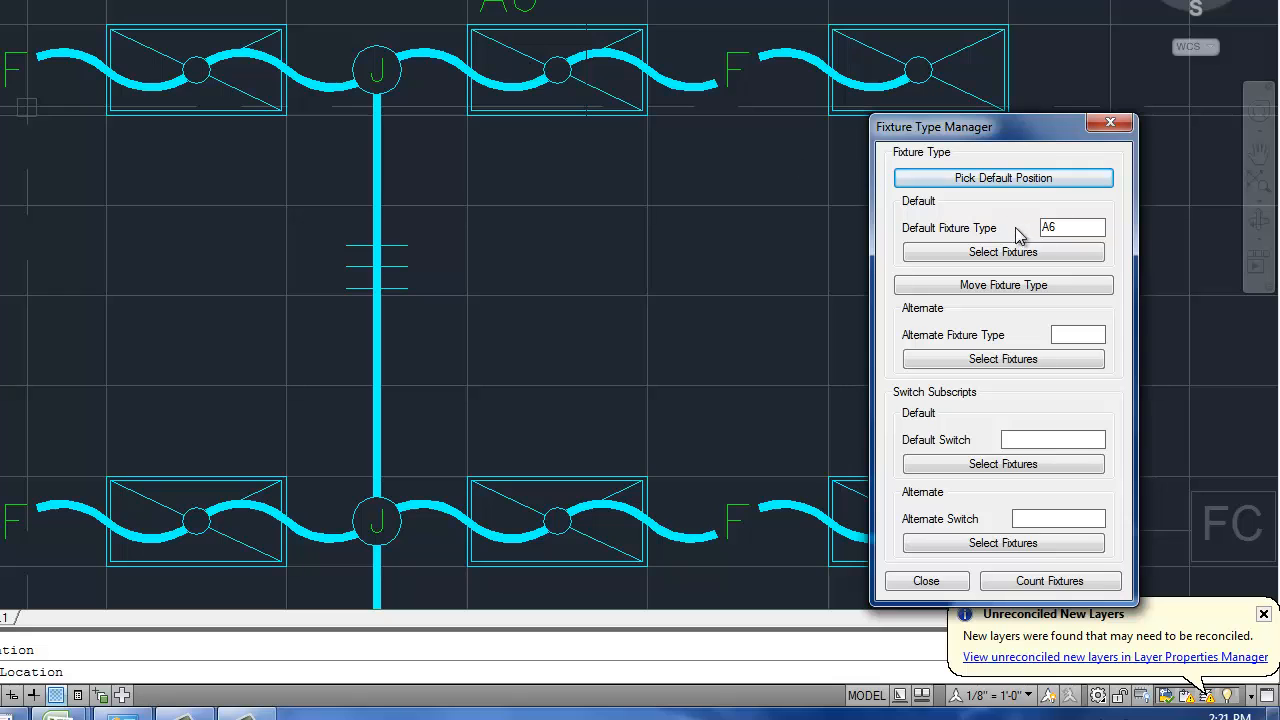
{"action": "left_click", "coordinate": [1003, 178]}
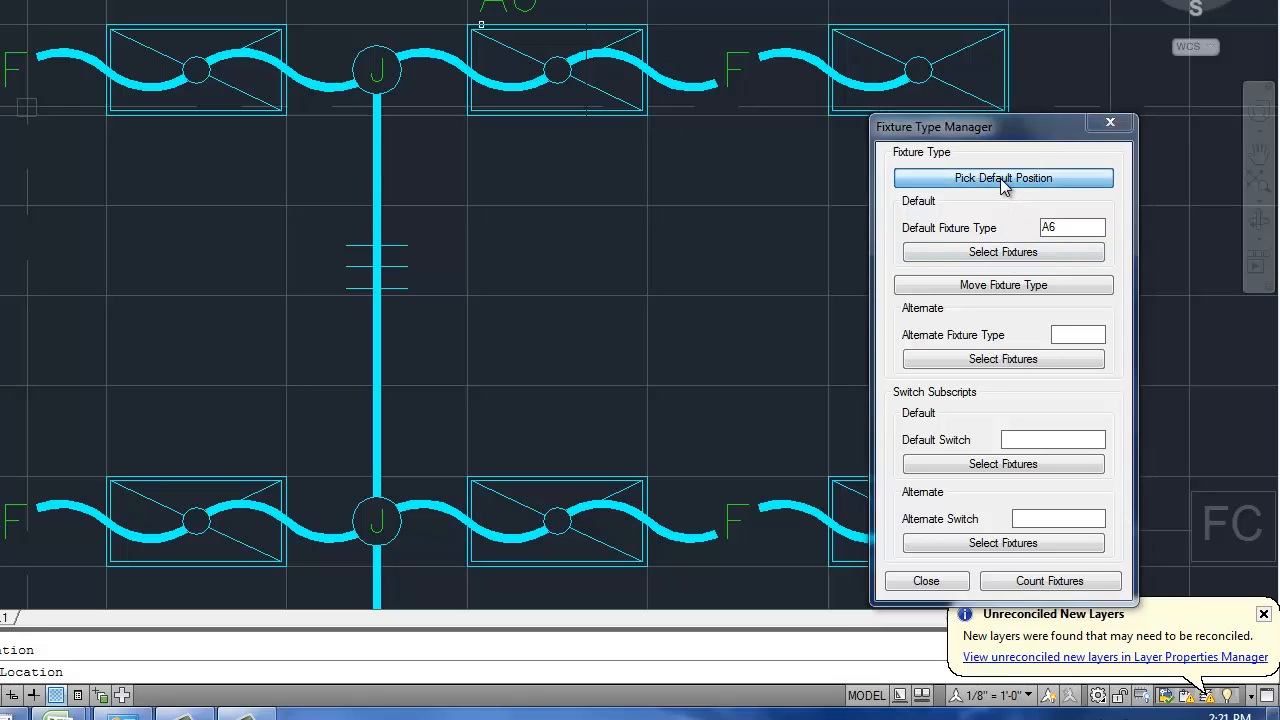
{"action": "left_click", "coordinate": [562, 89]}
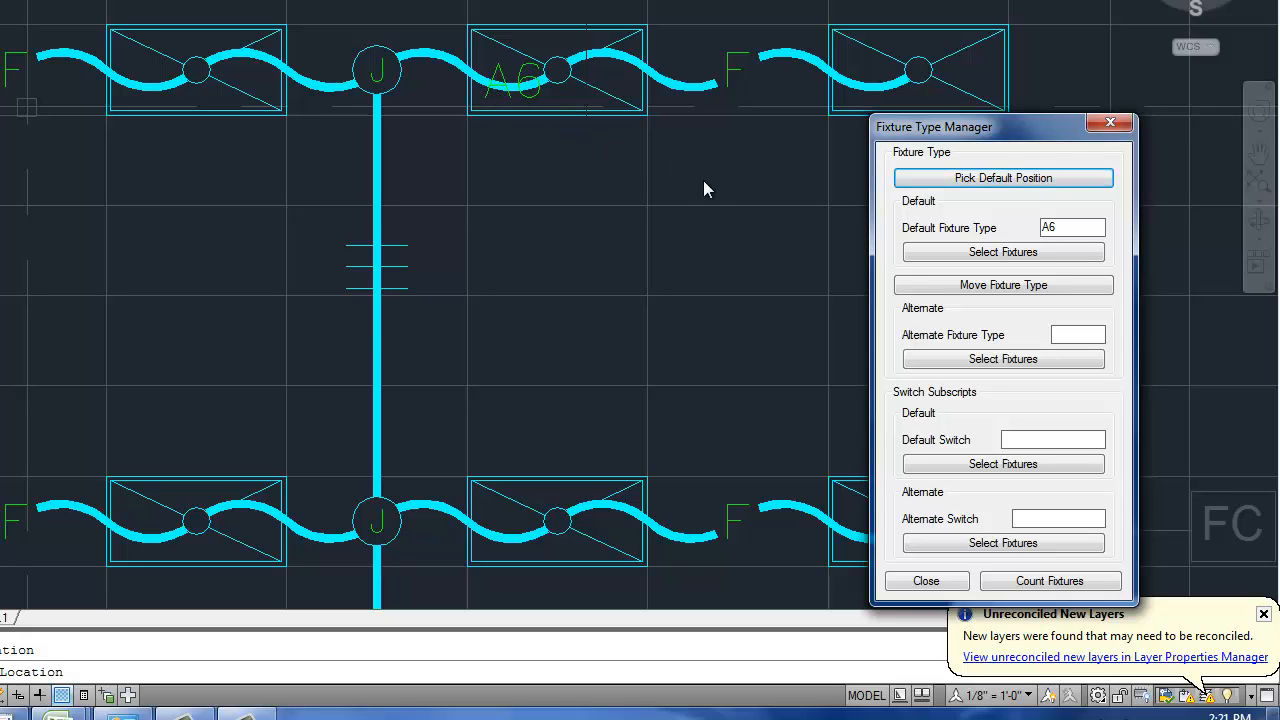
{"action": "left_click", "coordinate": [934, 179]}
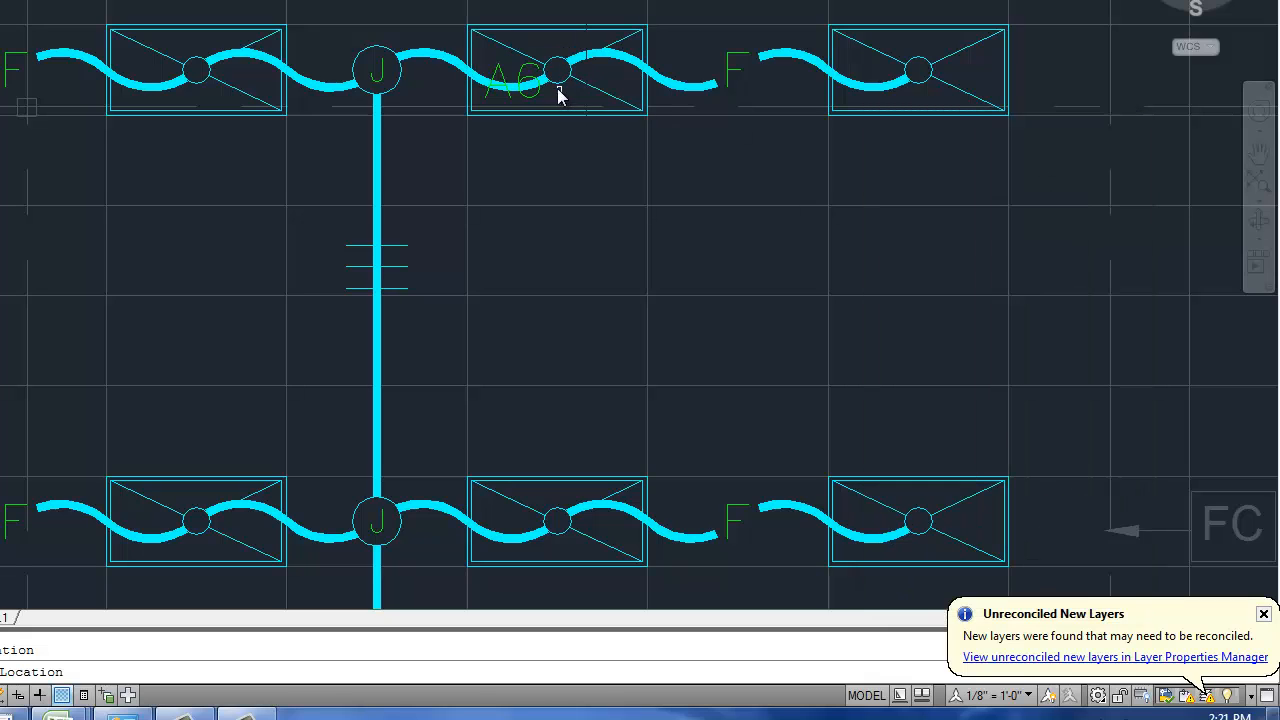
{"action": "left_click", "coordinate": [496, 34]}
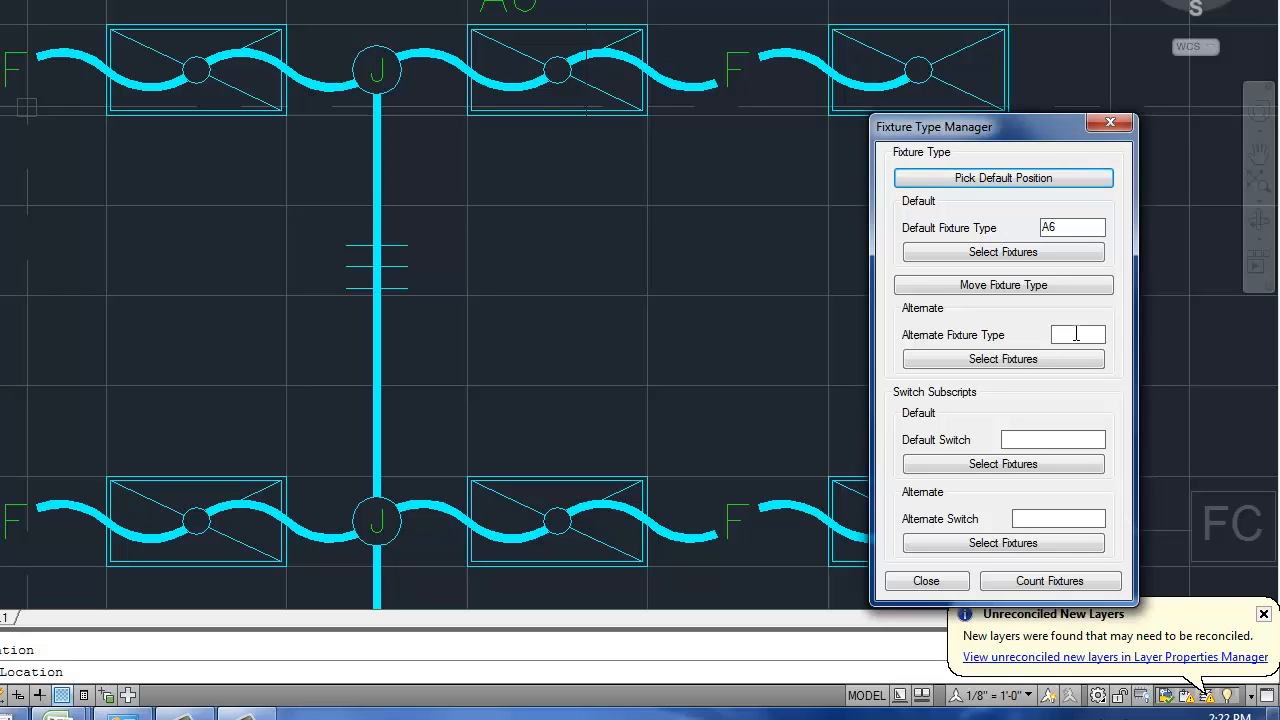
- Set the alternate fixture type to A3
{"action": "left_click", "coordinate": [1076, 334]}
{"action": "type", "text": "a3"}
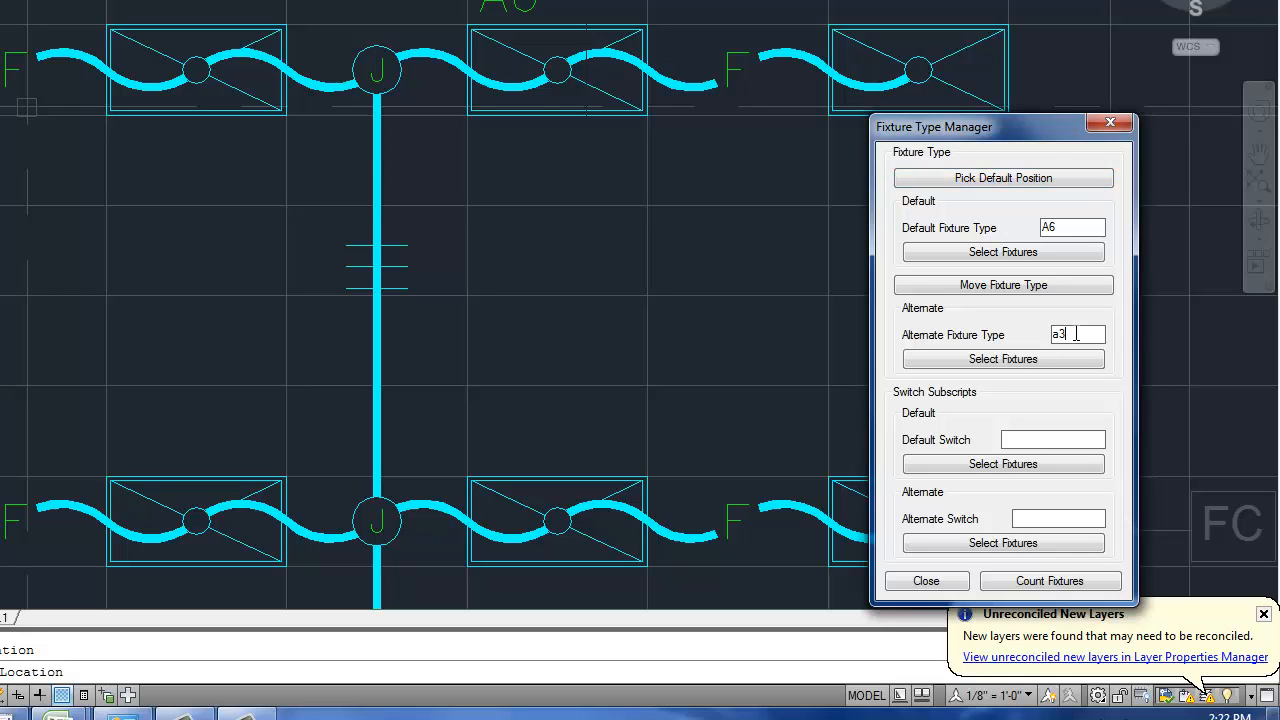
{"action": "key", "text": "Return"}
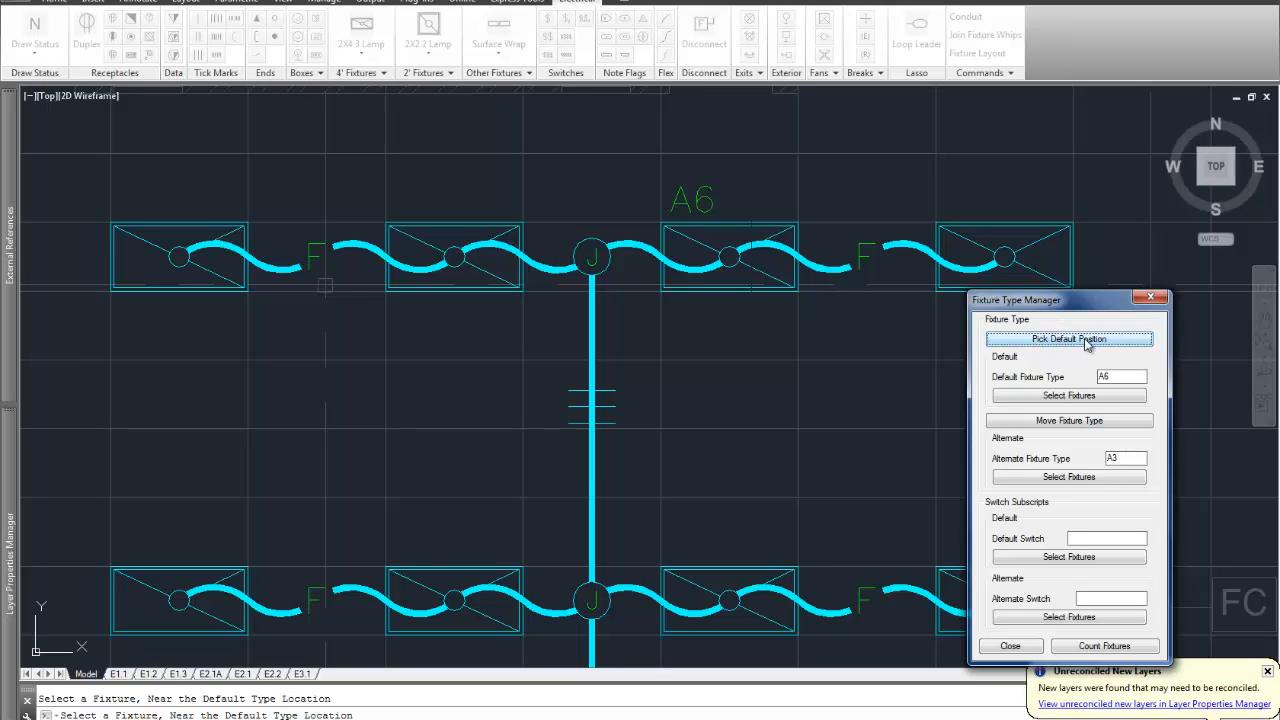
- Label the two middle columns of fixtures with the default type A6, from the top row through the bottom row, and close the Fixture Type Manager
{"action": "left_click", "coordinate": [1068, 396]}
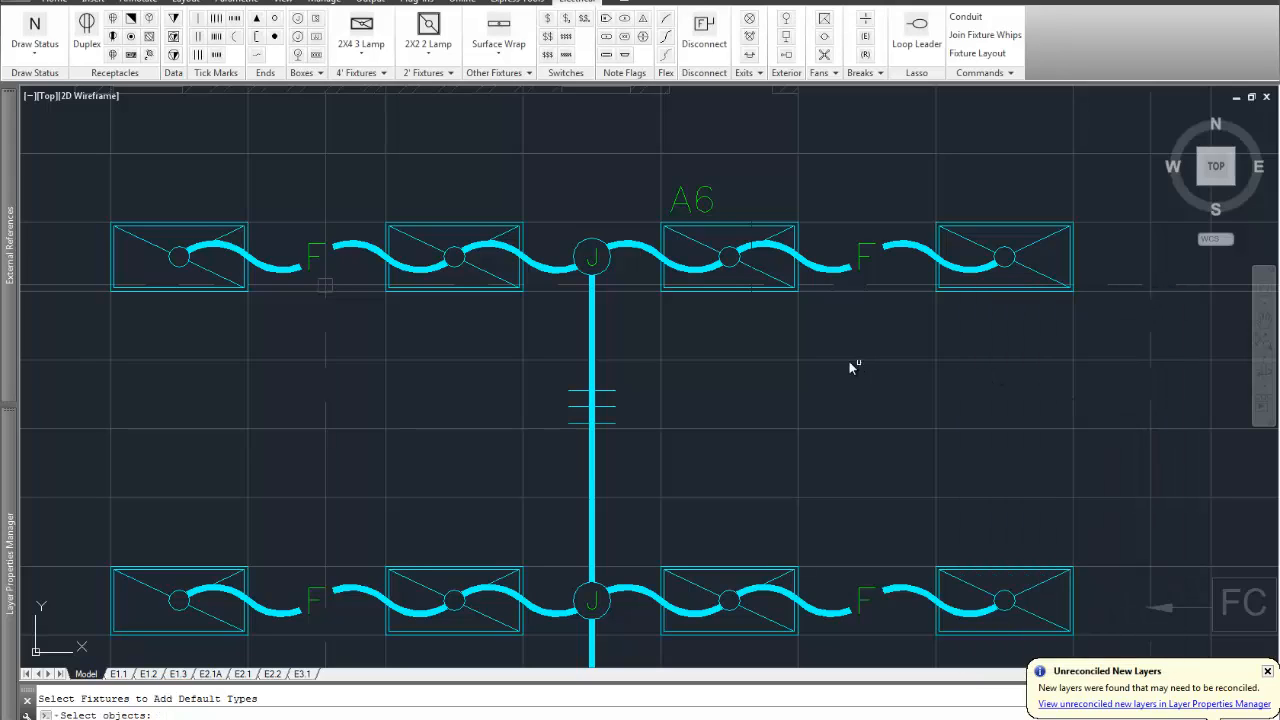
{"action": "left_click", "coordinate": [363, 195]}
{"action": "scroll", "coordinate": [400, 250], "scroll_direction": "down", "scroll_amount": 4}
{"action": "middle_click_drag", "start_coordinate": [470, 405], "coordinate": [509, 380]}
{"action": "scroll", "coordinate": [515, 425], "scroll_direction": "down", "scroll_amount": 2}
{"action": "middle_click_drag", "start_coordinate": [524, 520], "coordinate": [536, 427]}
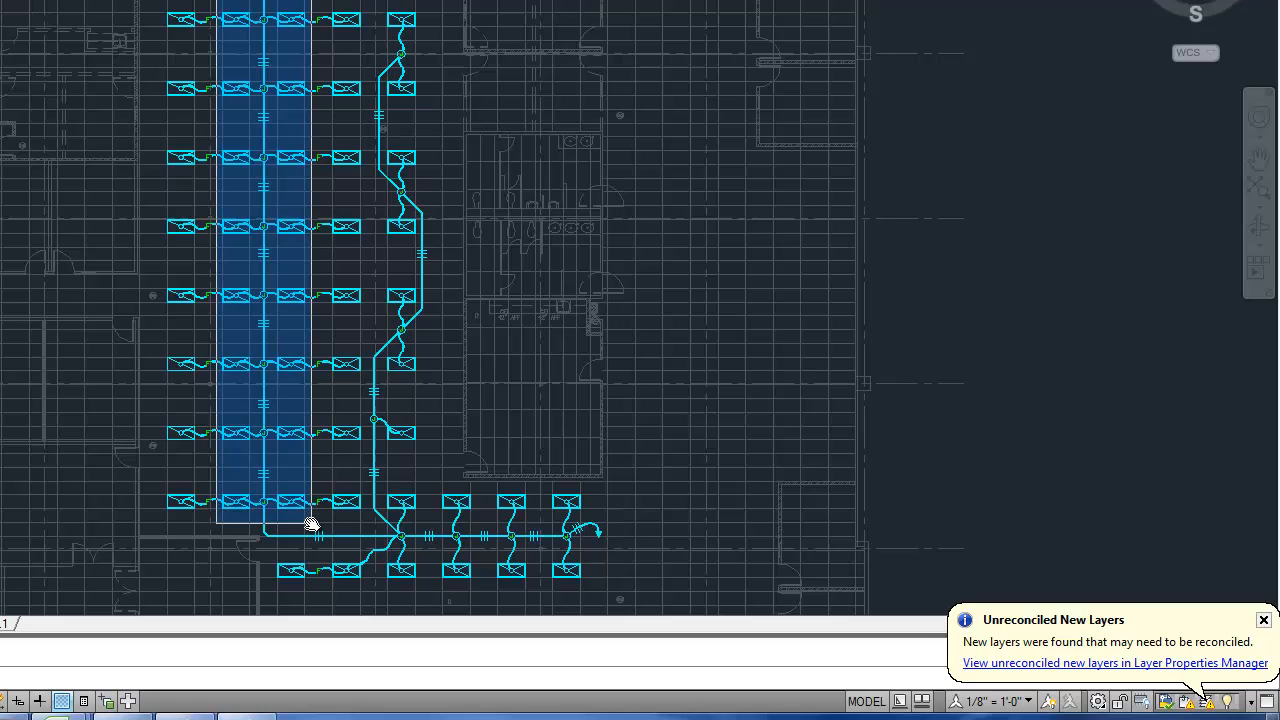
{"action": "left_click", "coordinate": [312, 524]}
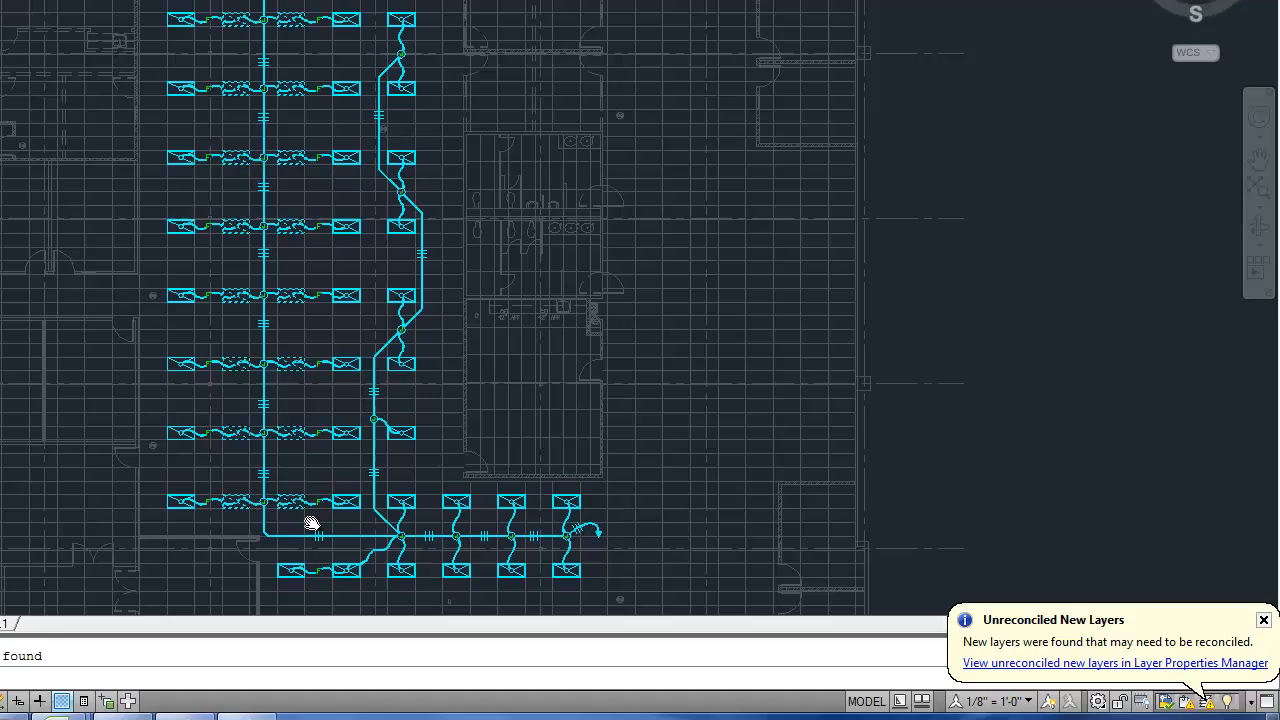
{"action": "key", "text": "Return"}
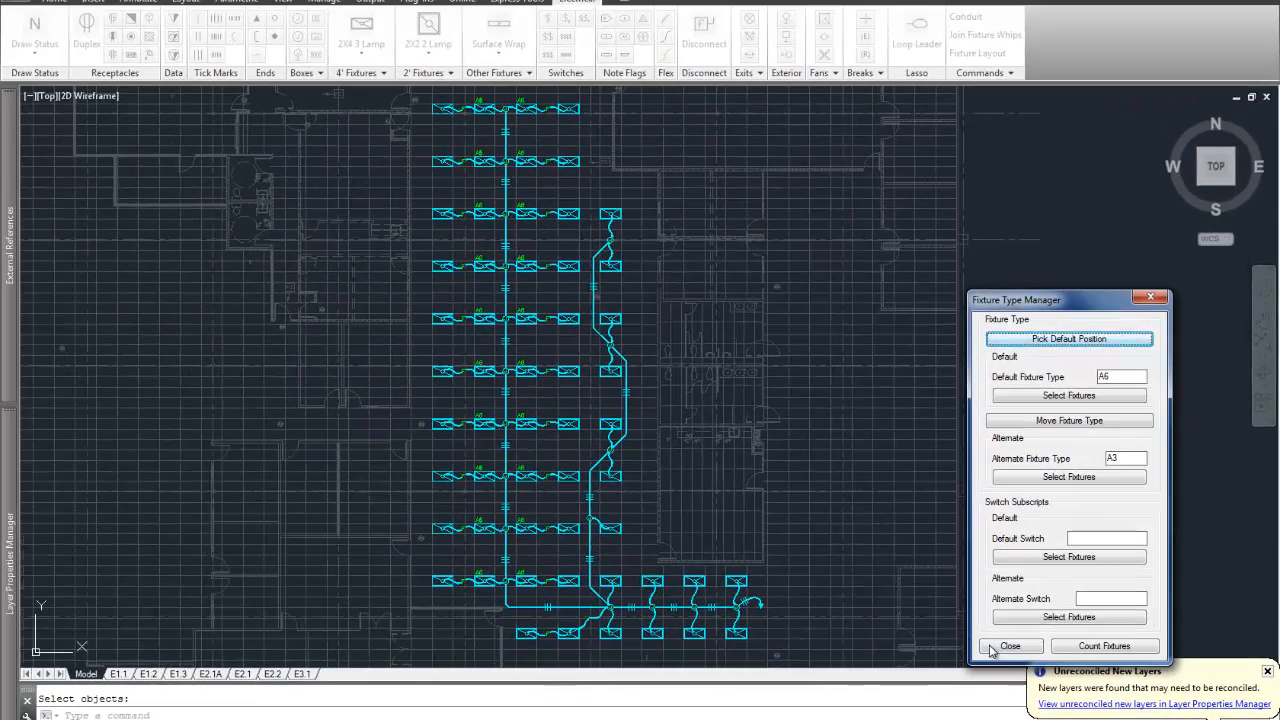
{"action": "left_click", "coordinate": [1008, 646]}
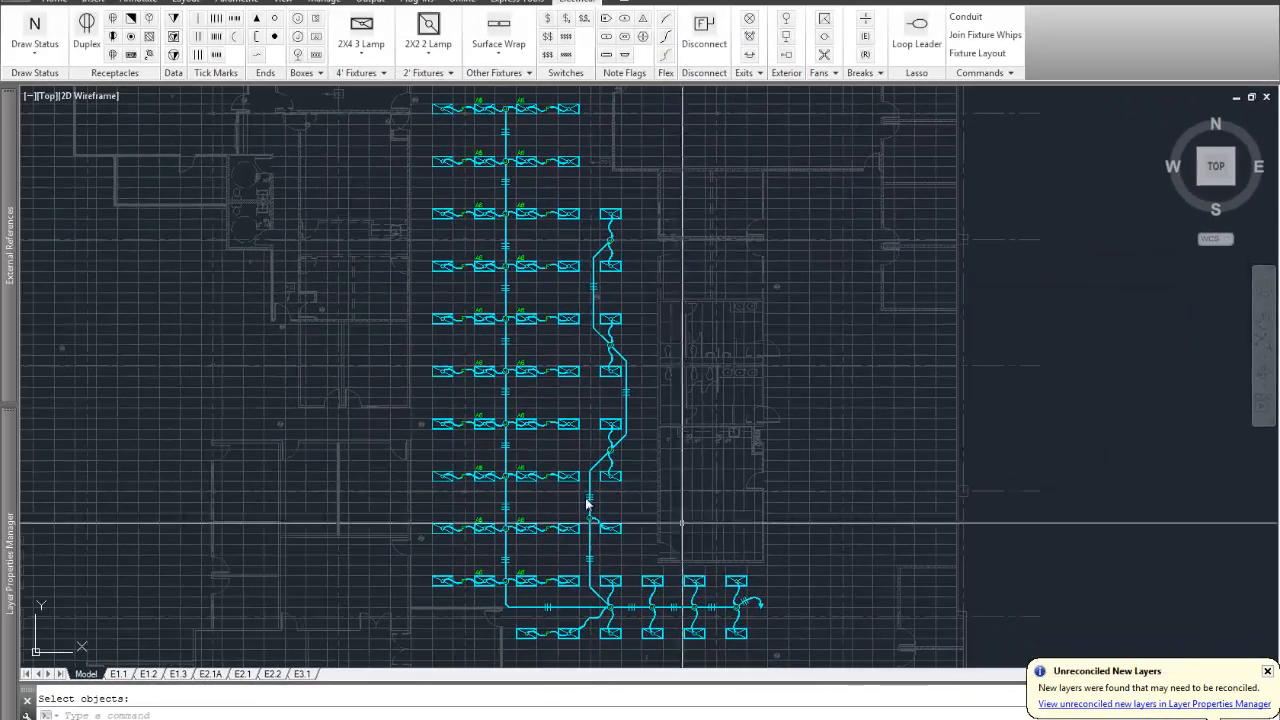
- Examine the fixture type labels placed along the two middle columns, from the bottom rows up to the top rows
{"action": "scroll", "coordinate": [503, 551], "scroll_direction": "up", "scroll_amount": 5}
{"action": "scroll", "coordinate": [503, 551], "scroll_direction": "down", "scroll_amount": 2}
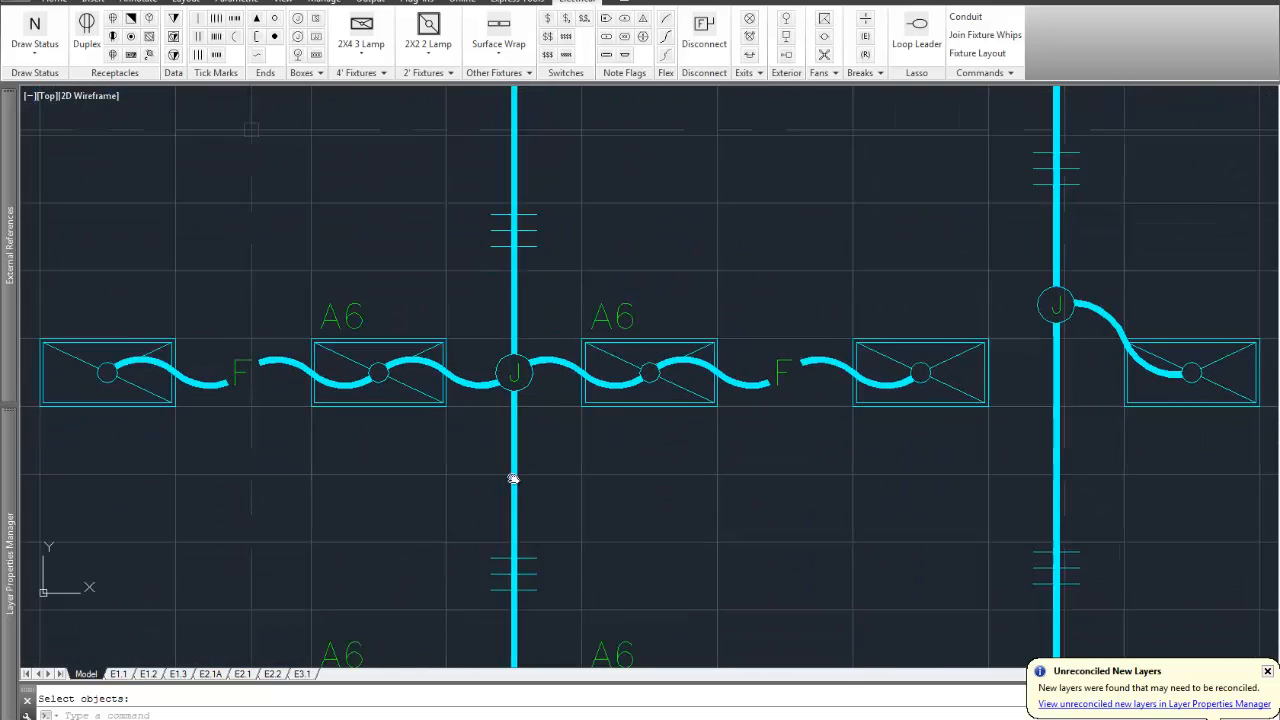
{"action": "scroll", "coordinate": [514, 477], "scroll_direction": "up", "scroll_amount": 2}
{"action": "middle_click_drag", "start_coordinate": [514, 477], "coordinate": [528, 363]}
{"action": "scroll", "coordinate": [529, 371], "scroll_direction": "down", "scroll_amount": 2}
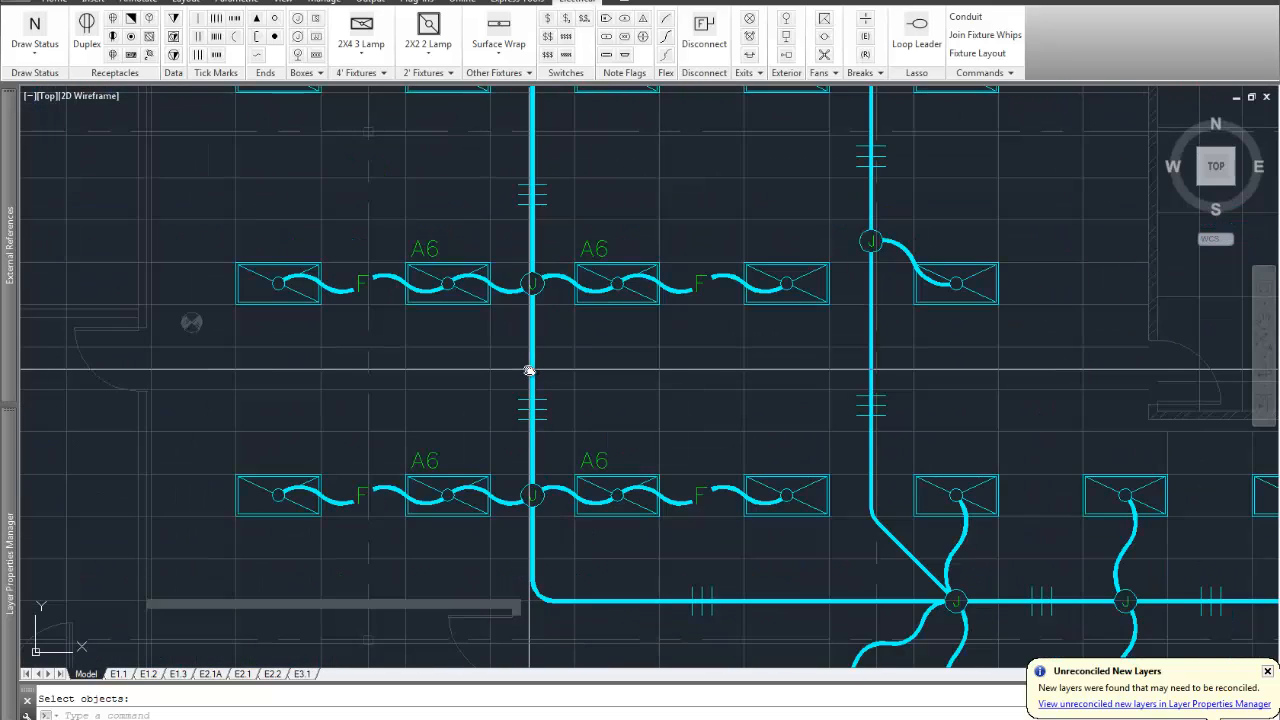
{"action": "scroll", "coordinate": [531, 229], "scroll_direction": "down", "scroll_amount": 2}
{"action": "middle_click_drag", "start_coordinate": [521, 196], "coordinate": [523, 514]}
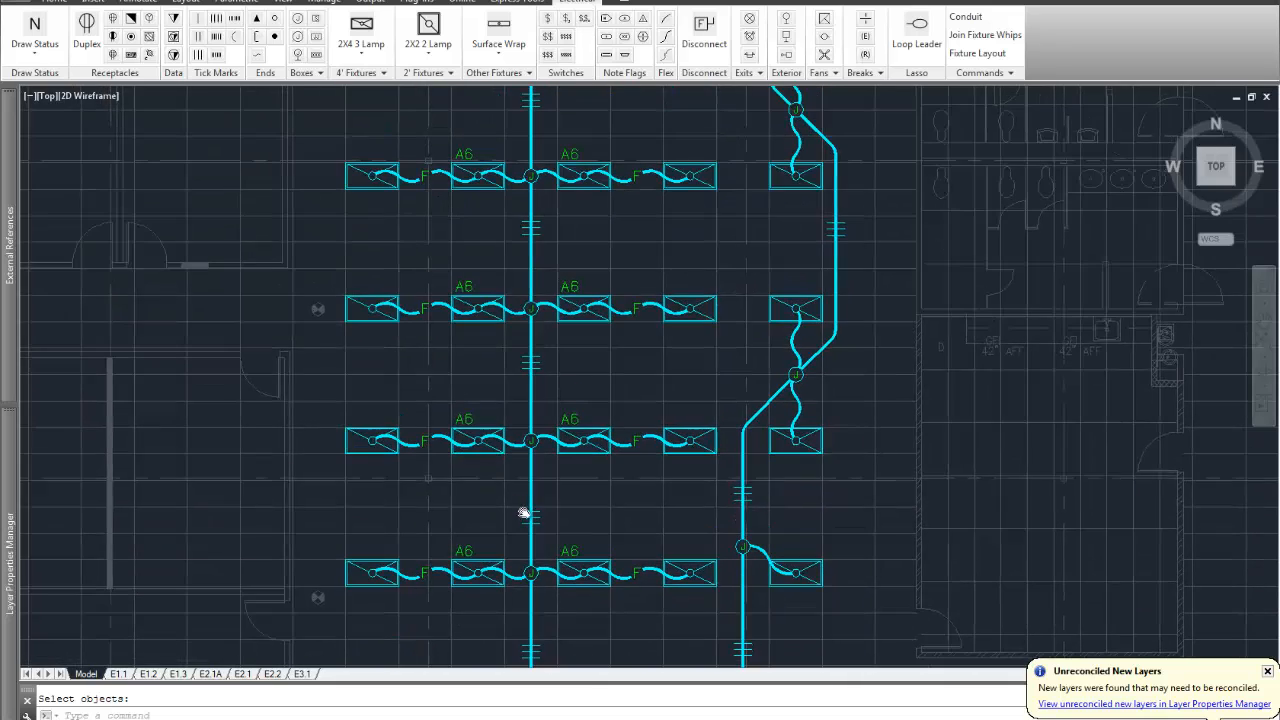
{"action": "scroll", "coordinate": [508, 291], "scroll_direction": "up", "scroll_amount": 6}
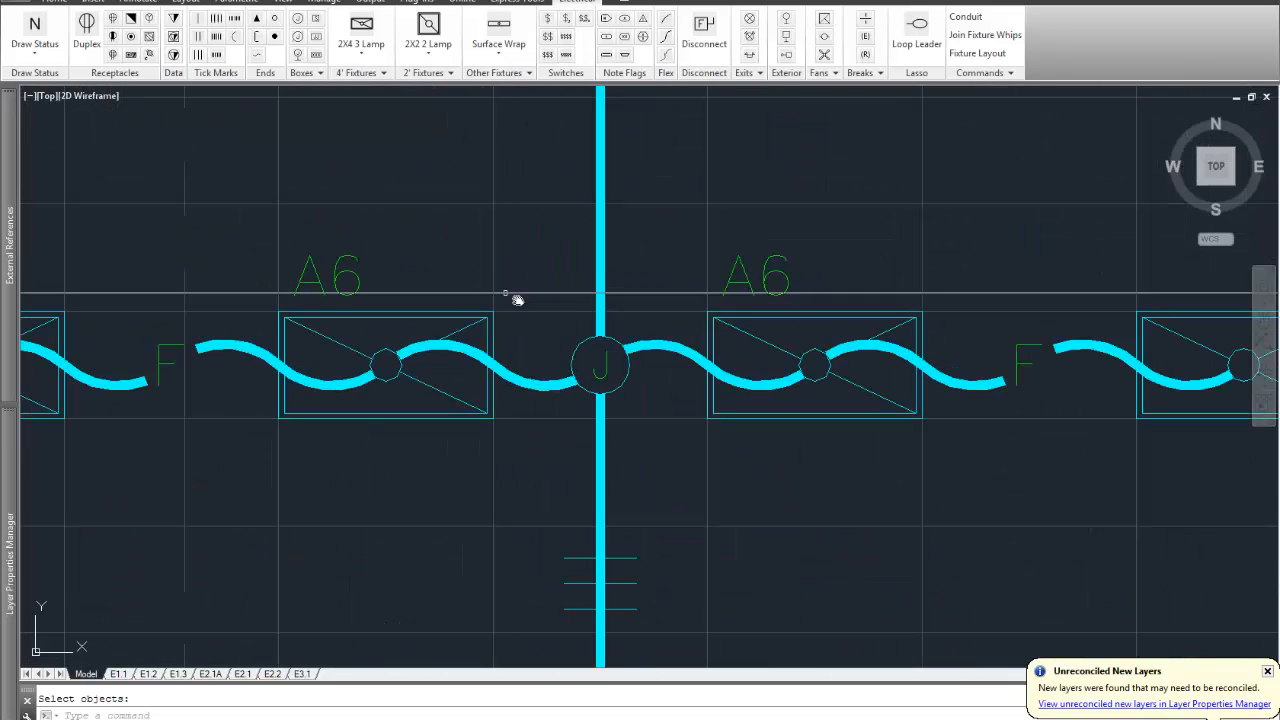
{"action": "left_click", "coordinate": [705, 323]}
{"action": "scroll", "coordinate": [697, 323], "scroll_direction": "down", "scroll_amount": 8}
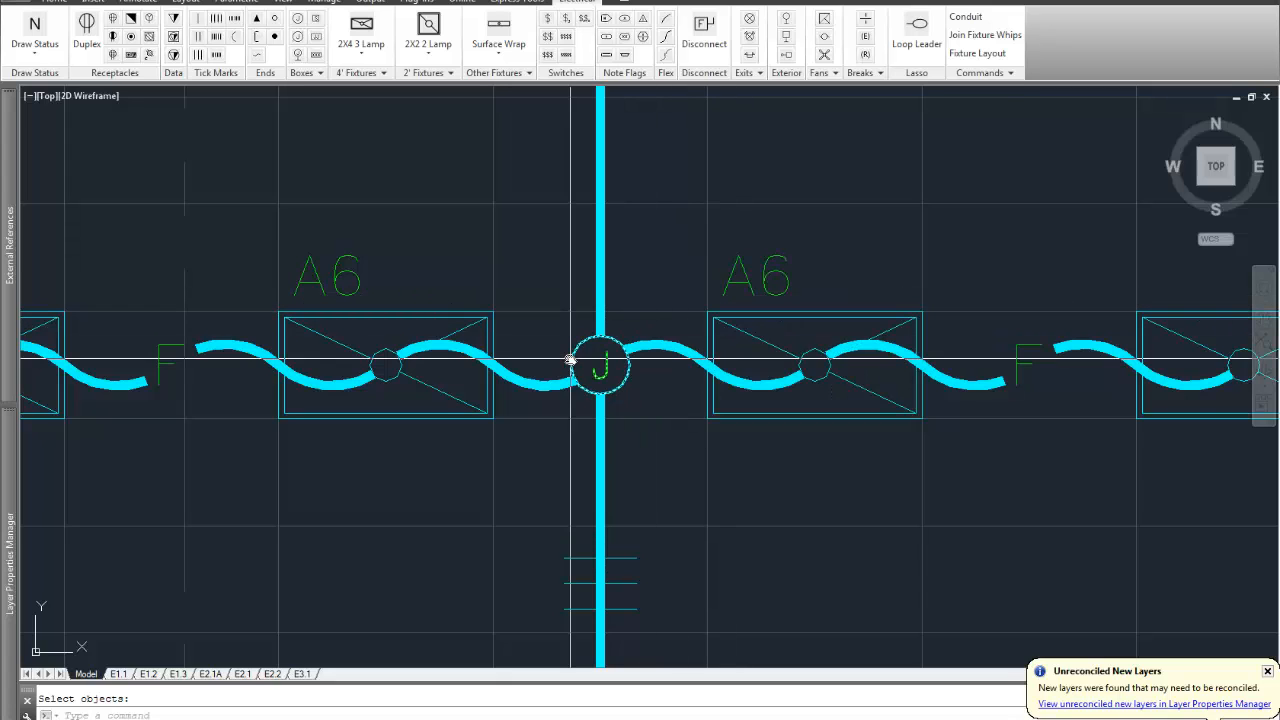
{"action": "scroll", "coordinate": [570, 360], "scroll_direction": "down", "scroll_amount": 3}
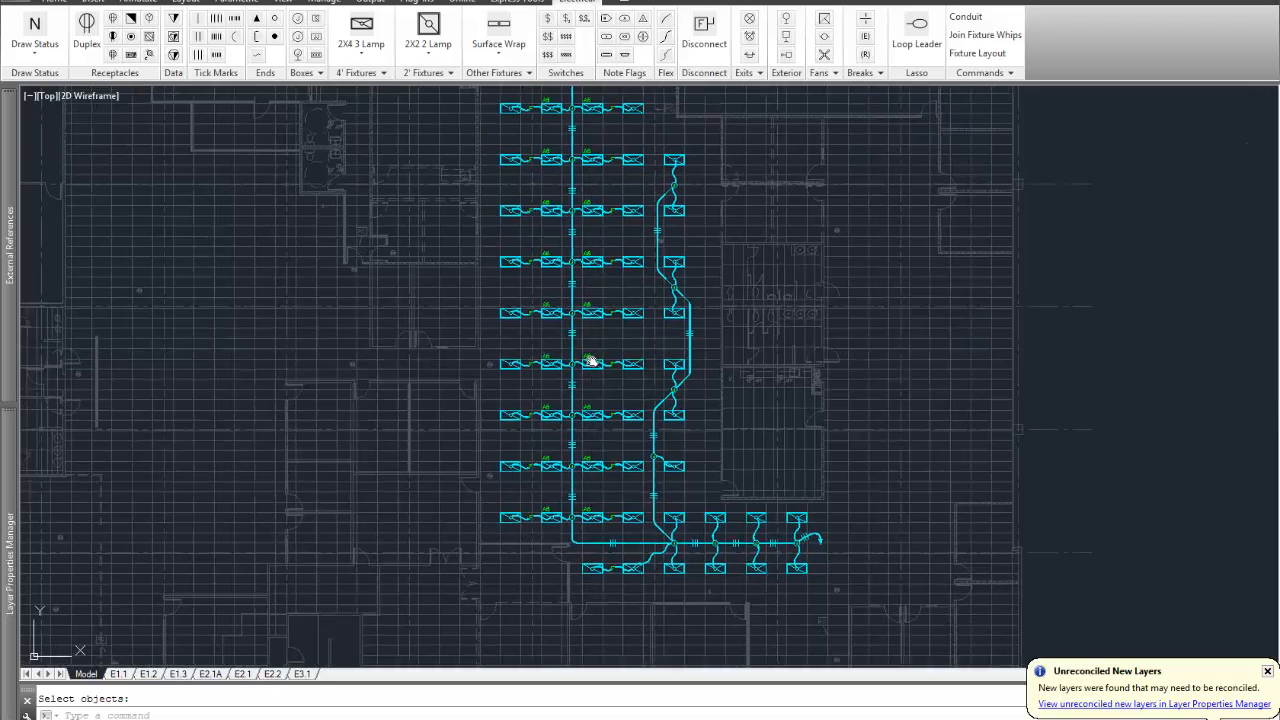
{"action": "middle_click_drag", "start_coordinate": [586, 363], "coordinate": [536, 430]}
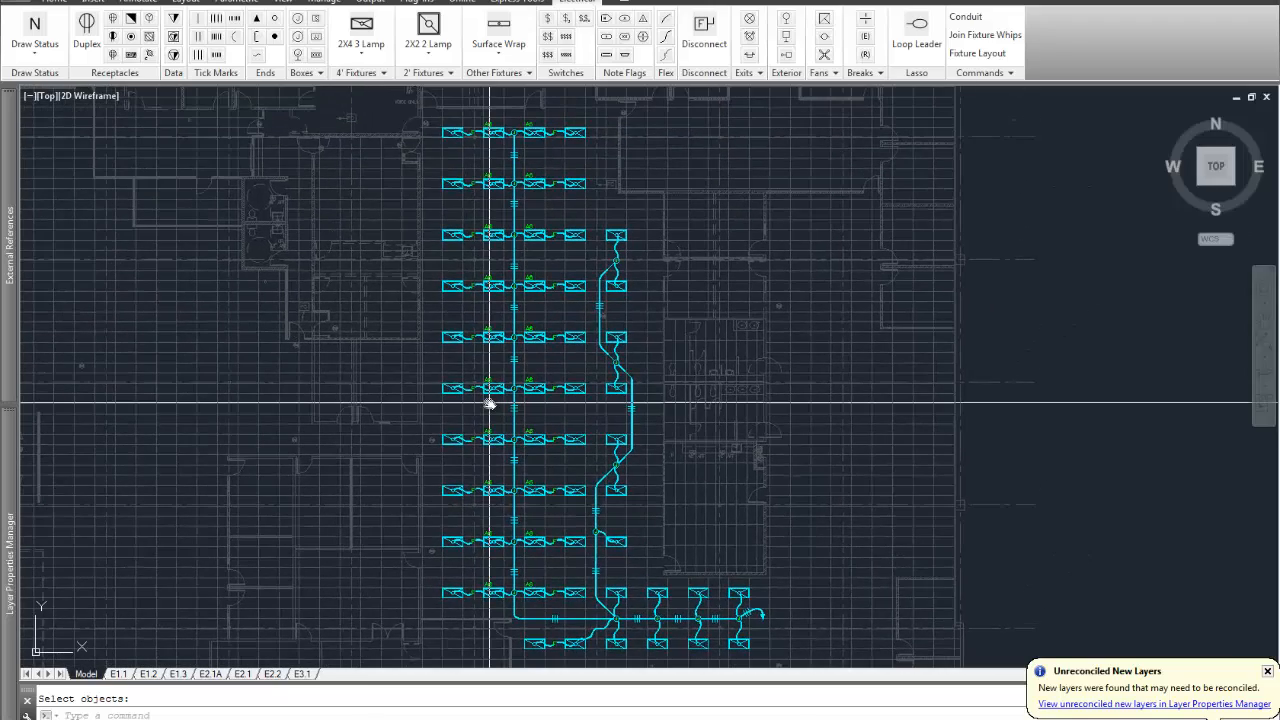
{"action": "scroll", "coordinate": [489, 402], "scroll_direction": "up", "scroll_amount": 5}
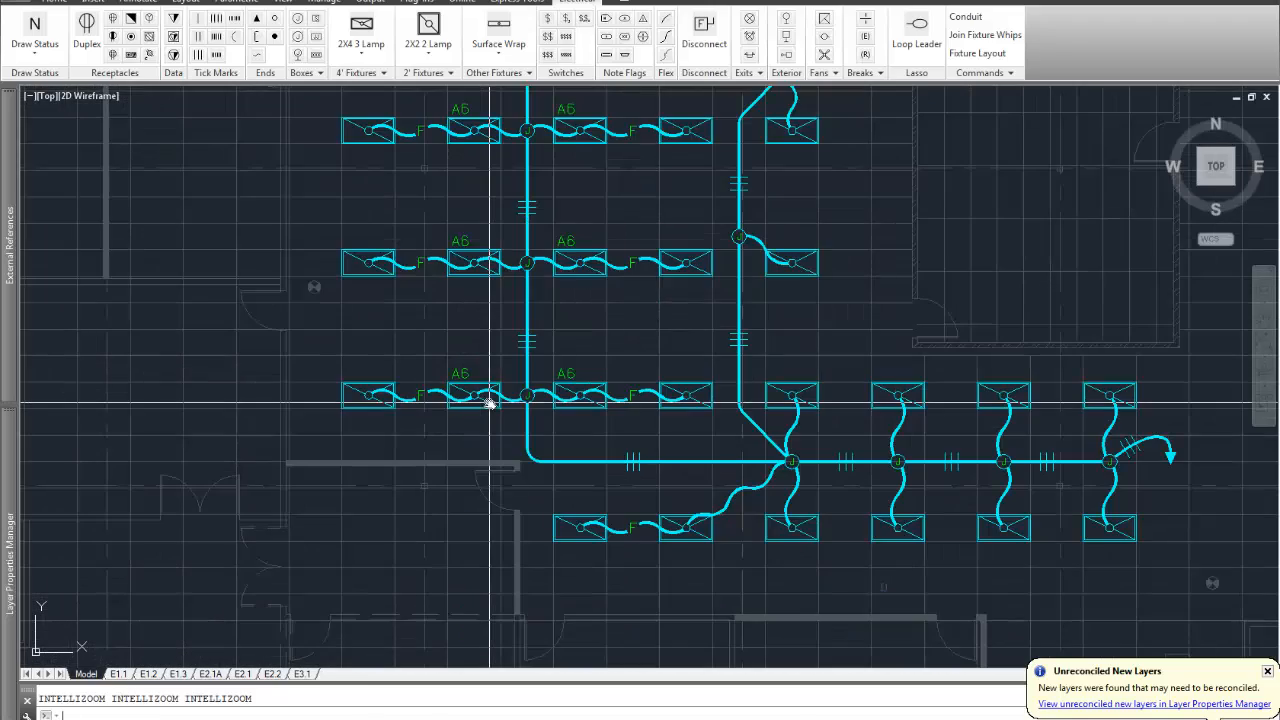
{"action": "scroll", "coordinate": [489, 402], "scroll_direction": "up", "scroll_amount": 4}
- Undo the A6 labelling of the two middle fixture columns and return to the top rows
{"action": "type", "text": "u"}
{"action": "key", "text": "Return"}
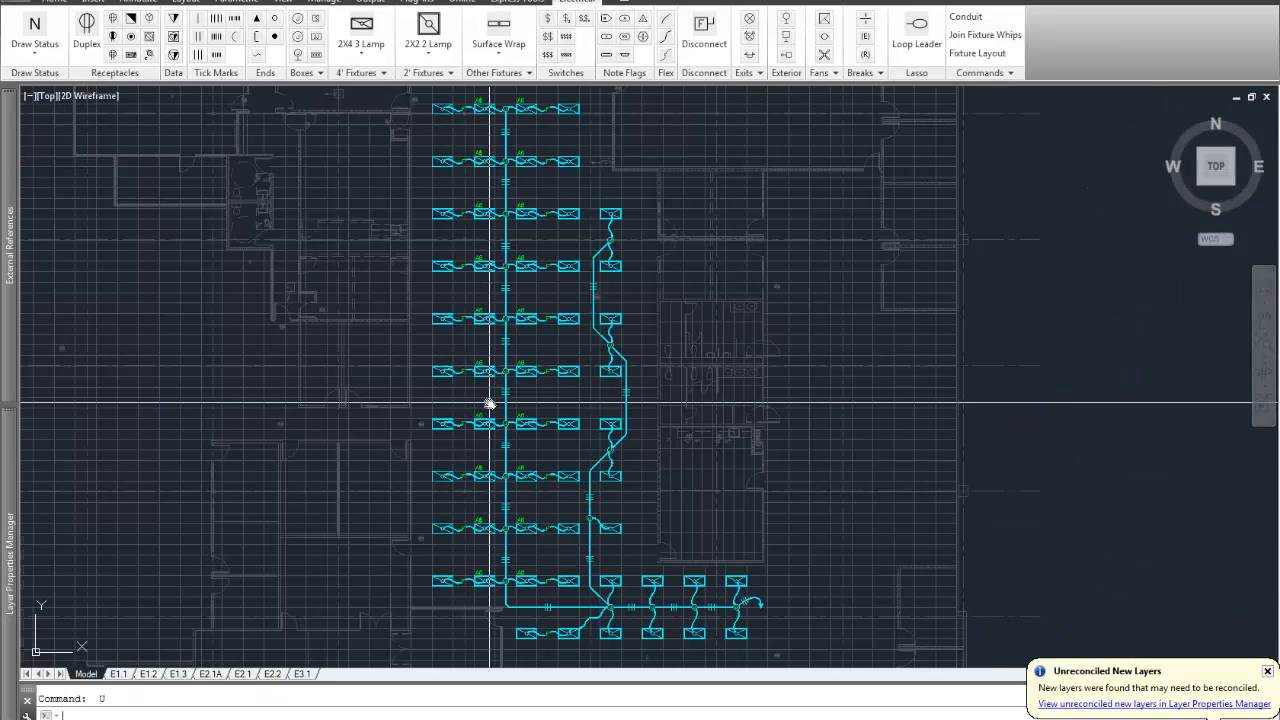
{"action": "scroll", "coordinate": [489, 402], "scroll_direction": "up", "scroll_amount": 4}
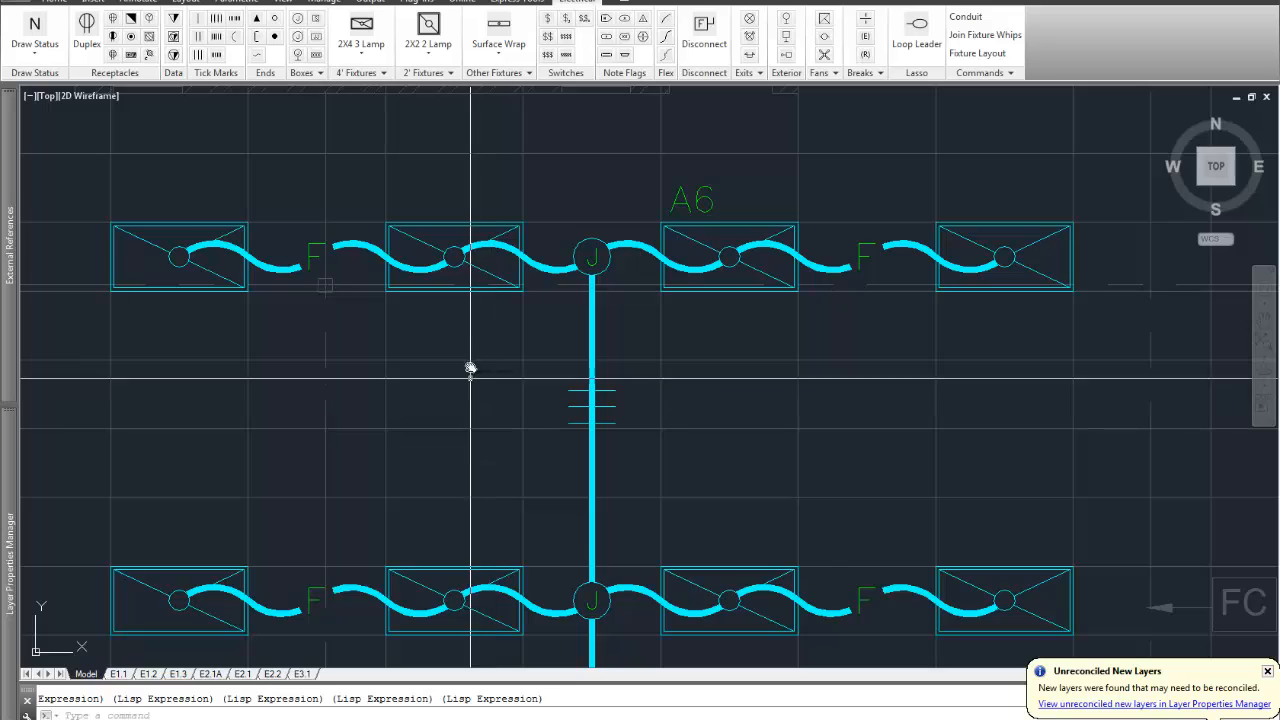
- Apply default type A6 again to the middle fixture columns, ending the window selection while zoomed in on the bottom four rows, and close the manager
{"action": "left_click", "coordinate": [969, 74]}
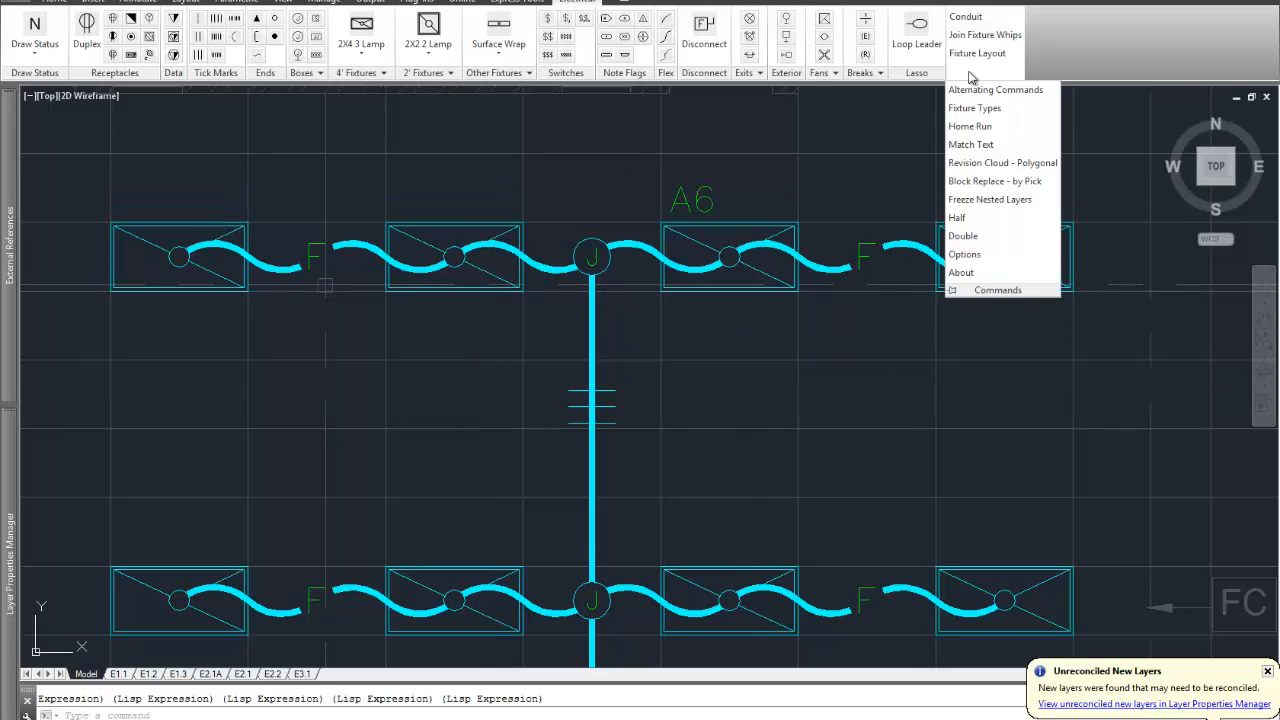
{"action": "left_click", "coordinate": [975, 108]}
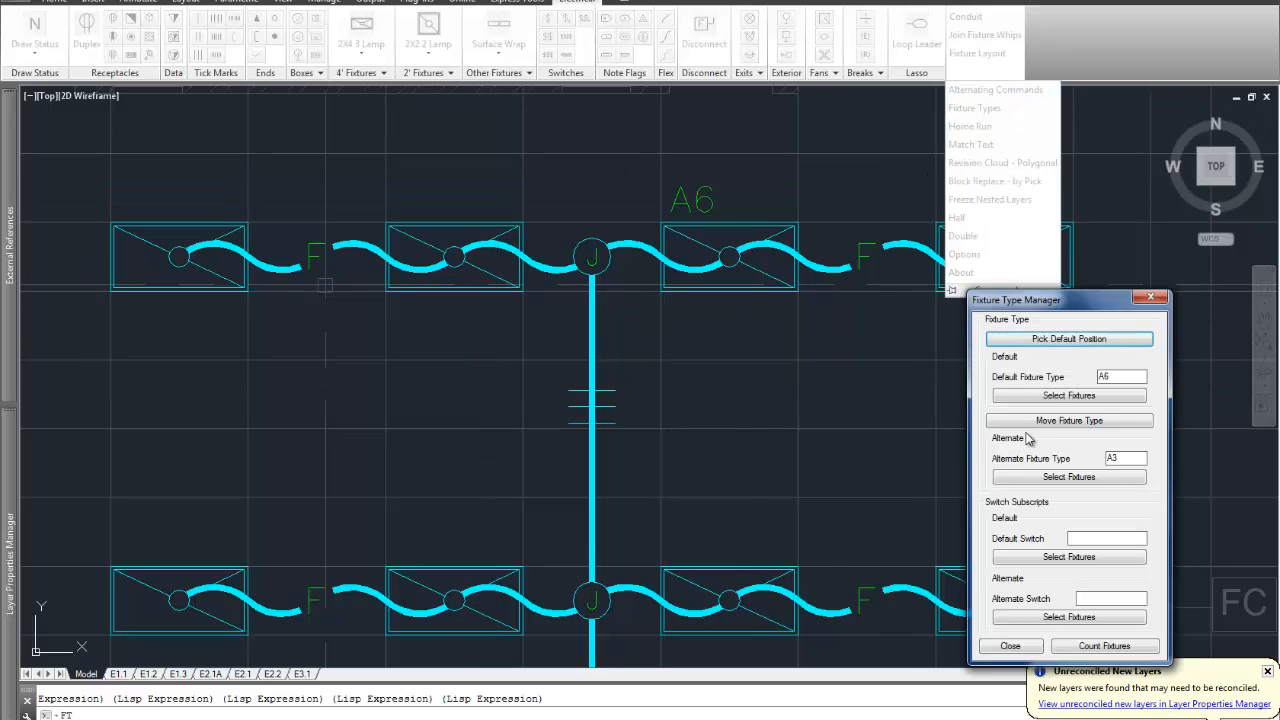
{"action": "left_click", "coordinate": [1069, 395]}
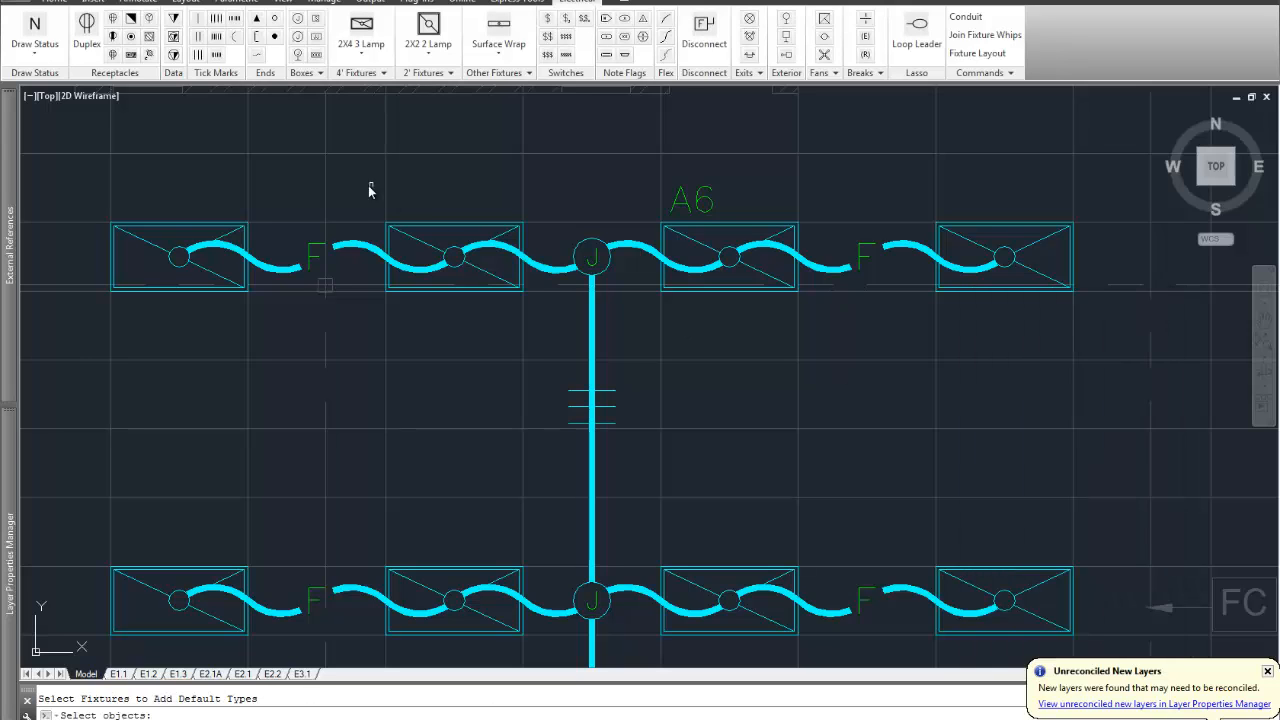
{"action": "left_click", "coordinate": [368, 185]}
{"action": "scroll", "coordinate": [386, 255], "scroll_direction": "down", "scroll_amount": 6}
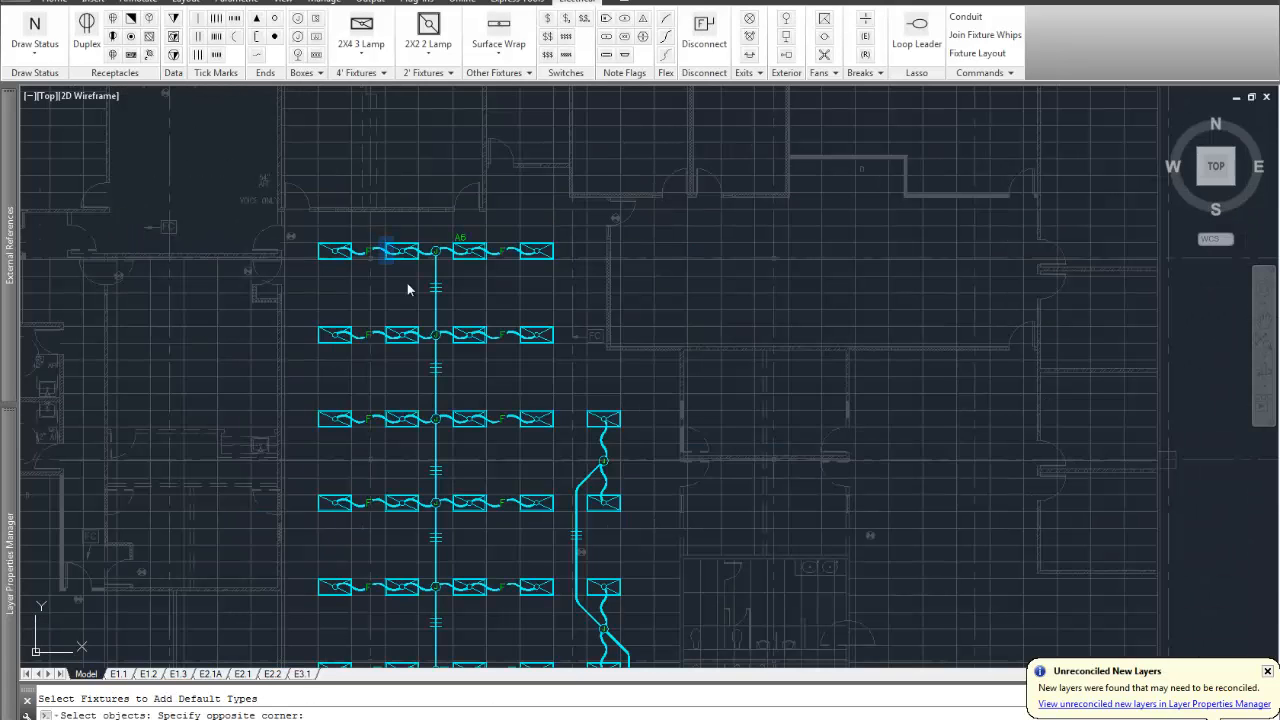
{"action": "middle_click_drag", "start_coordinate": [467, 477], "coordinate": [486, 260]}
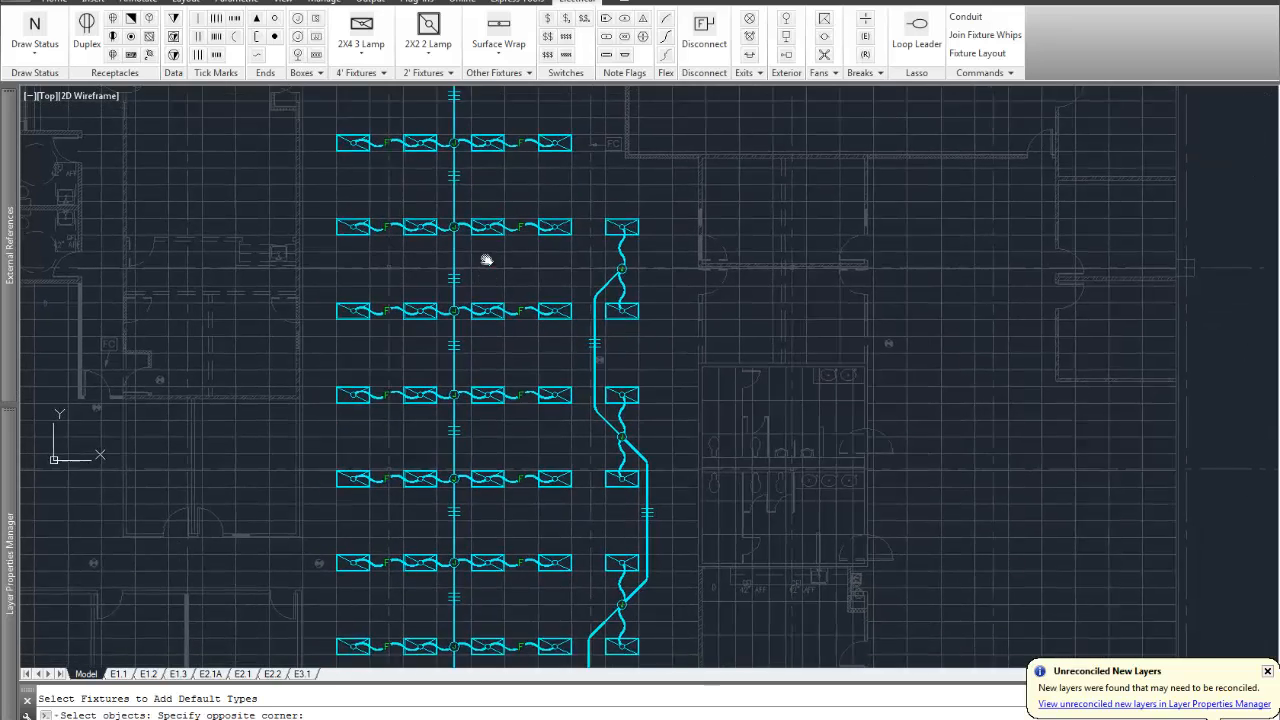
{"action": "scroll", "coordinate": [486, 258], "scroll_direction": "down", "scroll_amount": 3}
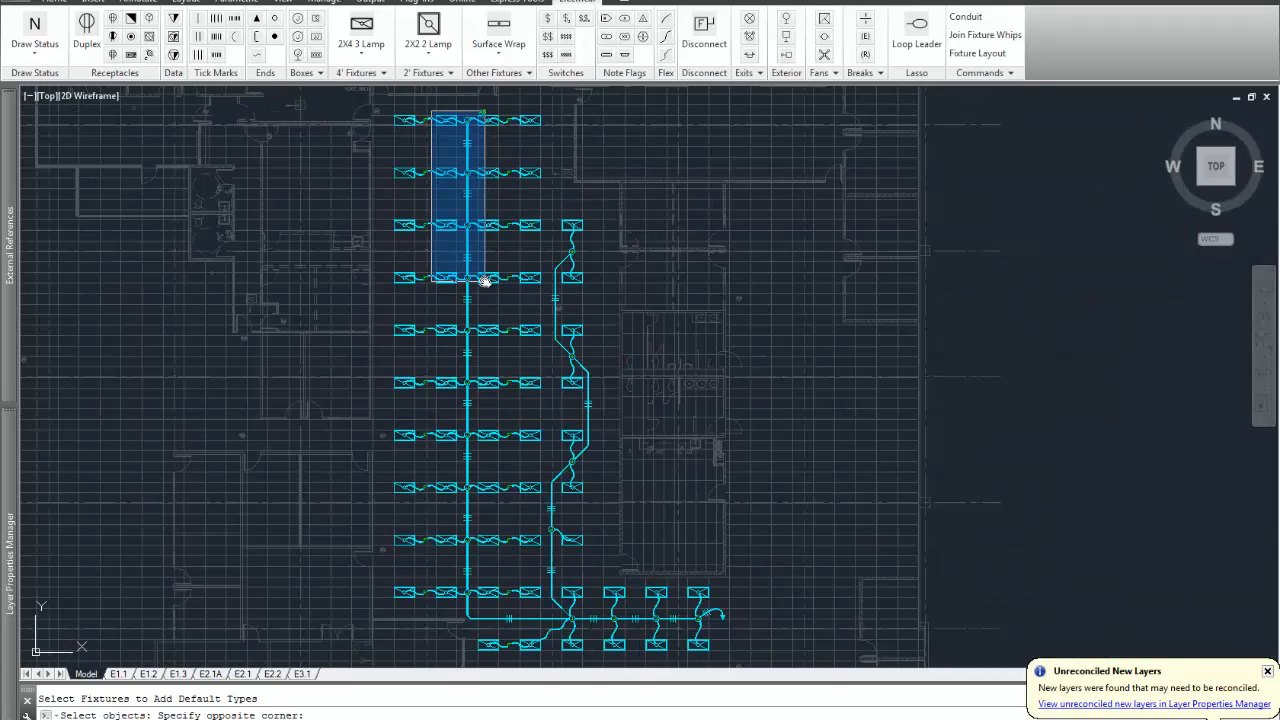
{"action": "scroll", "coordinate": [479, 213], "scroll_direction": "up", "scroll_amount": 4}
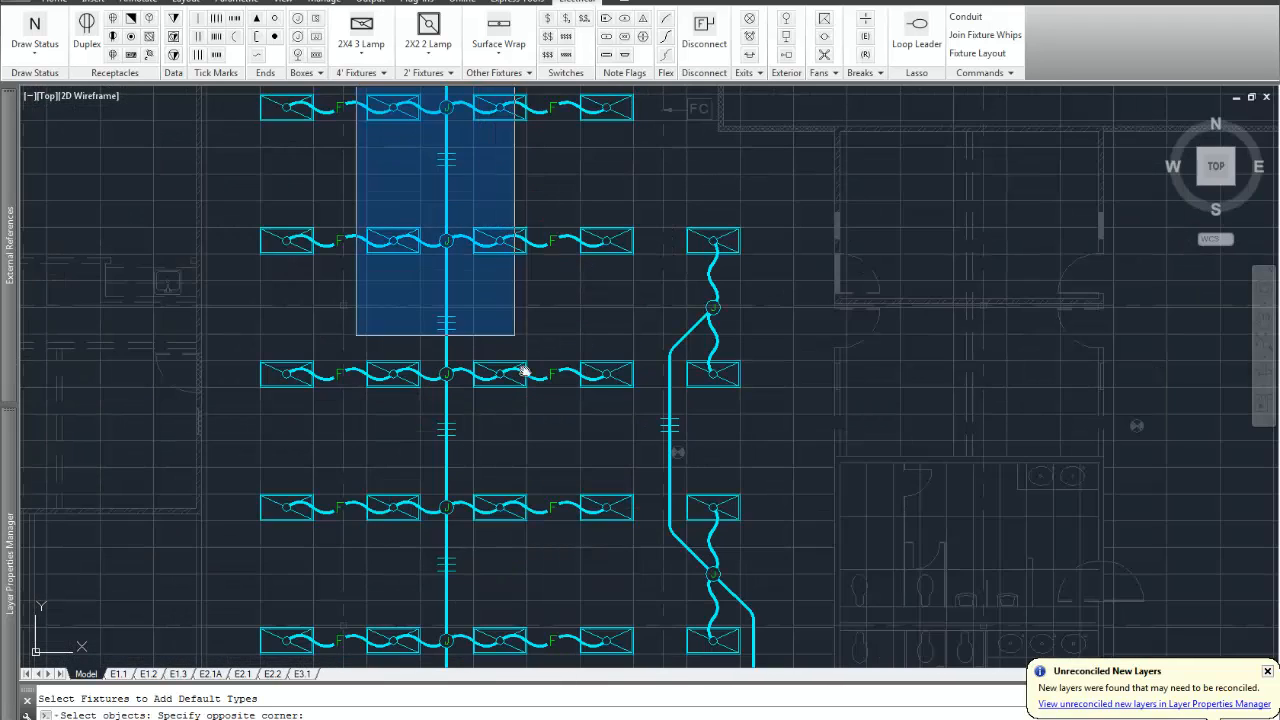
{"action": "scroll", "coordinate": [525, 372], "scroll_direction": "down", "scroll_amount": 2}
{"action": "middle_click_drag", "start_coordinate": [525, 372], "coordinate": [563, 183]}
{"action": "scroll", "coordinate": [565, 373], "scroll_direction": "up", "scroll_amount": 2}
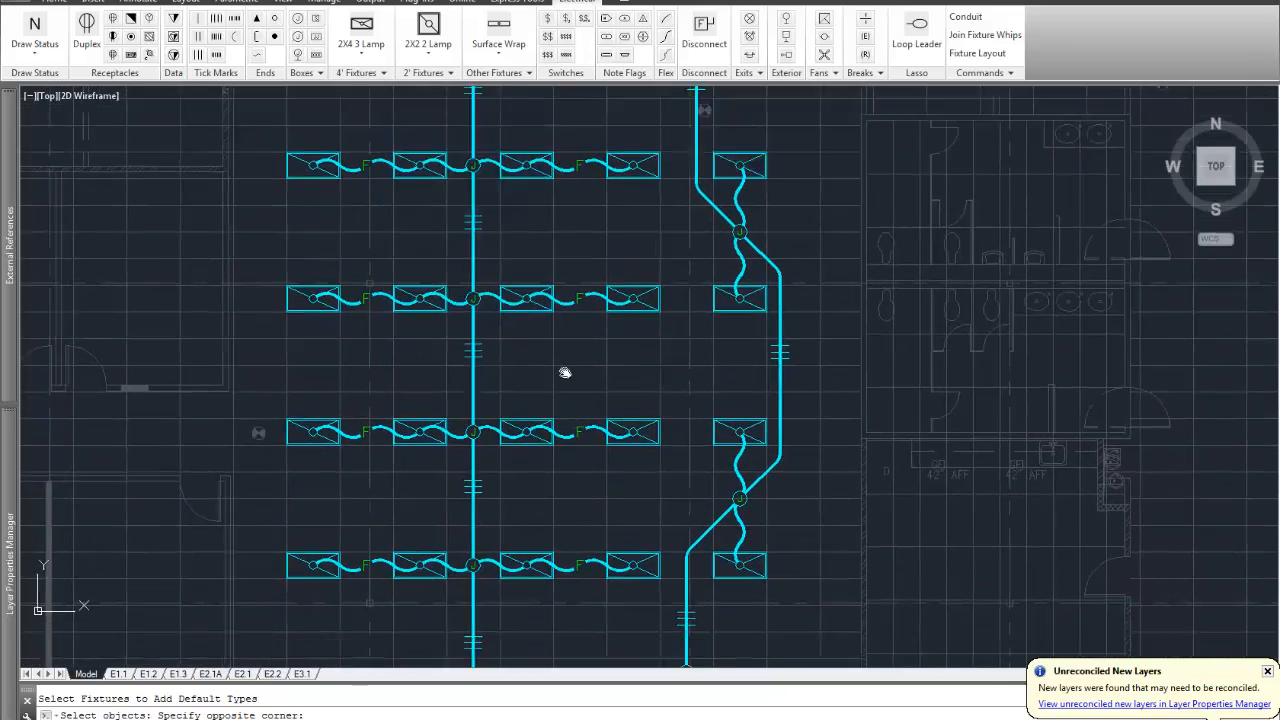
{"action": "middle_click_drag", "start_coordinate": [565, 373], "coordinate": [602, 89]}
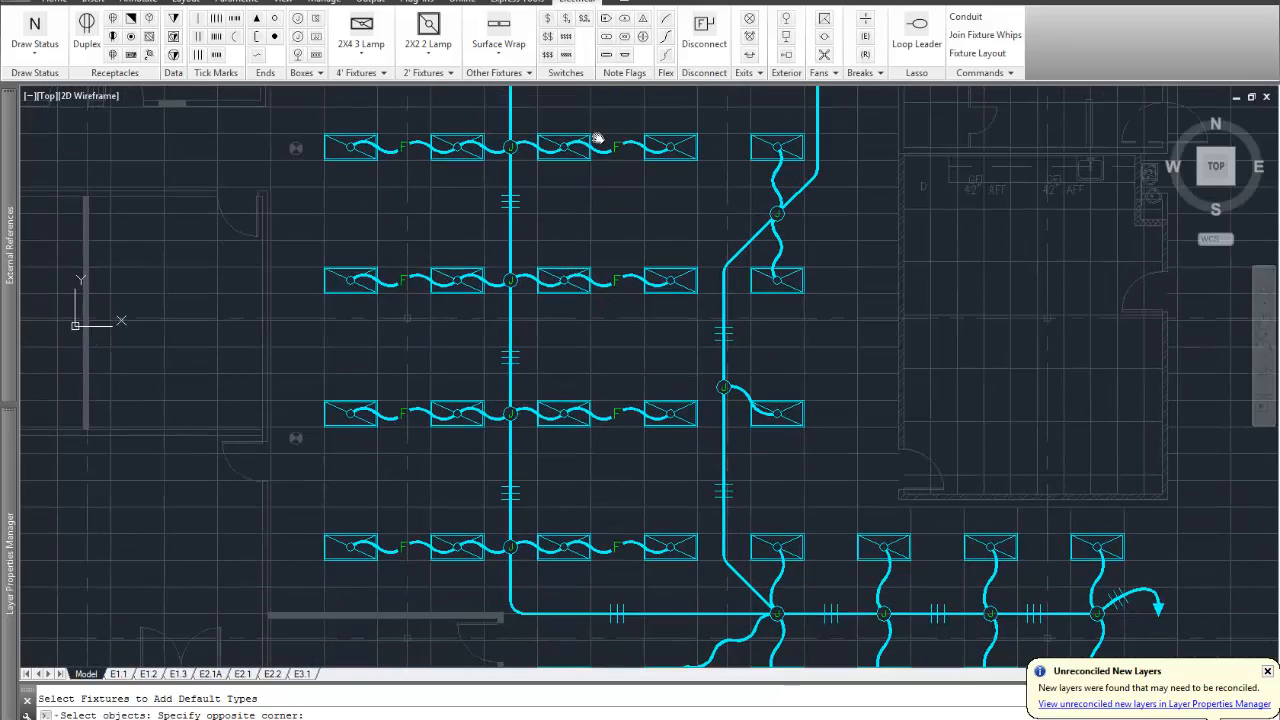
{"action": "left_click", "coordinate": [596, 584]}
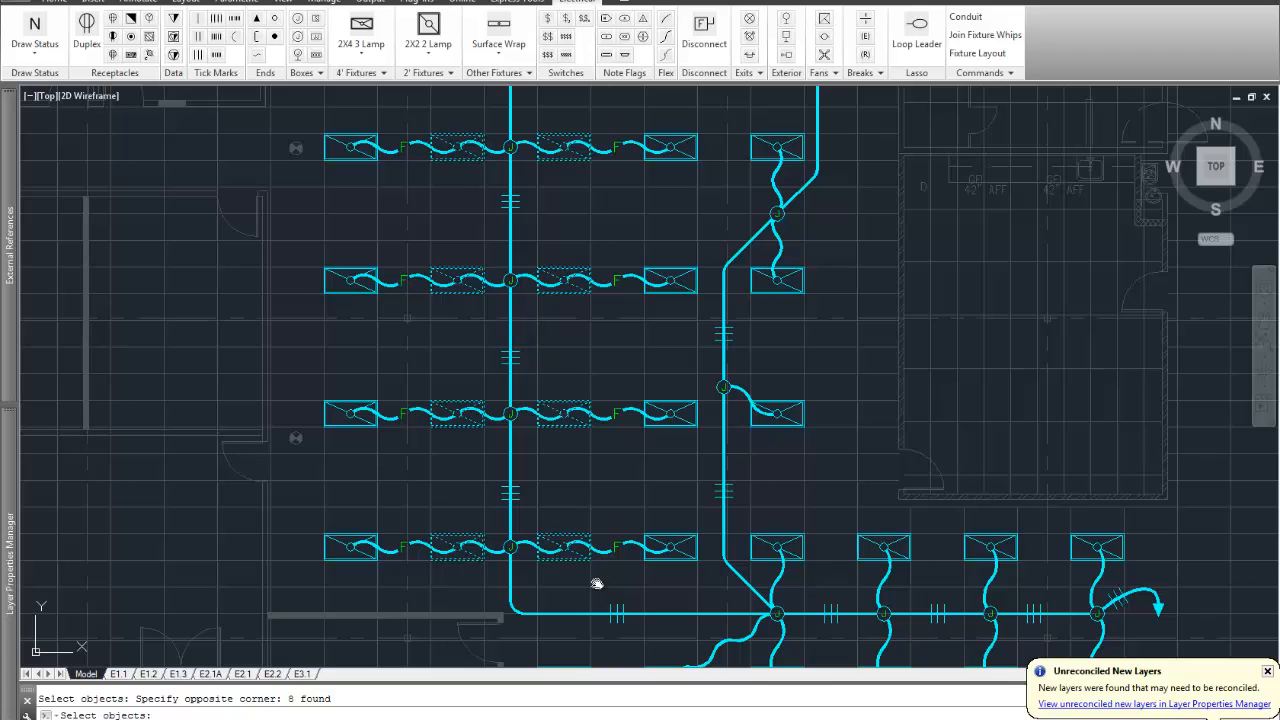
{"action": "key", "text": "Return"}
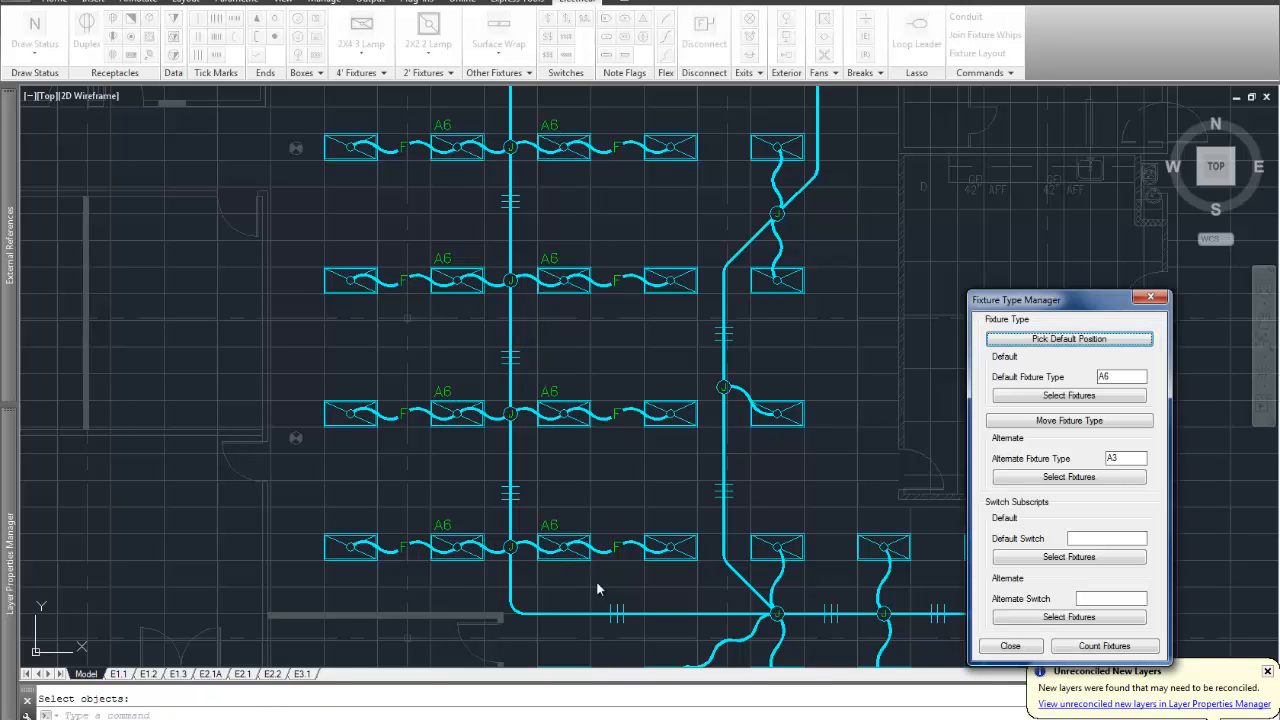
{"action": "left_click", "coordinate": [1008, 647]}
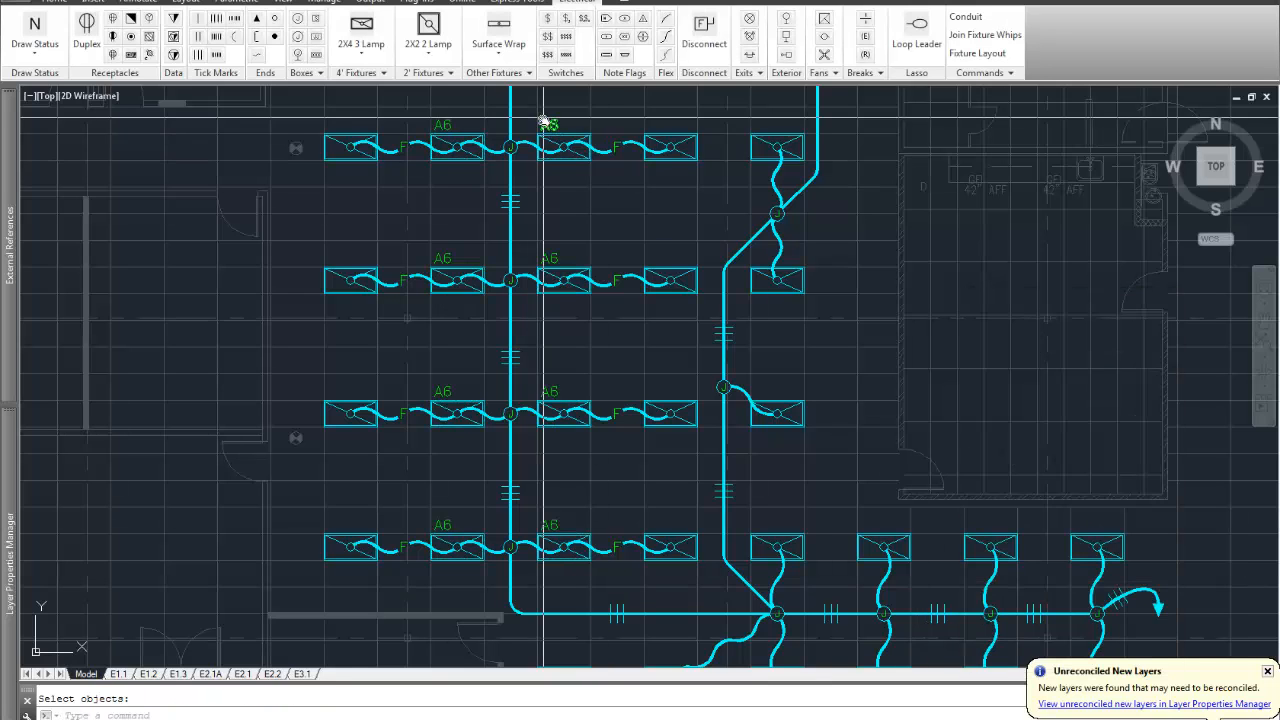
- Check the upper rows for missing labels, and undo the second A6 labelling
{"action": "mouse_move", "coordinate": [543, 123]}
{"action": "middle_mouse_down"}
{"action": "mouse_move", "coordinate": [529, 463]}
{"action": "mouse_move", "coordinate": [540, 452]}
{"action": "middle_mouse_up"}
{"action": "middle_click_drag", "start_coordinate": [543, 177], "coordinate": [566, 603]}
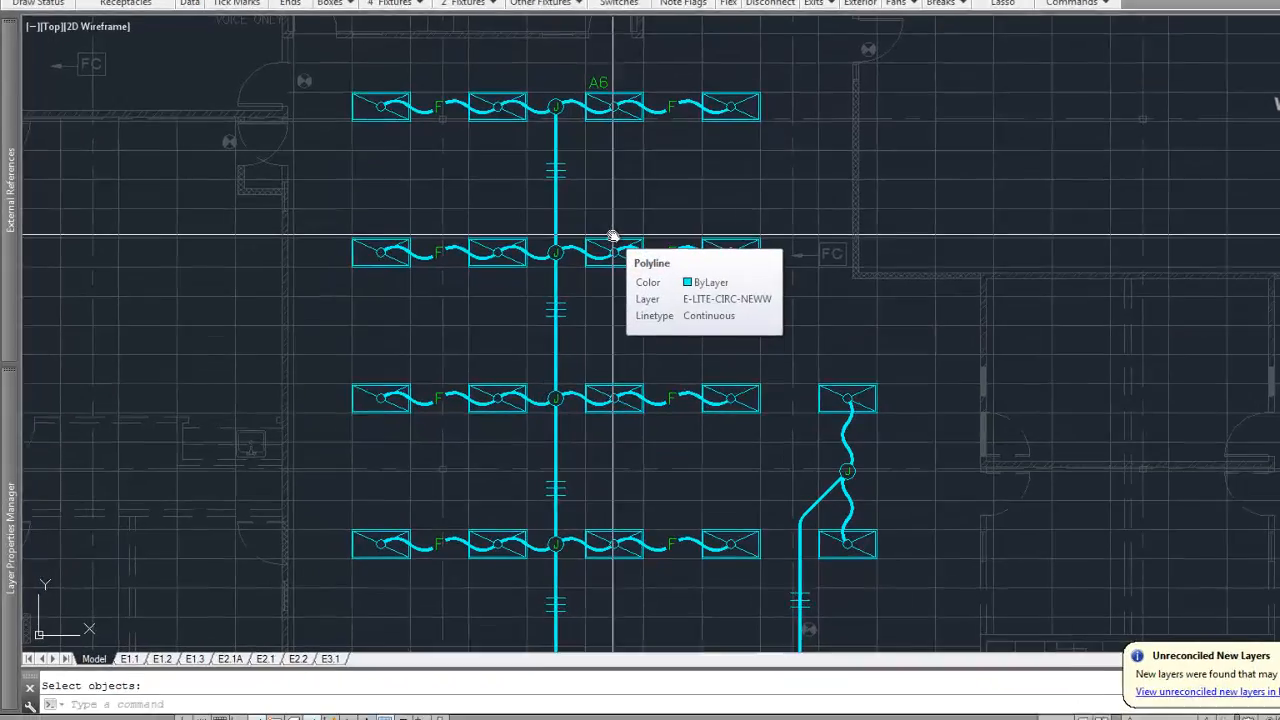
{"action": "type", "text": "u"}
{"action": "key", "text": "Return"}
{"action": "scroll", "coordinate": [735, 115], "scroll_direction": "up", "scroll_amount": 4}
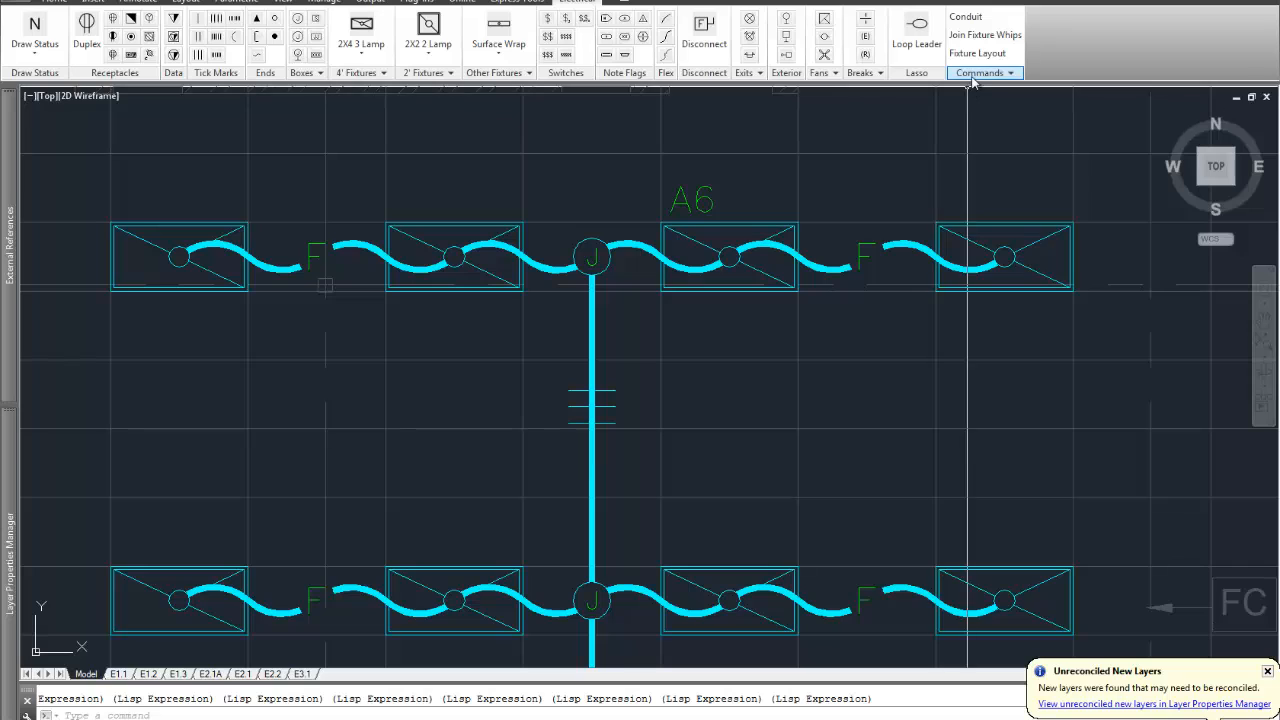
- Start applying default type A6 with the Fixture Type Manager, window-selecting the middle-column fixtures in the top four rows, two rows at a time
{"action": "left_click", "coordinate": [980, 73]}
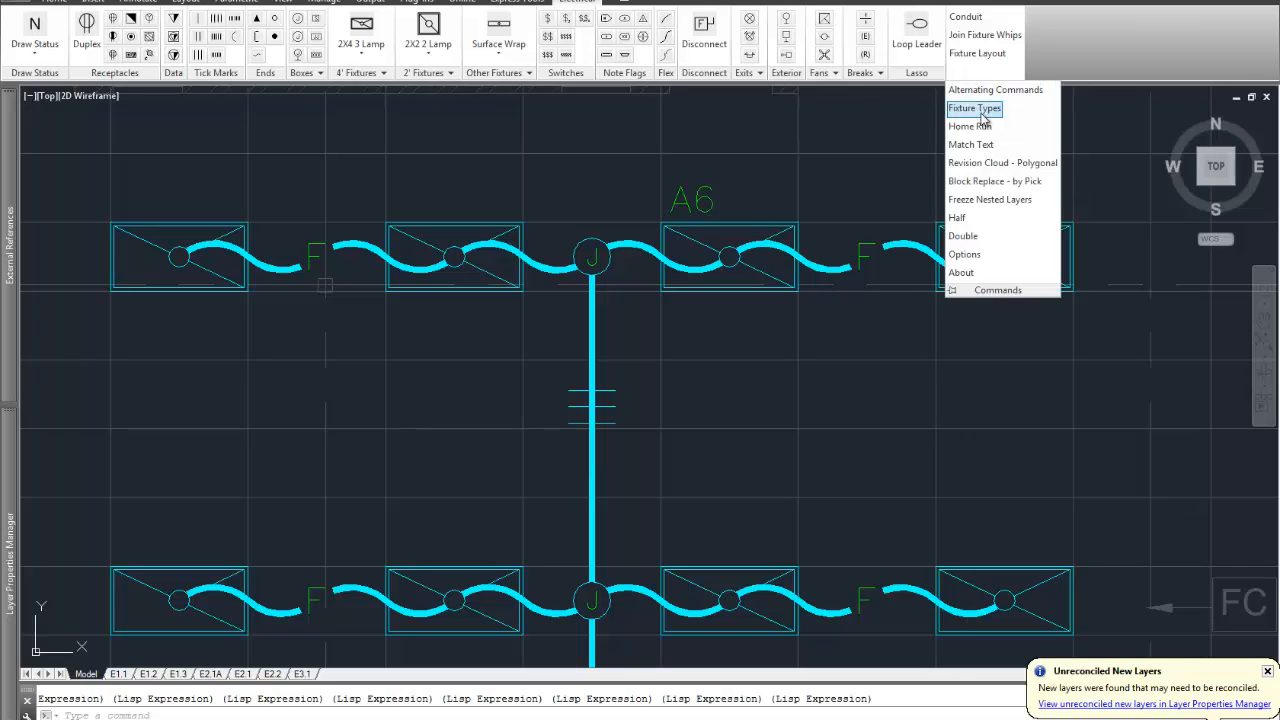
{"action": "left_click", "coordinate": [983, 110]}
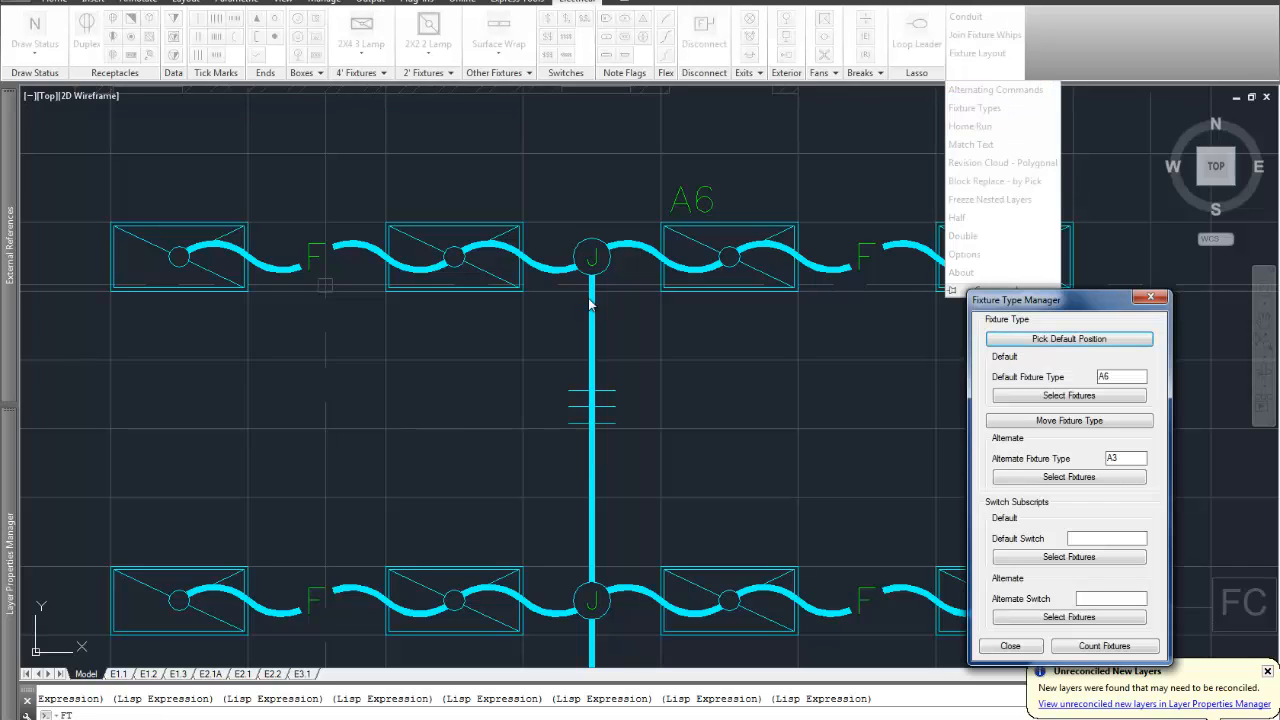
{"action": "left_click", "coordinate": [1058, 396]}
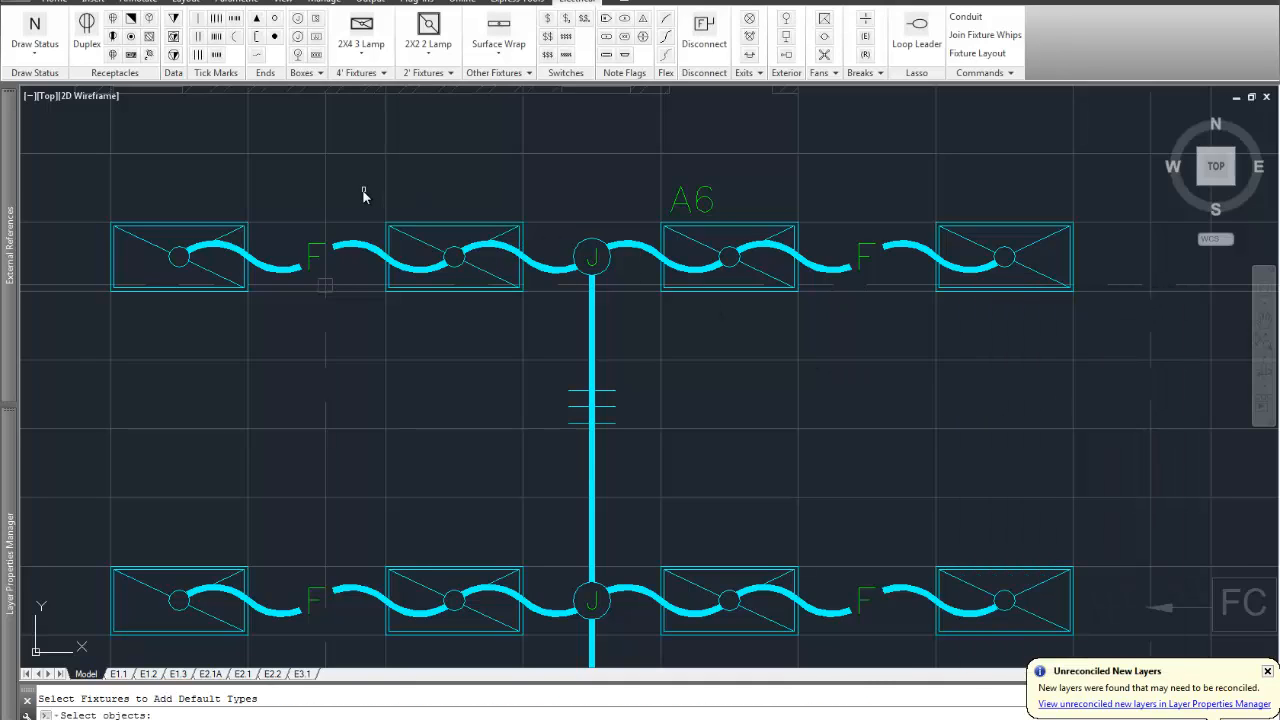
{"action": "left_click_drag", "start_coordinate": [363, 193], "coordinate": [820, 651]}
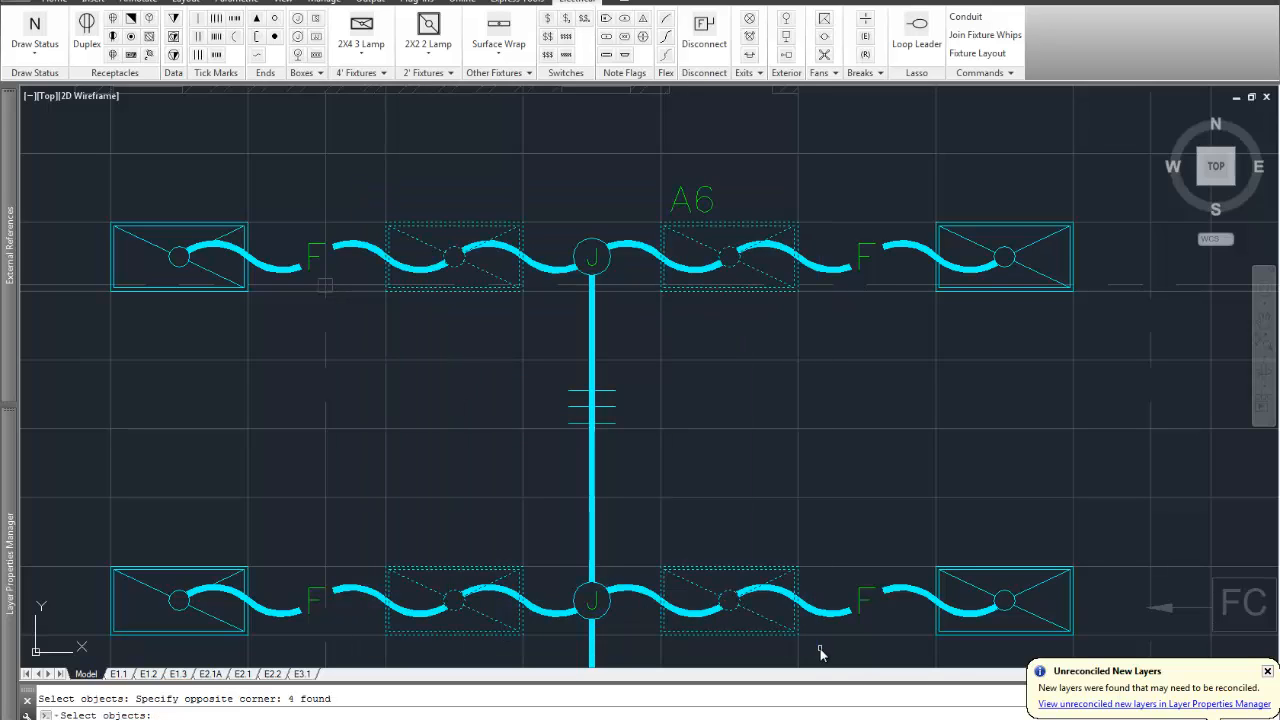
{"action": "middle_click_drag", "start_coordinate": [710, 192], "coordinate": [731, 140]}
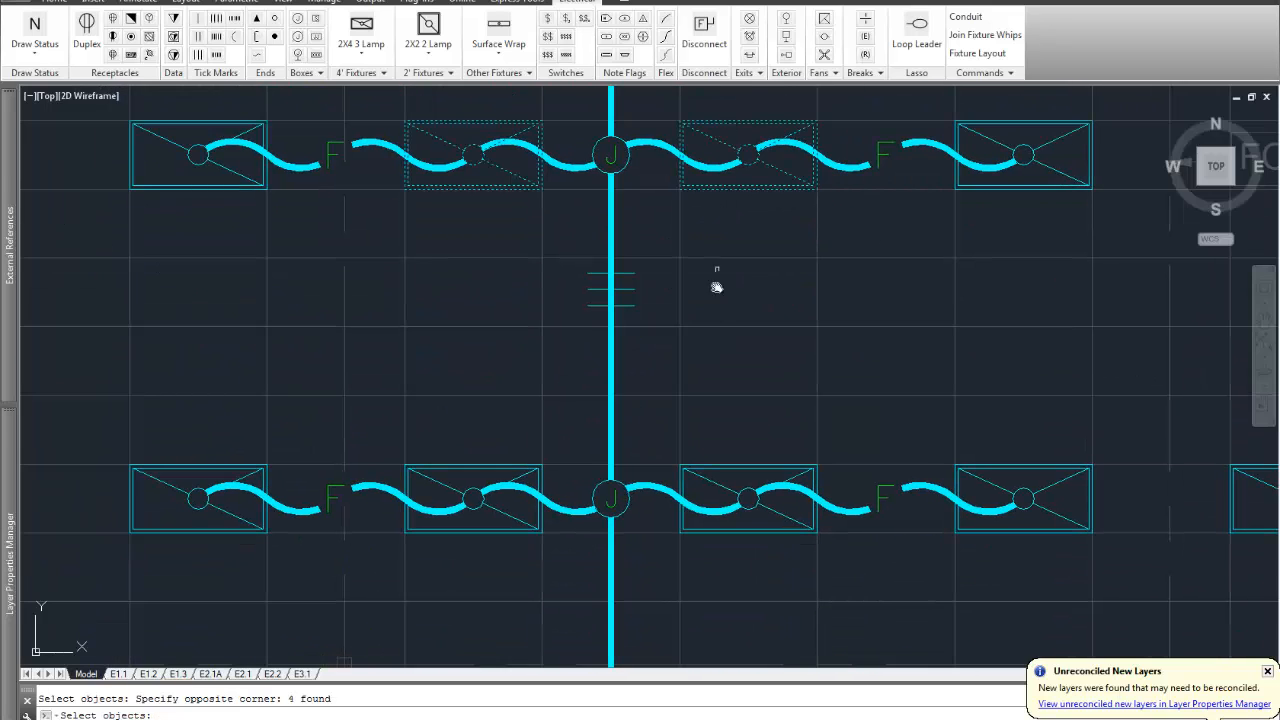
{"action": "scroll", "coordinate": [700, 271], "scroll_direction": "down", "scroll_amount": 1}
{"action": "scroll", "coordinate": [689, 171], "scroll_direction": "up", "scroll_amount": 1}
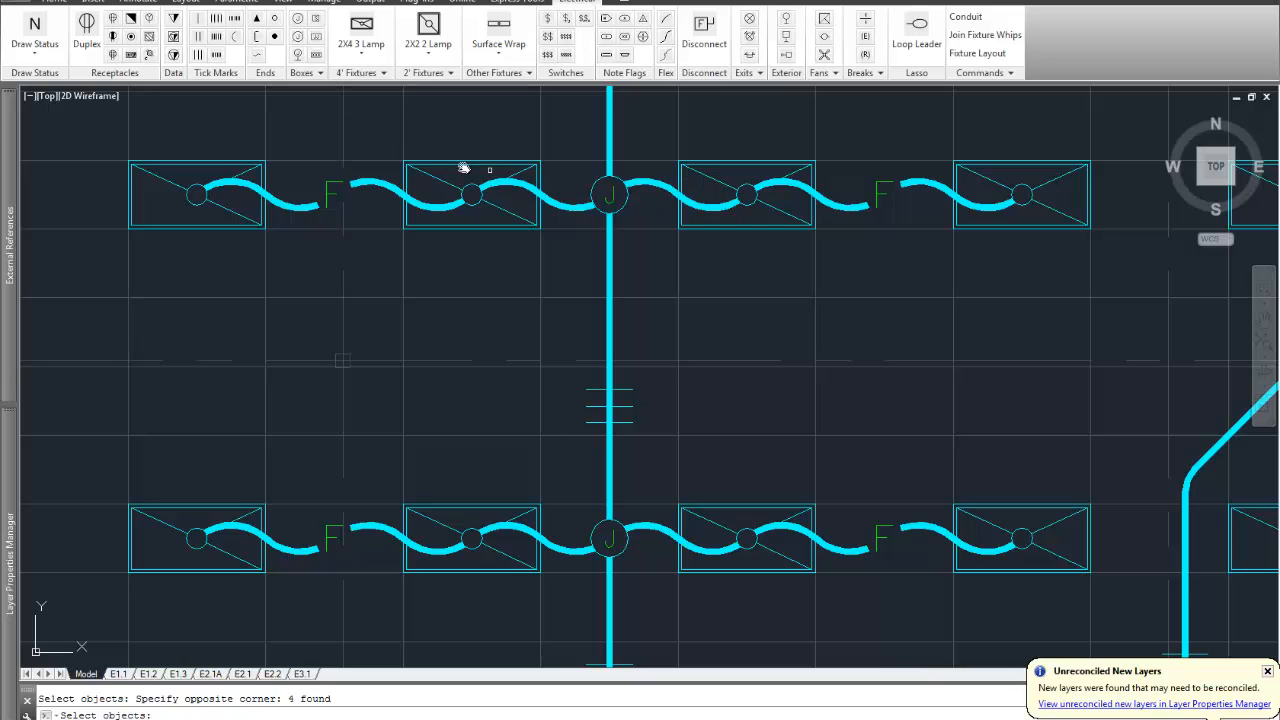
{"action": "left_click", "coordinate": [383, 136]}
{"action": "left_click", "coordinate": [845, 603]}
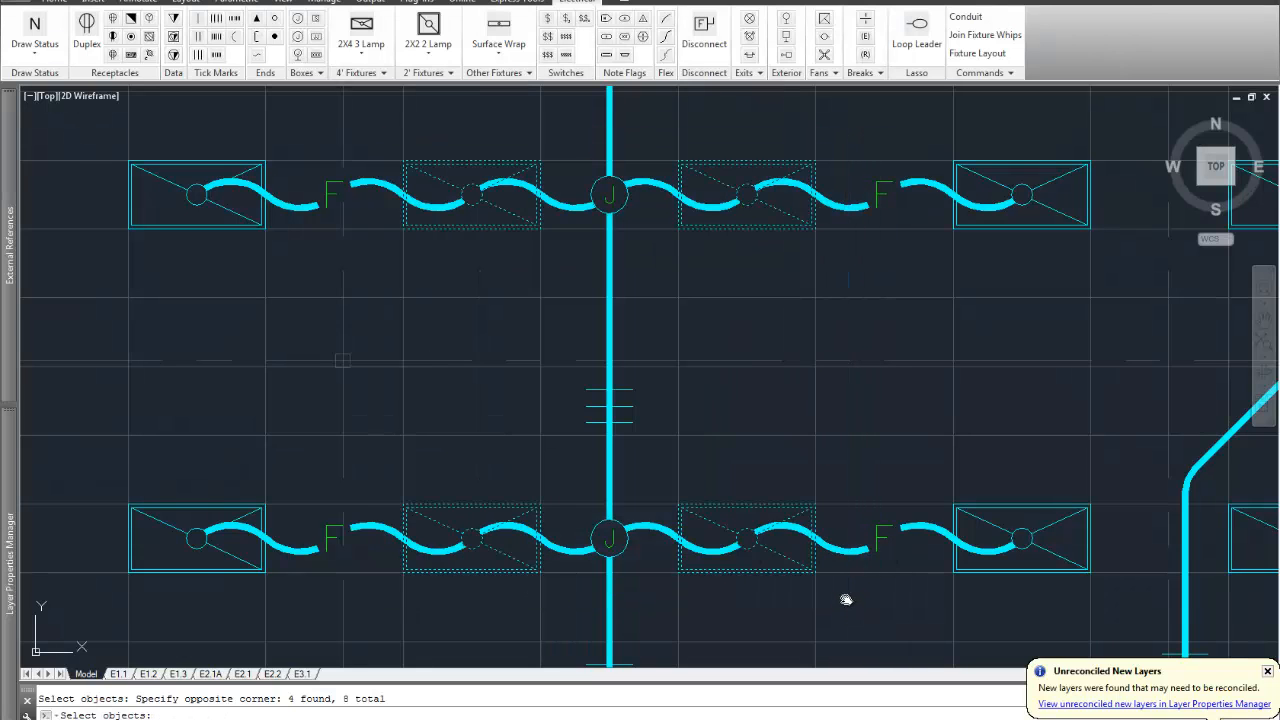
- Add the middle-column fixtures of the following four rows to the selection, keeping each pair of rows fully in view
{"action": "middle_click_drag", "start_coordinate": [846, 600], "coordinate": [849, 141]}
{"action": "left_click", "coordinate": [369, 369]}
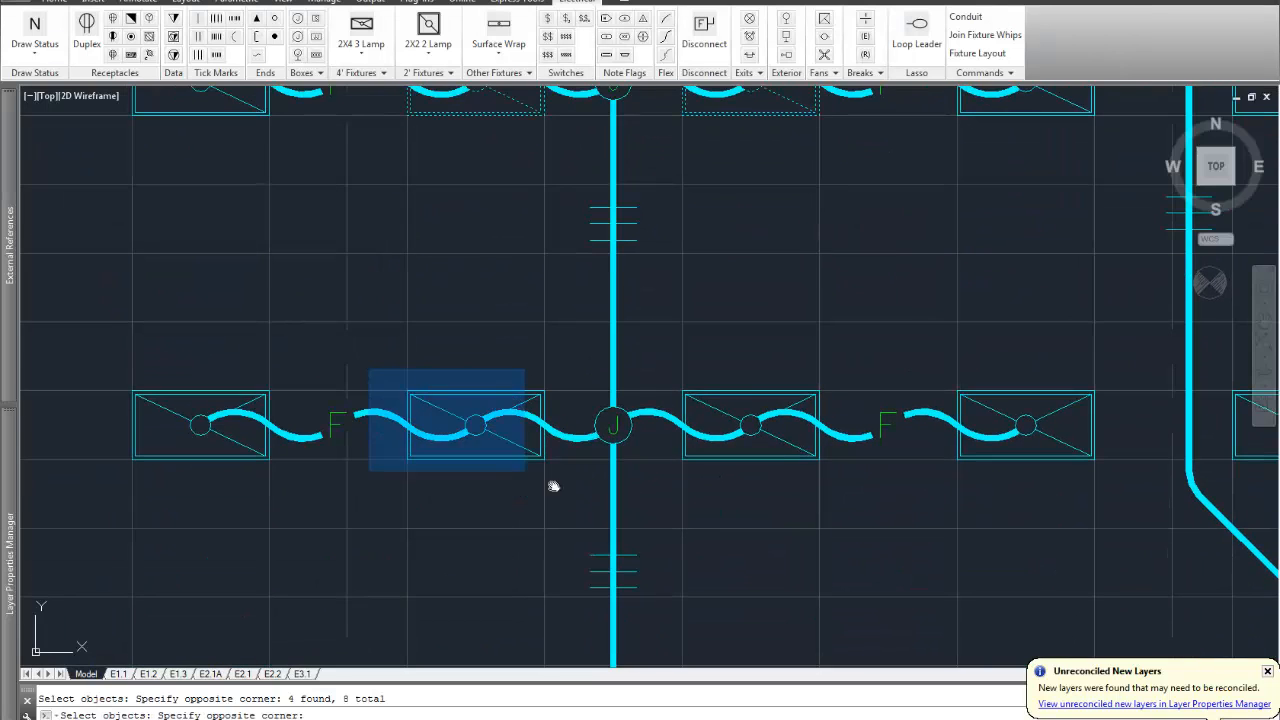
{"action": "scroll", "coordinate": [553, 486], "scroll_direction": "down", "scroll_amount": 1}
{"action": "scroll", "coordinate": [700, 460], "scroll_direction": "up", "scroll_amount": 1}
{"action": "left_click", "coordinate": [812, 551]}
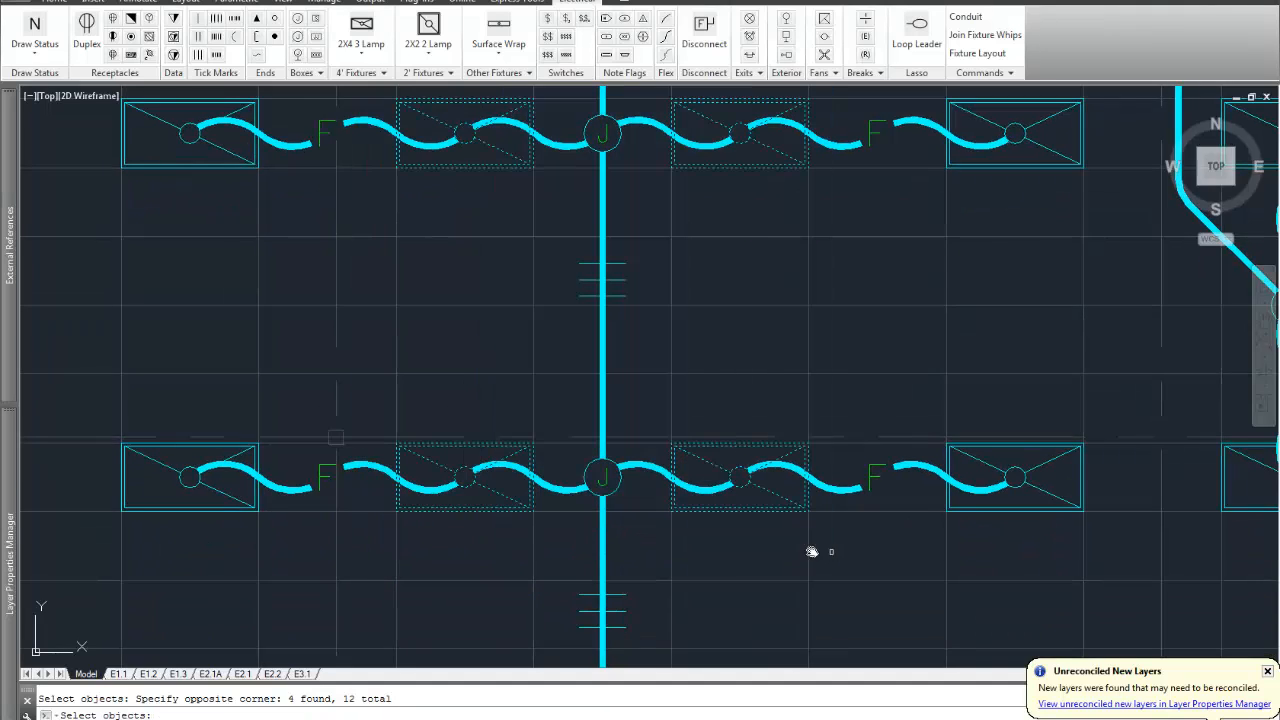
{"action": "middle_click_drag", "start_coordinate": [694, 569], "coordinate": [689, 180]}
{"action": "middle_click_drag", "start_coordinate": [694, 400], "coordinate": [710, 160]}
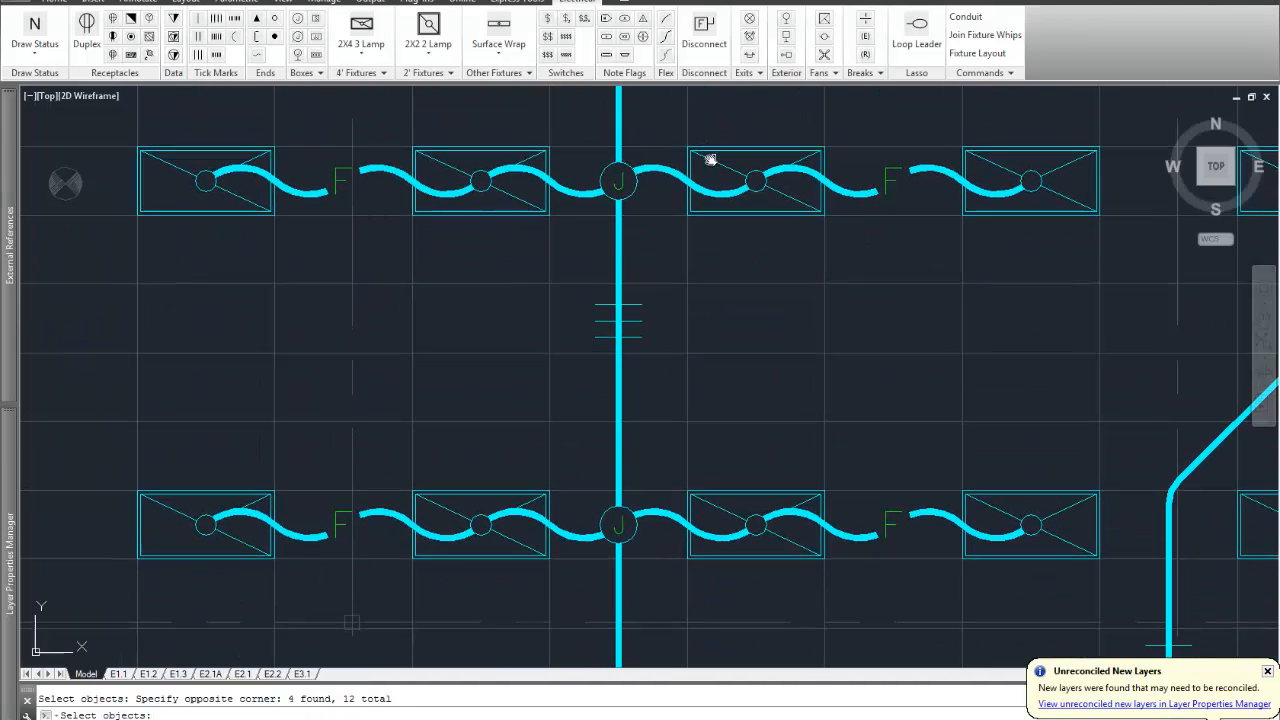
{"action": "left_click", "coordinate": [383, 112]}
{"action": "left_click", "coordinate": [847, 593]}
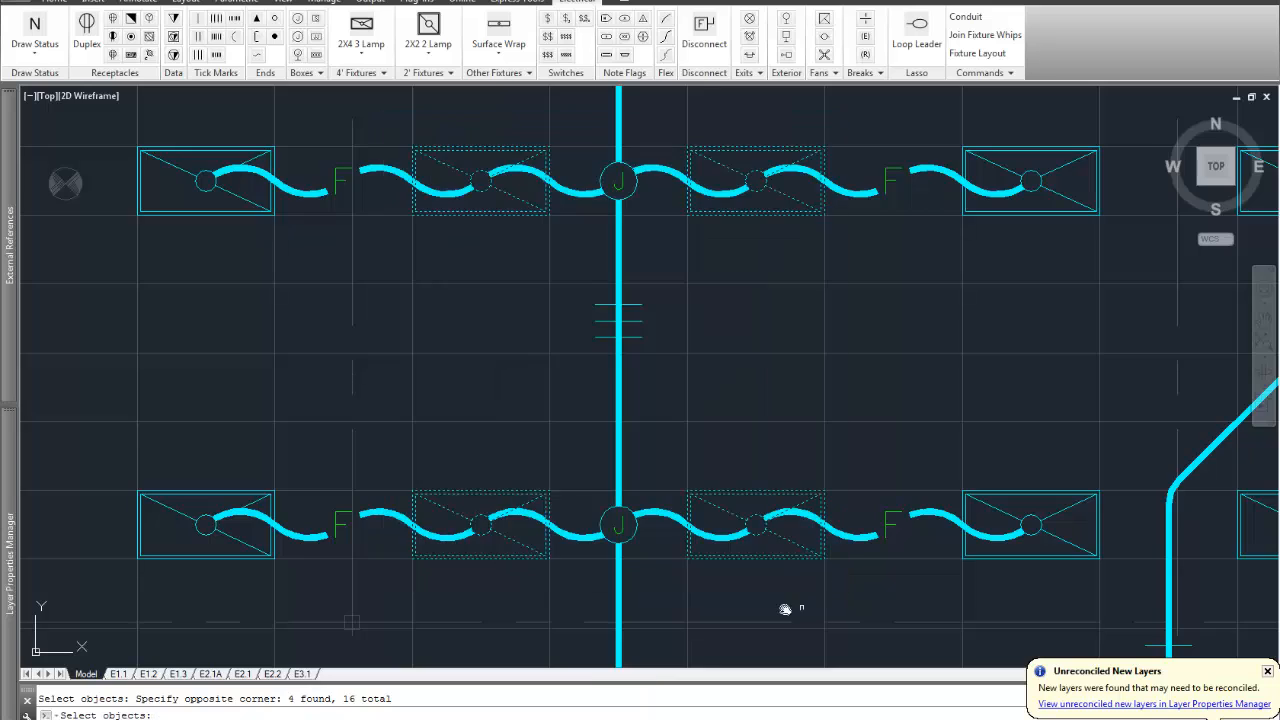
- Add the middle-column fixtures of the last two rows, apply type A6 to the whole selection, and close the manager
{"action": "middle_click_drag", "start_coordinate": [785, 608], "coordinate": [774, 357]}
{"action": "middle_click_drag", "start_coordinate": [750, 560], "coordinate": [735, 120]}
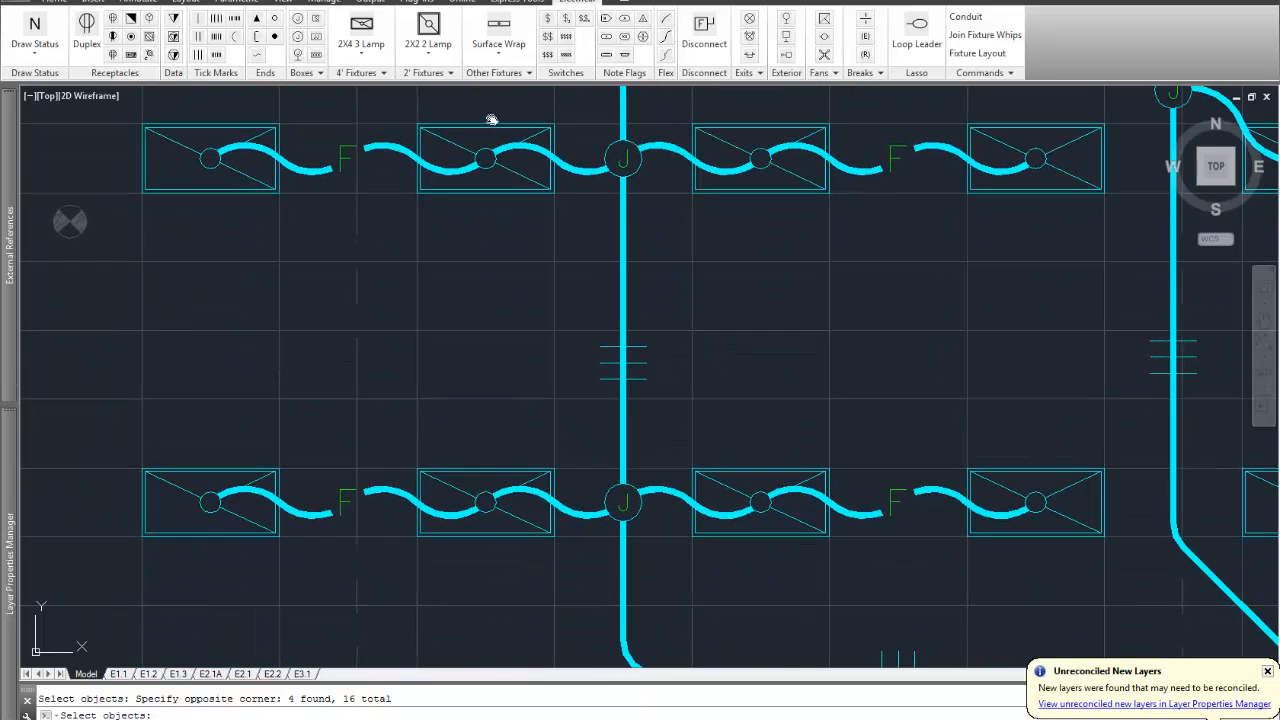
{"action": "left_click", "coordinate": [400, 100]}
{"action": "left_click", "coordinate": [842, 560]}
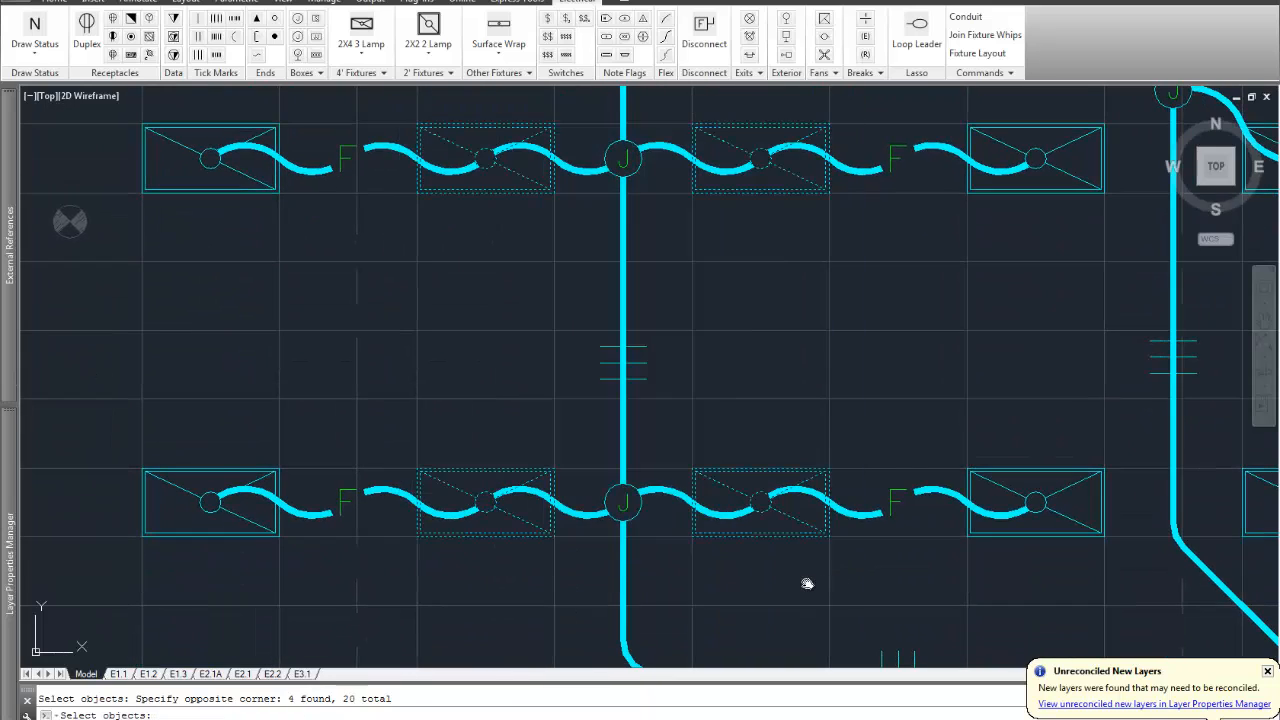
{"action": "mouse_move", "coordinate": [807, 583]}
{"action": "middle_mouse_down"}
{"action": "mouse_move", "coordinate": [803, 460]}
{"action": "mouse_move", "coordinate": [793, 512]}
{"action": "middle_mouse_up"}
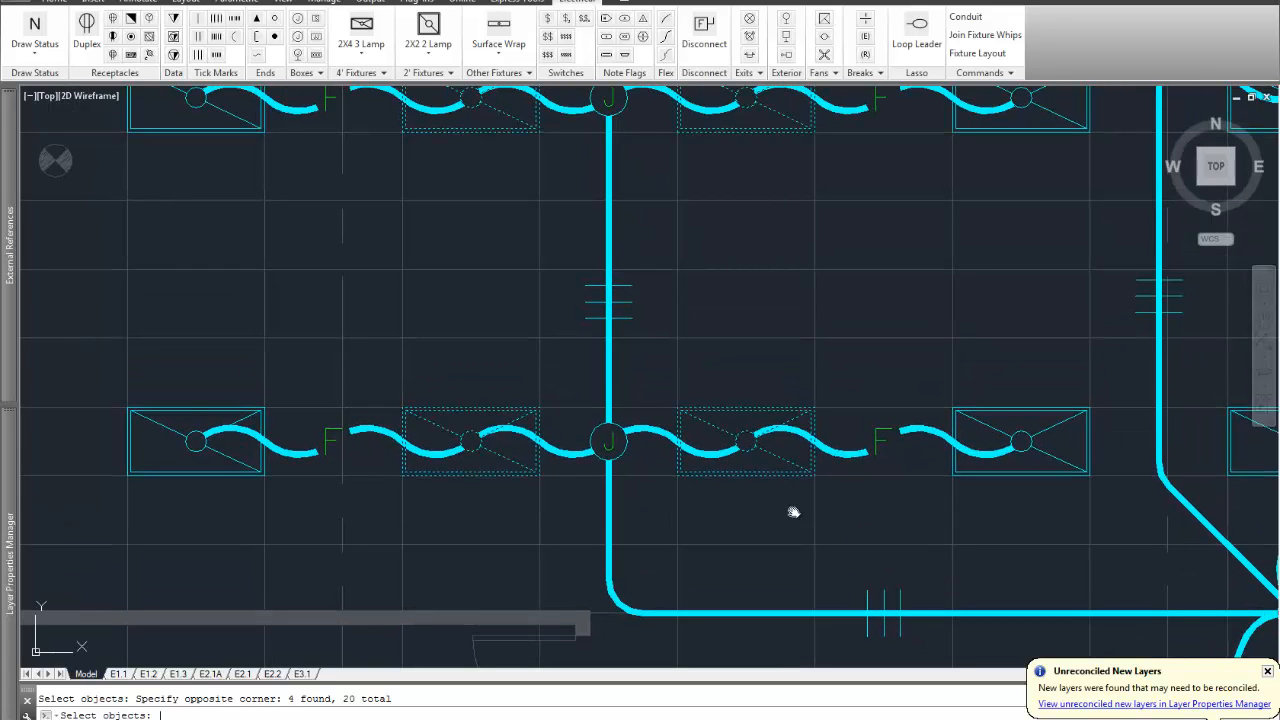
{"action": "key", "text": "Return"}
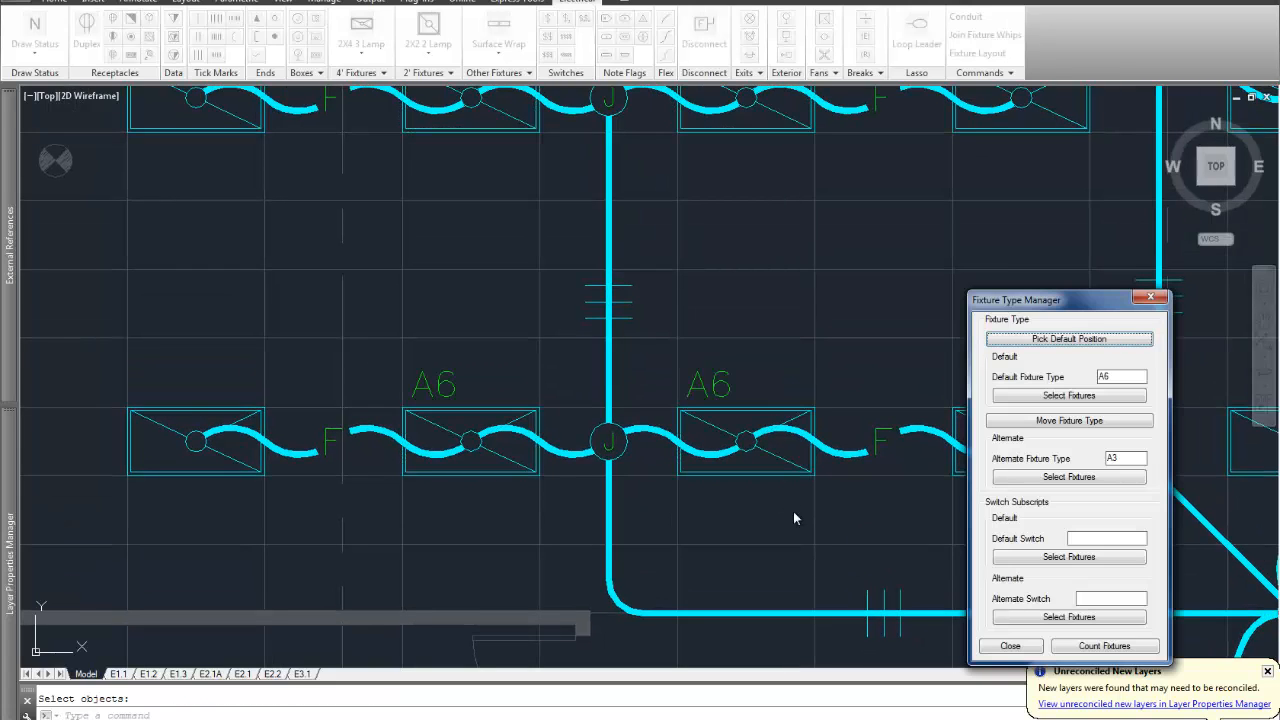
{"action": "left_click", "coordinate": [1010, 646]}
- Check the A6 labels down the middle columns, and apply default type A6 to the second fixture in the lowest row
{"action": "mouse_move", "coordinate": [740, 226]}
{"action": "middle_mouse_down"}
{"action": "mouse_move", "coordinate": [694, 543]}
{"action": "mouse_move", "coordinate": [694, 263]}
{"action": "mouse_move", "coordinate": [653, 578]}
{"action": "mouse_move", "coordinate": [670, 358]}
{"action": "middle_mouse_up"}
{"action": "mouse_move", "coordinate": [476, 248]}
{"action": "middle_mouse_down"}
{"action": "mouse_move", "coordinate": [423, 466]}
{"action": "mouse_move", "coordinate": [434, 429]}
{"action": "mouse_move", "coordinate": [414, 166]}
{"action": "mouse_move", "coordinate": [394, 435]}
{"action": "mouse_move", "coordinate": [433, 287]}
{"action": "middle_mouse_up"}
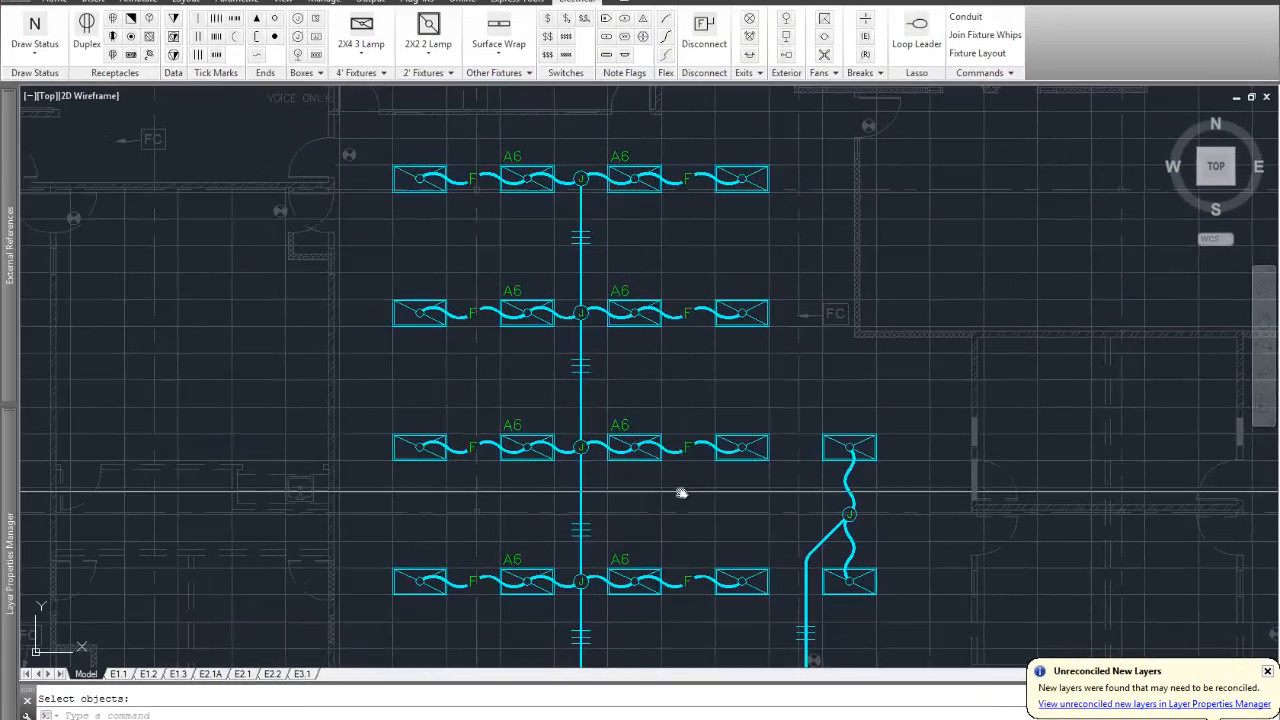
{"action": "middle_click_drag", "start_coordinate": [500, 423], "coordinate": [403, 210]}
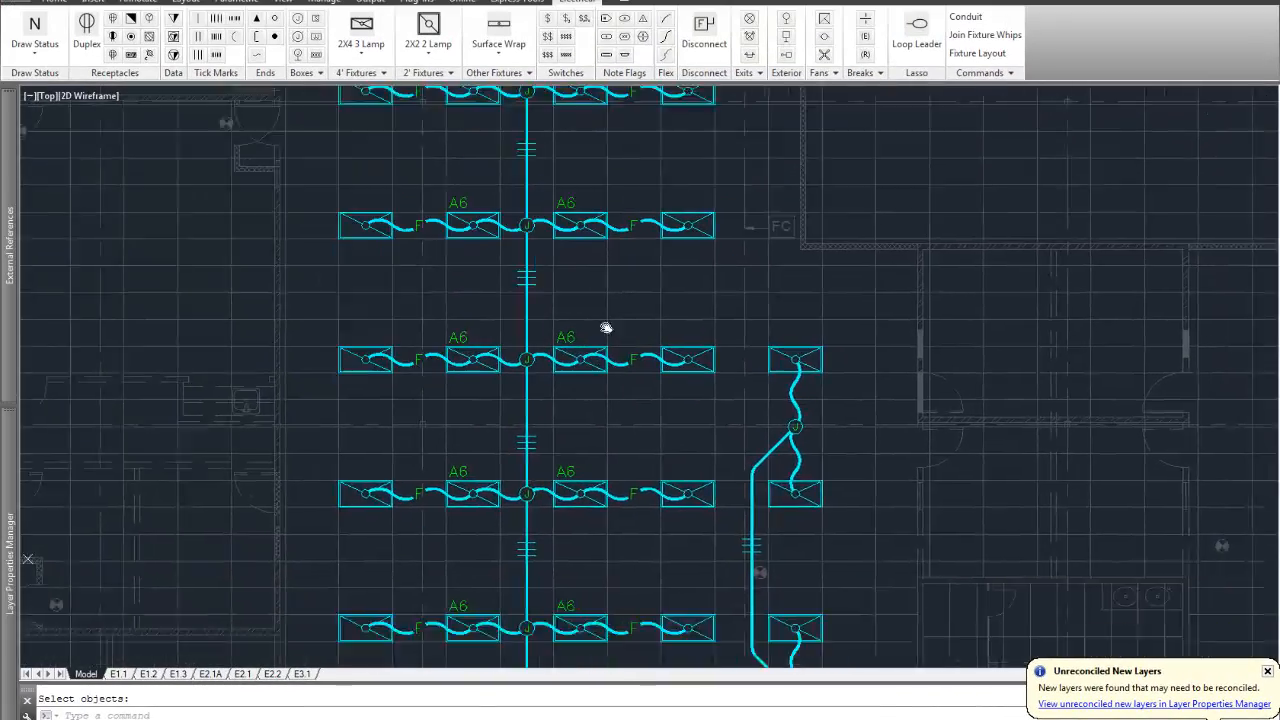
{"action": "mouse_move", "coordinate": [606, 328]}
{"action": "middle_mouse_down"}
{"action": "mouse_move", "coordinate": [632, 409]}
{"action": "mouse_move", "coordinate": [631, 317]}
{"action": "mouse_move", "coordinate": [638, 368]}
{"action": "middle_mouse_up"}
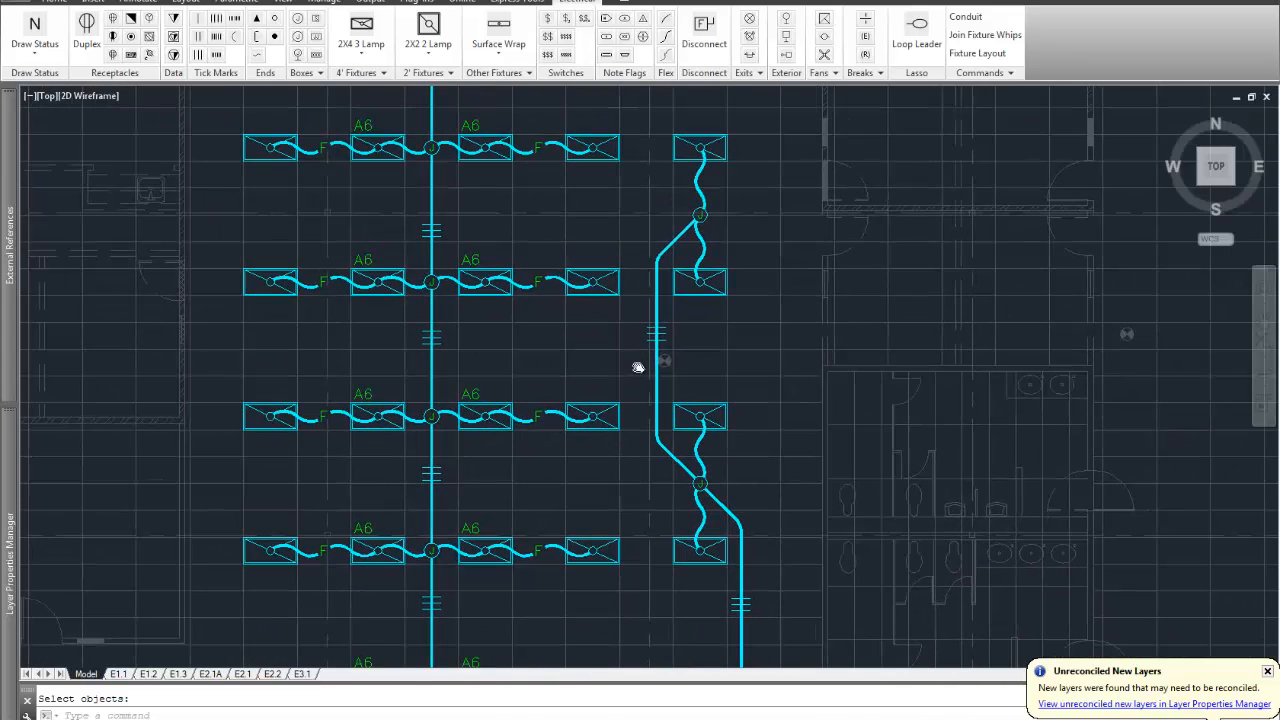
{"action": "left_click", "coordinate": [983, 72]}
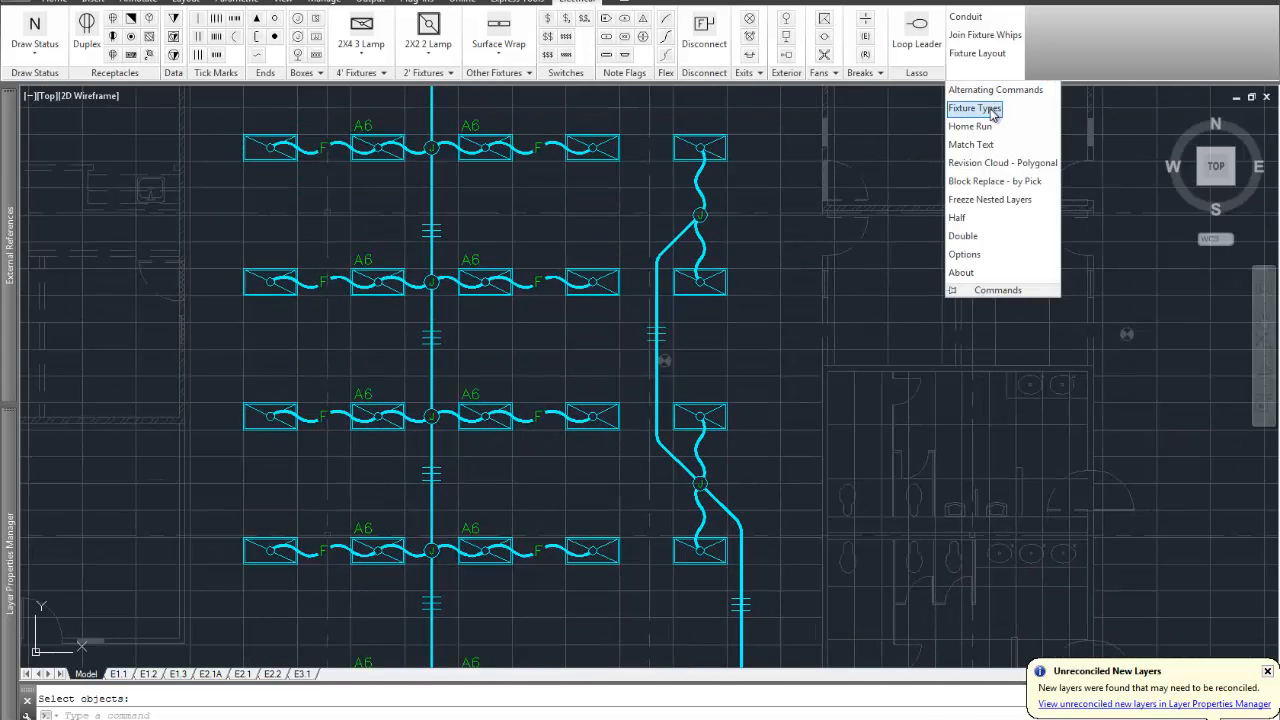
{"action": "left_click", "coordinate": [975, 108]}
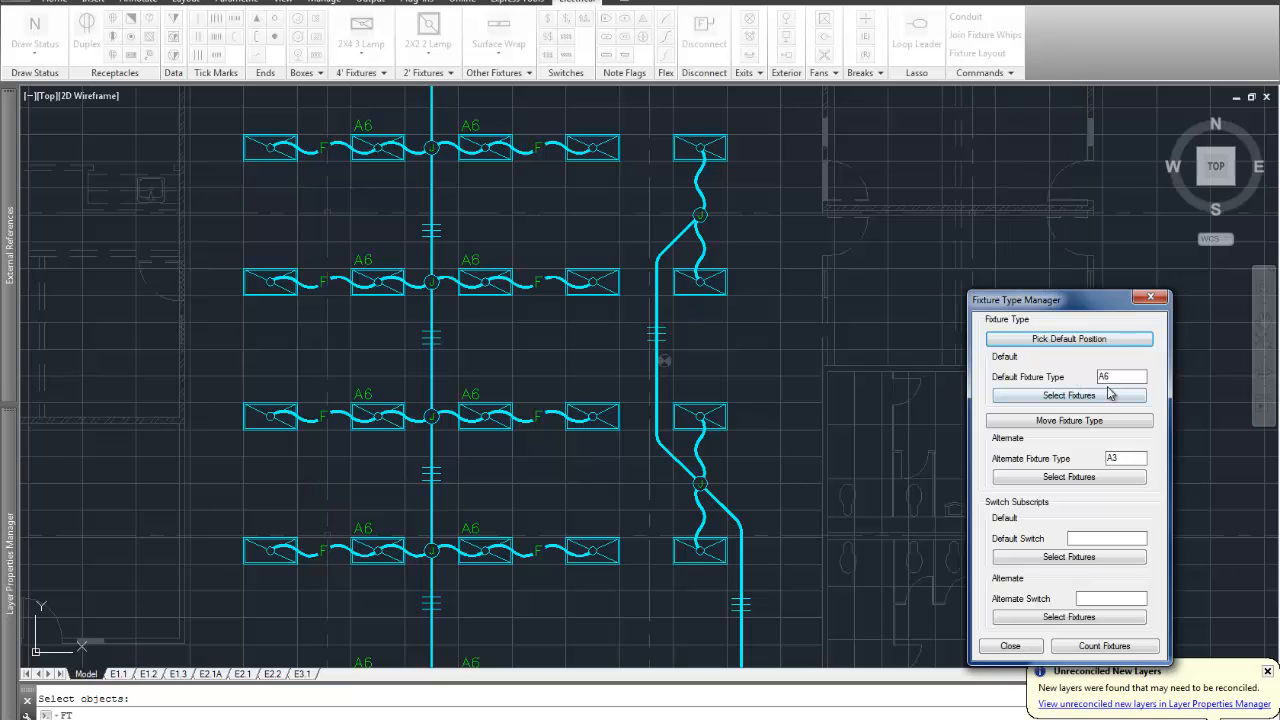
{"action": "left_click", "coordinate": [1070, 395]}
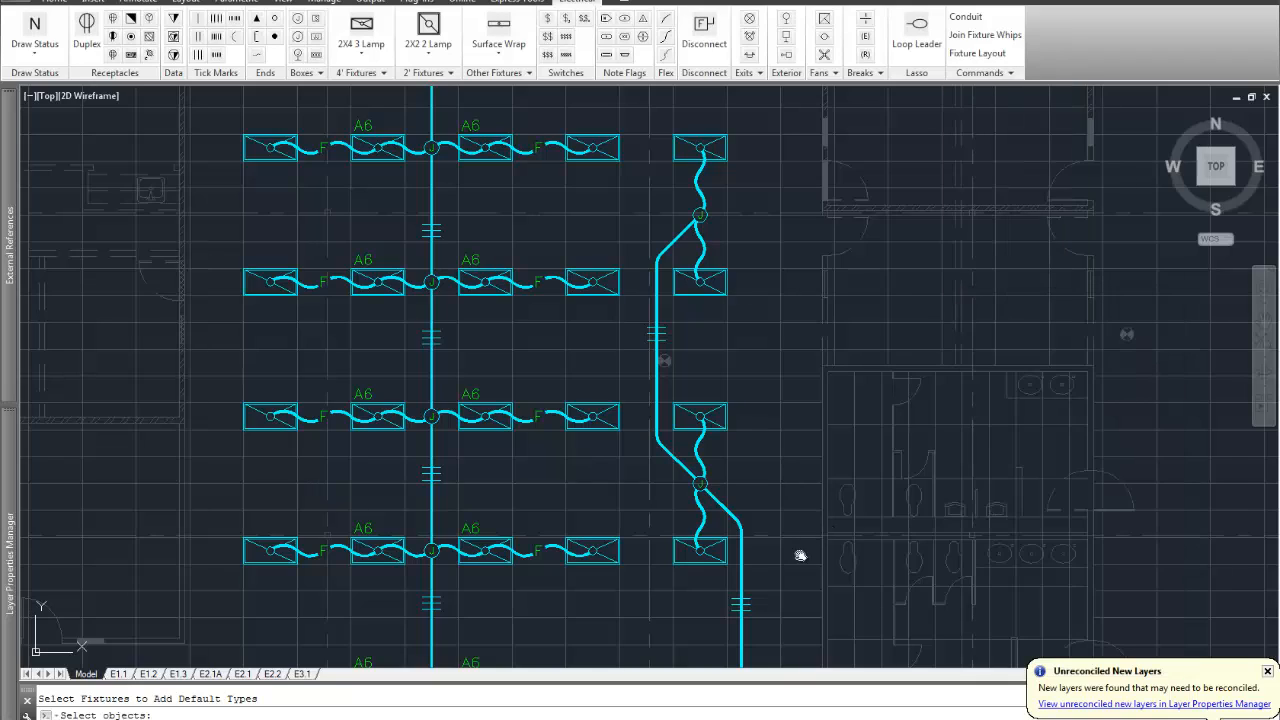
{"action": "middle_click_drag", "start_coordinate": [800, 555], "coordinate": [846, 220]}
{"action": "middle_click_drag", "start_coordinate": [766, 509], "coordinate": [831, 240]}
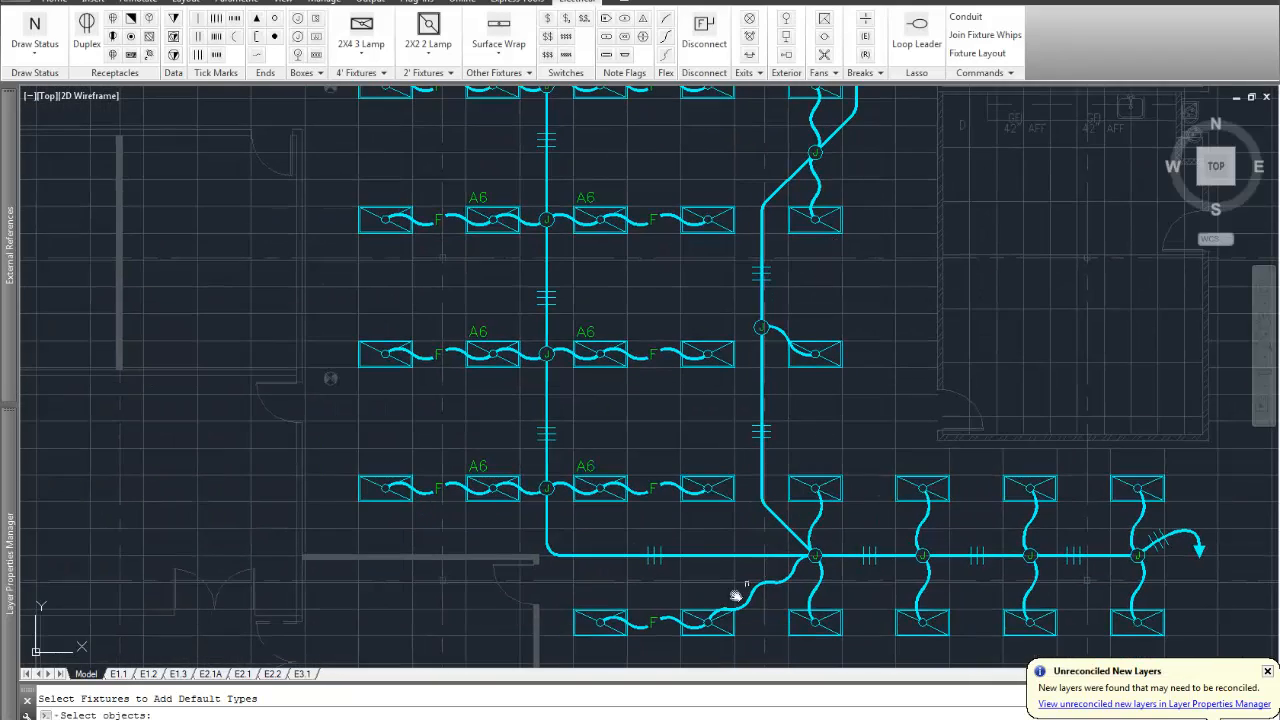
{"action": "left_click", "coordinate": [688, 616]}
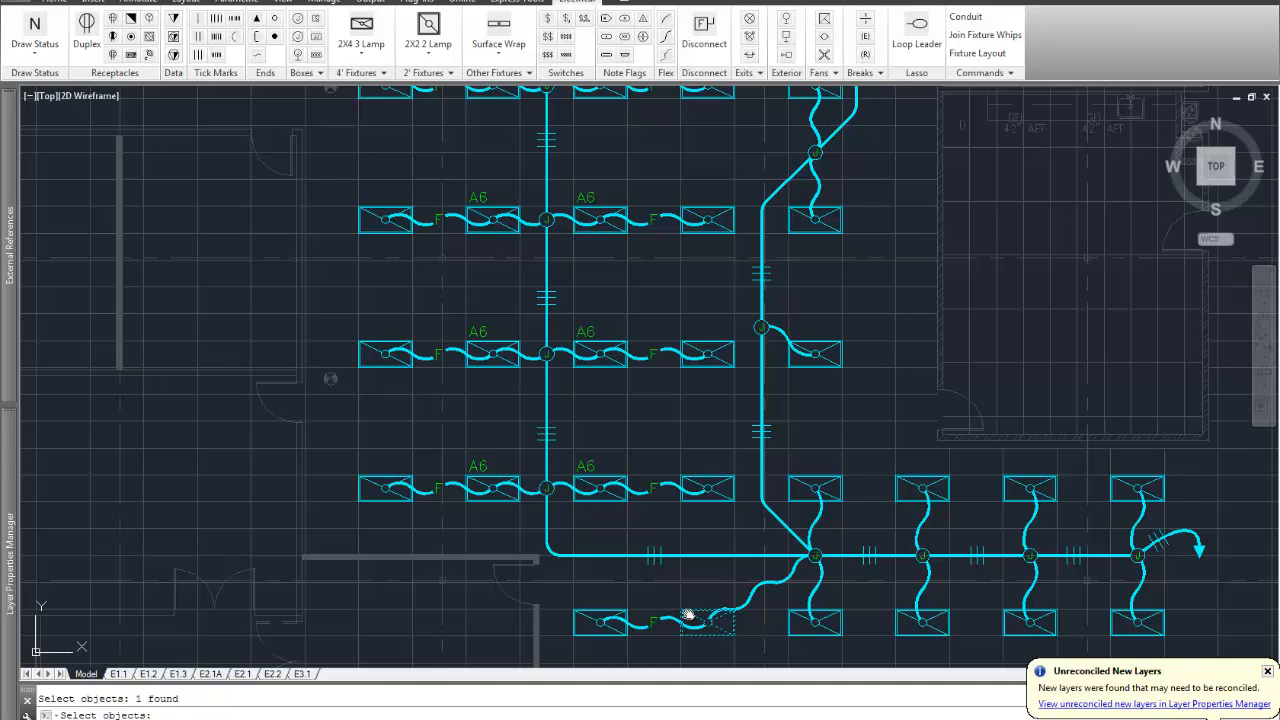
{"action": "key", "text": "Return"}
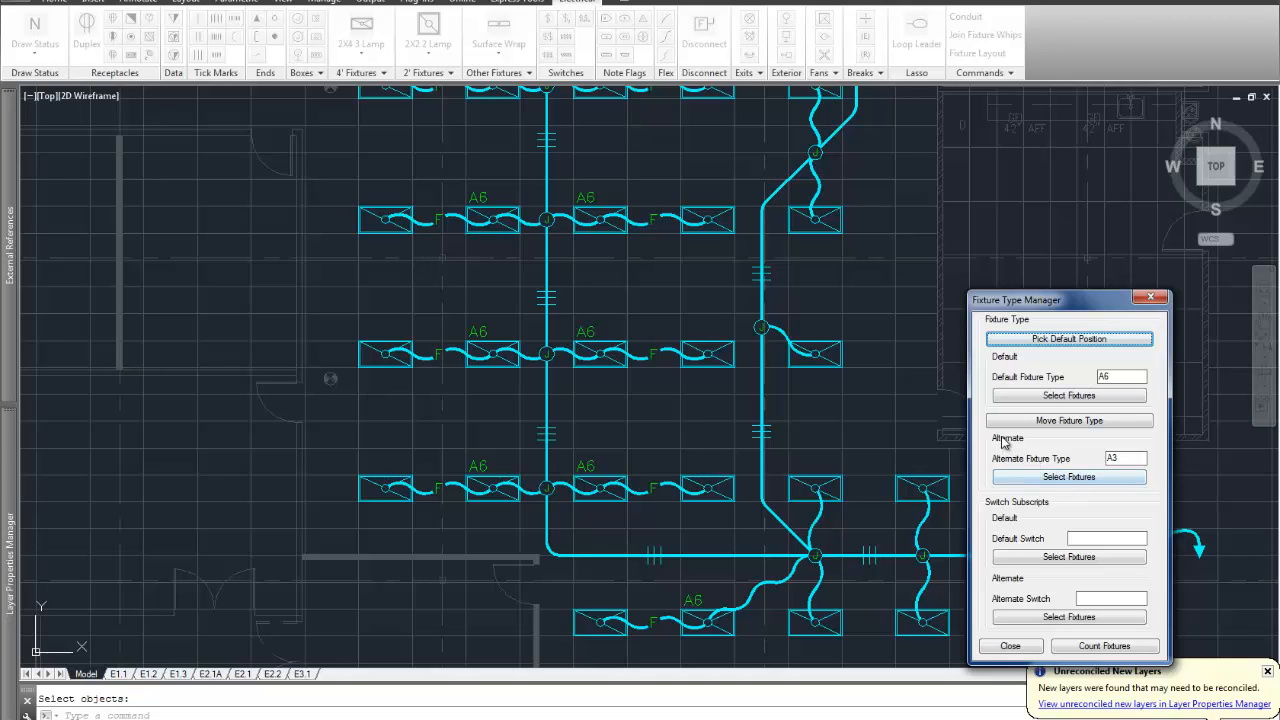
- Apply alternate type A3 to the single fixture column and the block of fixtures beside the home run, and close the manager
{"action": "left_click", "coordinate": [1071, 478]}
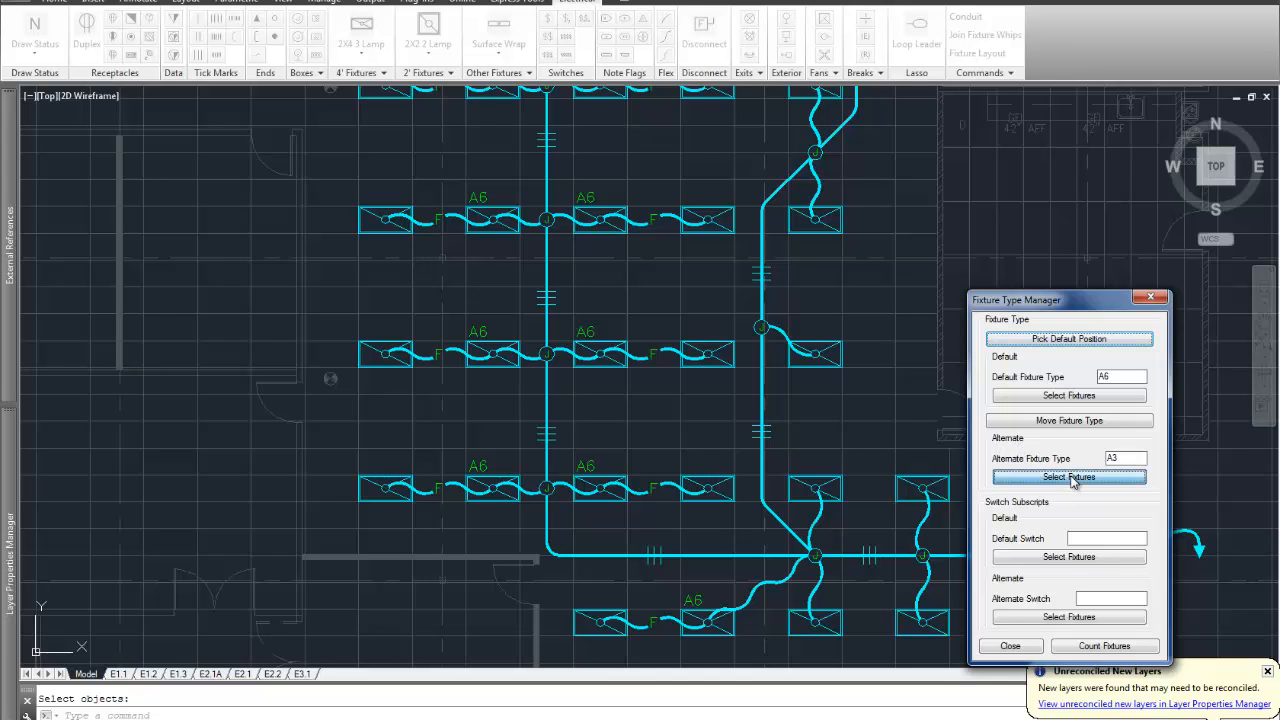
{"action": "scroll", "coordinate": [1004, 290], "scroll_direction": "down", "scroll_amount": 5}
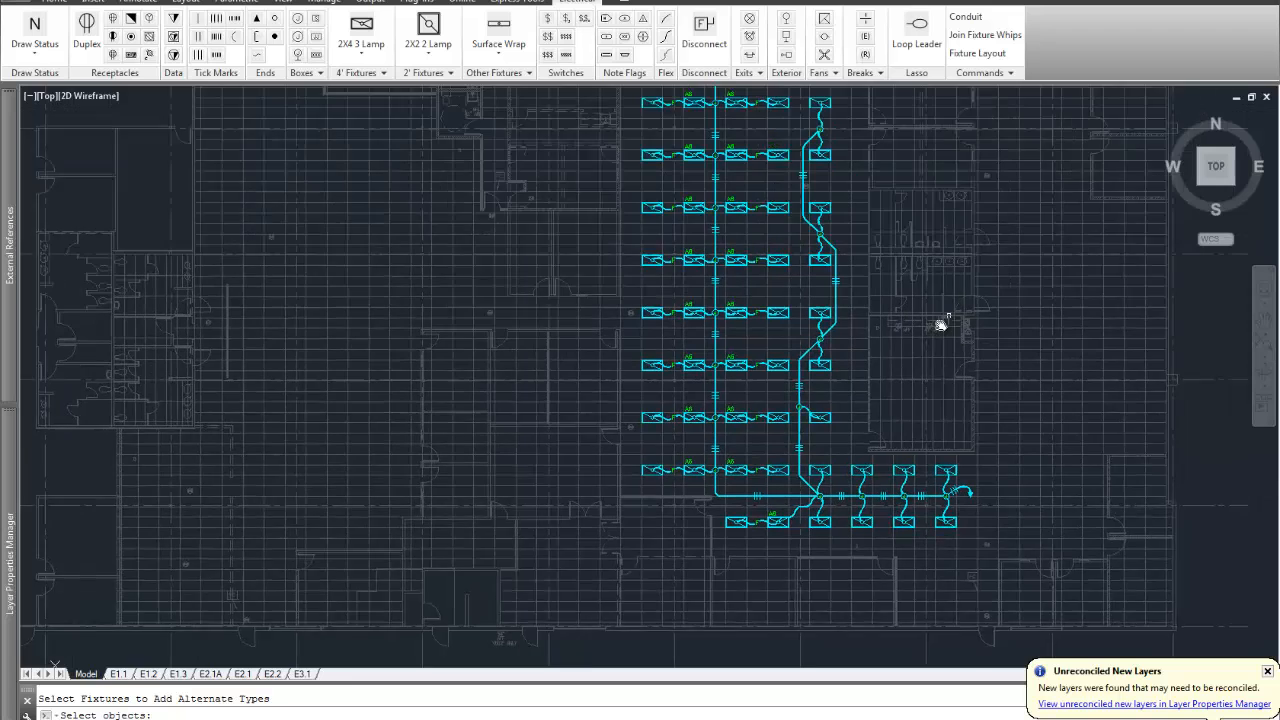
{"action": "middle_click_drag", "start_coordinate": [941, 325], "coordinate": [917, 349]}
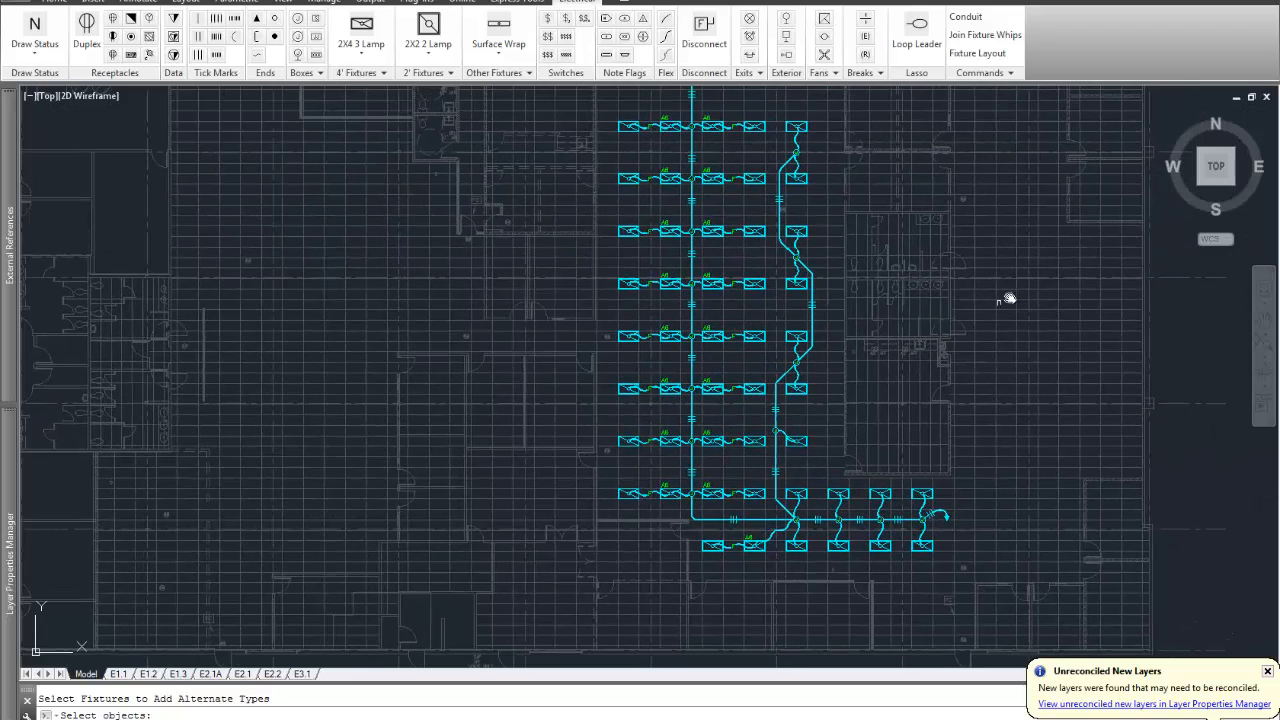
{"action": "left_click", "coordinate": [772, 122]}
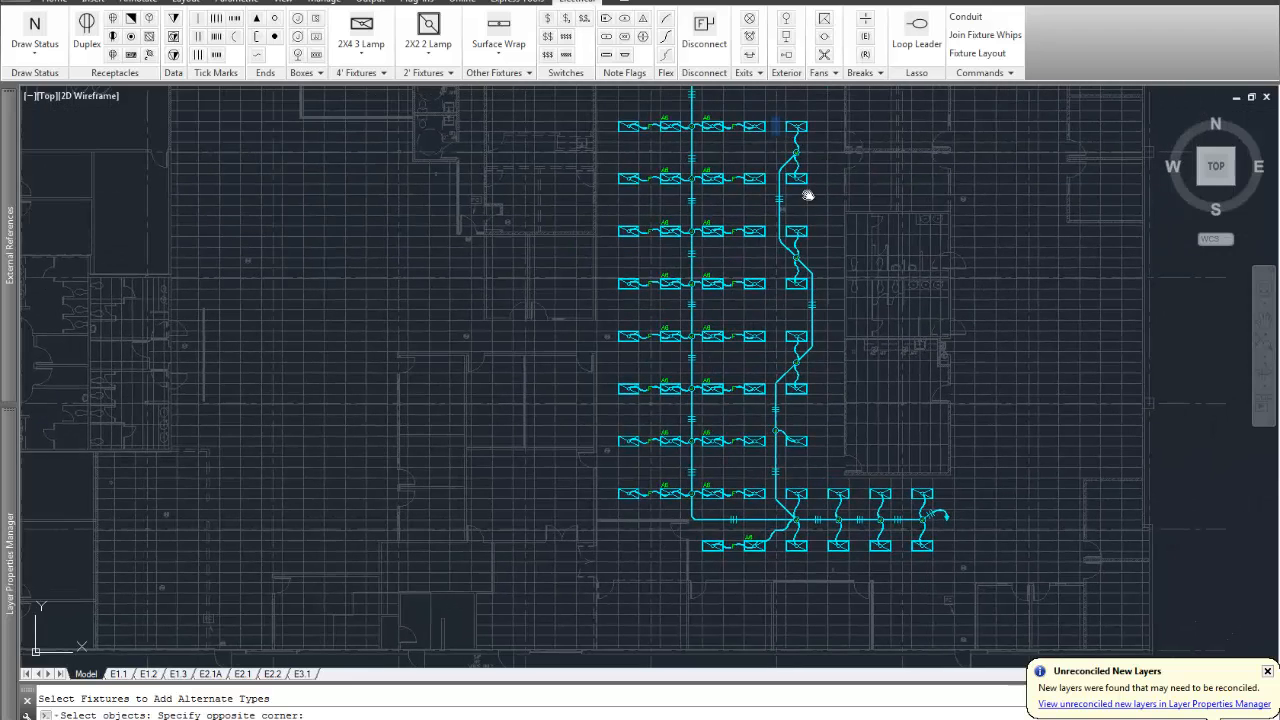
{"action": "left_click", "coordinate": [942, 594]}
{"action": "key", "text": "Return"}
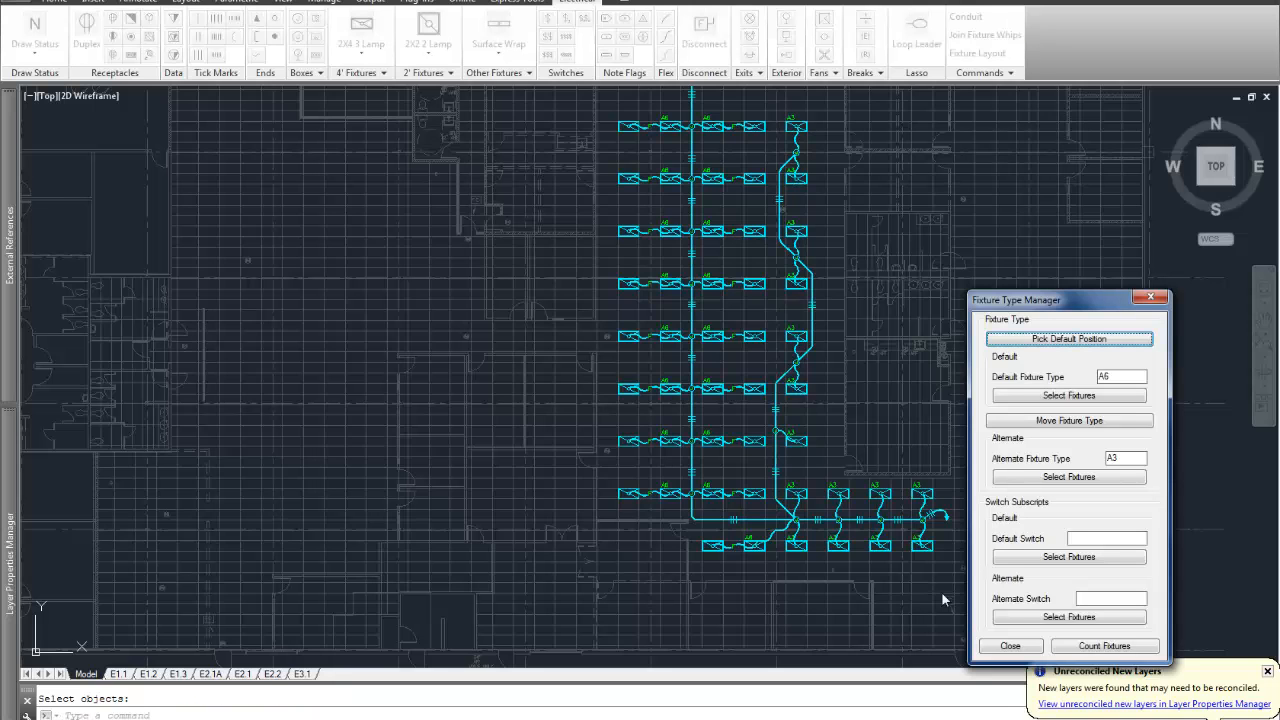
{"action": "left_click", "coordinate": [1007, 646]}
- Check the A3 label placement against the whips in the block of fixtures beside the home run
{"action": "scroll", "coordinate": [789, 522], "scroll_direction": "up", "scroll_amount": 6}
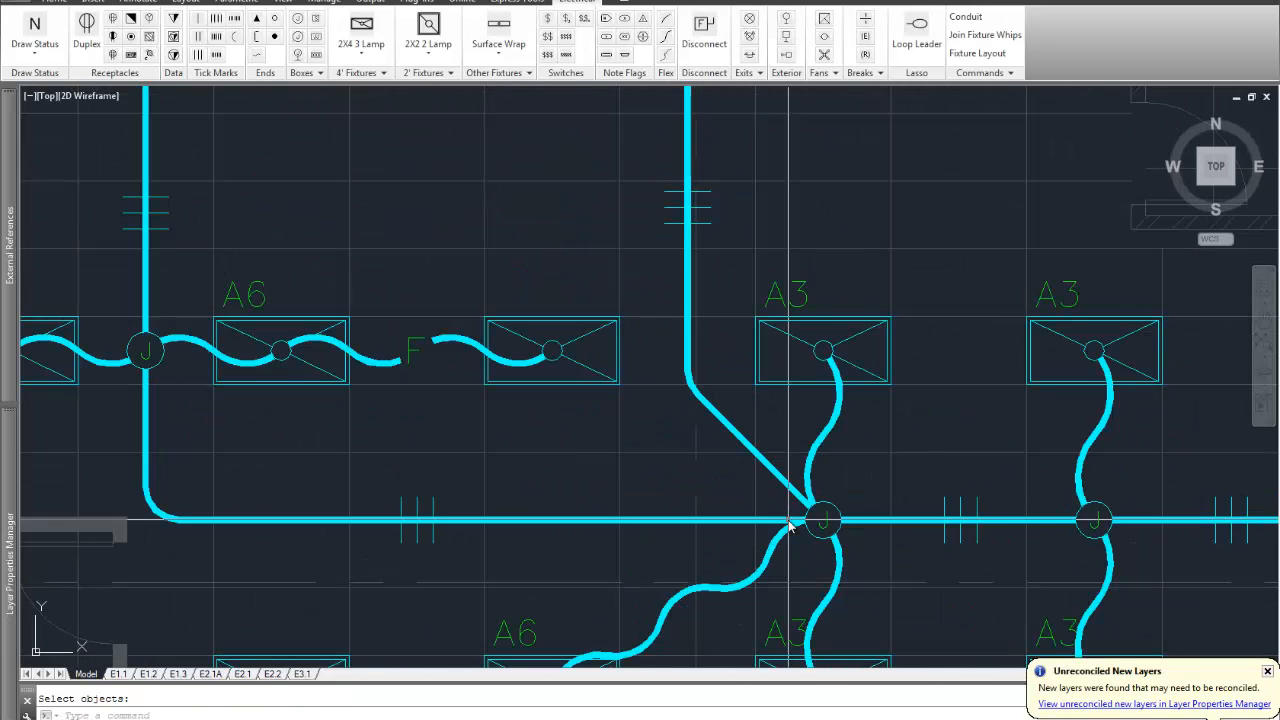
{"action": "scroll", "coordinate": [789, 522], "scroll_direction": "down", "scroll_amount": 4}
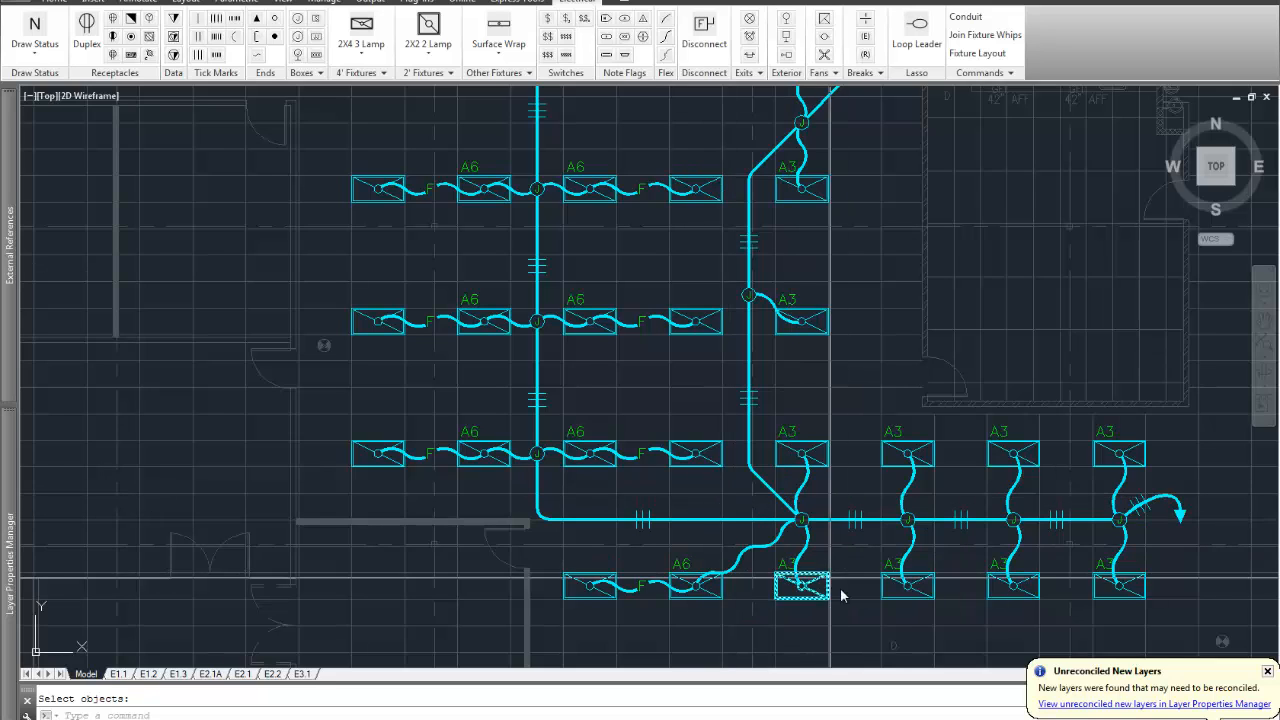
{"action": "scroll", "coordinate": [841, 595], "scroll_direction": "up", "scroll_amount": 5}
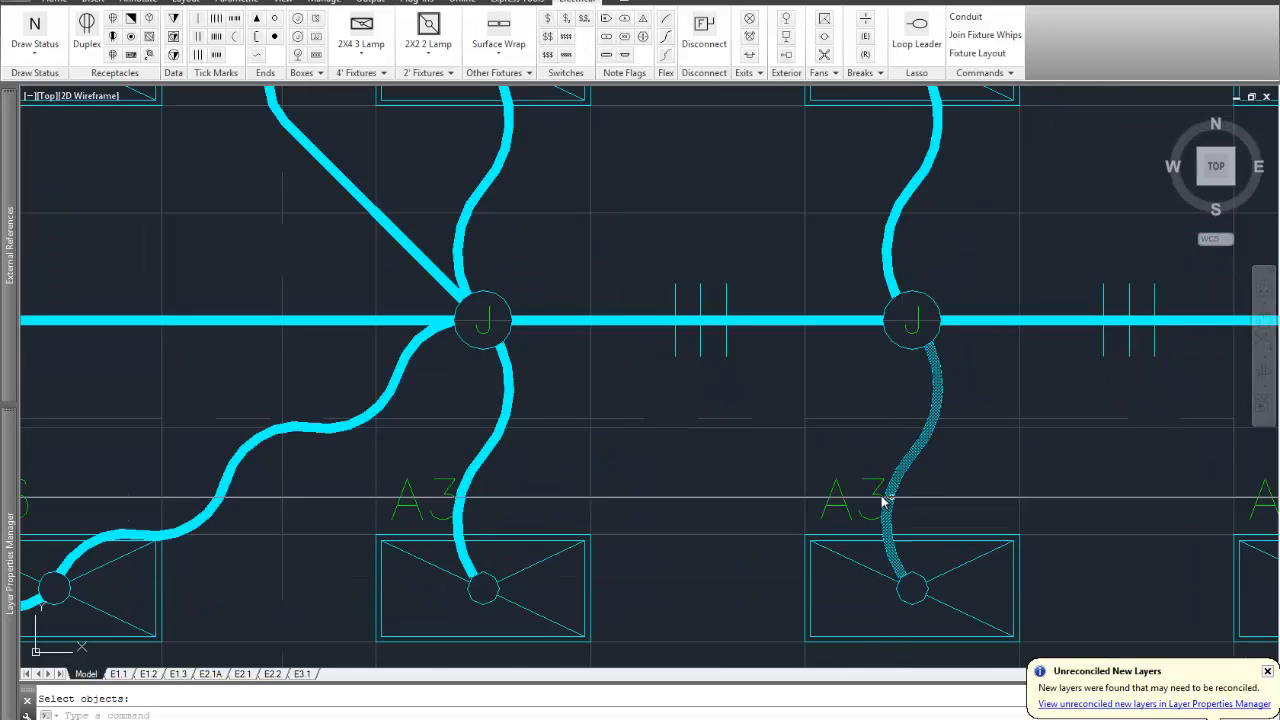
{"action": "scroll", "coordinate": [826, 526], "scroll_direction": "down", "scroll_amount": 5}
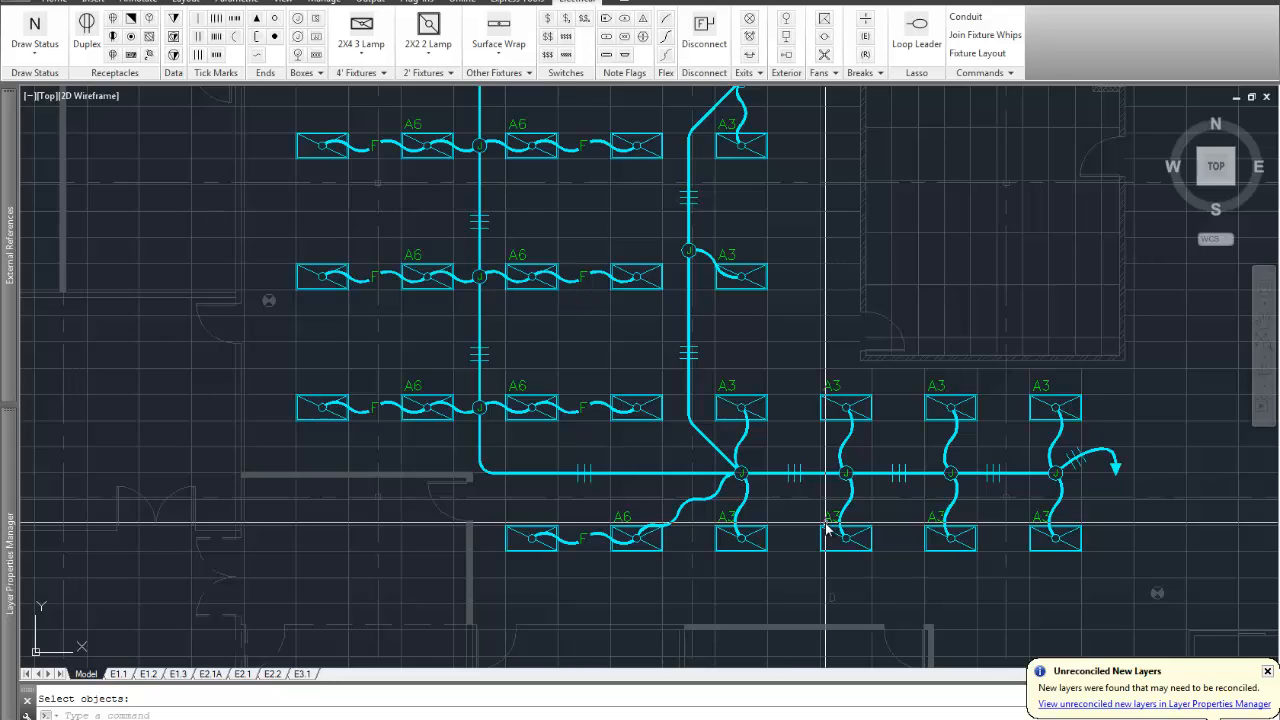
{"action": "mouse_move", "coordinate": [826, 527]}
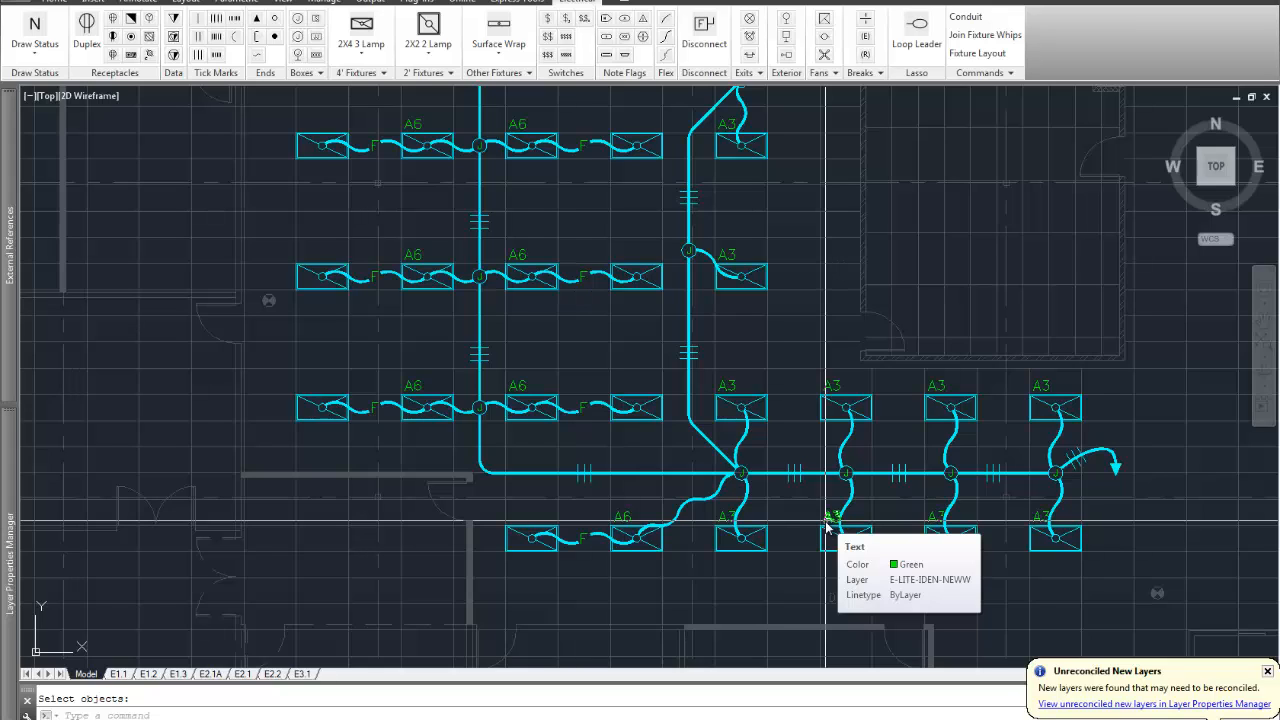
- Reopen the Fixture Type Manager and use Move Fixture Type to place the A3 labels below the four lower-row fixtures beside the home run
{"action": "left_click", "coordinate": [980, 73]}
{"action": "left_click", "coordinate": [987, 107]}
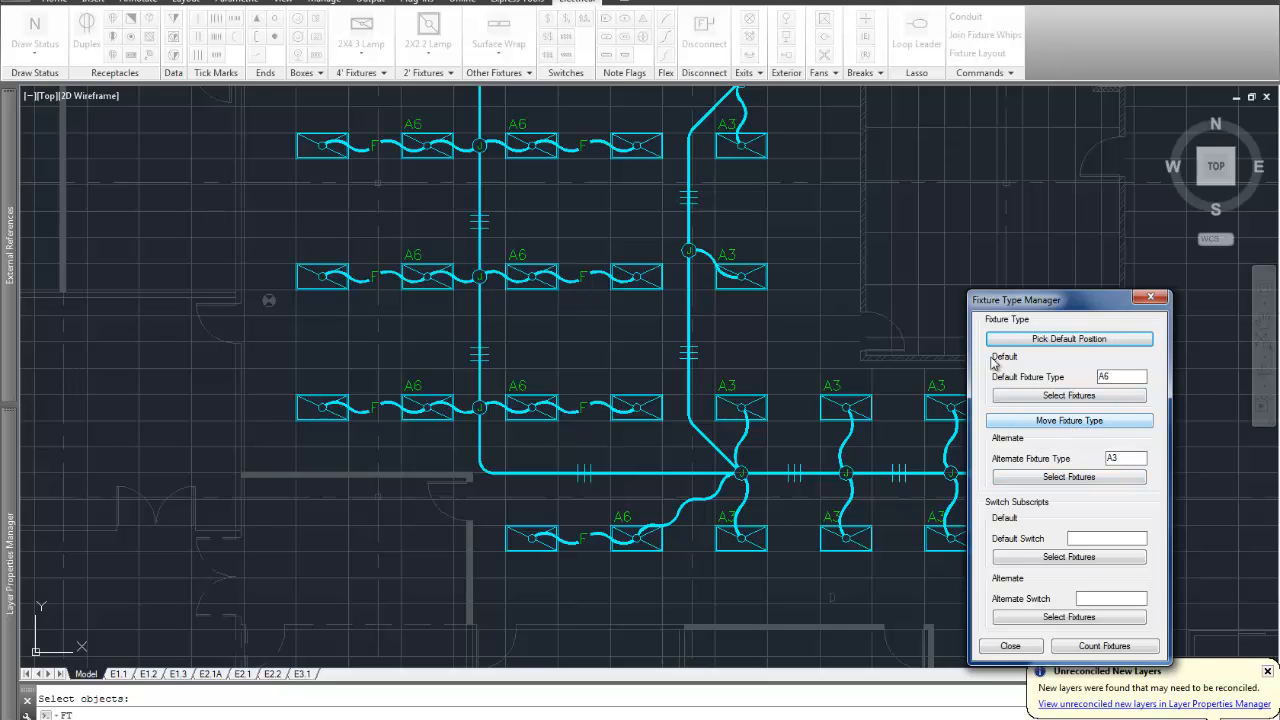
{"action": "left_click", "coordinate": [1087, 421]}
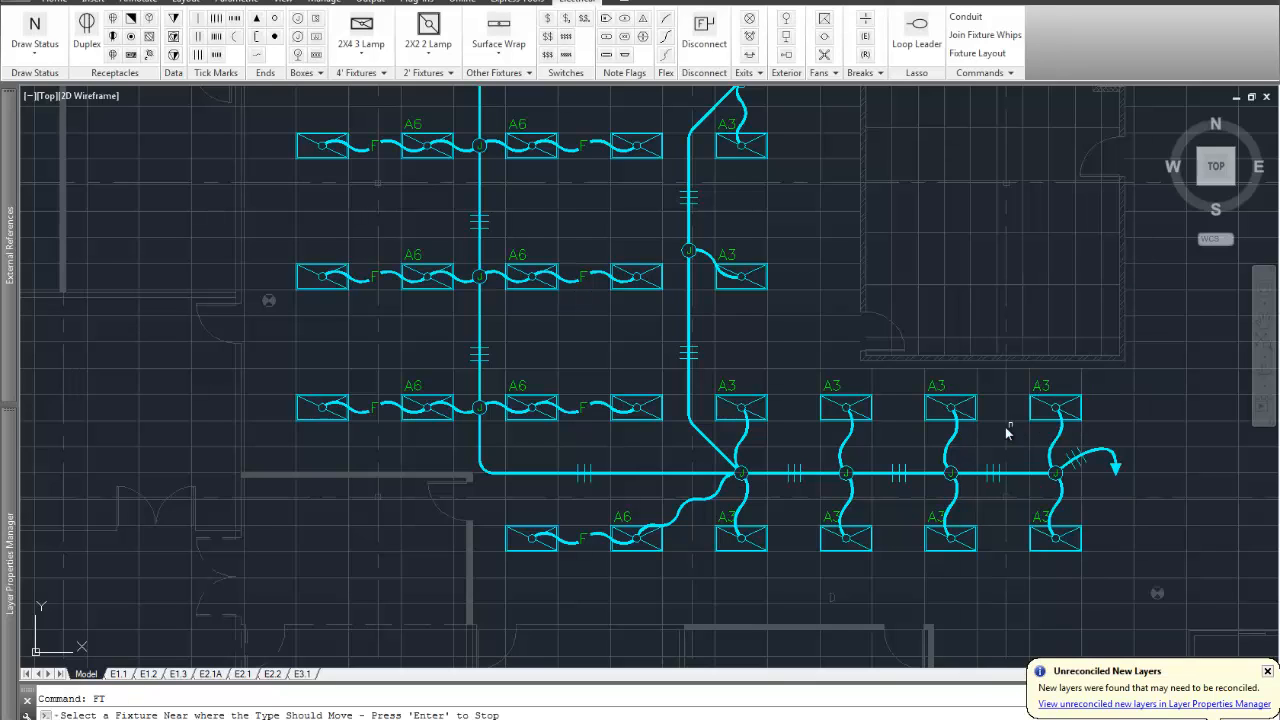
{"action": "scroll", "coordinate": [855, 563], "scroll_direction": "up", "scroll_amount": 2}
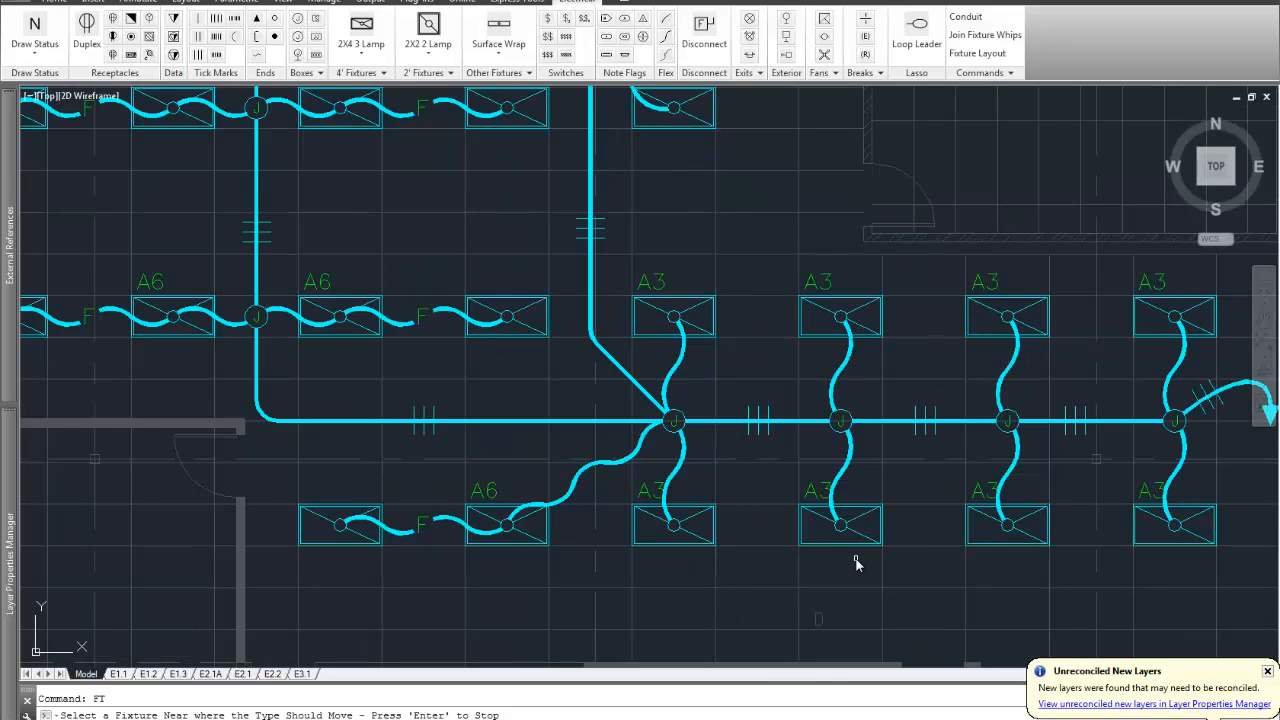
{"action": "left_click", "coordinate": [643, 553]}
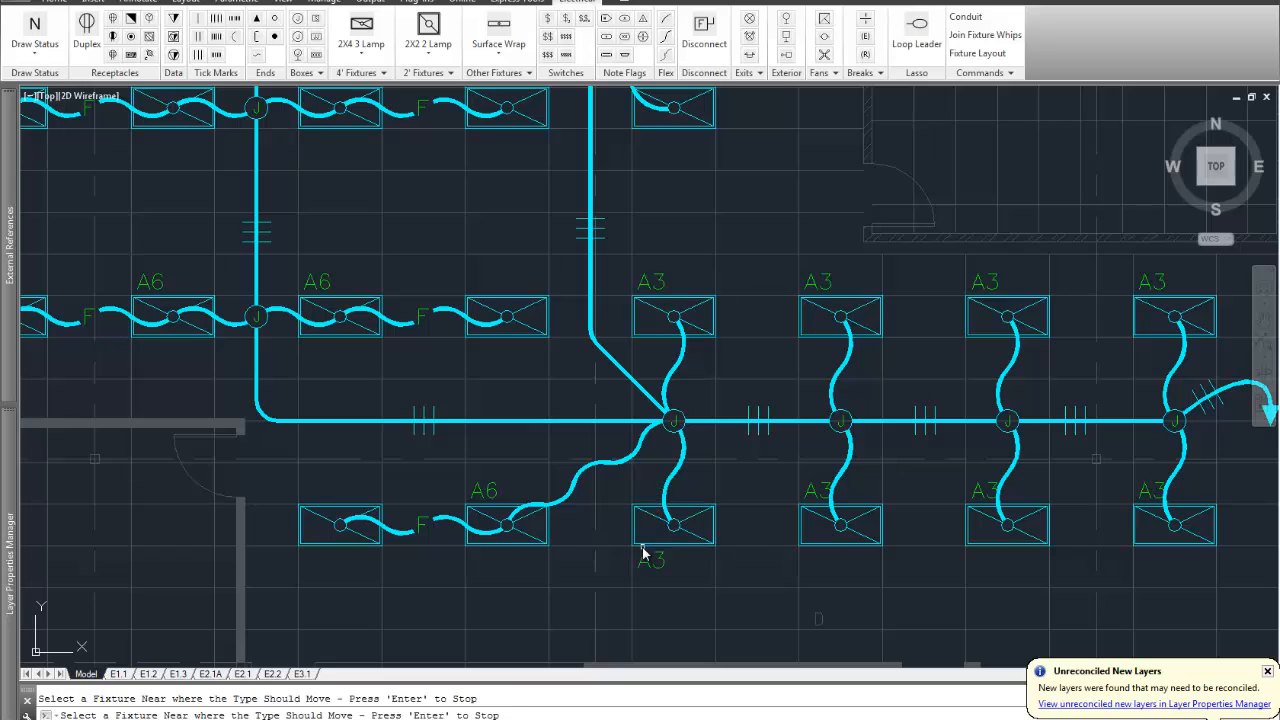
{"action": "left_click", "coordinate": [820, 550]}
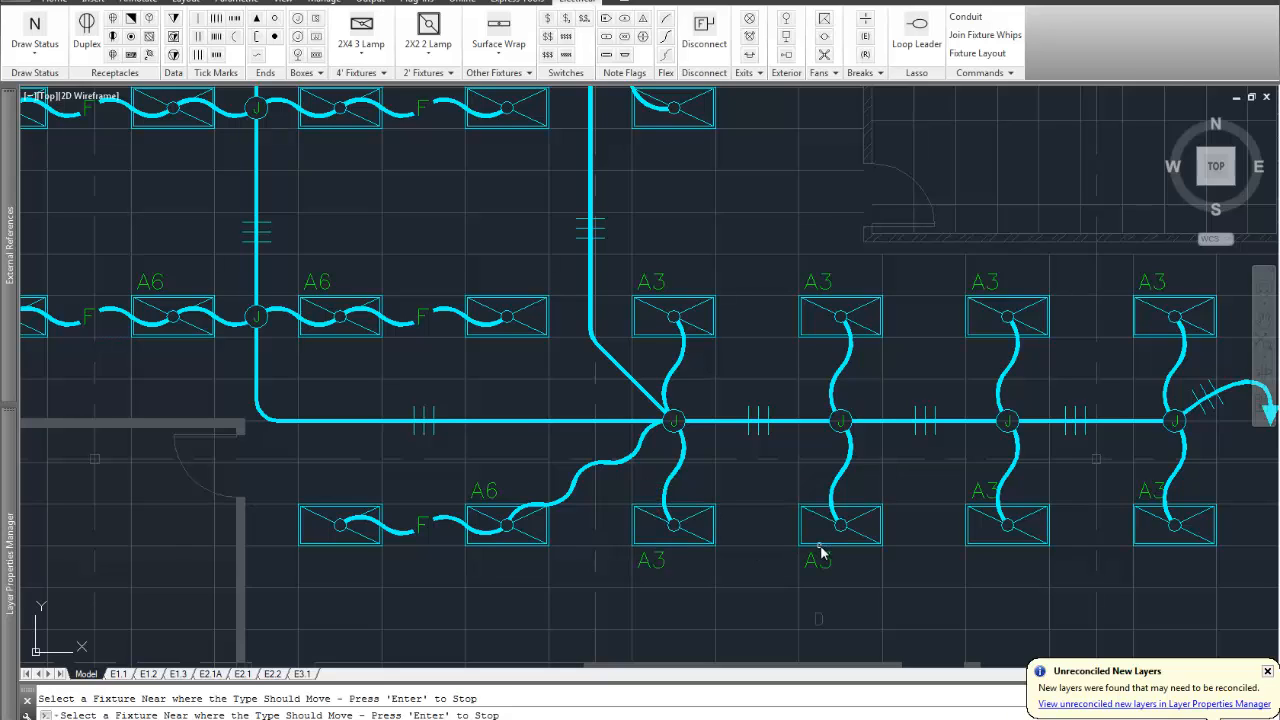
{"action": "left_click", "coordinate": [988, 553]}
{"action": "left_click", "coordinate": [1150, 552]}
- Move the A3 labels below the lone fixture in the single column and the fixture directly above it
{"action": "middle_click_drag", "start_coordinate": [677, 240], "coordinate": [734, 531]}
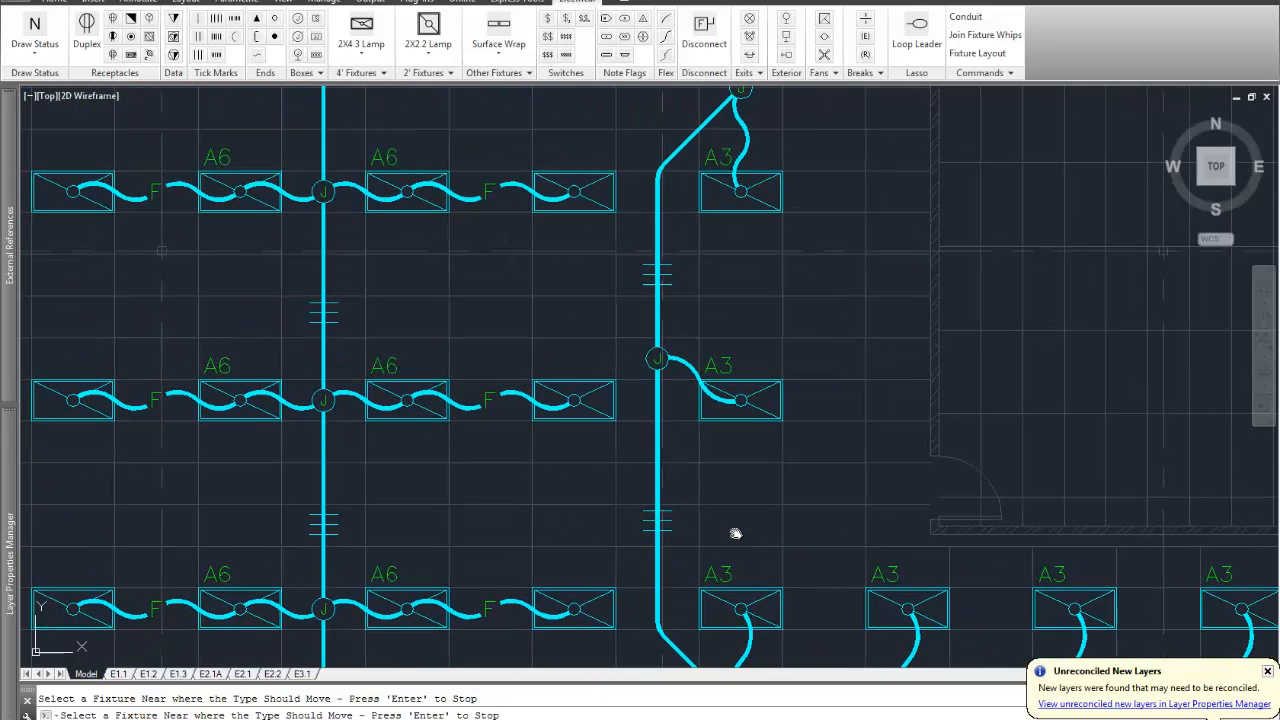
{"action": "left_click", "coordinate": [765, 425]}
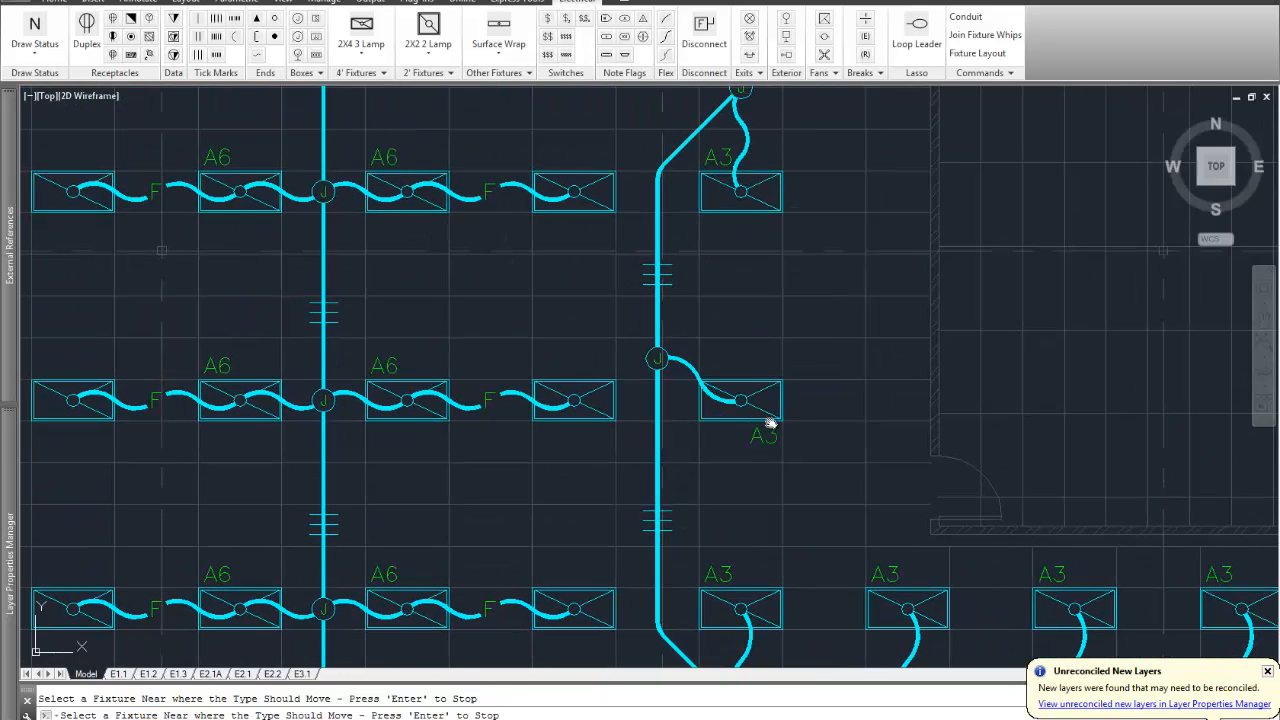
{"action": "left_click", "coordinate": [771, 206]}
- Move the A3 labels below the lower fixtures of the two upper pairs in the single column, end the move, and close the manager
{"action": "middle_click_drag", "start_coordinate": [762, 222], "coordinate": [829, 580]}
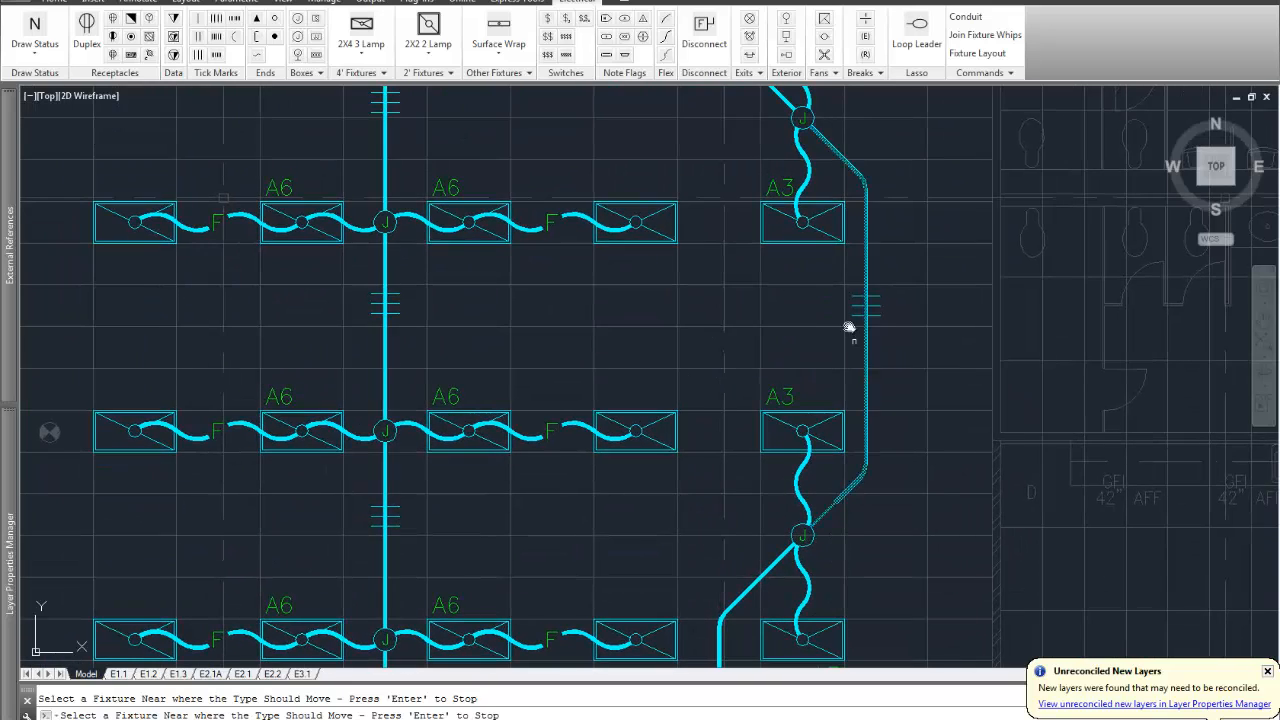
{"action": "mouse_move", "coordinate": [849, 326]}
{"action": "middle_mouse_down"}
{"action": "mouse_move", "coordinate": [797, 300]}
{"action": "mouse_move", "coordinate": [785, 388]}
{"action": "middle_mouse_up"}
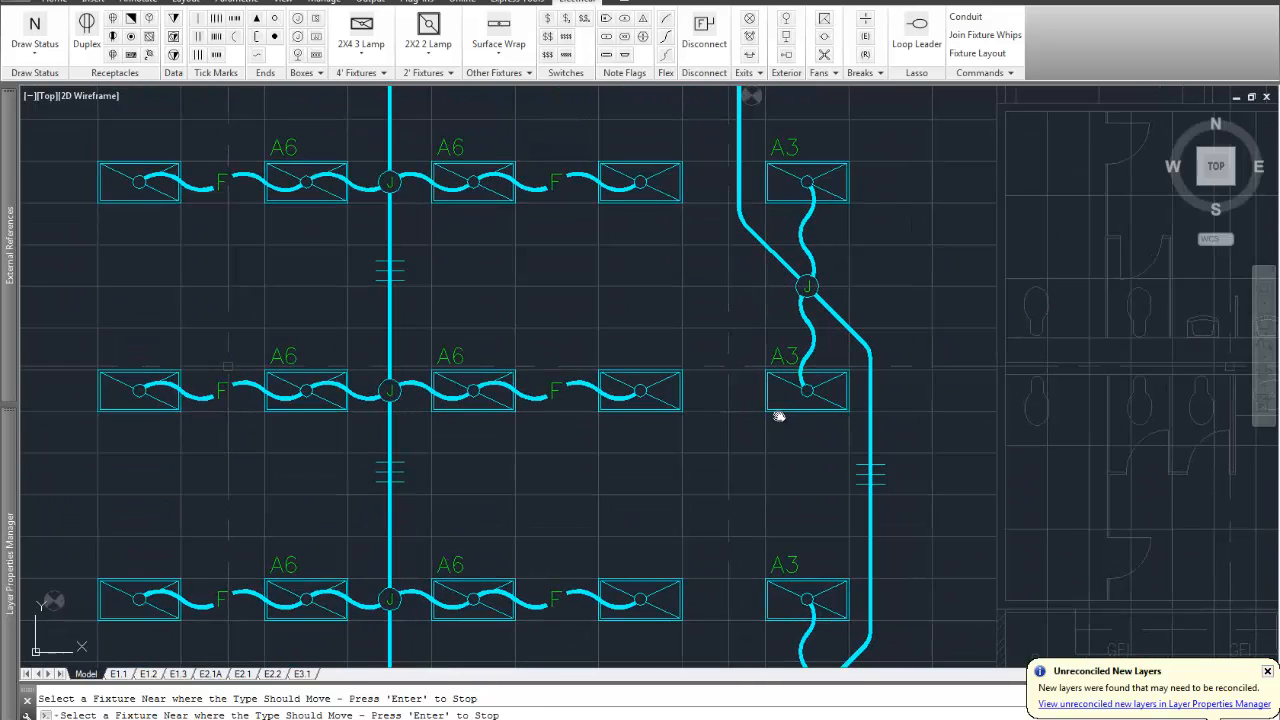
{"action": "left_click", "coordinate": [779, 413]}
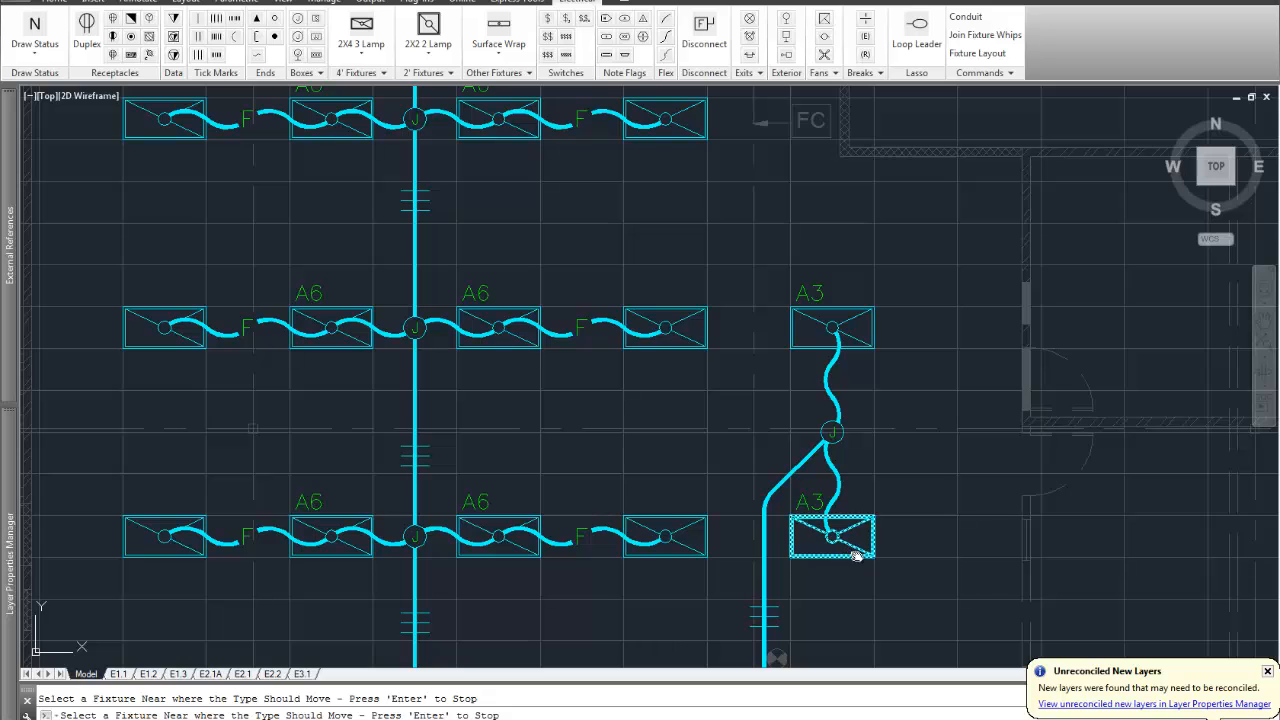
{"action": "left_click", "coordinate": [856, 556]}
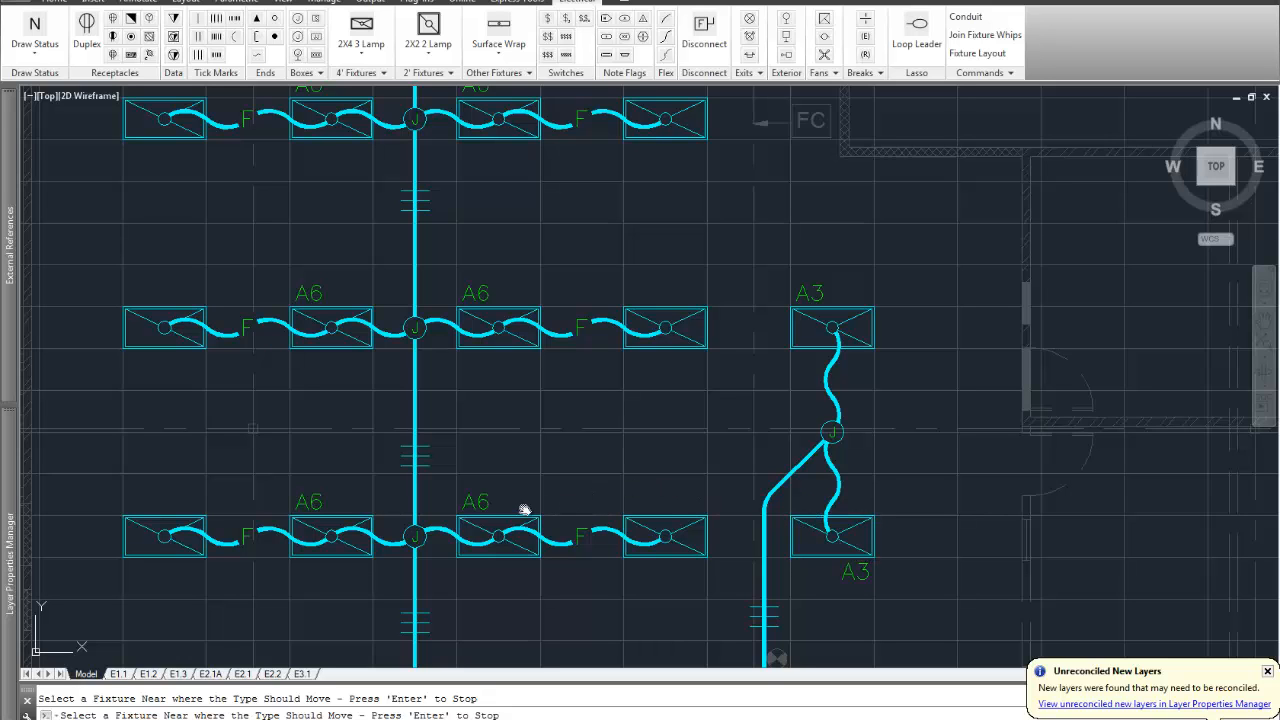
{"action": "middle_click_drag", "start_coordinate": [523, 277], "coordinate": [529, 506]}
{"action": "mouse_move", "coordinate": [509, 251]}
{"action": "middle_mouse_down"}
{"action": "mouse_move", "coordinate": [531, 459]}
{"action": "mouse_move", "coordinate": [551, 234]}
{"action": "middle_mouse_up"}
{"action": "scroll", "coordinate": [555, 255], "scroll_direction": "down", "scroll_amount": 6}
{"action": "mouse_move", "coordinate": [570, 470]}
{"action": "middle_mouse_down"}
{"action": "mouse_move", "coordinate": [538, 316]}
{"action": "mouse_move", "coordinate": [489, 463]}
{"action": "middle_mouse_up"}
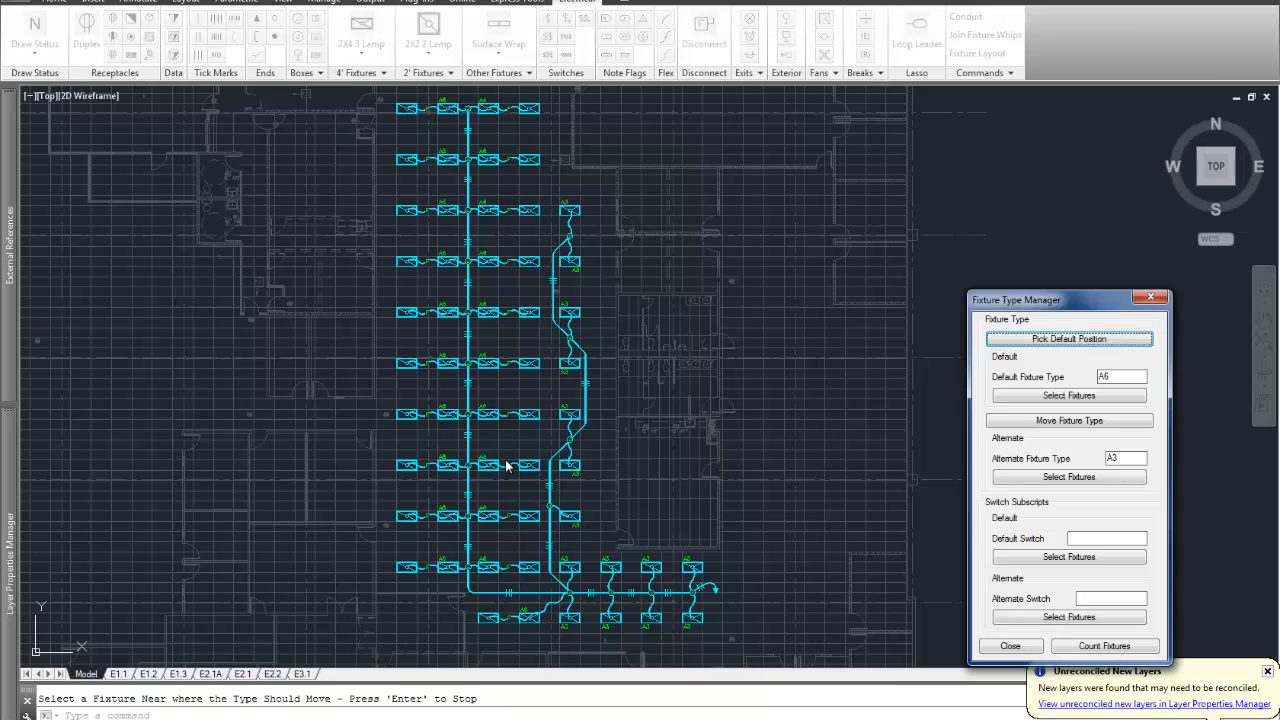
{"action": "left_click", "coordinate": [1010, 646]}
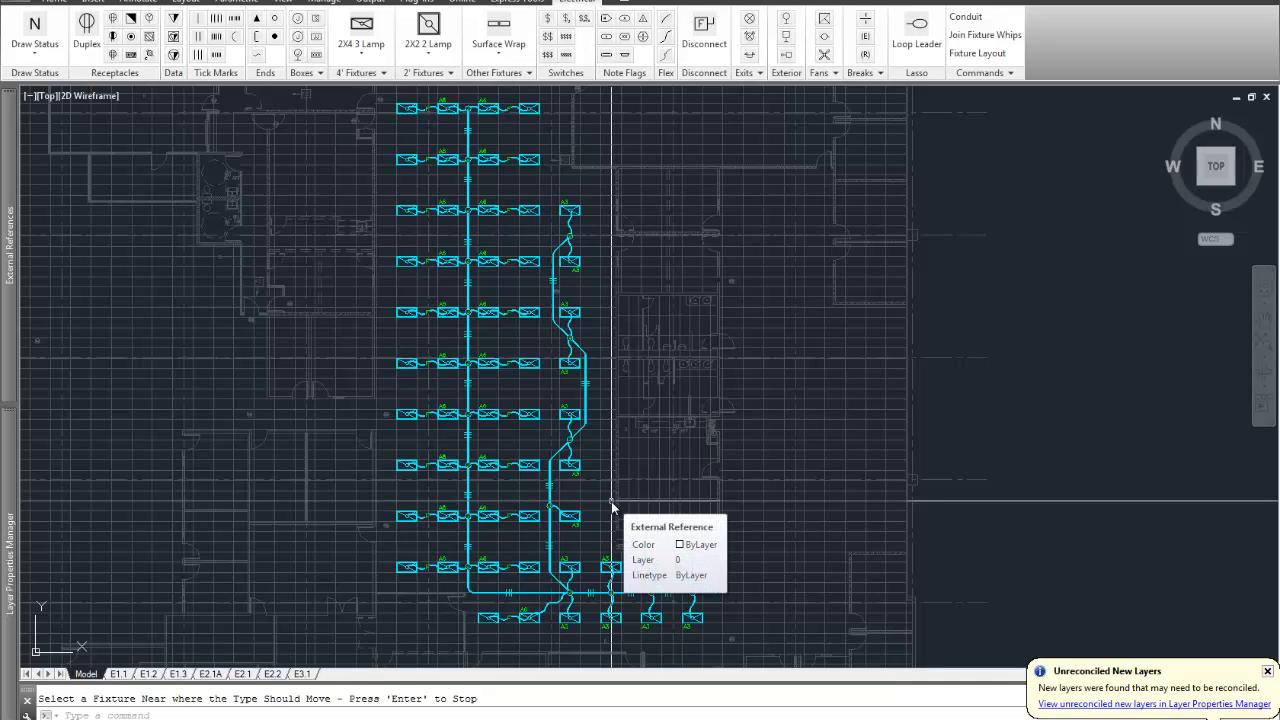
- Count the labelled fixtures by type with the Fixture Type Manager, then close the count and the manager
{"action": "key", "text": "Return"}
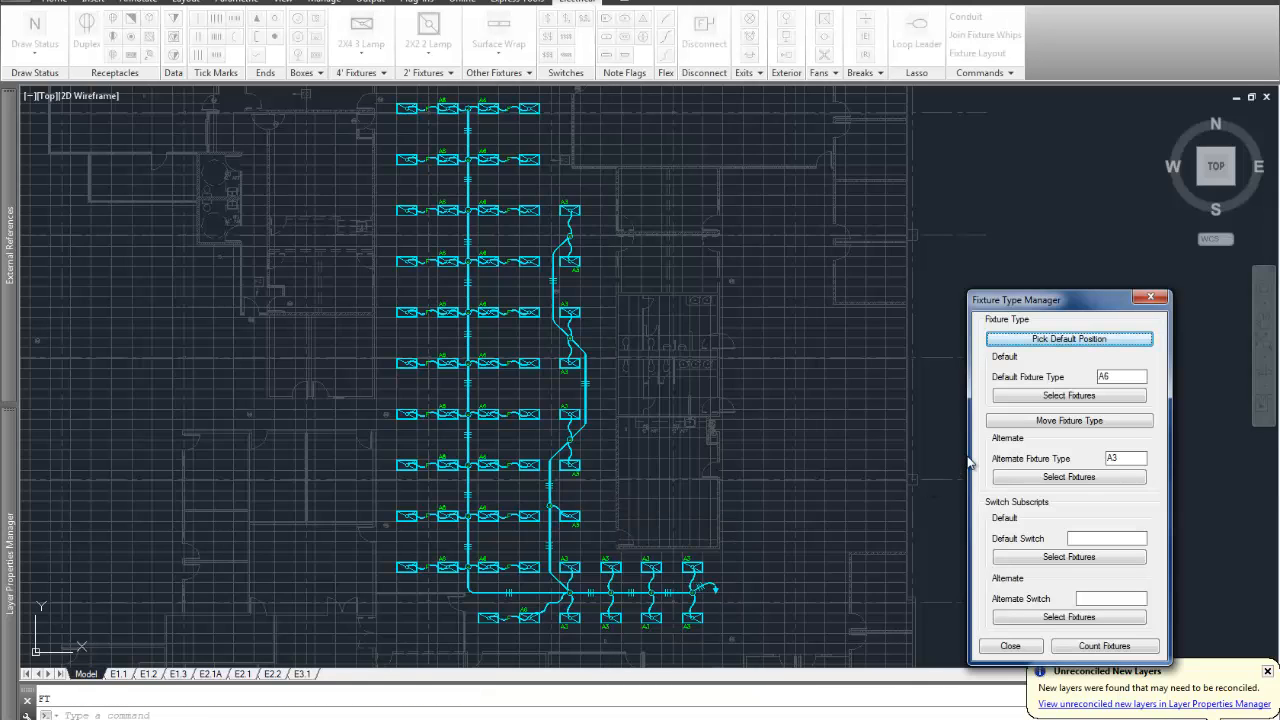
{"action": "left_click", "coordinate": [1104, 647]}
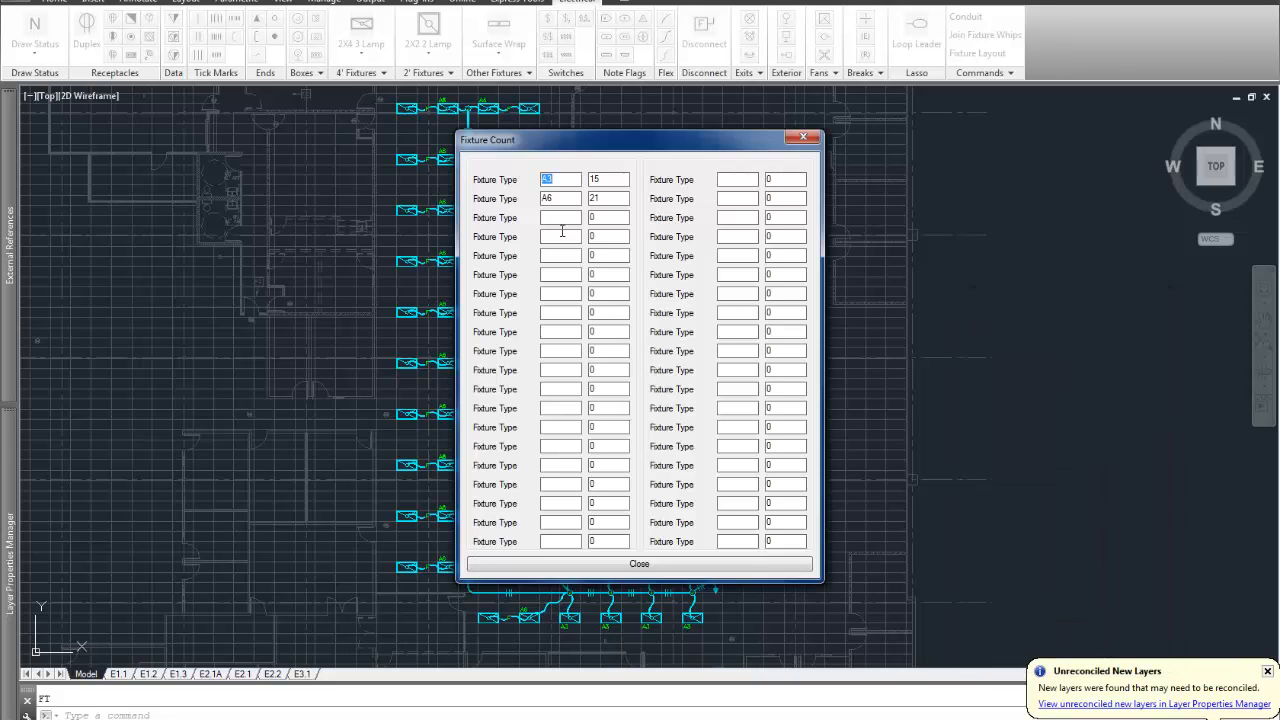
{"action": "left_click", "coordinate": [559, 181]}
{"action": "left_click", "coordinate": [625, 563]}
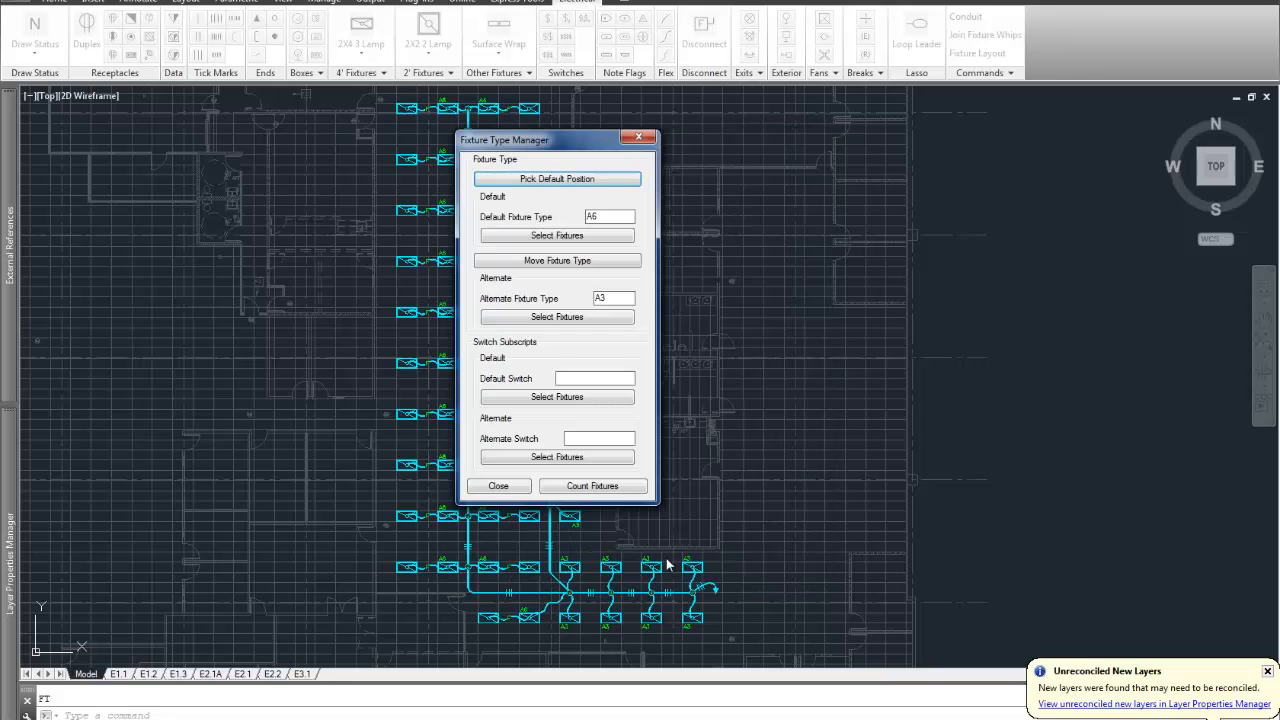
{"action": "left_click", "coordinate": [504, 492]}
- Insert a Surface Mounted fixture in the open area just outside the room above the home run
{"action": "left_click", "coordinate": [715, 593]}
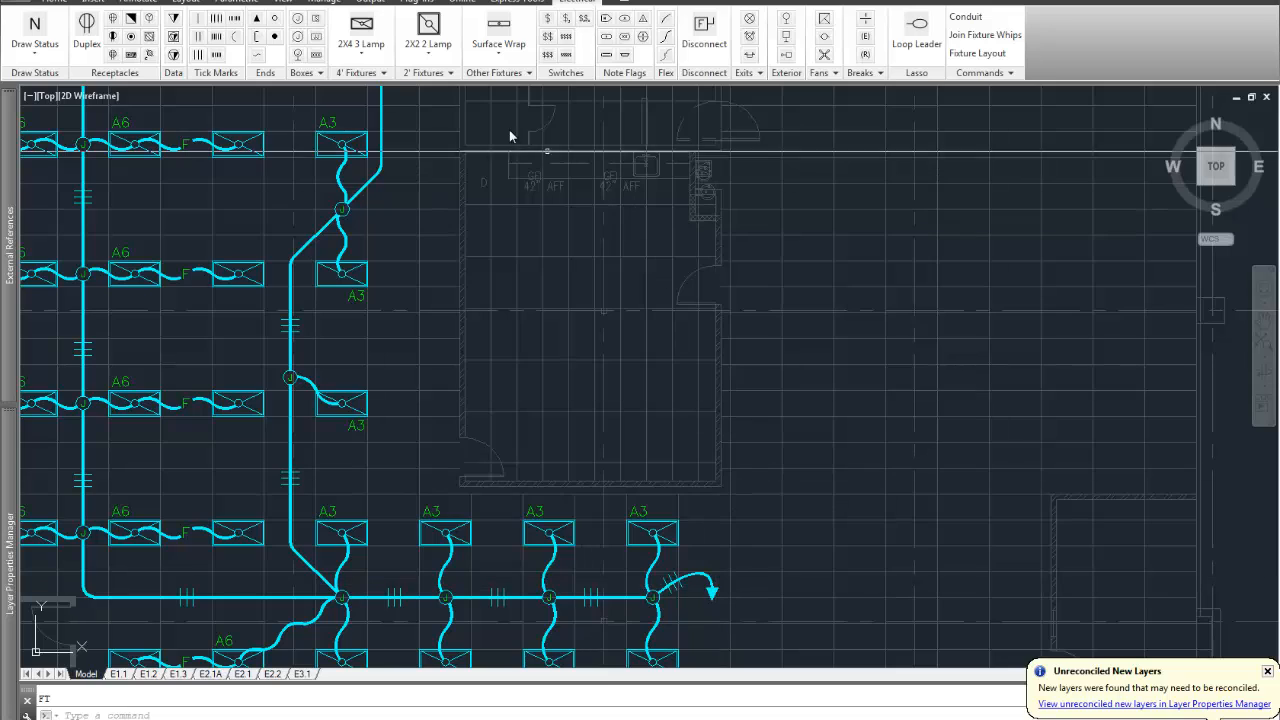
{"action": "left_click", "coordinate": [503, 54]}
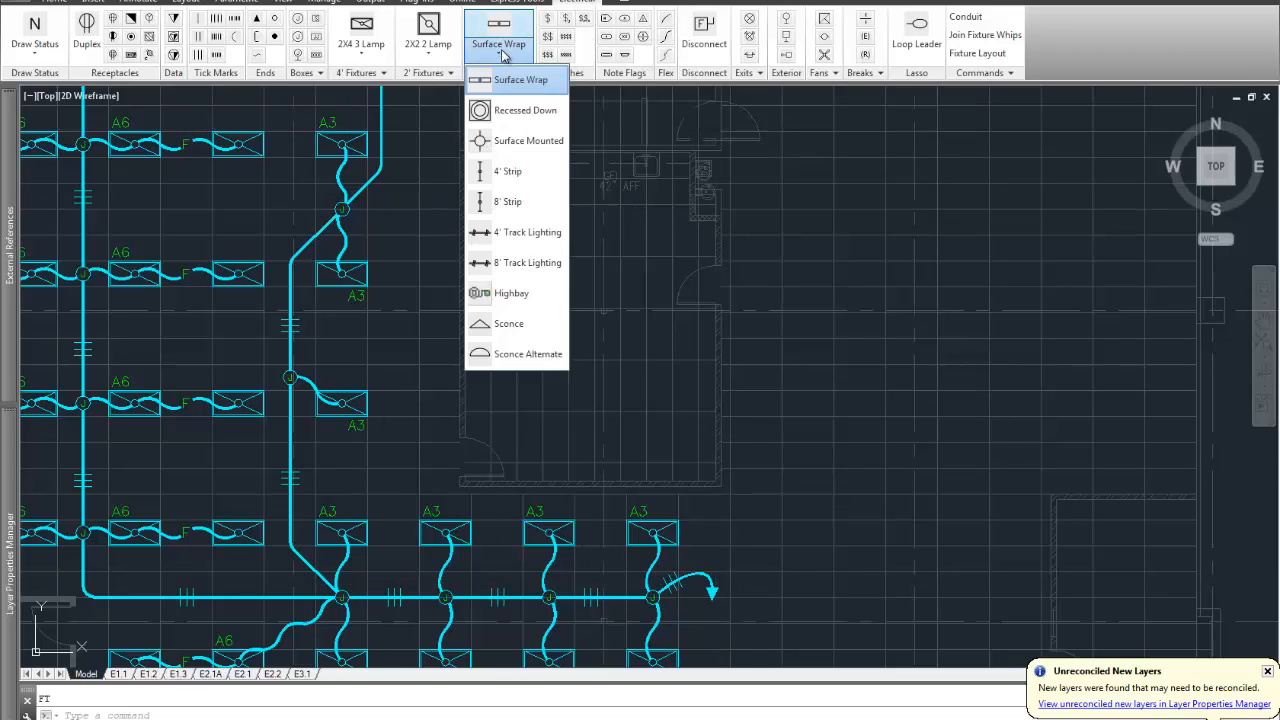
{"action": "left_click", "coordinate": [514, 142]}
{"action": "scroll", "coordinate": [694, 358], "scroll_direction": "up", "scroll_amount": 2}
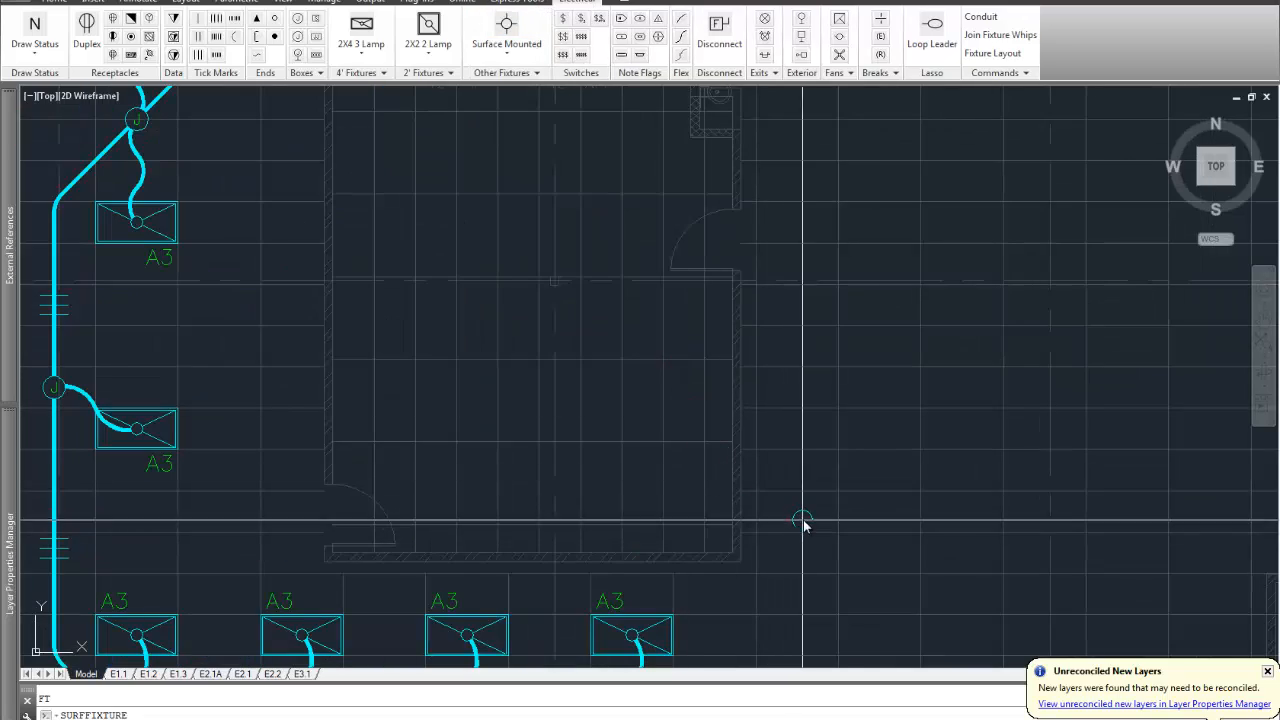
{"action": "middle_click_drag", "start_coordinate": [807, 520], "coordinate": [838, 413]}
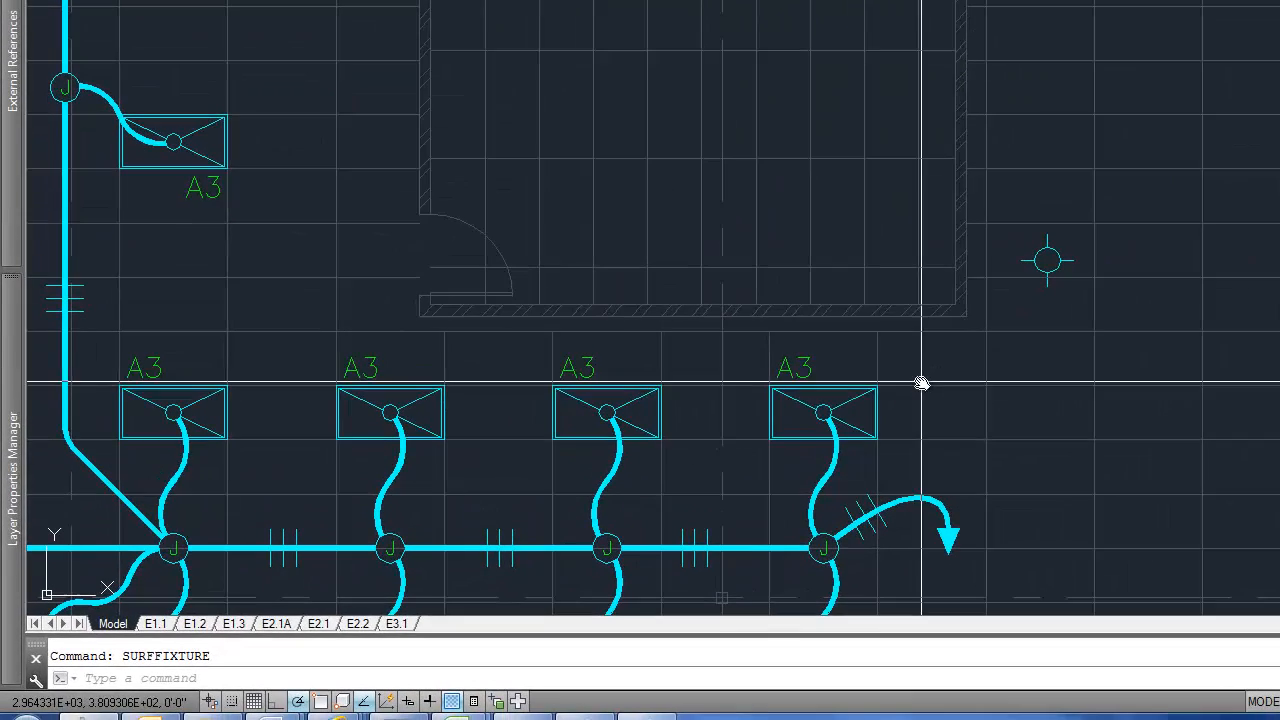
- Copy the A3 label of the upper fixture nearest the home run arrow to beside the surface-mounted fixture
{"action": "type", "text": "c"}
{"action": "key", "text": "Return"}
{"action": "left_click", "coordinate": [805, 369]}
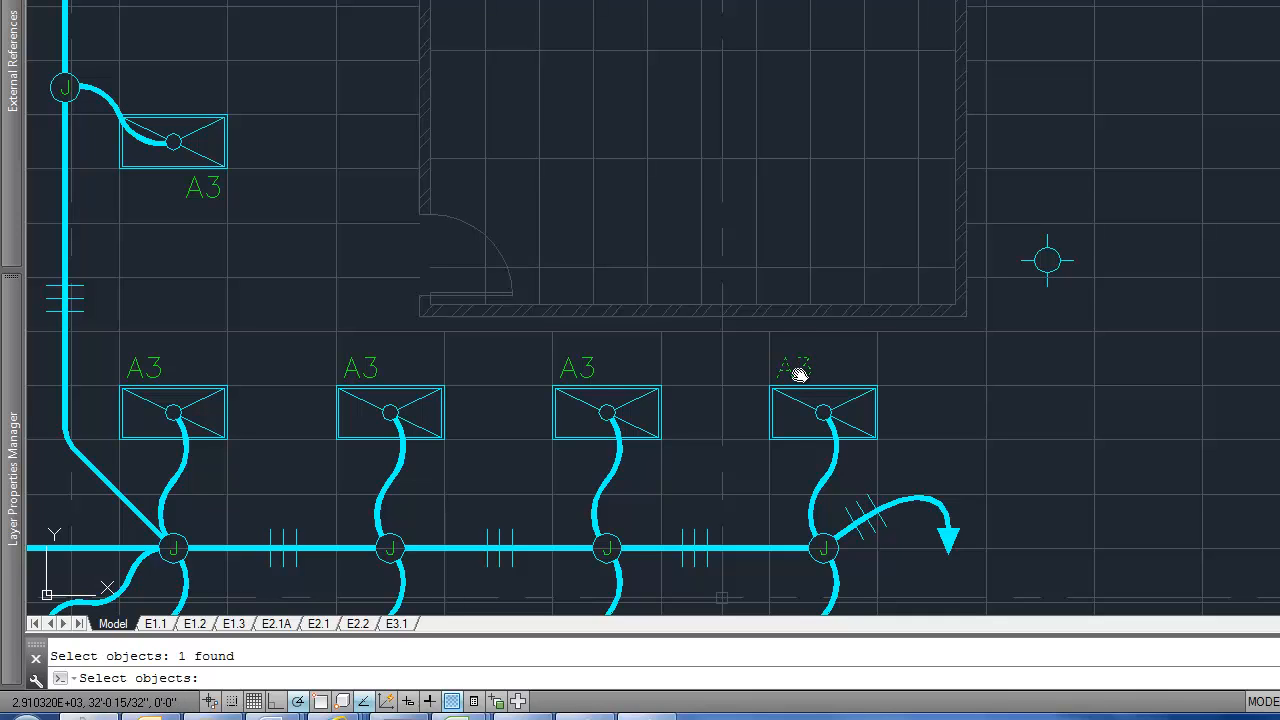
{"action": "key", "text": "Return"}
{"action": "left_click", "coordinate": [800, 370]}
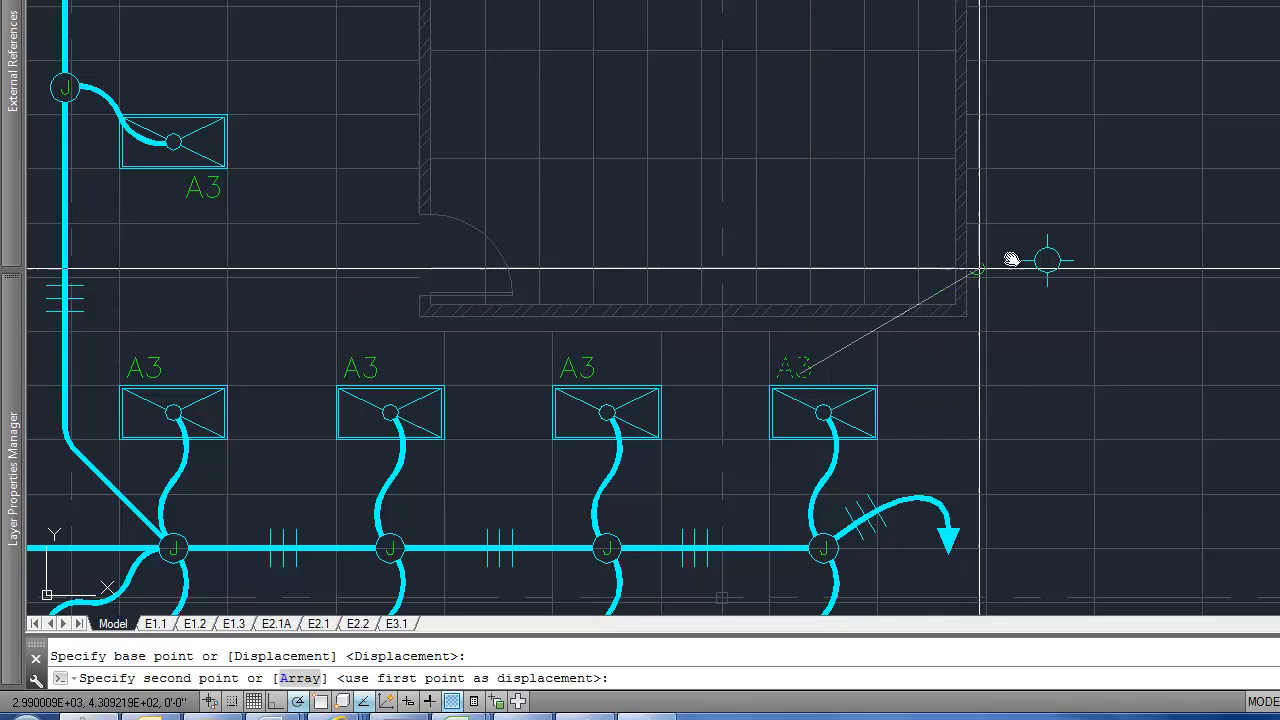
{"action": "left_click", "coordinate": [1094, 235]}
- Change the copied label beside the surface-mounted fixture to W with the text edit command
{"action": "type", "text": "e"}
{"action": "key", "text": "Return"}
{"action": "type", "text": "ed"}
{"action": "key", "text": "Return"}
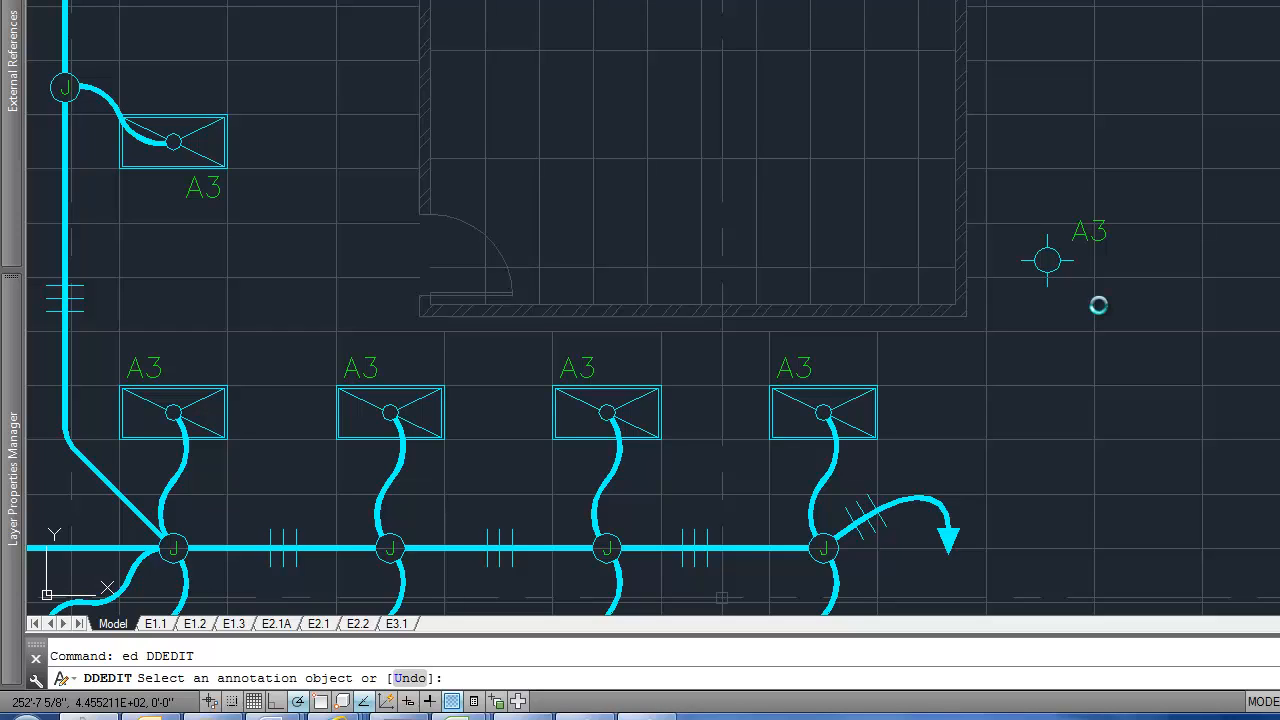
{"action": "left_click", "coordinate": [1089, 232]}
{"action": "type", "text": "W"}
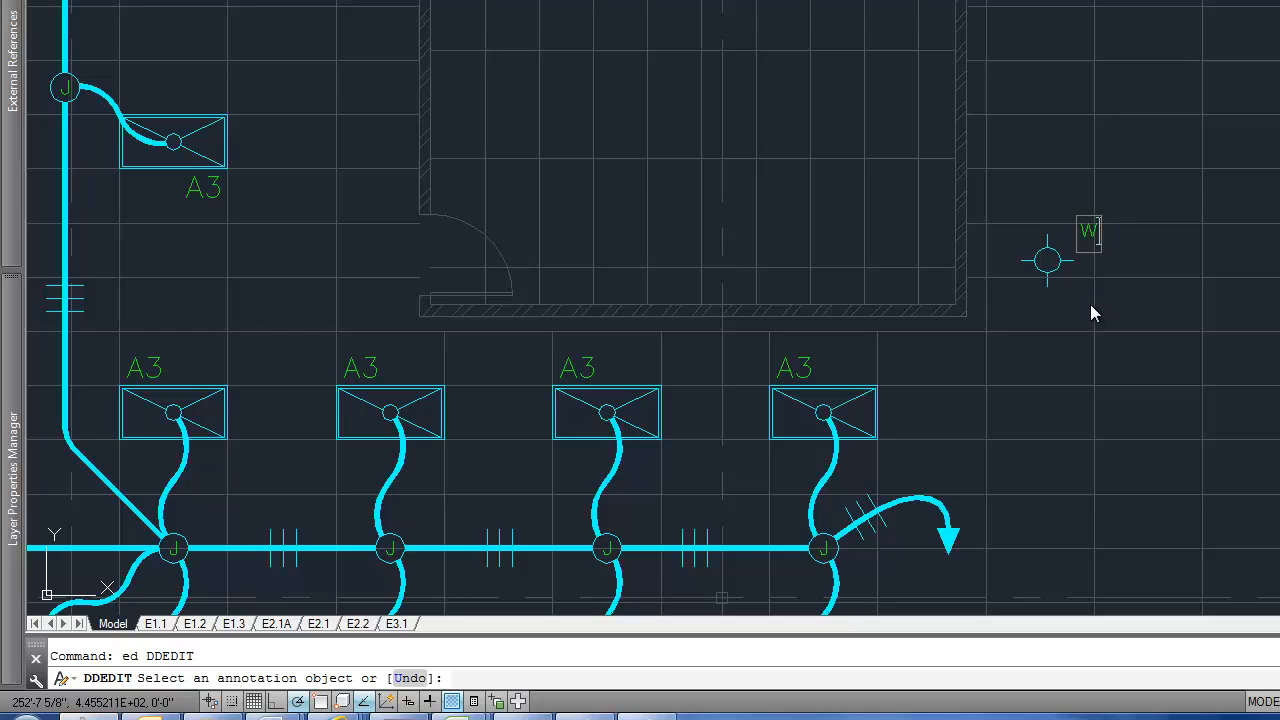
{"action": "key", "text": "Return"}
{"action": "key", "text": "Return"}
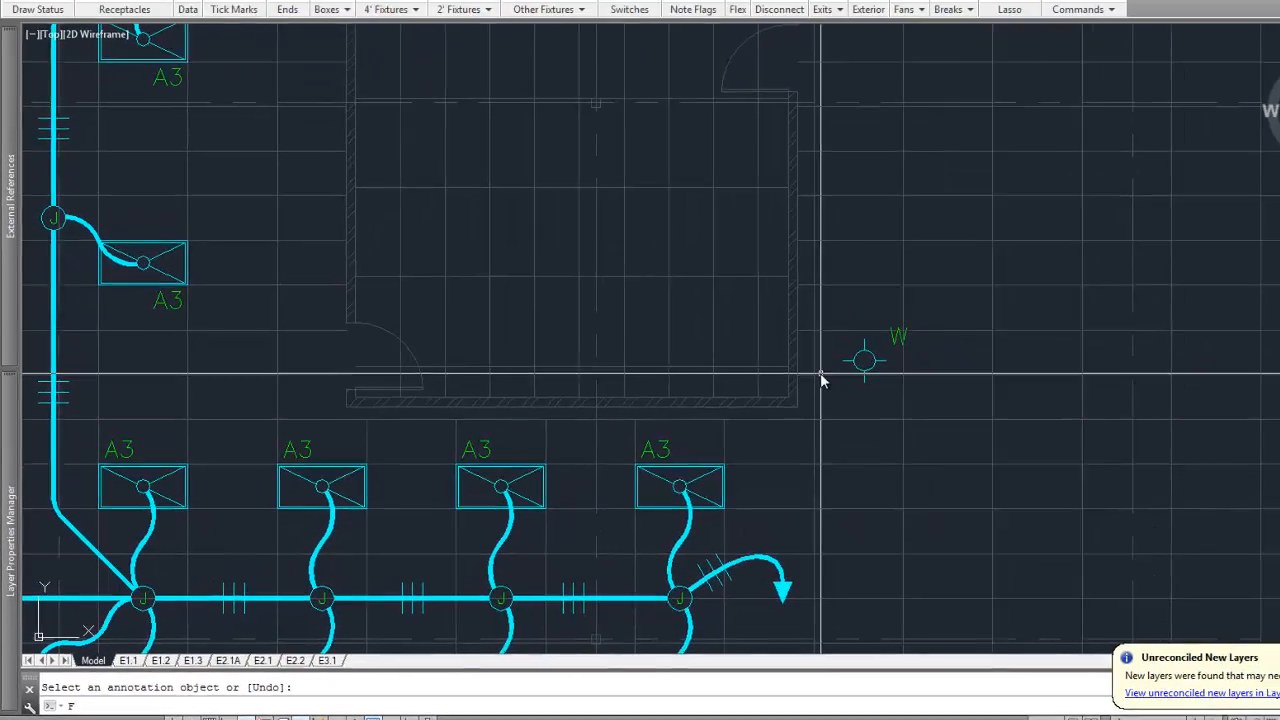
- Run the fixture count again with the W label included, then close the count and the Fixture Type Manager
{"action": "type", "text": "FT"}
{"action": "key", "text": "Return"}
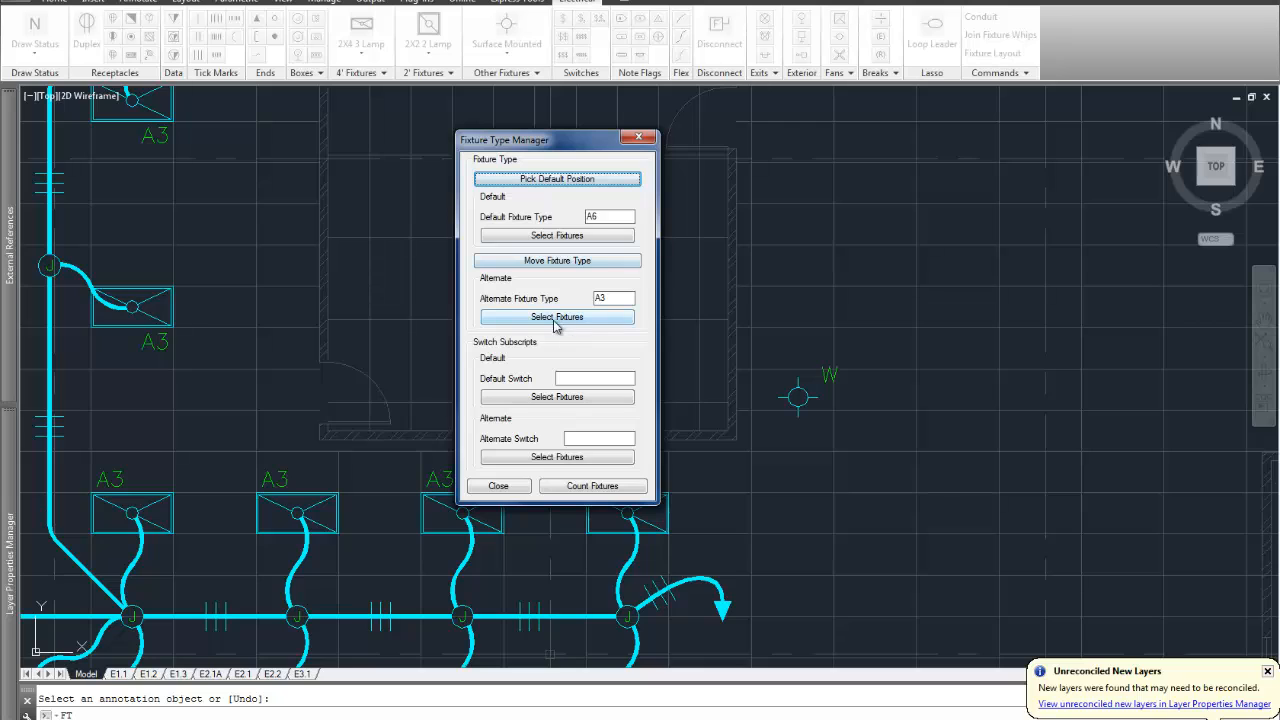
{"action": "left_click", "coordinate": [577, 490]}
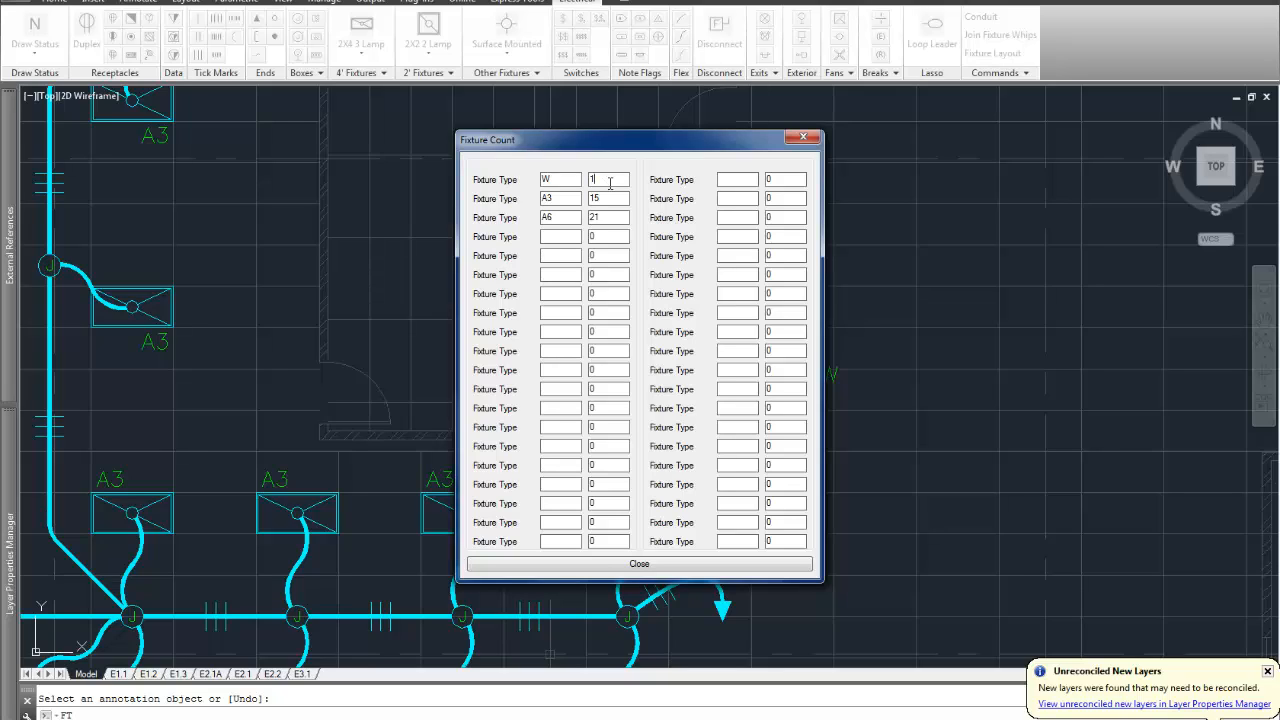
{"action": "left_click", "coordinate": [650, 563]}
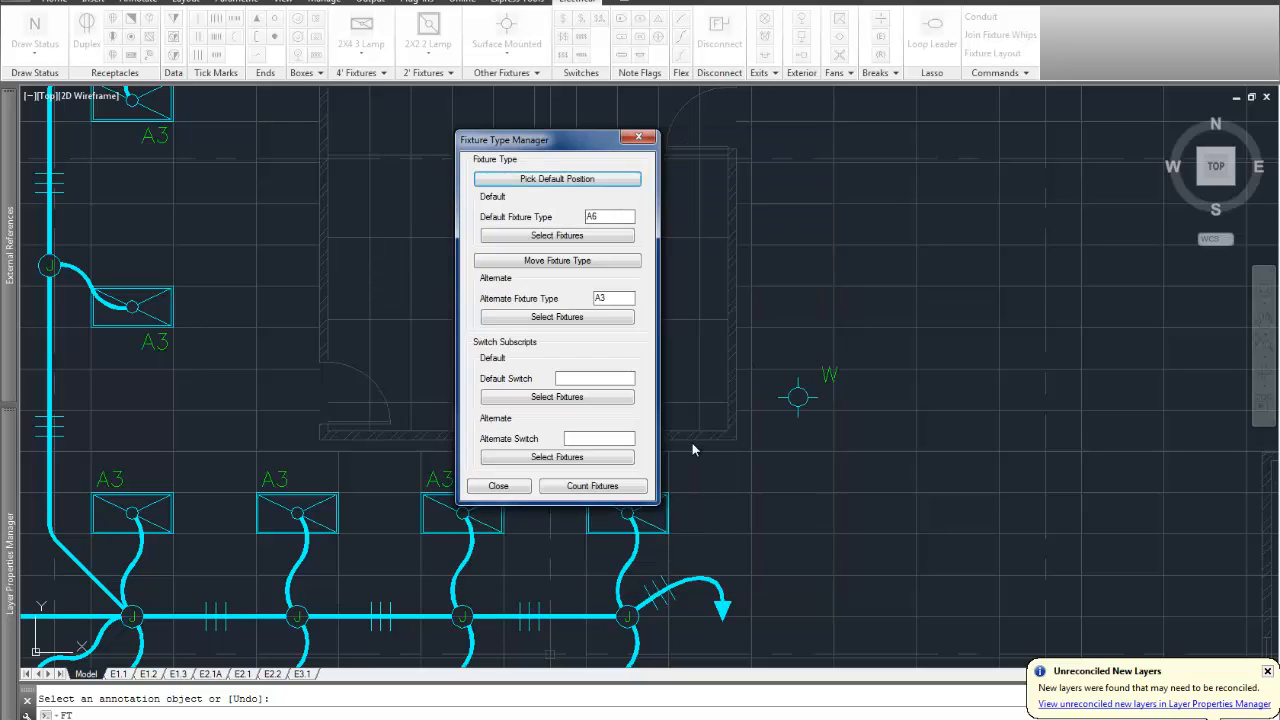
{"action": "left_click", "coordinate": [503, 487]}
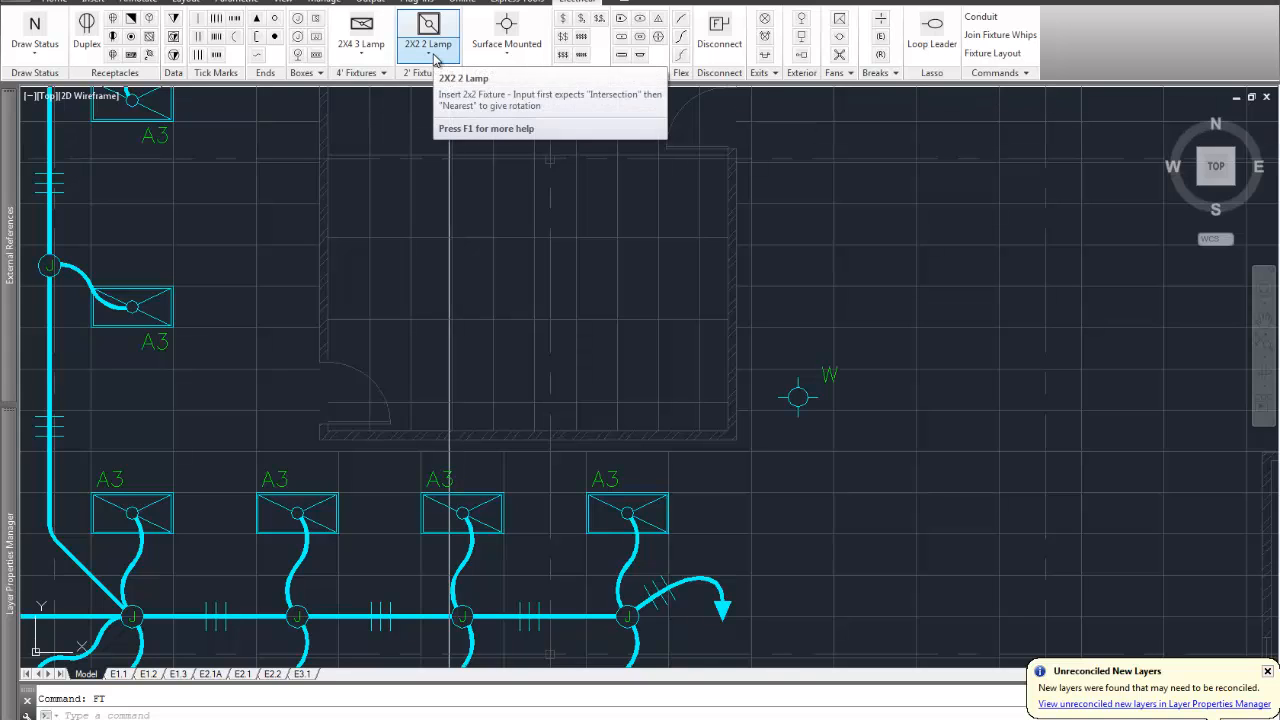
- Insert a Surface Wrap fixture in the open area just below the building's lower wall
{"action": "left_click", "coordinate": [518, 61]}
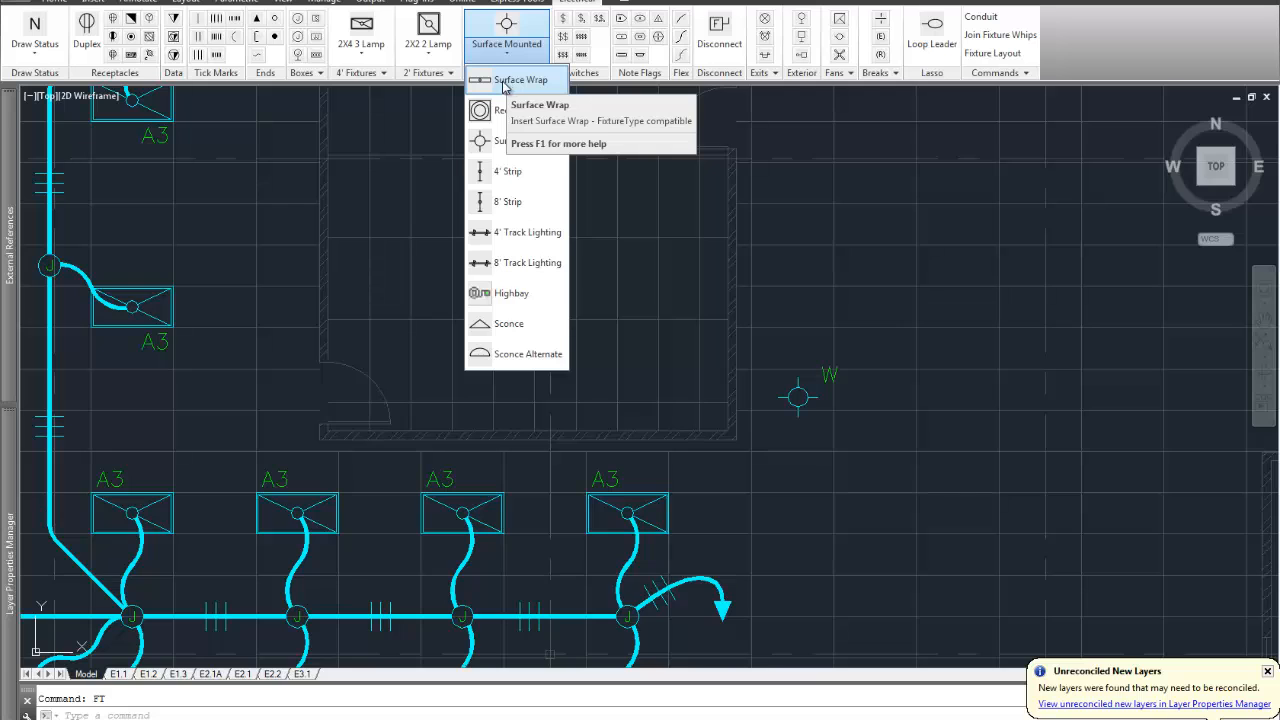
{"action": "left_click", "coordinate": [508, 82]}
{"action": "scroll", "coordinate": [512, 218], "scroll_direction": "down", "scroll_amount": 5}
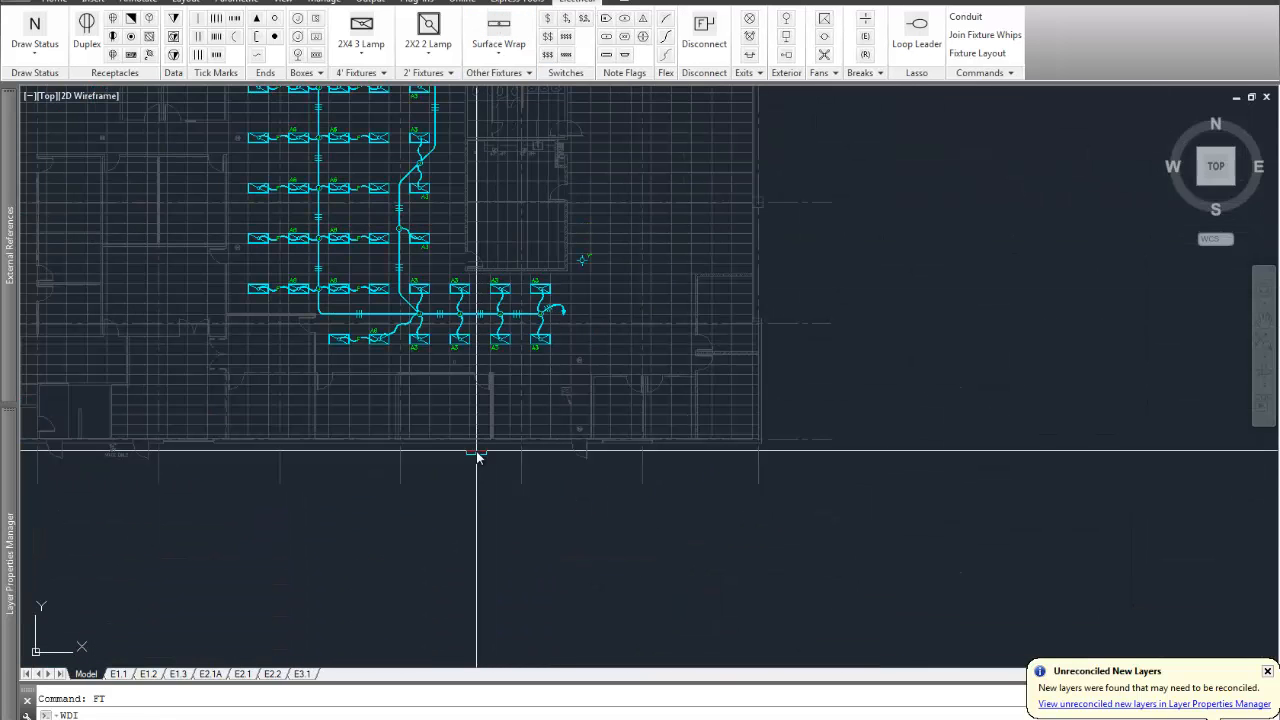
{"action": "scroll", "coordinate": [430, 507], "scroll_direction": "up", "scroll_amount": 6}
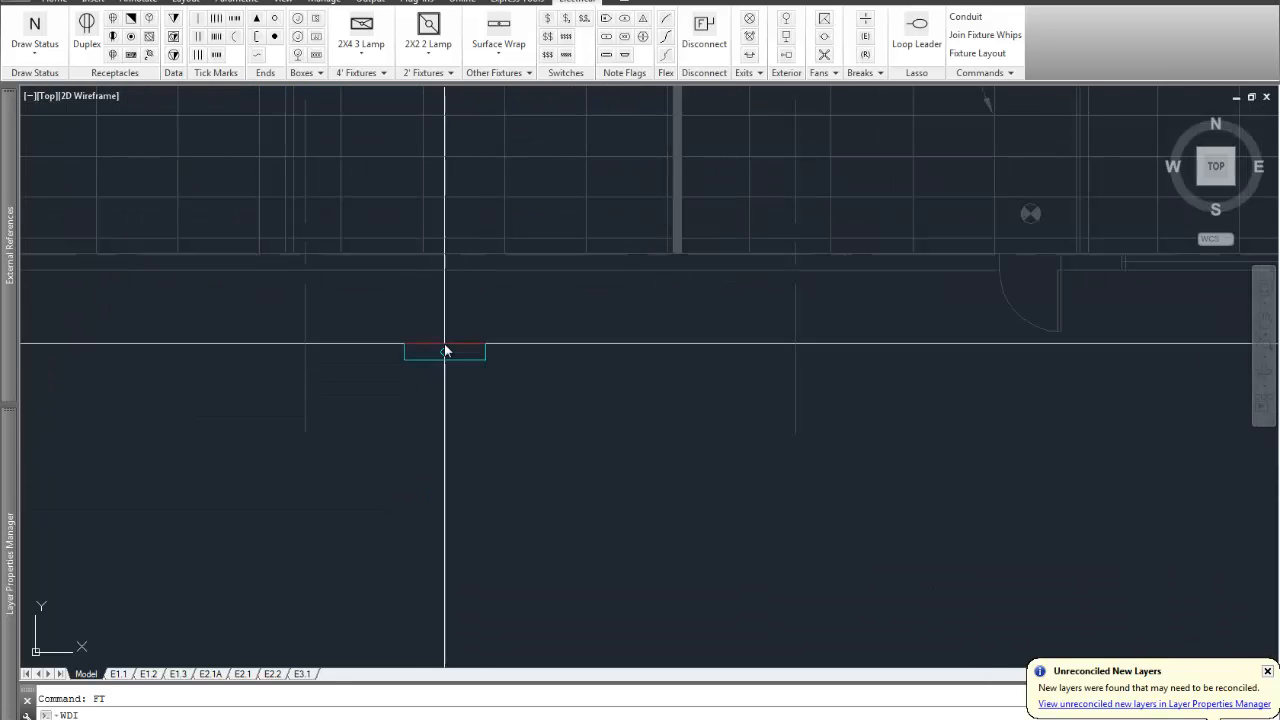
{"action": "left_click", "coordinate": [443, 343]}
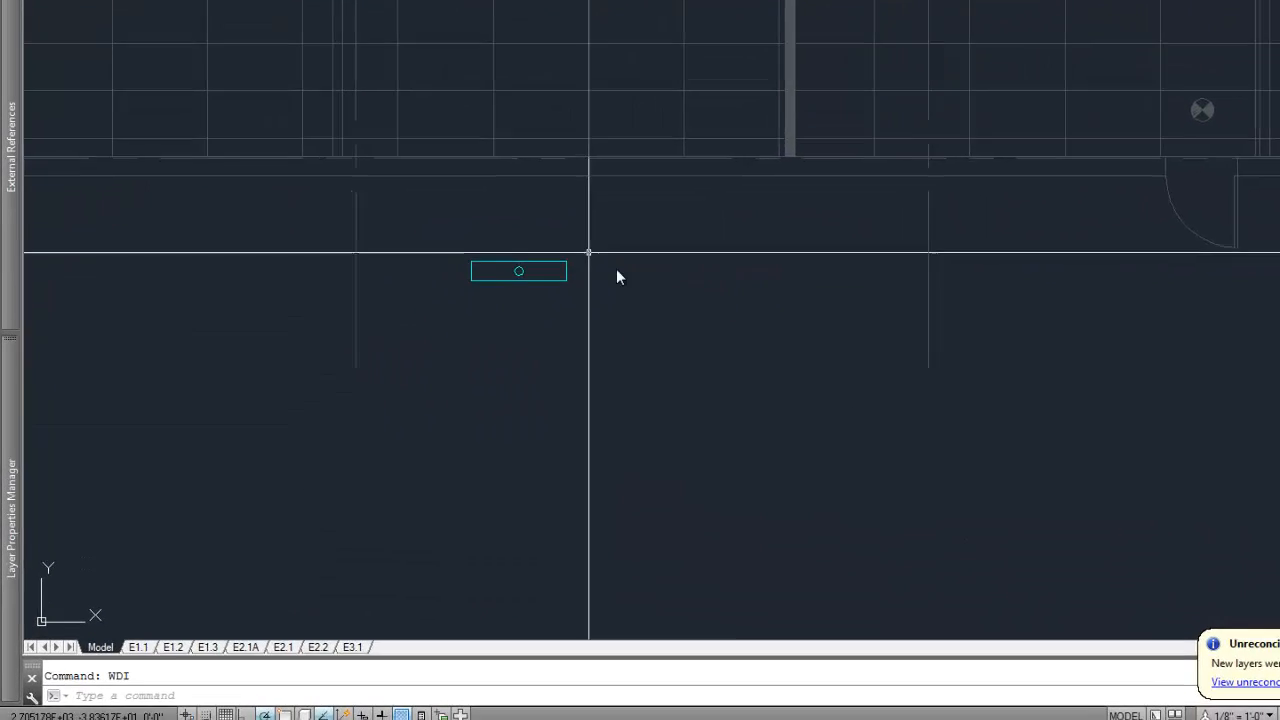
- Copy the surface wrap fixture straight down four times to form a column of five
{"action": "type", "text": "c"}
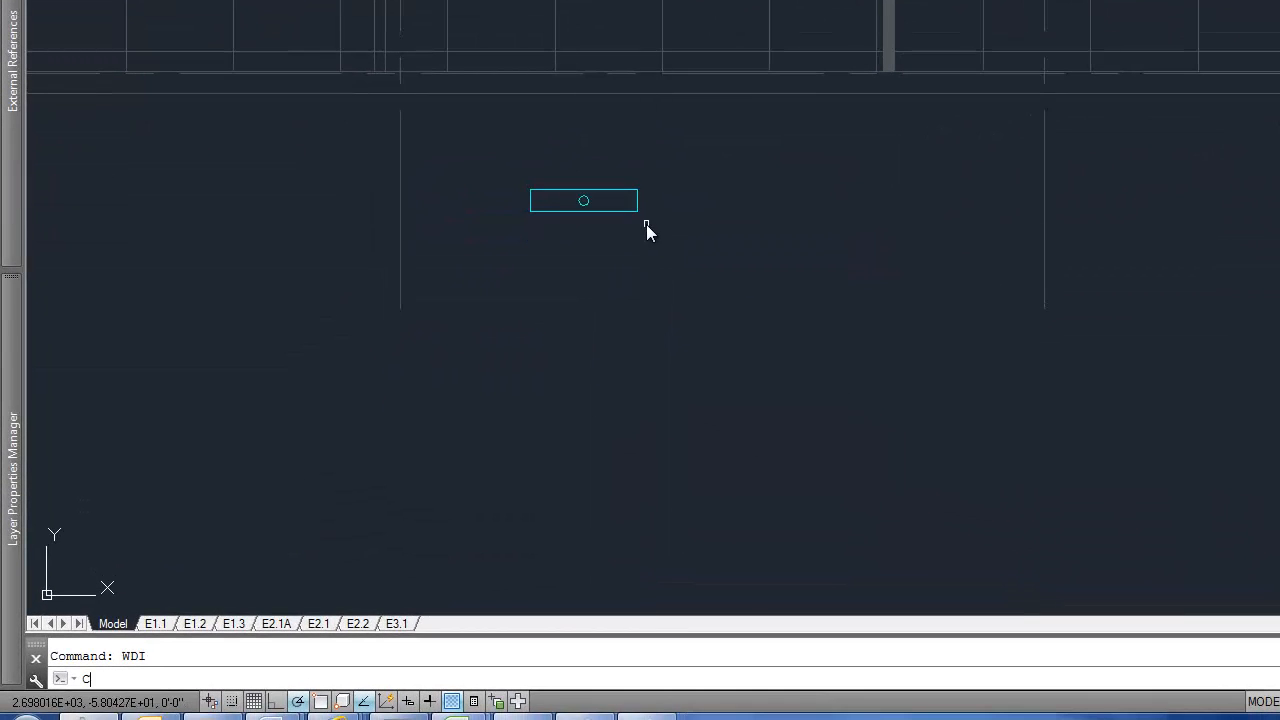
{"action": "key", "text": "space"}
{"action": "left_click", "coordinate": [566, 280]}
{"action": "key", "text": "space"}
{"action": "left_click", "coordinate": [617, 264]}
{"action": "left_click", "coordinate": [694, 271]}
{"action": "left_click", "coordinate": [694, 396]}
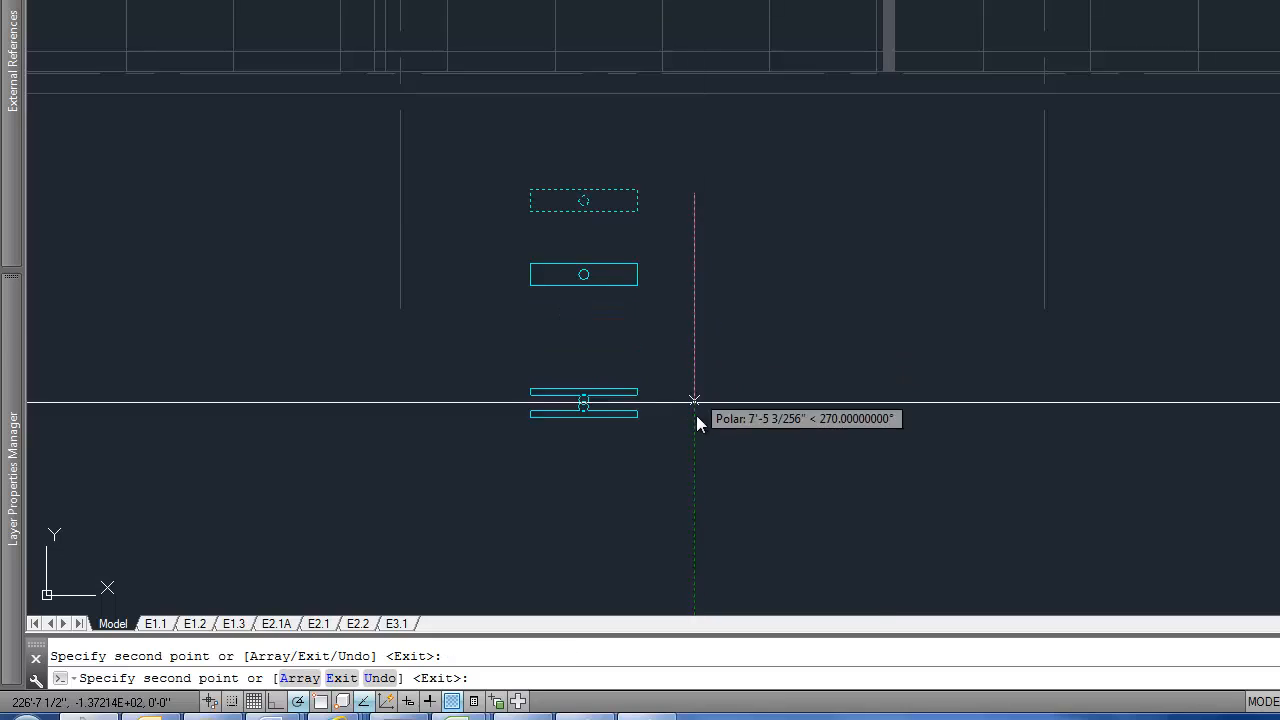
{"action": "left_click", "coordinate": [694, 473]}
{"action": "left_click", "coordinate": [694, 546]}
{"action": "key", "text": "space"}
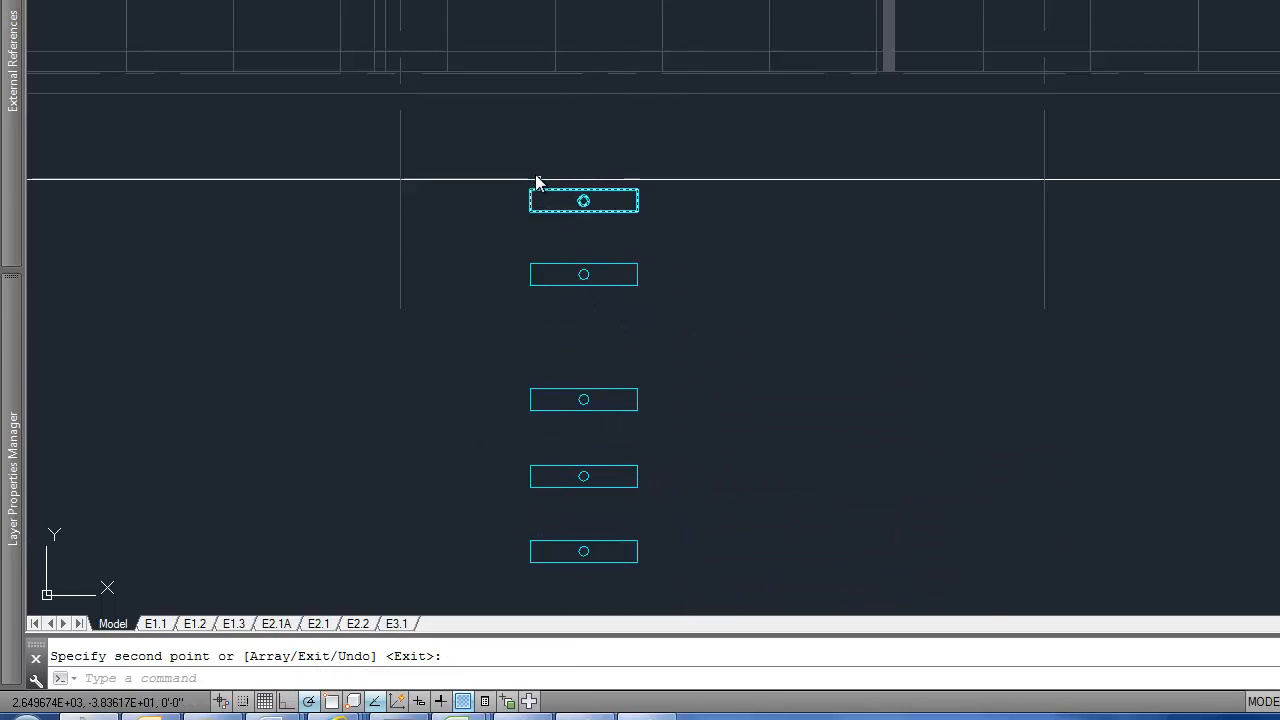
- Copy the column of five surface wraps horizontally three times to make four columns
{"action": "type", "text": "c"}
{"action": "key", "text": "space"}
{"action": "left_click", "coordinate": [513, 169]}
{"action": "left_click", "coordinate": [701, 561]}
{"action": "key", "text": "space"}
{"action": "left_click", "coordinate": [682, 417]}
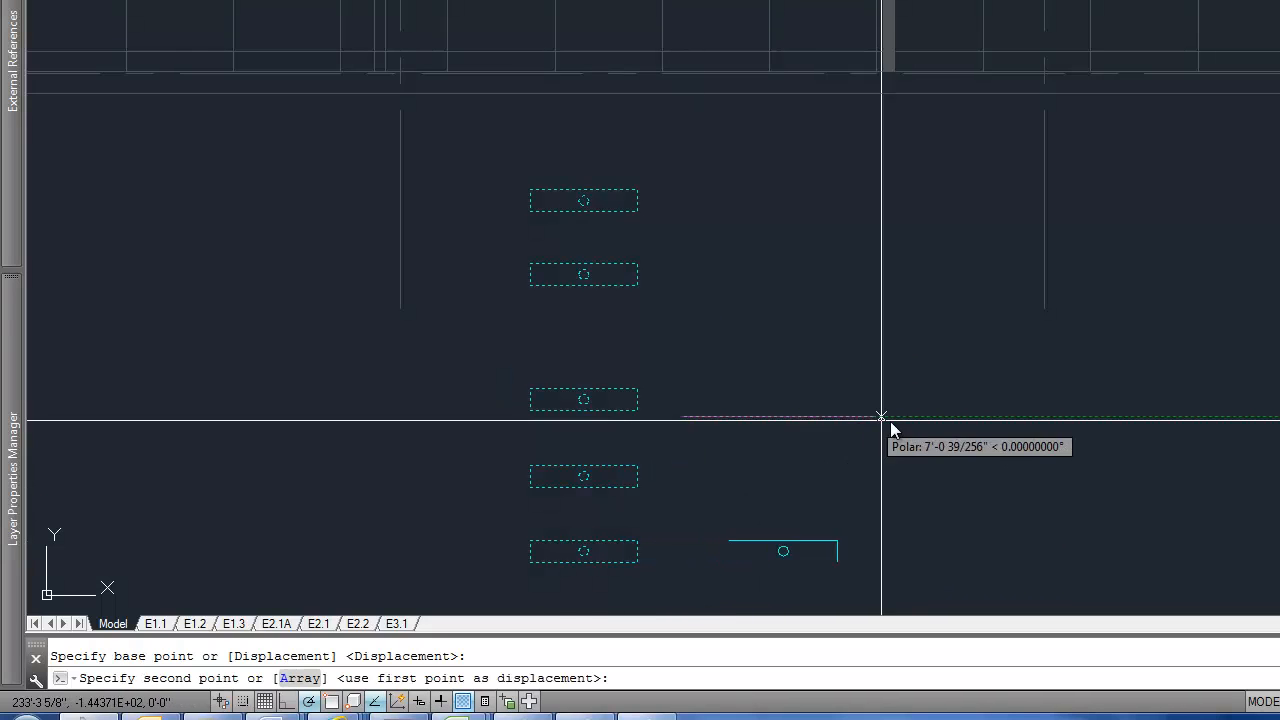
{"action": "left_click", "coordinate": [899, 417]}
{"action": "left_click", "coordinate": [1155, 416]}
{"action": "left_click", "coordinate": [1279, 416]}
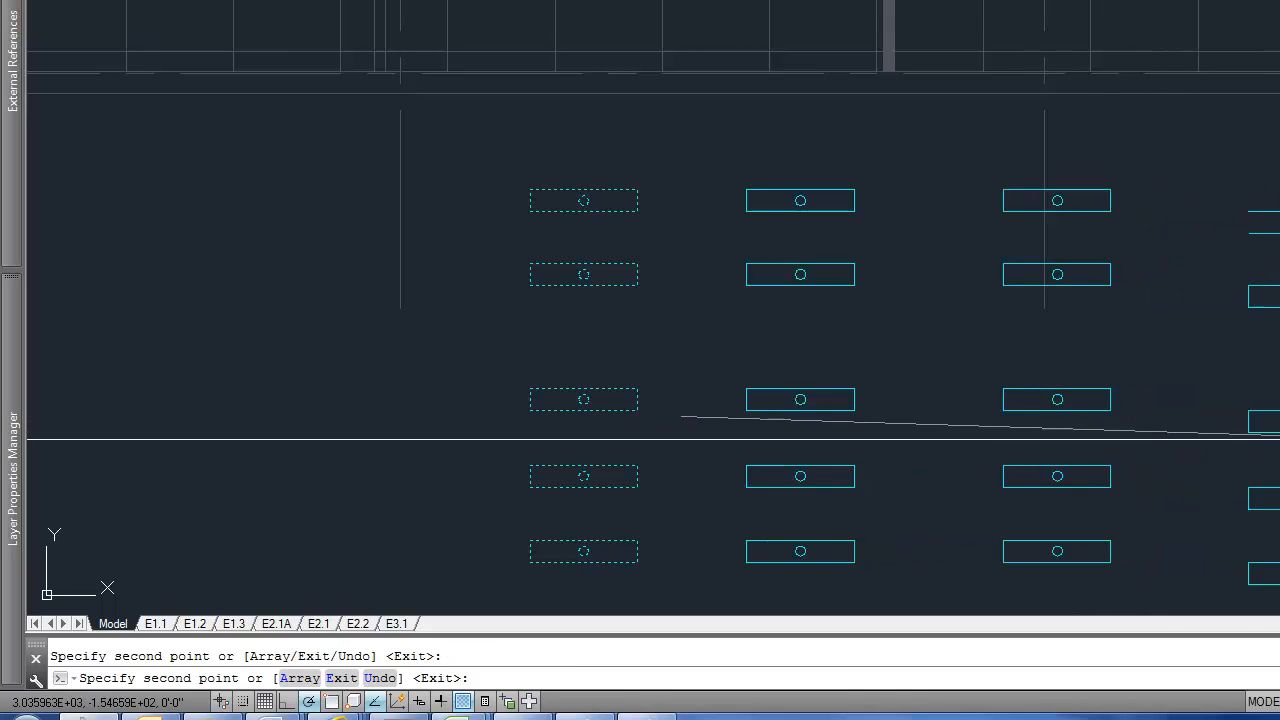
{"action": "key", "text": "space"}
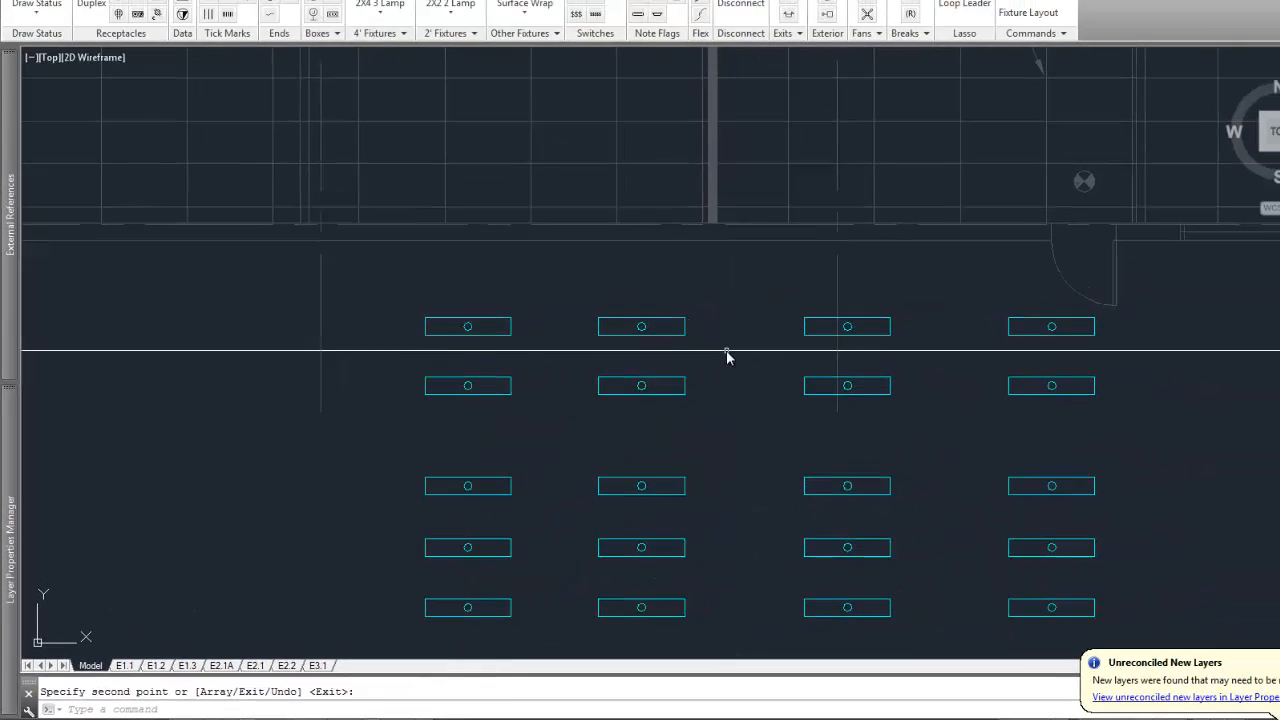
- In the Fixture Type Manager, set the default fixture type to B, label all the surface wraps with it, and close the manager
{"action": "type", "text": "ft"}
{"action": "key", "text": "Return"}
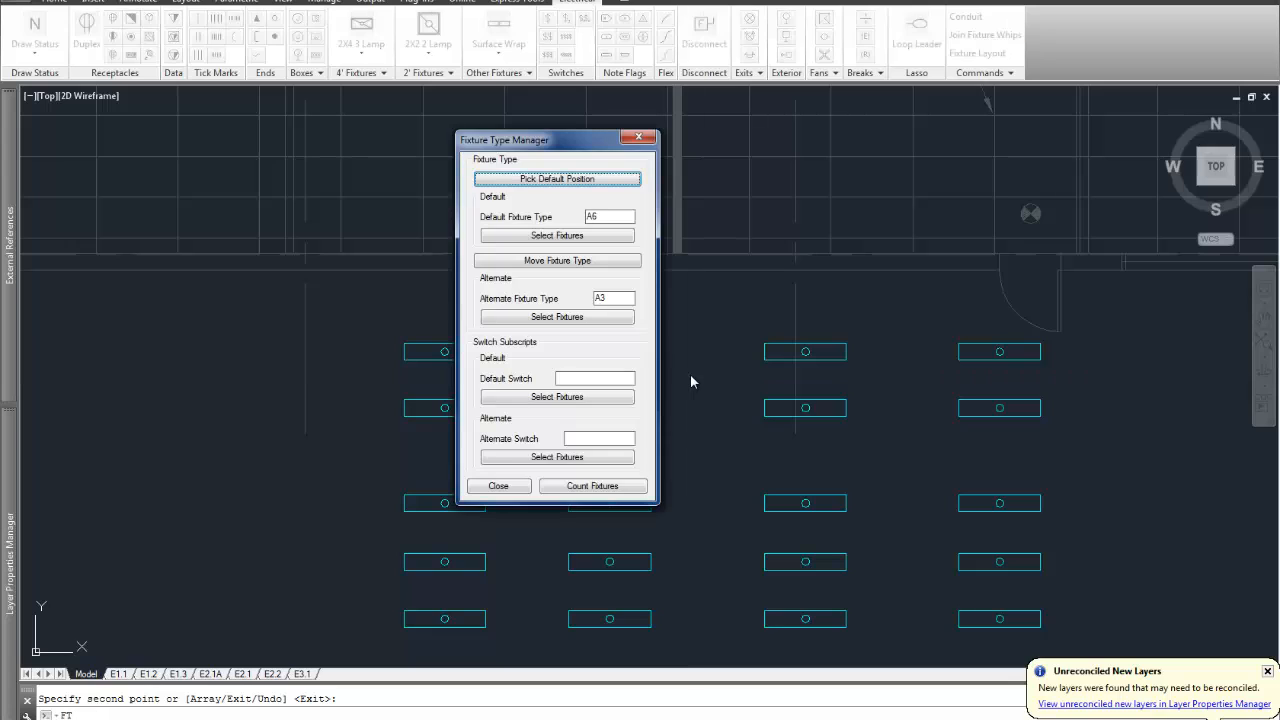
{"action": "left_click_drag", "start_coordinate": [632, 148], "coordinate": [1073, 240]}
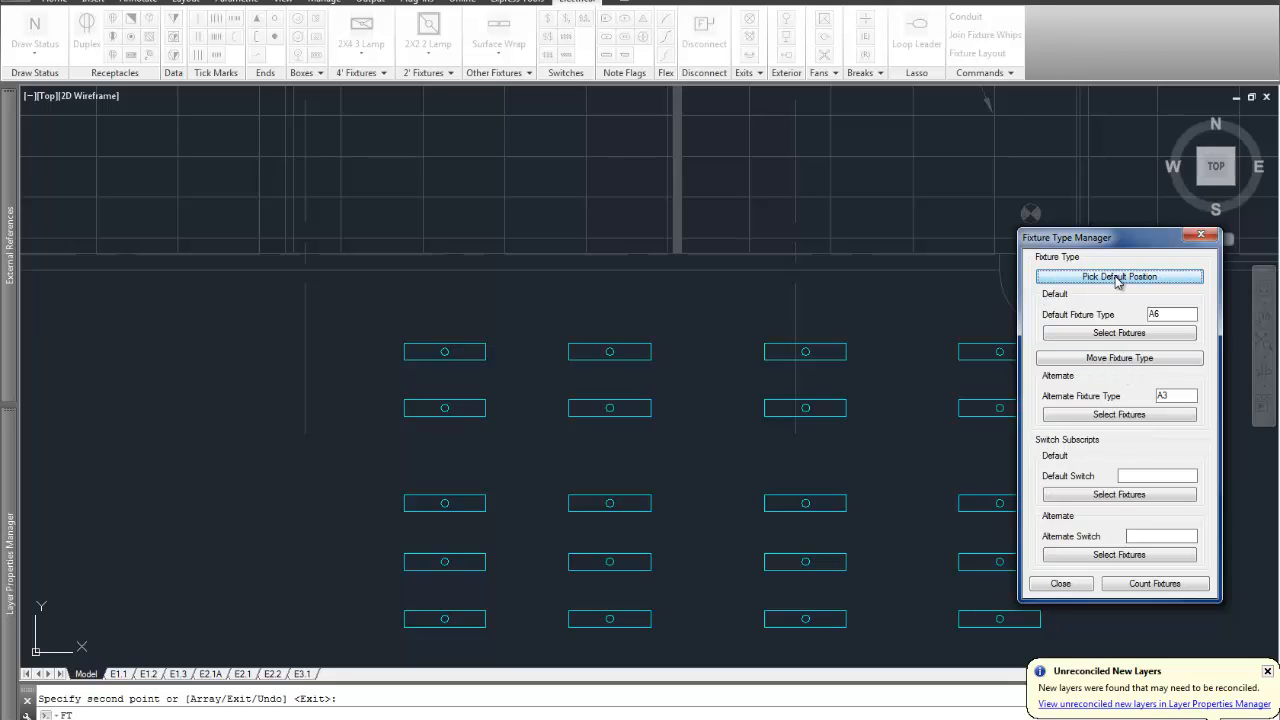
{"action": "double_click", "coordinate": [1156, 314]}
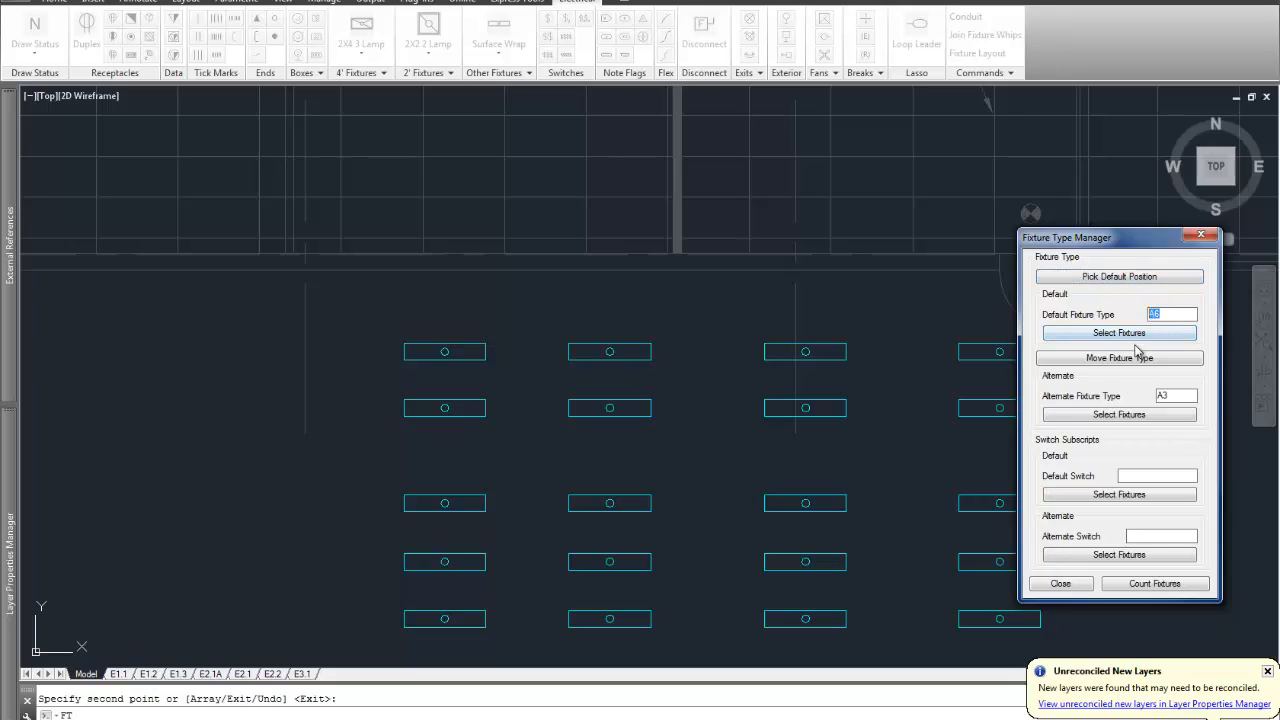
{"action": "key", "text": "Return"}
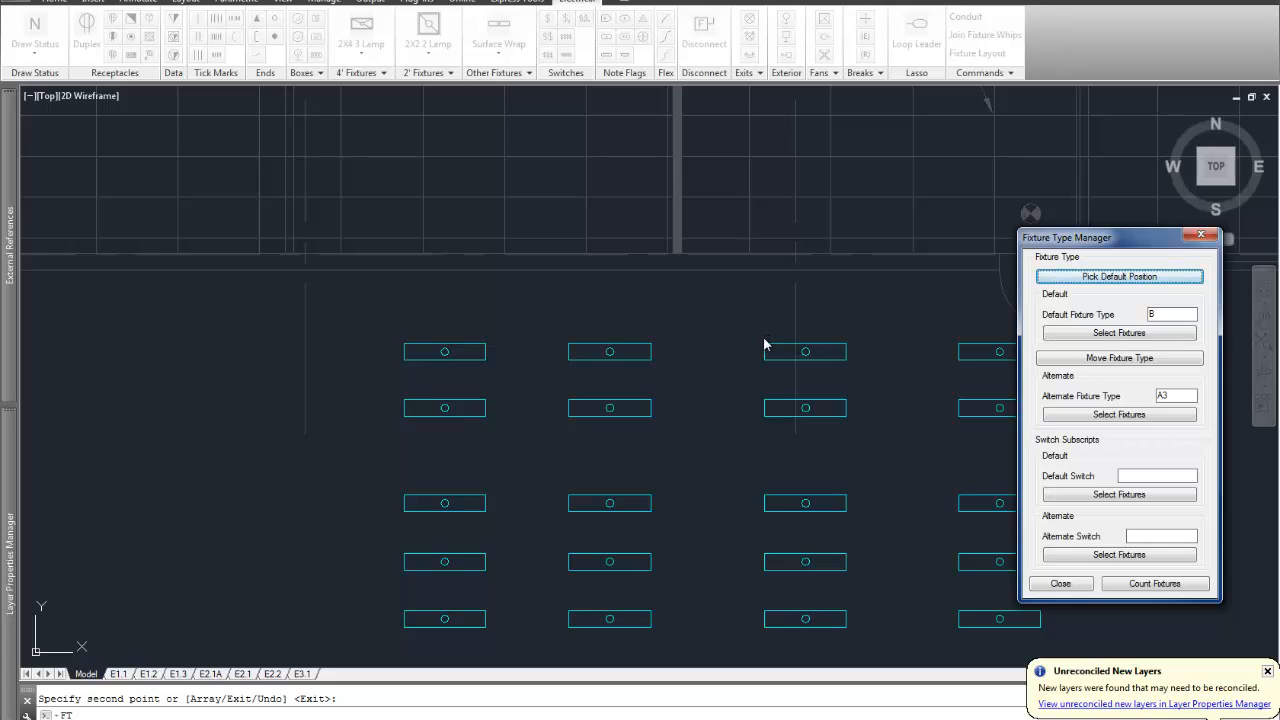
{"action": "left_click", "coordinate": [1122, 333]}
{"action": "middle_click_drag", "start_coordinate": [794, 366], "coordinate": [663, 271]}
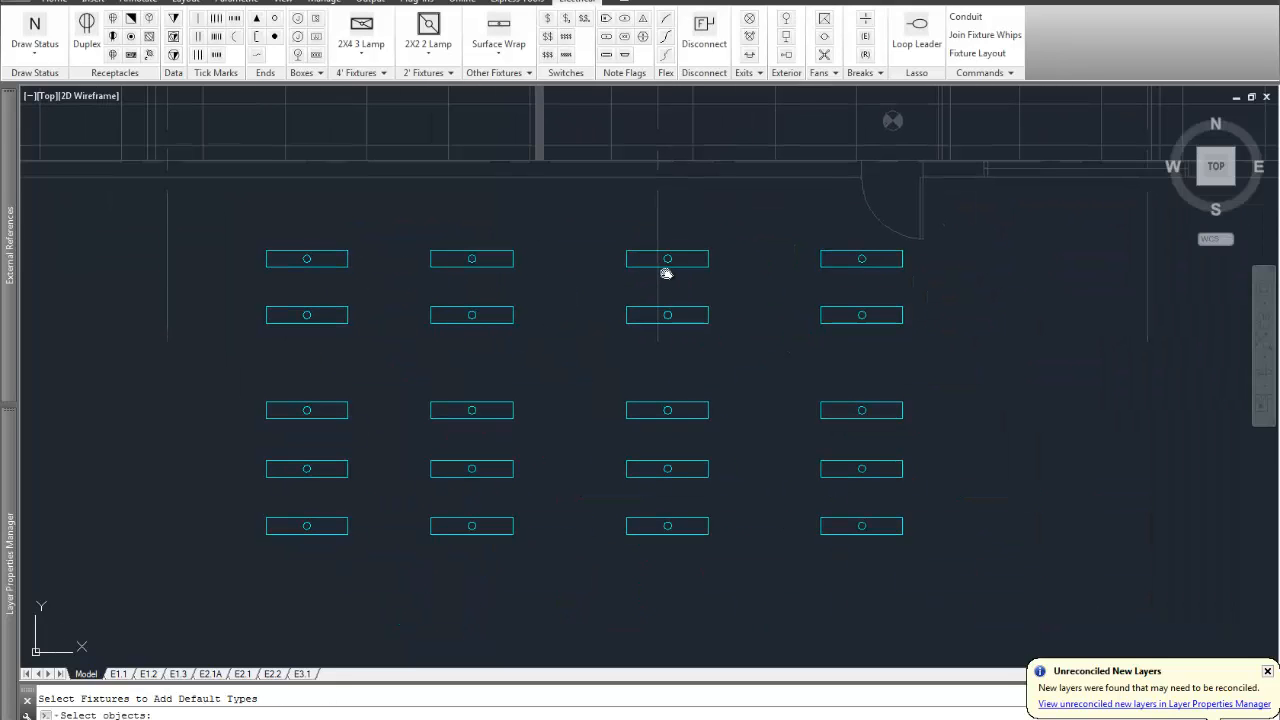
{"action": "left_click", "coordinate": [222, 212]}
{"action": "left_click", "coordinate": [930, 558]}
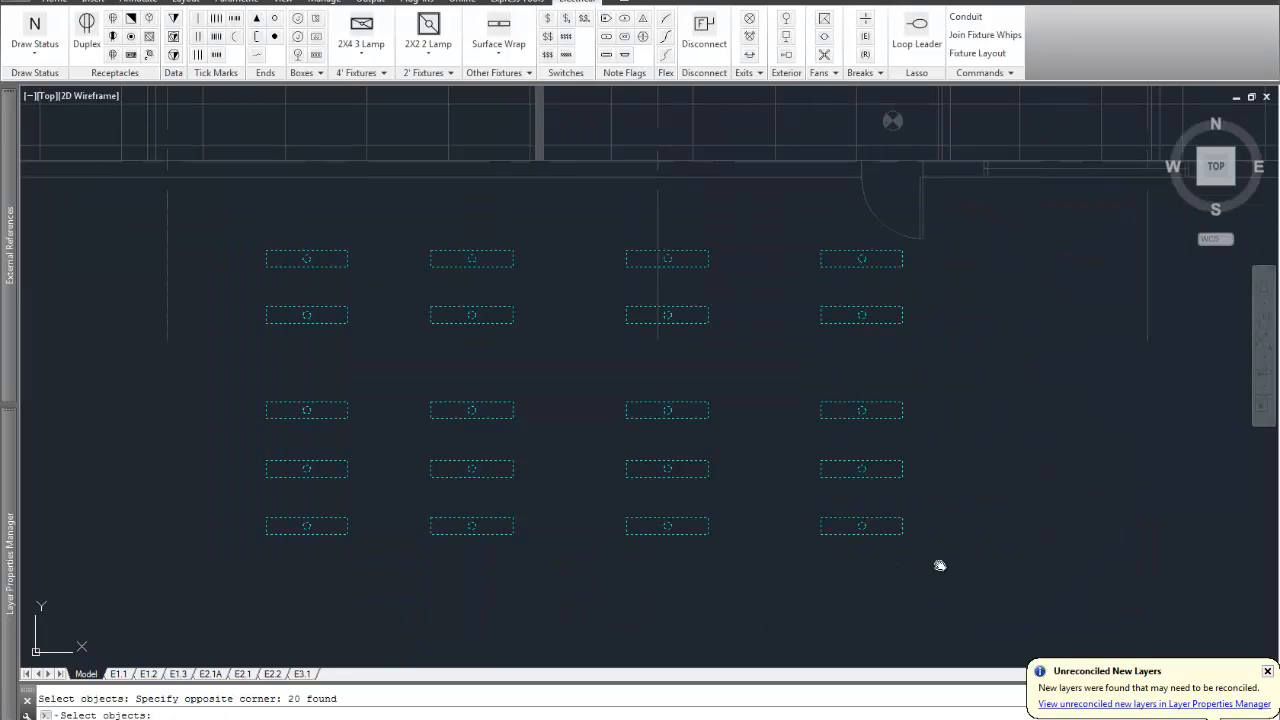
{"action": "key", "text": "Return"}
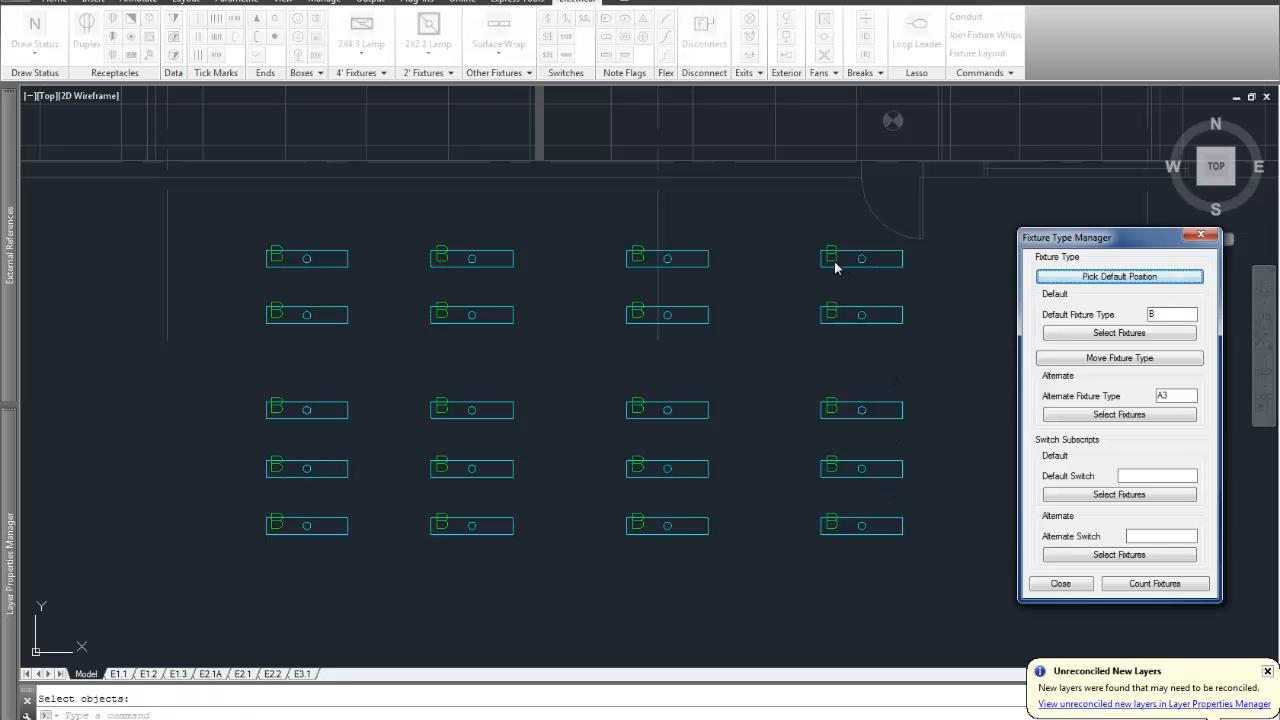
{"action": "left_click", "coordinate": [1060, 583]}
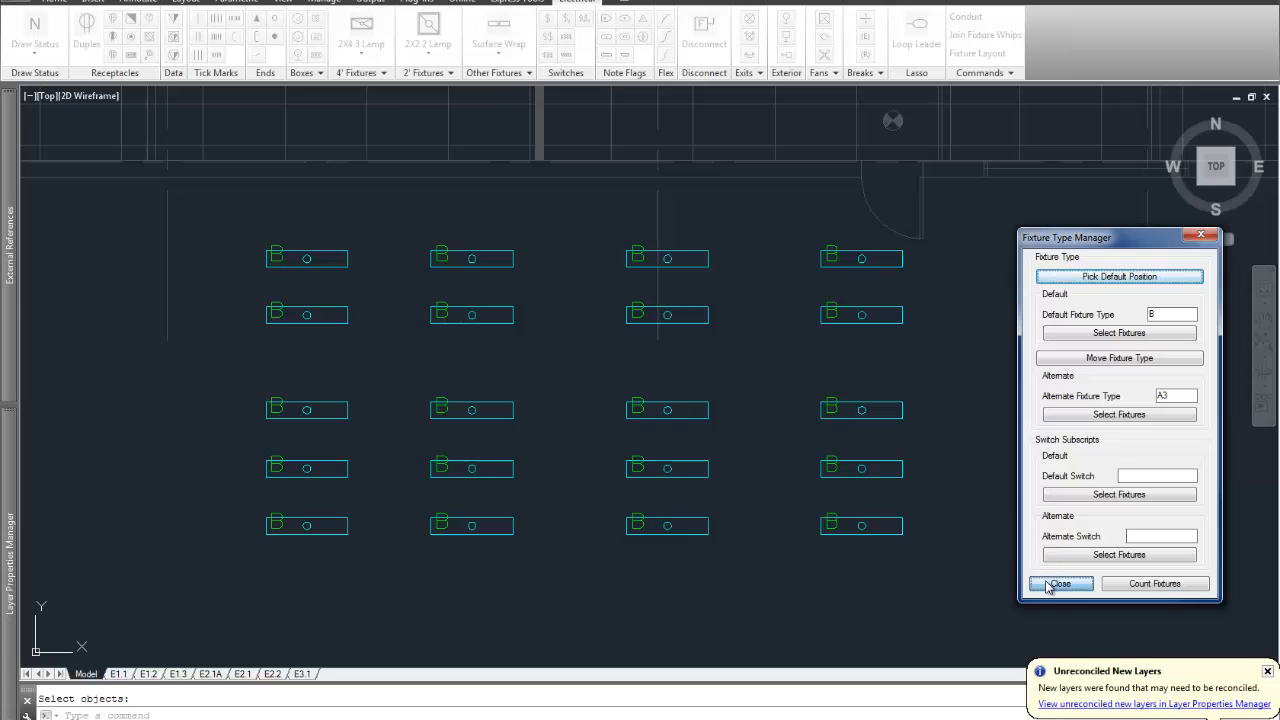
- Examine how the B label sits against the outline of the rightmost surface wrap in the first row
{"action": "scroll", "coordinate": [829, 262], "scroll_direction": "up", "scroll_amount": 8}
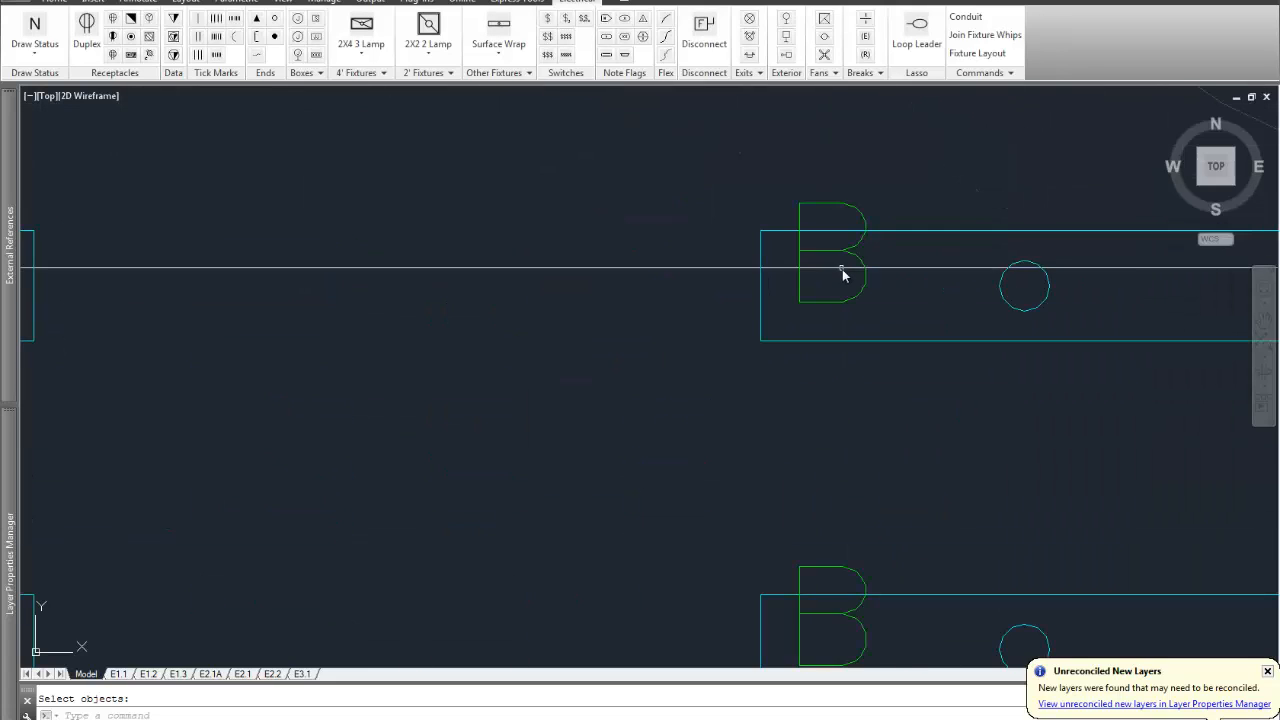
{"action": "left_click", "coordinate": [762, 341]}
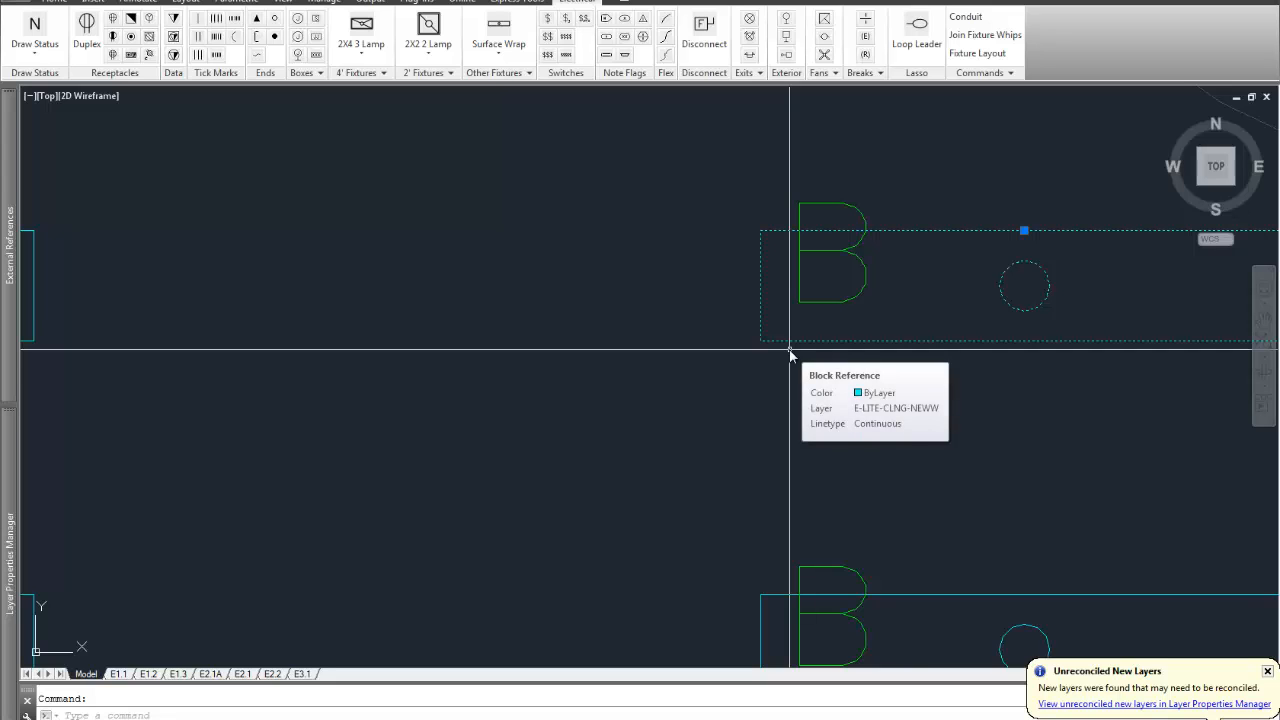
{"action": "scroll", "coordinate": [741, 365], "scroll_direction": "down", "scroll_amount": 8}
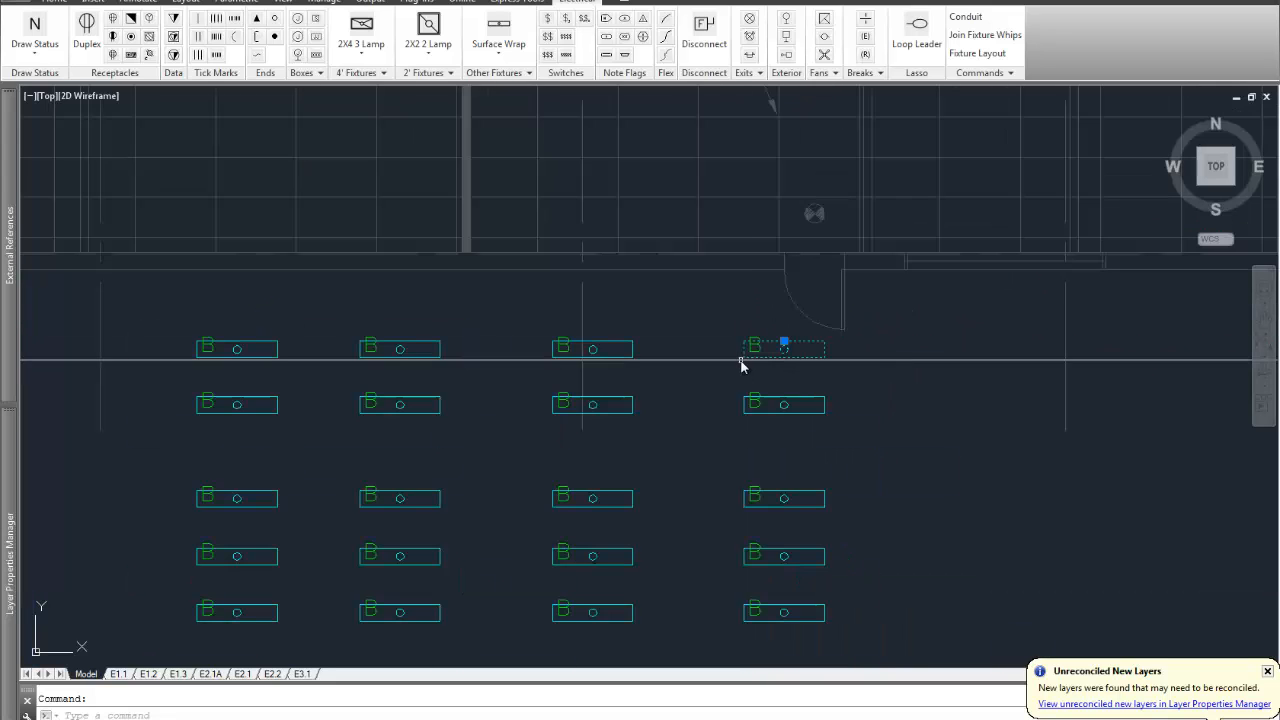
{"action": "middle_click_drag", "start_coordinate": [714, 420], "coordinate": [729, 355]}
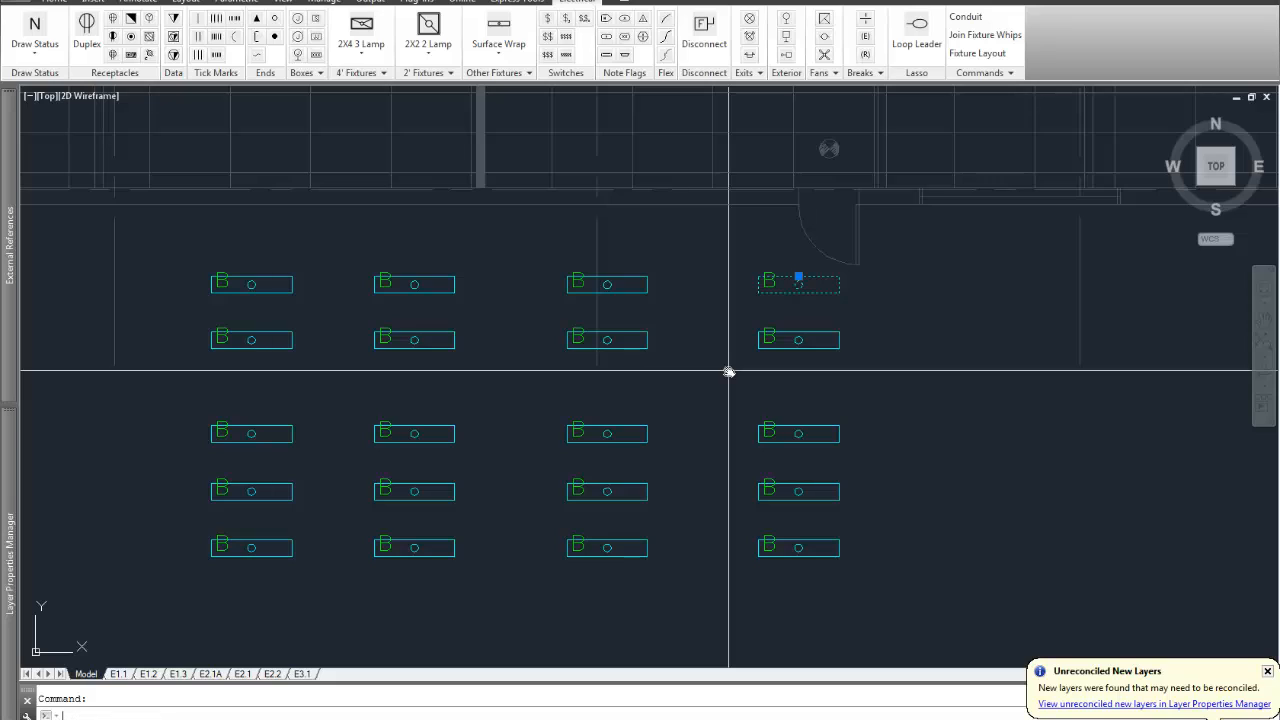
{"action": "key", "text": "Escape"}
- Reopen the Fixture Type Manager and pick the upper-left end of a rightmost-column surface wrap as the default label position
{"action": "type", "text": "FT"}
{"action": "key", "text": "Return"}
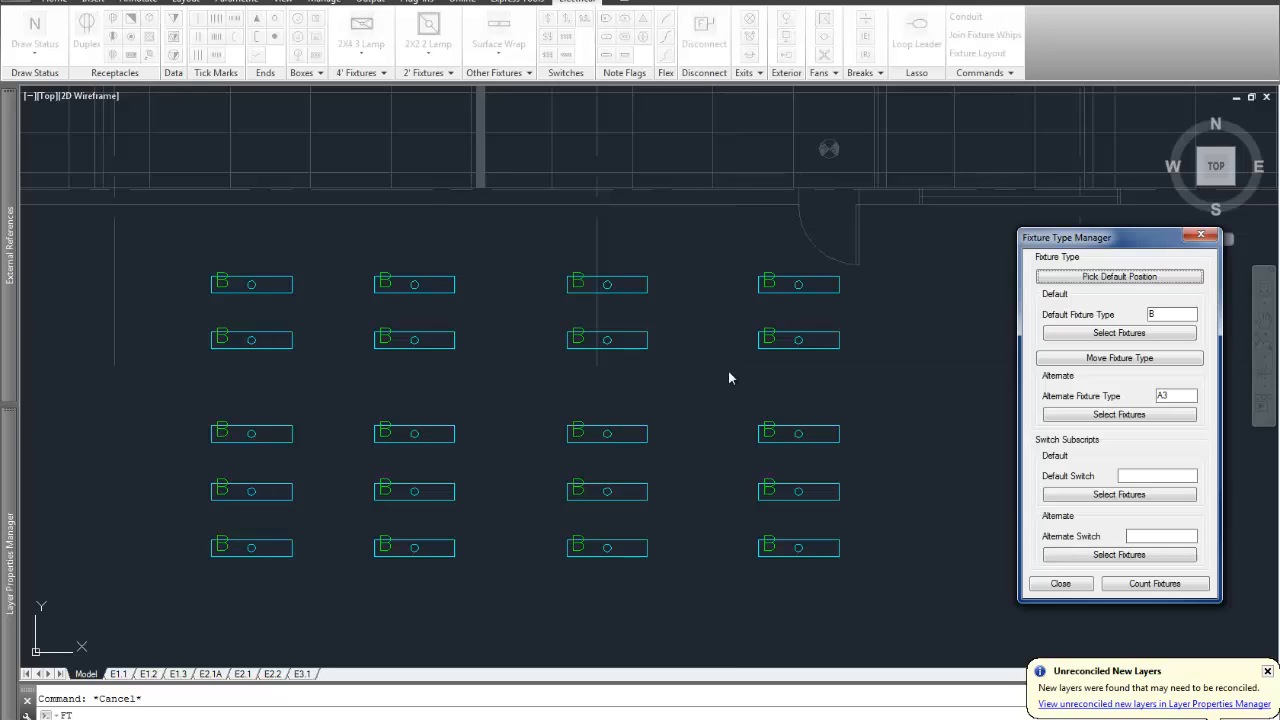
{"action": "left_click", "coordinate": [1131, 281]}
{"action": "scroll", "coordinate": [758, 338], "scroll_direction": "up", "scroll_amount": 6}
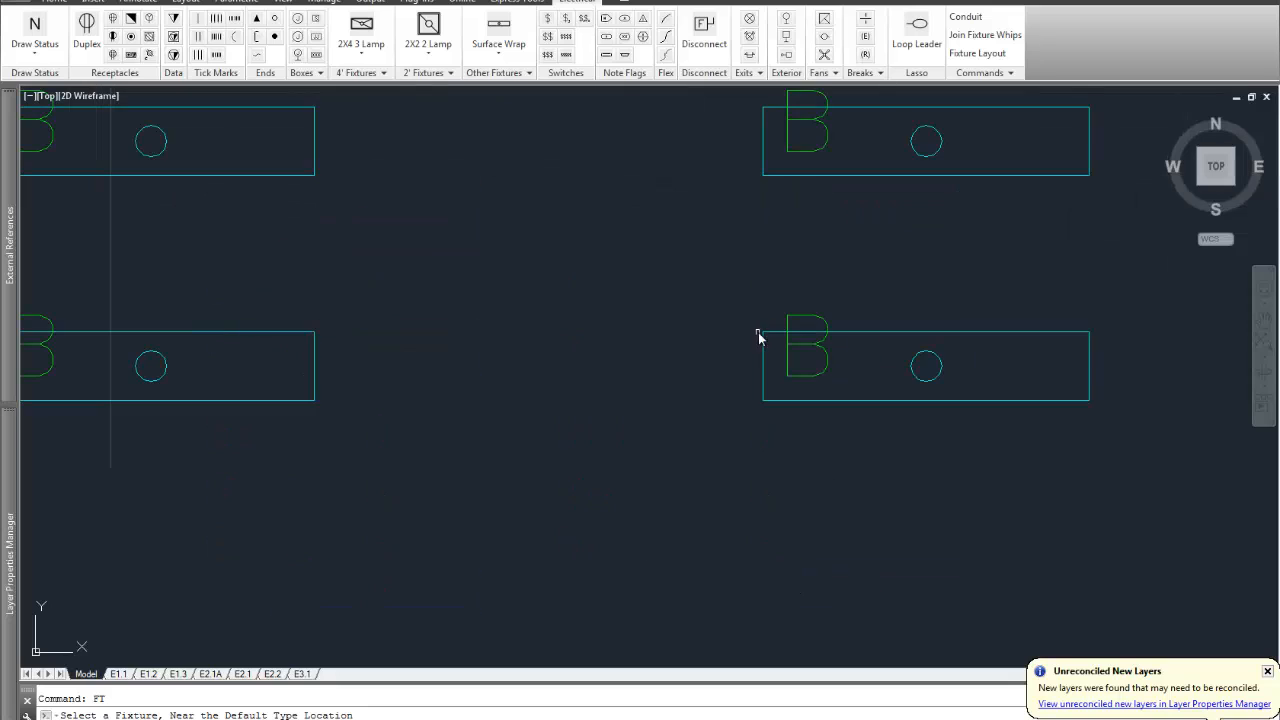
{"action": "left_click", "coordinate": [773, 338]}
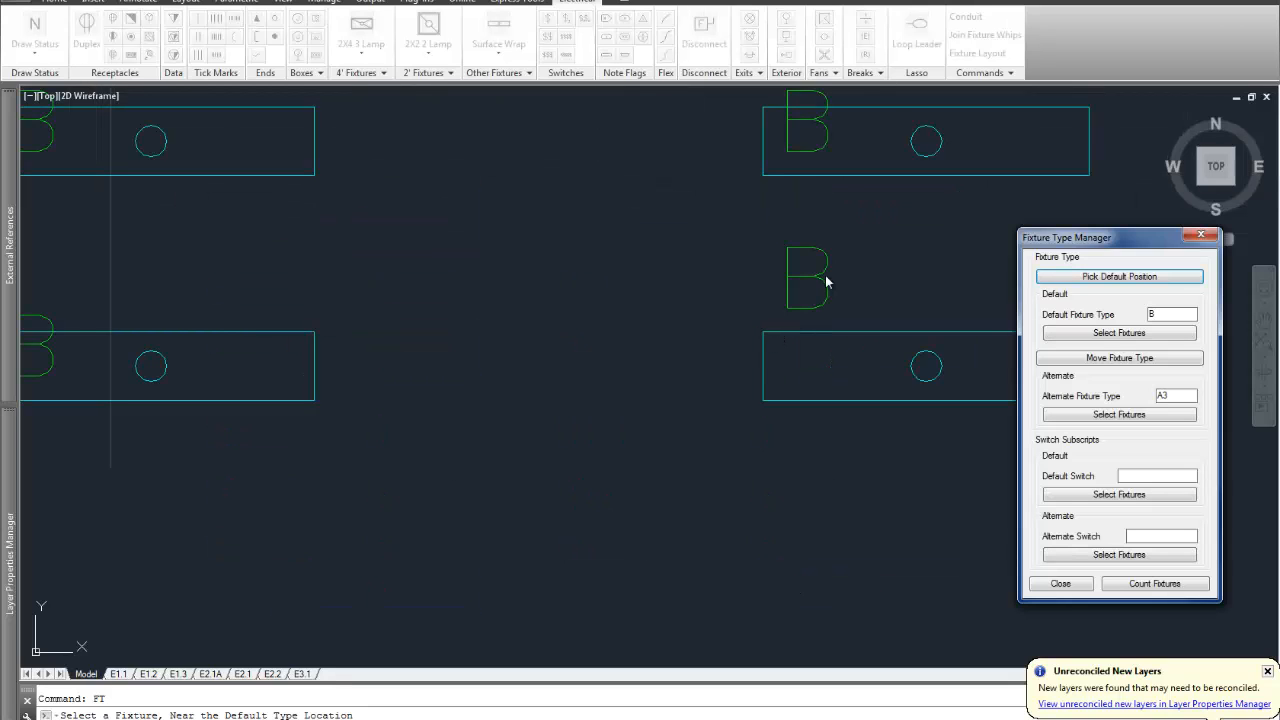
- Reapply the default type B to all the surface wraps so their labels sit above the left ends
{"action": "left_click", "coordinate": [1107, 334]}
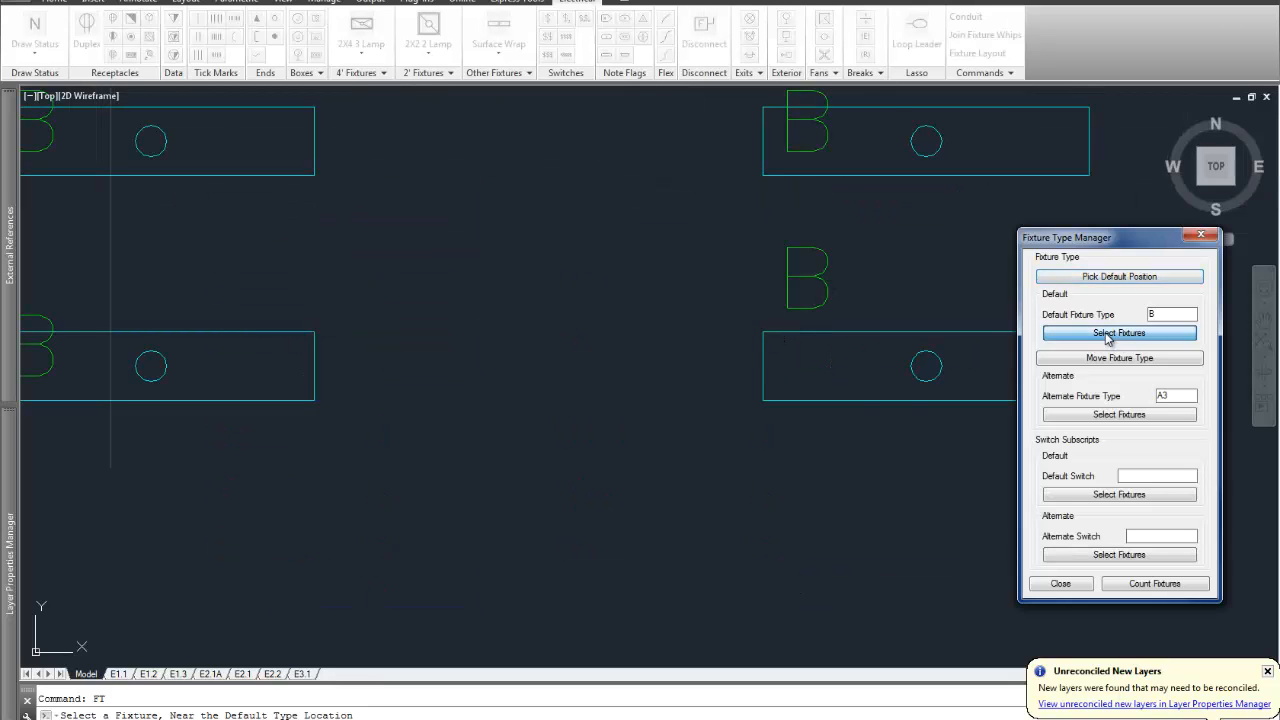
{"action": "scroll", "coordinate": [845, 402], "scroll_direction": "down", "scroll_amount": 6}
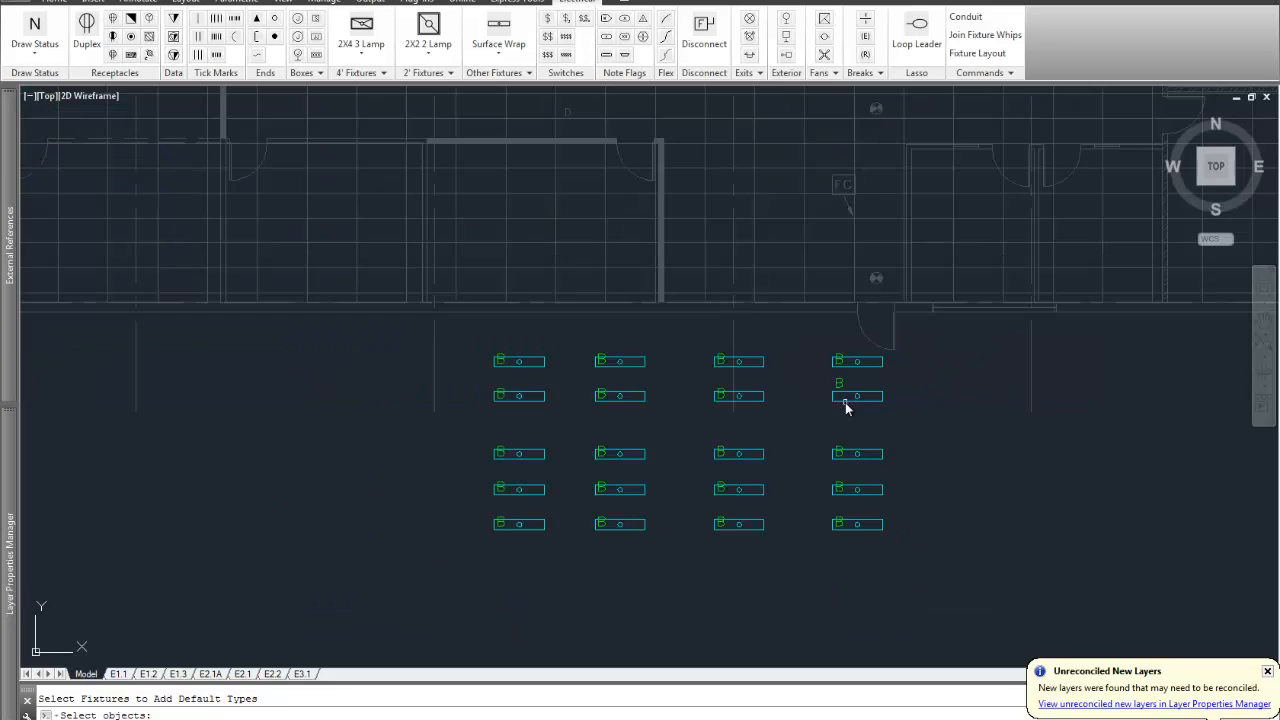
{"action": "left_click", "coordinate": [468, 343]}
{"action": "left_click", "coordinate": [917, 558]}
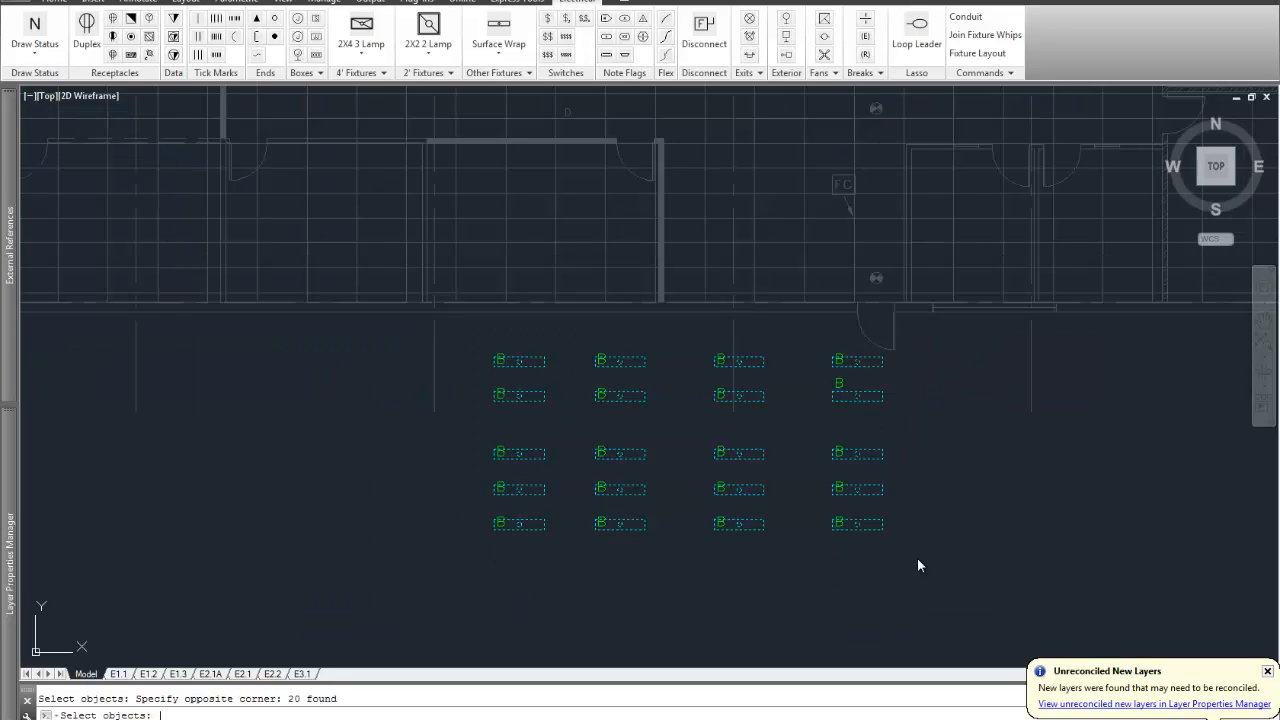
{"action": "key", "text": "Return"}
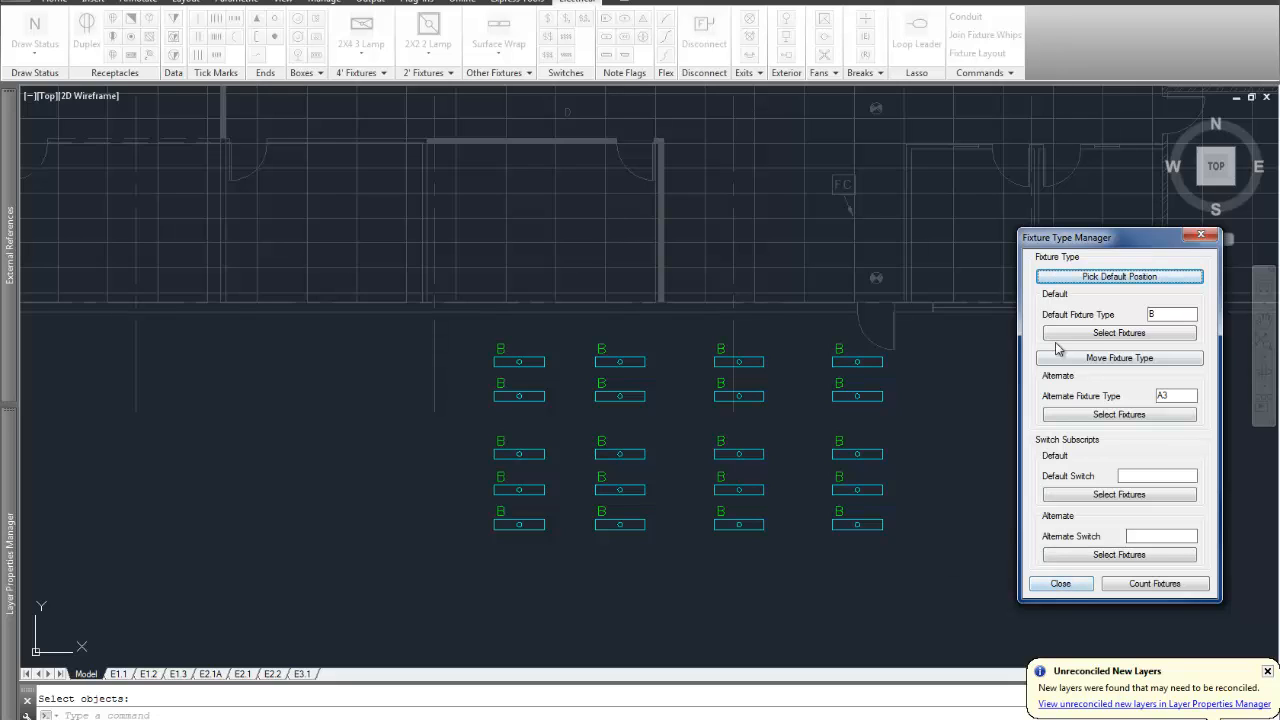
- Pick the right end of the first row's rightmost surface wrap as the new default label position
{"action": "left_click", "coordinate": [1104, 280]}
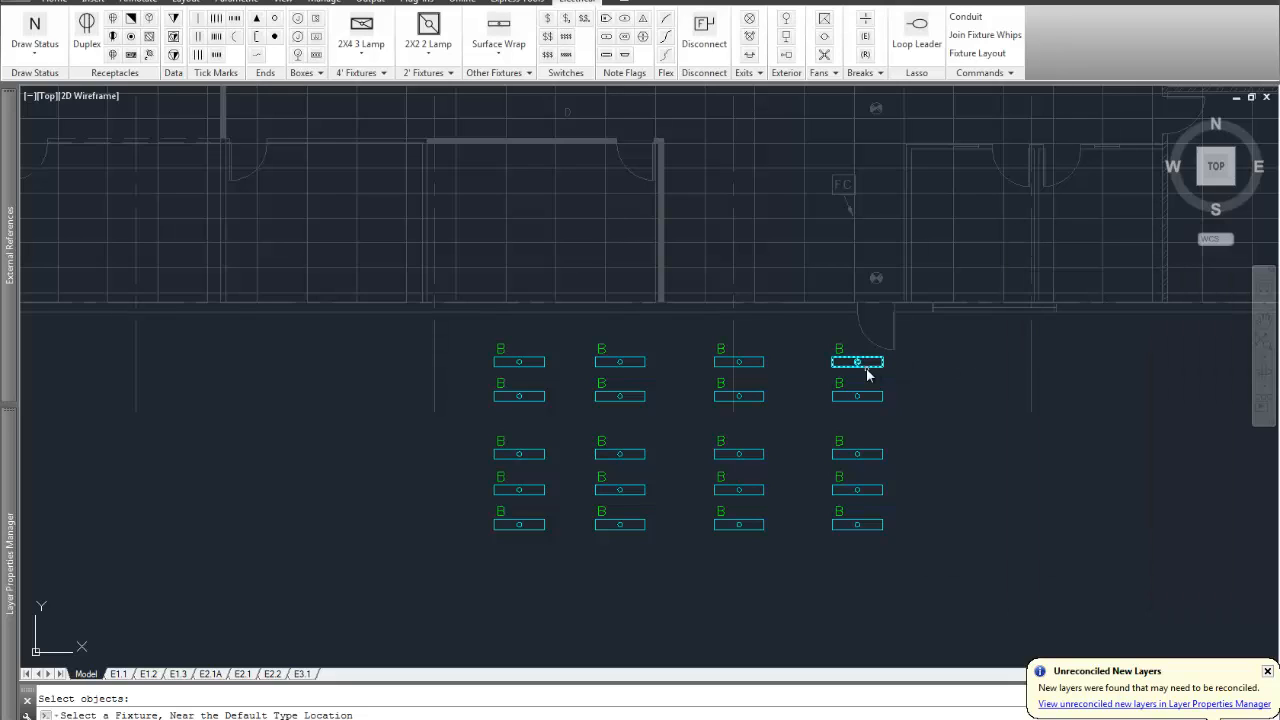
{"action": "scroll", "coordinate": [872, 366], "scroll_direction": "up", "scroll_amount": 5}
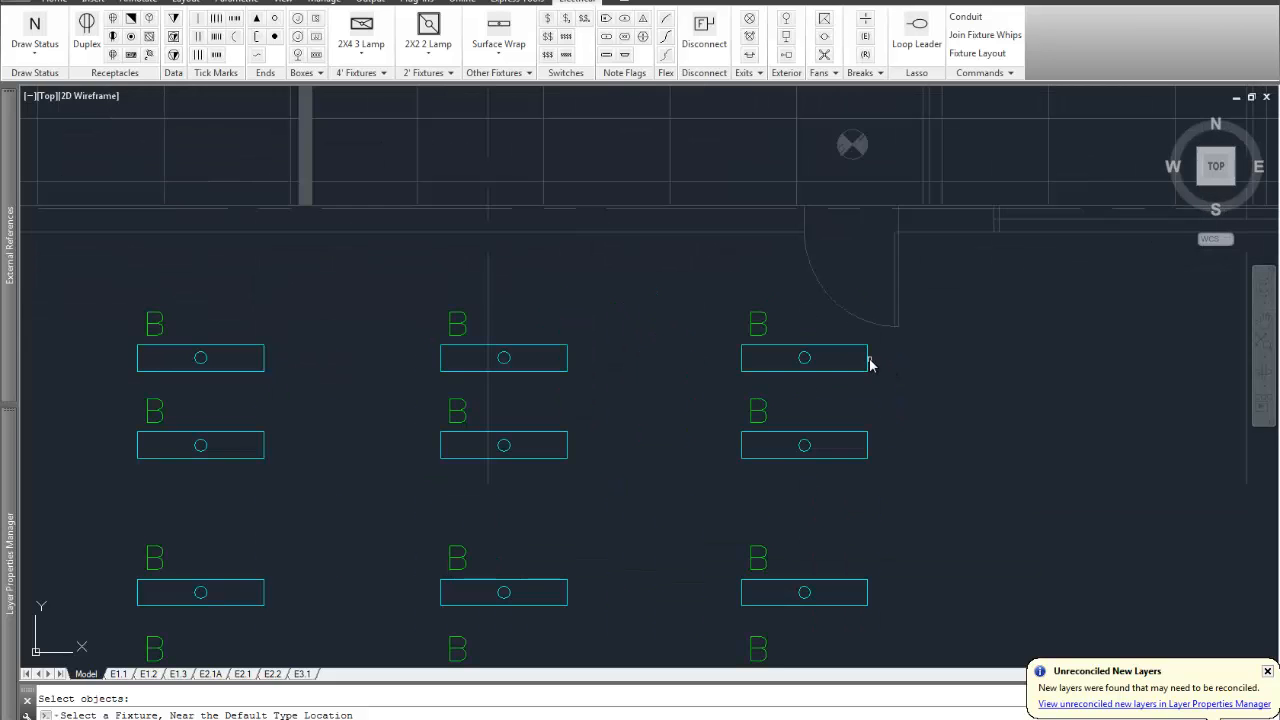
{"action": "left_click", "coordinate": [867, 356]}
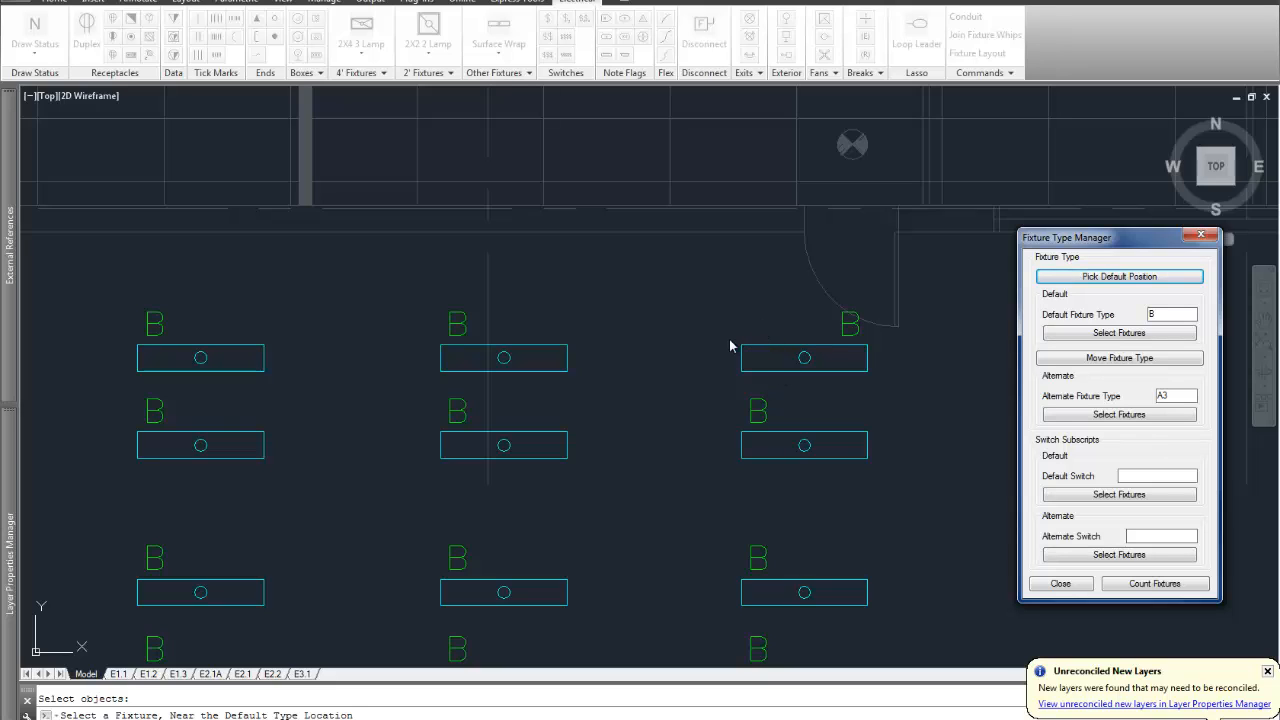
- Reapply the default type B to all the surface wraps so their labels sit above the right ends
{"action": "left_click", "coordinate": [1104, 333]}
{"action": "scroll", "coordinate": [1076, 364], "scroll_direction": "down", "scroll_amount": 4}
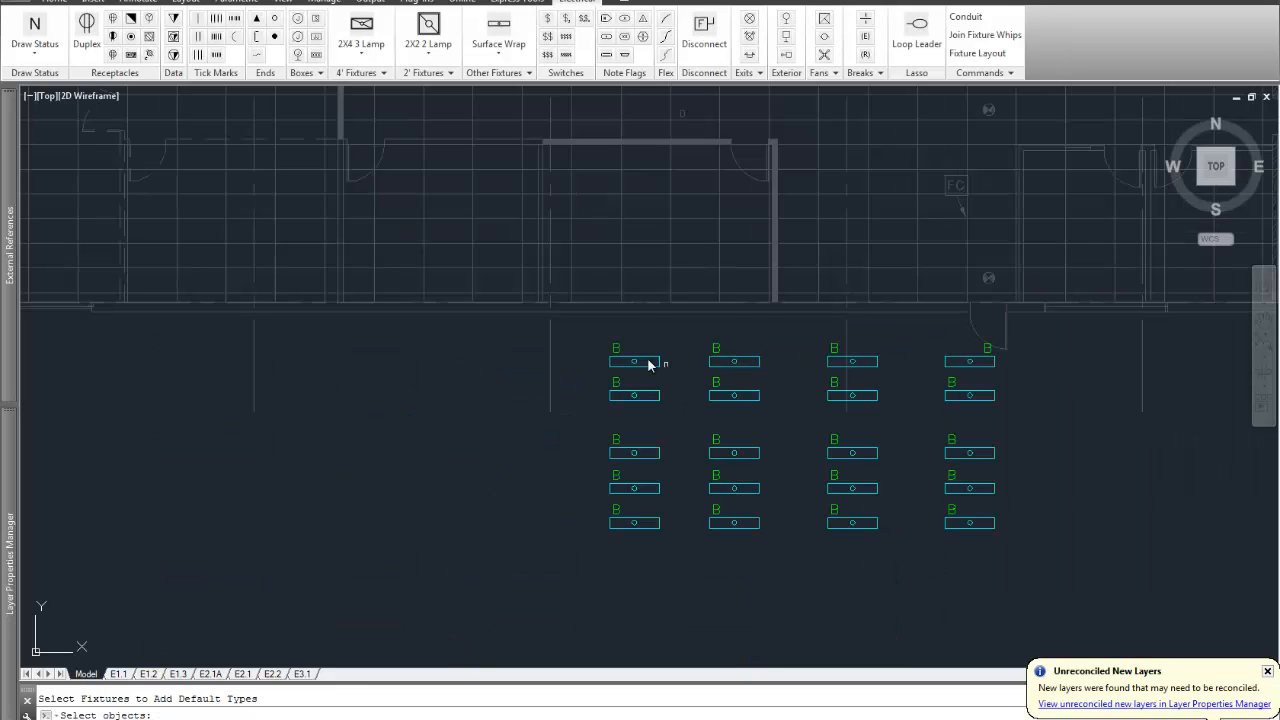
{"action": "left_click", "coordinate": [582, 324]}
{"action": "left_click", "coordinate": [1043, 563]}
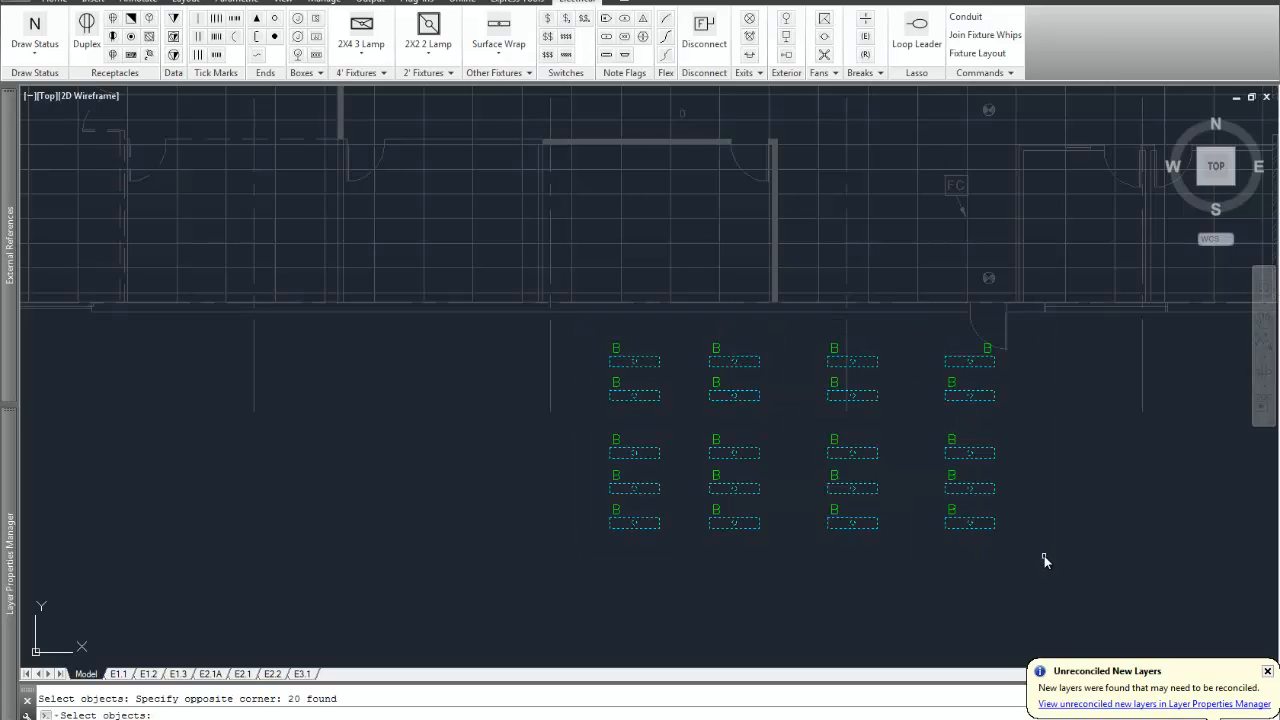
{"action": "key", "text": "Return"}
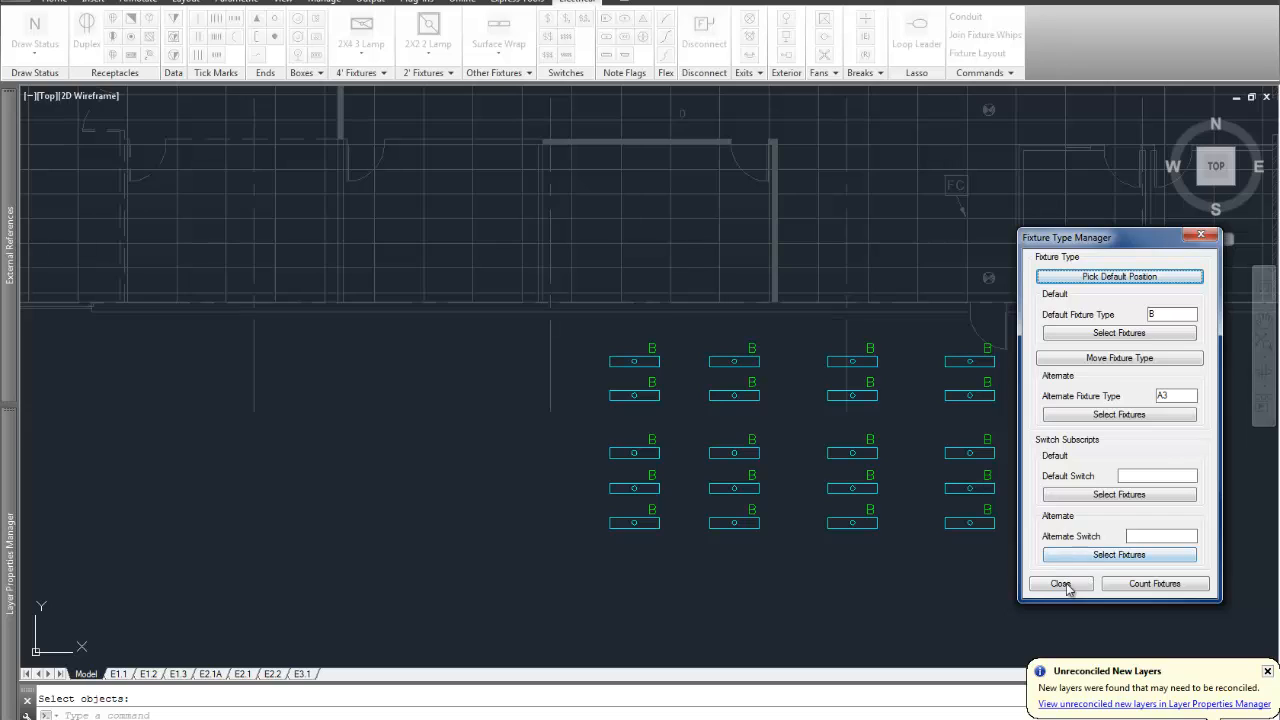
- Count the drawing's fixtures by type and close the Fixture Type Manager
{"action": "left_click", "coordinate": [1152, 584]}
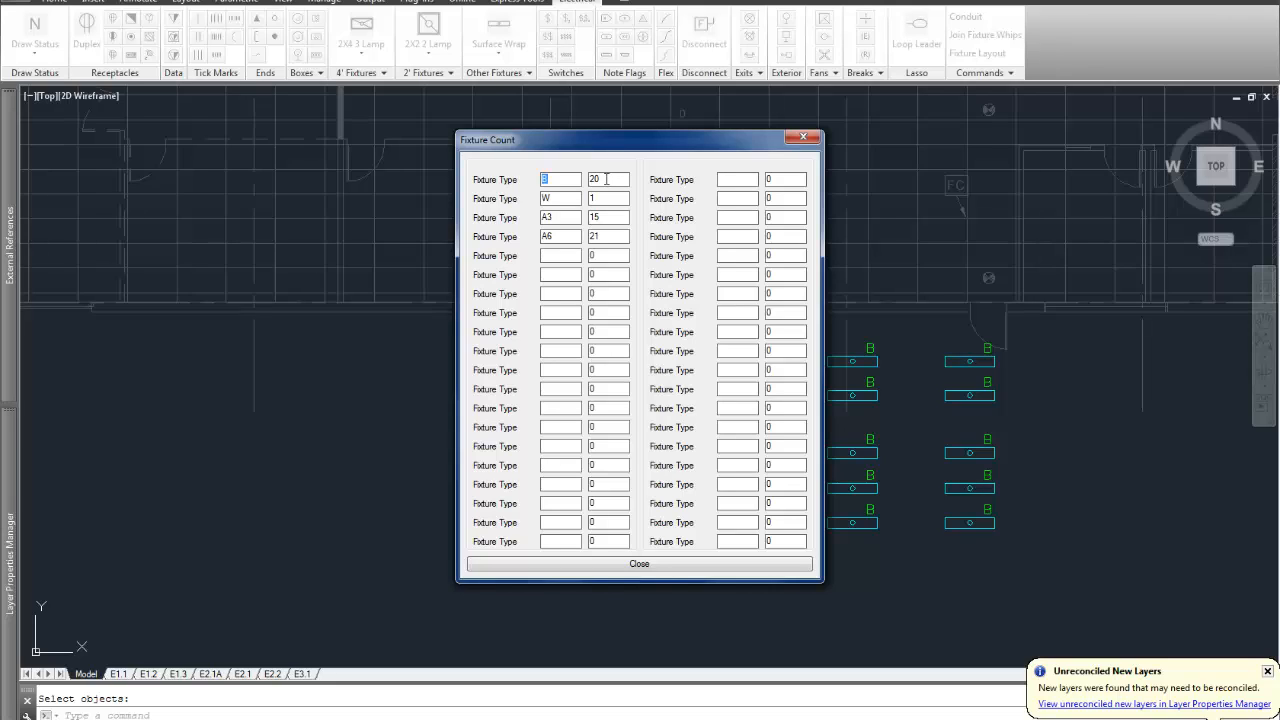
{"action": "left_click", "coordinate": [643, 567]}
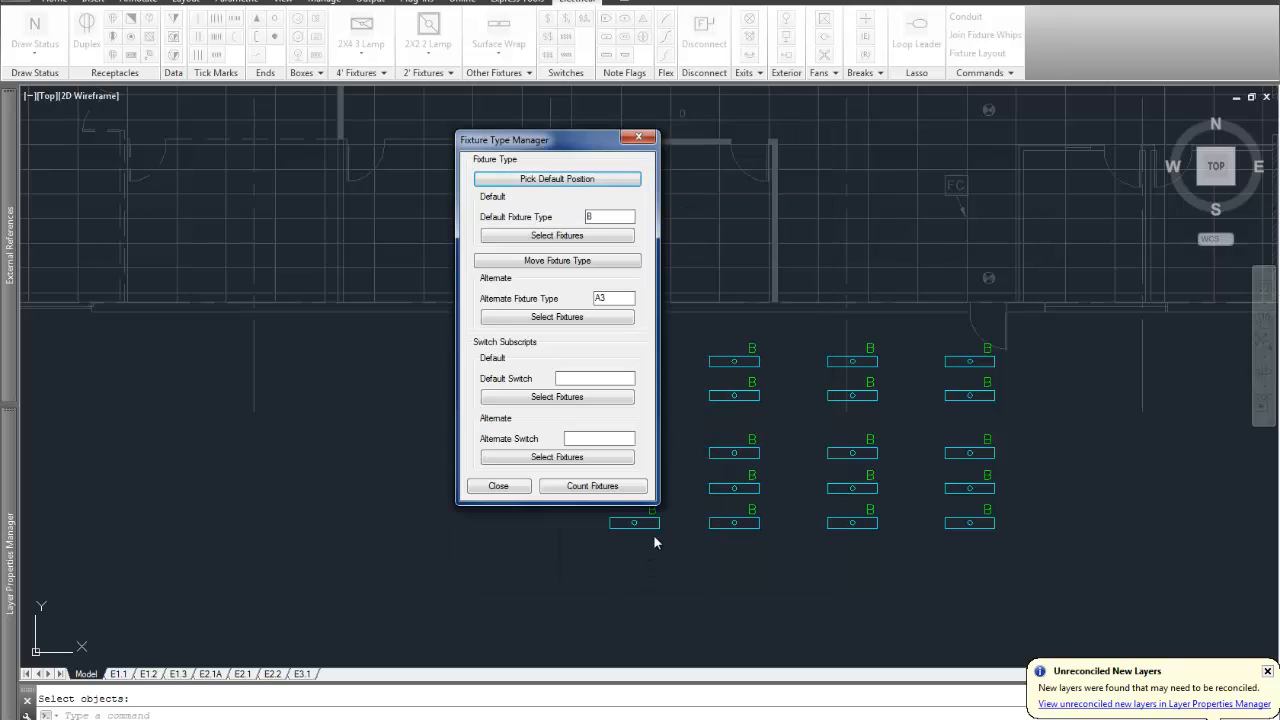
{"action": "left_click", "coordinate": [525, 486]}
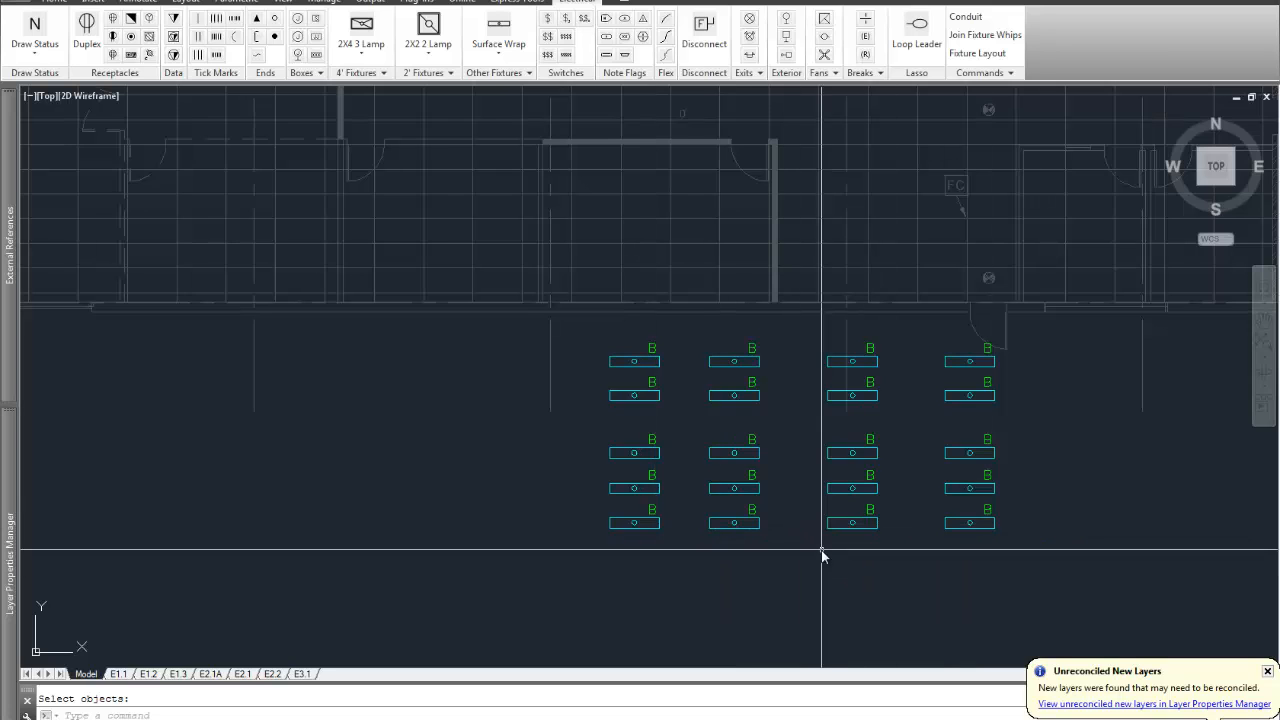
- Erase the whole grid of surface wraps together with their B labels
{"action": "type", "text": "E"}
{"action": "key", "text": "Return"}
{"action": "left_click", "coordinate": [590, 331]}
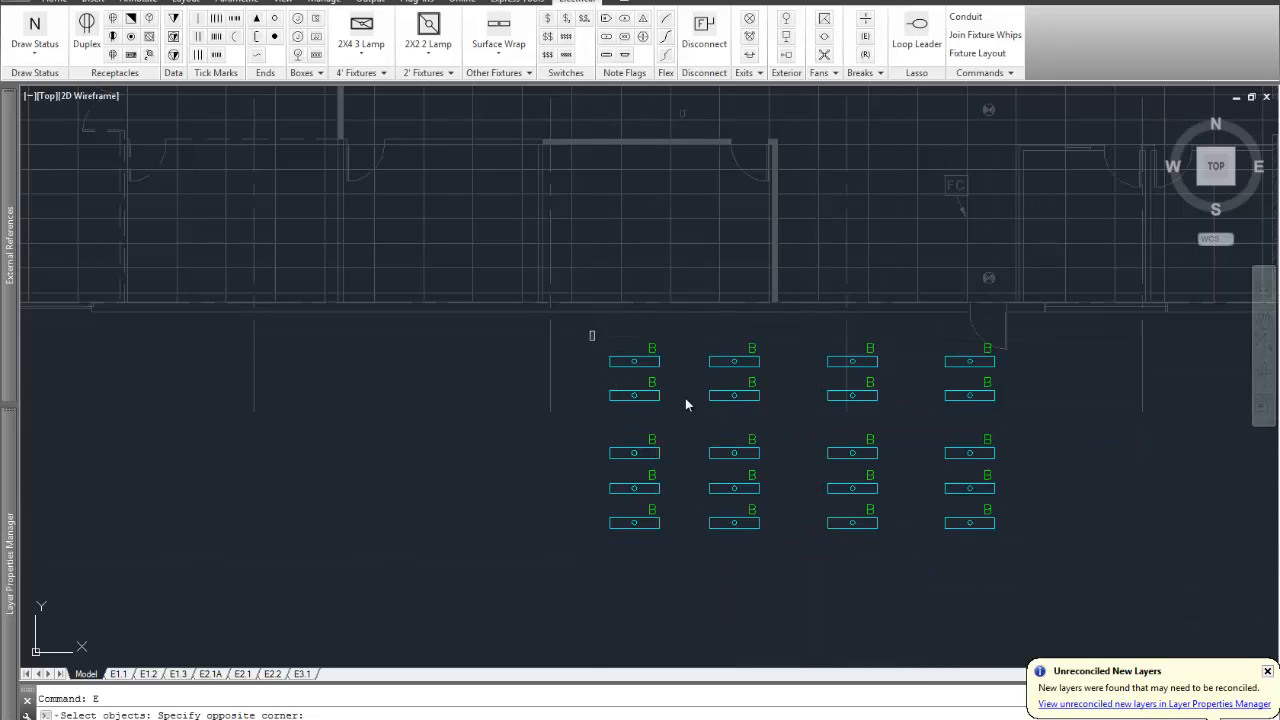
{"action": "left_click", "coordinate": [1062, 568]}
{"action": "key", "text": "Return"}
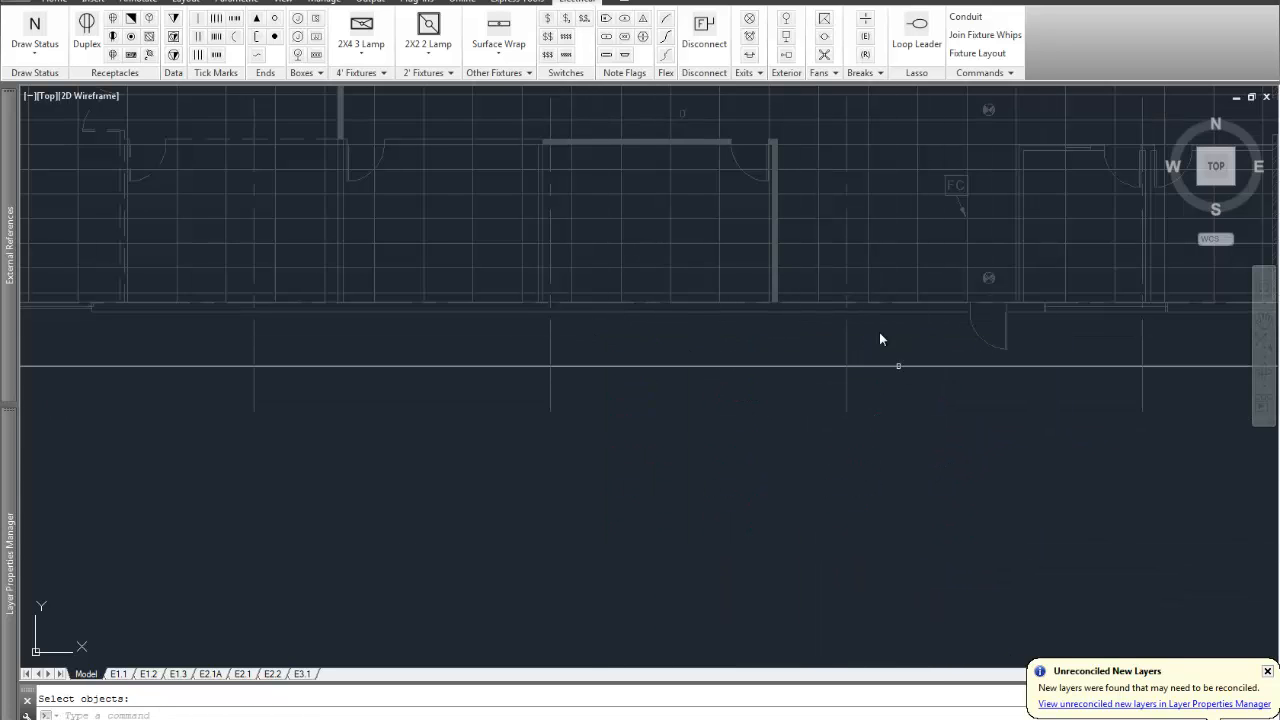
- Place a recessed downlight in the empty area below the building
{"action": "left_click", "coordinate": [491, 52]}
{"action": "left_click", "coordinate": [500, 110]}
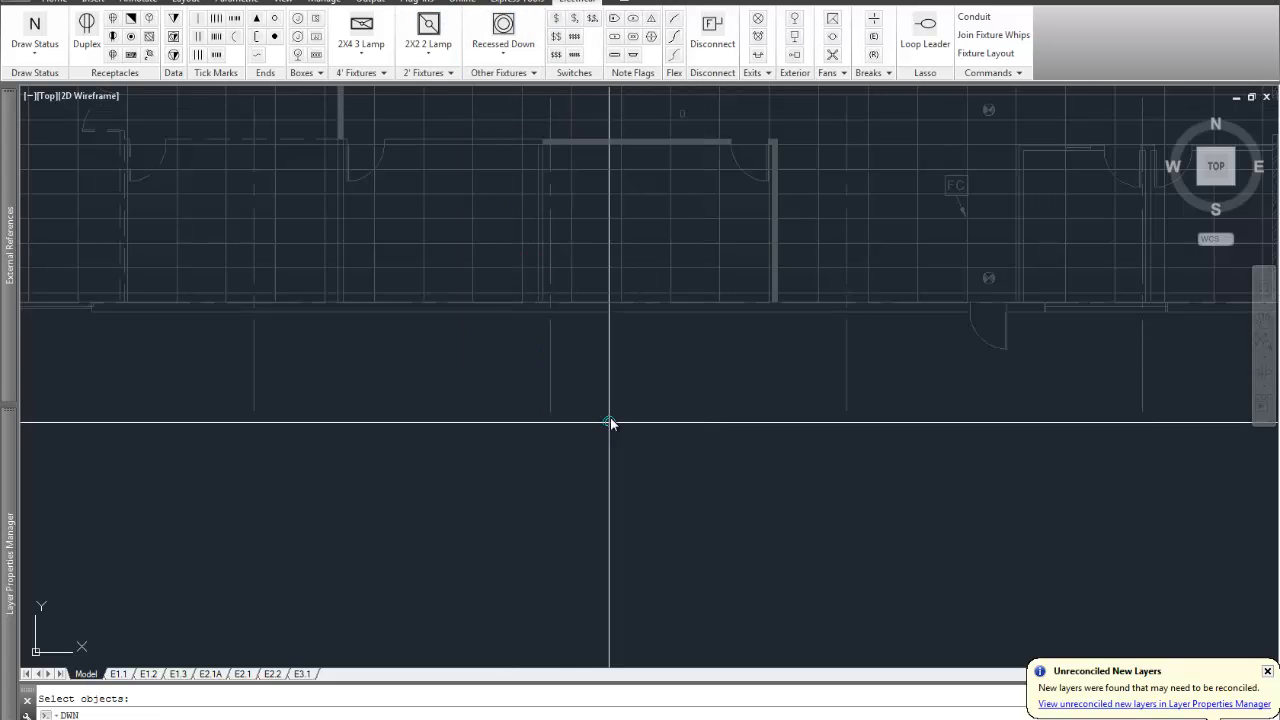
{"action": "scroll", "coordinate": [734, 443], "scroll_direction": "up", "scroll_amount": 4}
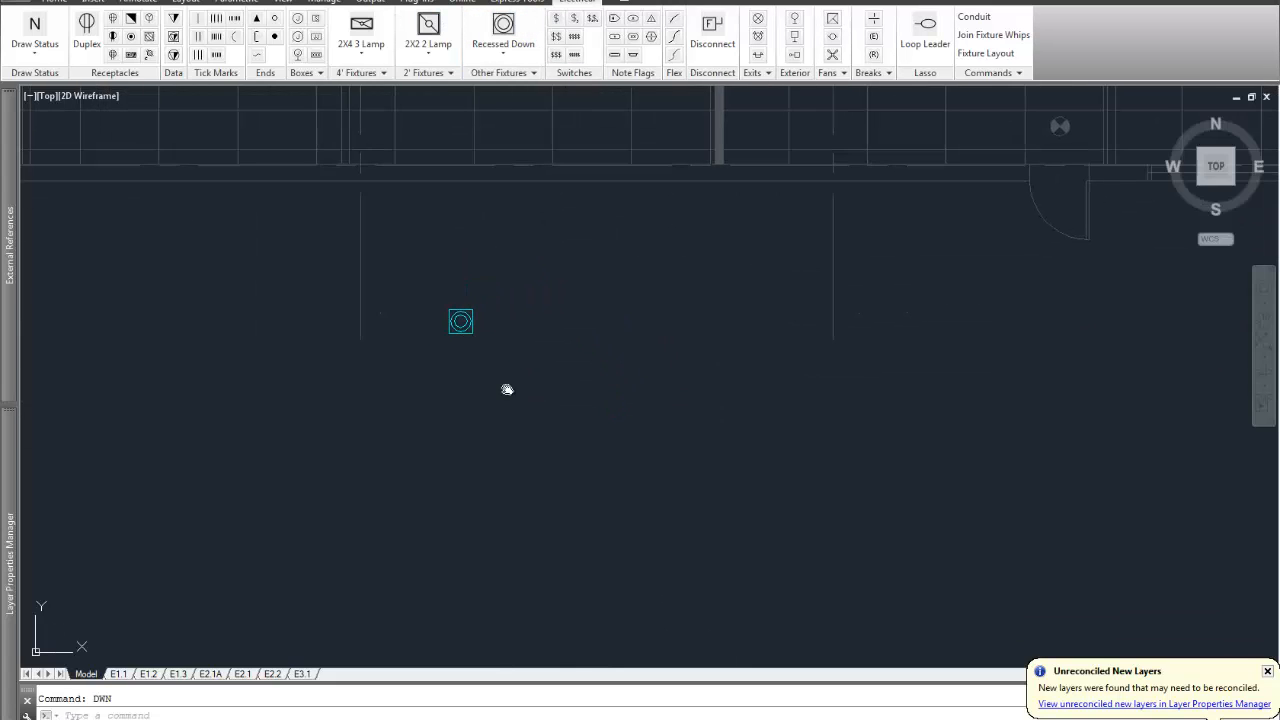
- Copy the recessed downlight straight down three times to form a column of four
{"action": "type", "text": "C"}
{"action": "key", "text": "Return"}
{"action": "left_click", "coordinate": [468, 334]}
{"action": "key", "text": "Return"}
{"action": "left_click", "coordinate": [530, 332]}
{"action": "left_click", "coordinate": [532, 408]}
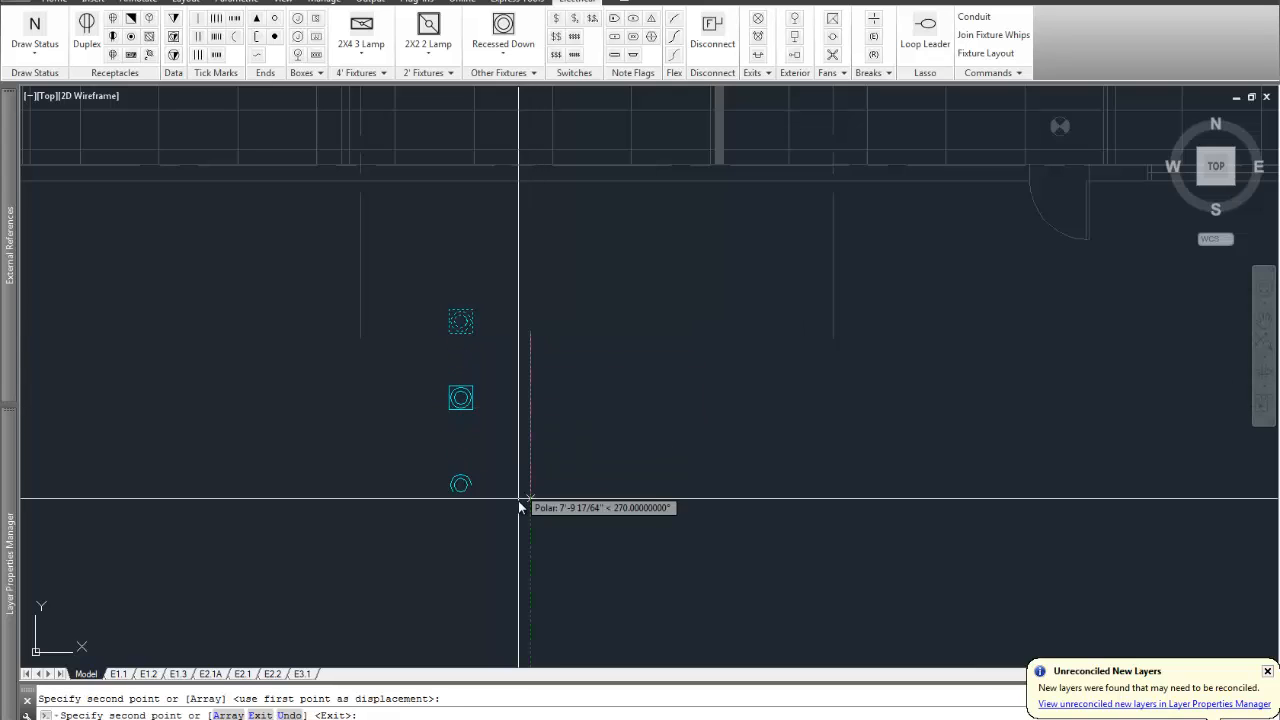
{"action": "left_click", "coordinate": [518, 501]}
{"action": "left_click", "coordinate": [530, 579]}
{"action": "key", "text": "Return"}
- Copy the column of four downlights to the right three times to form a four-by-four grid
{"action": "type", "text": "C"}
{"action": "key", "text": "Return"}
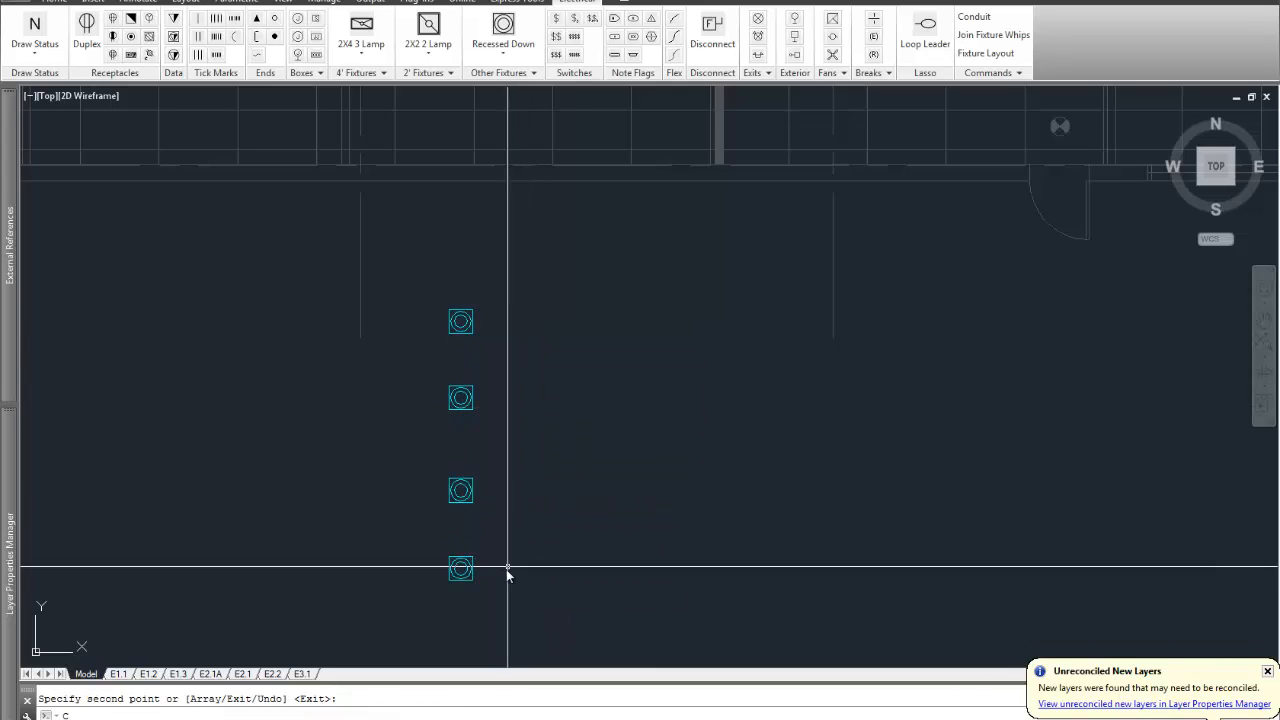
{"action": "left_click", "coordinate": [506, 569]}
{"action": "left_click", "coordinate": [426, 341]}
{"action": "key", "text": "Return"}
{"action": "left_click", "coordinate": [508, 391]}
{"action": "left_click", "coordinate": [685, 391]}
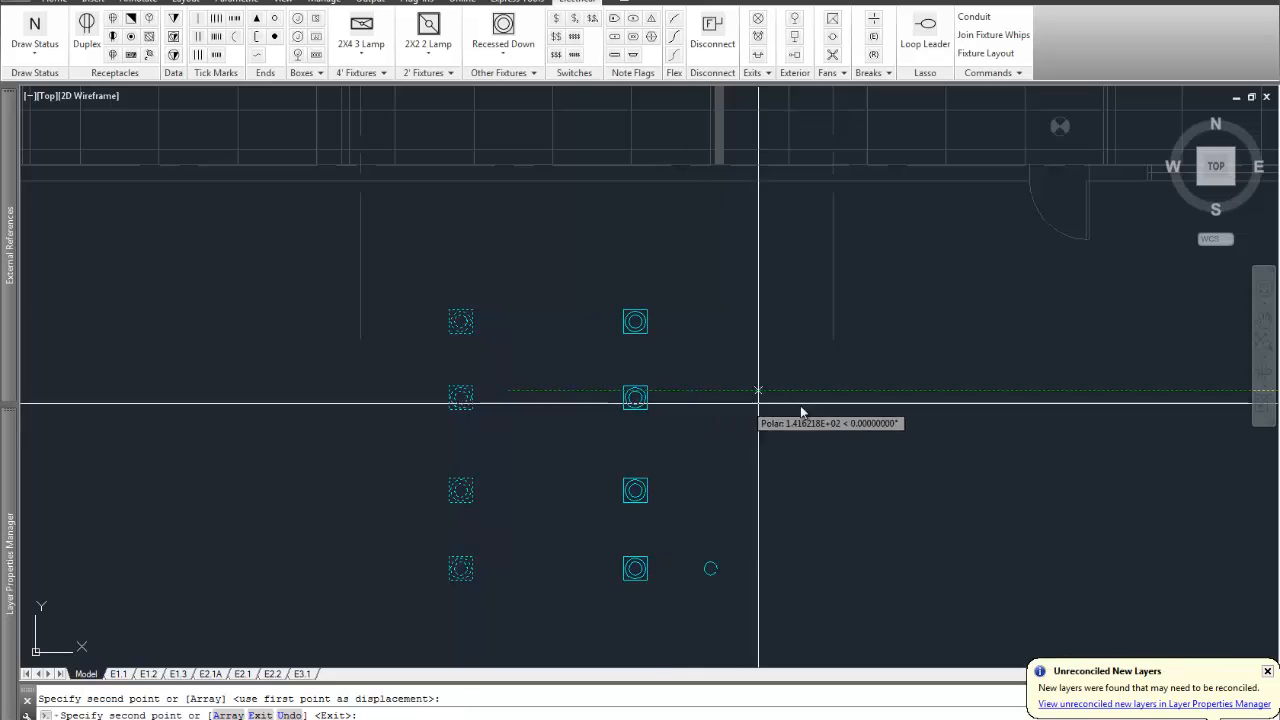
{"action": "left_click", "coordinate": [848, 407]}
{"action": "left_click", "coordinate": [1022, 395]}
{"action": "key", "text": "Return"}
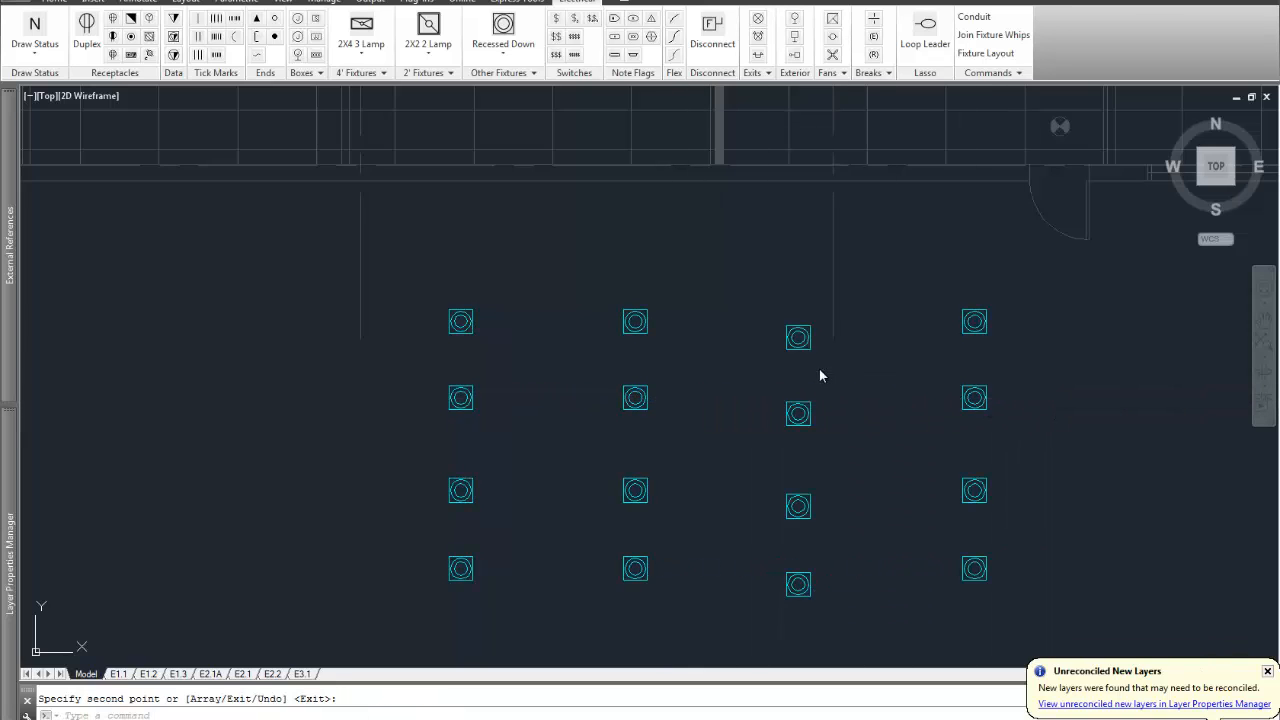
- In the Fixture Type Manager, set the default fixture type to C and its default position at the upper-left downlight's lower-right corner
{"action": "type", "text": "FT"}
{"action": "key", "text": "Return"}
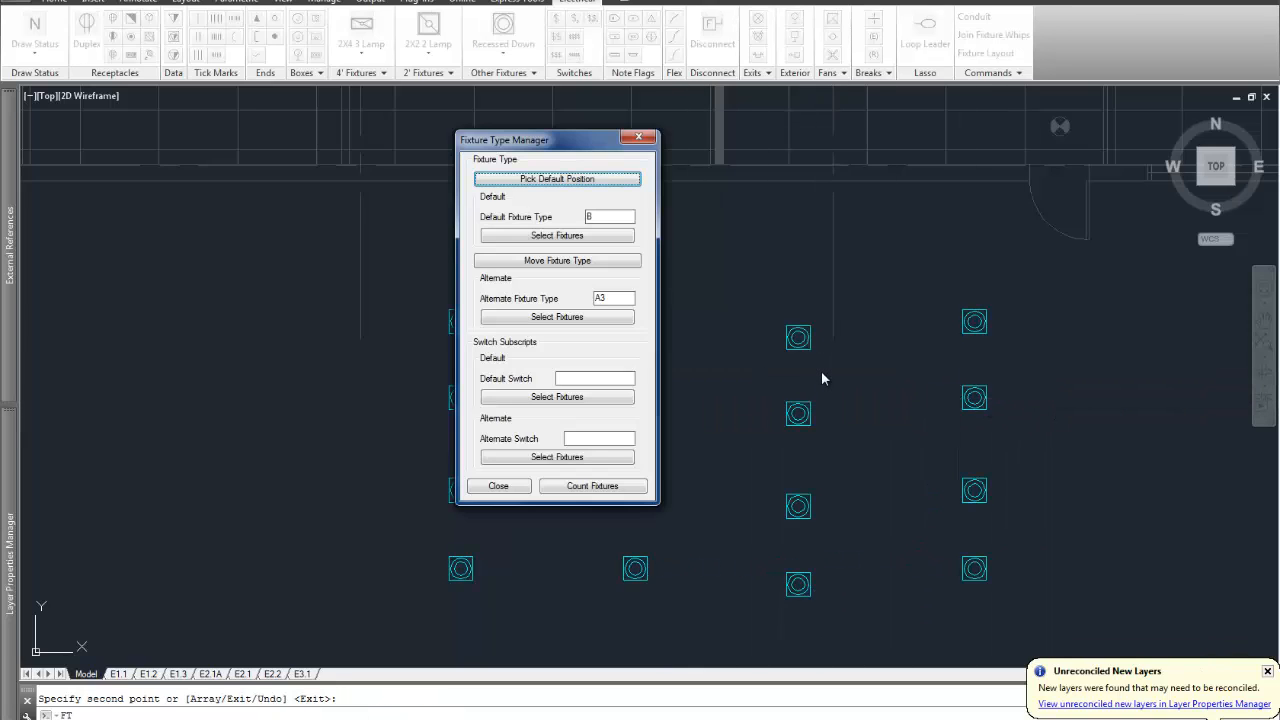
{"action": "left_click_drag", "start_coordinate": [557, 147], "coordinate": [189, 202]}
{"action": "double_click", "coordinate": [205, 276]}
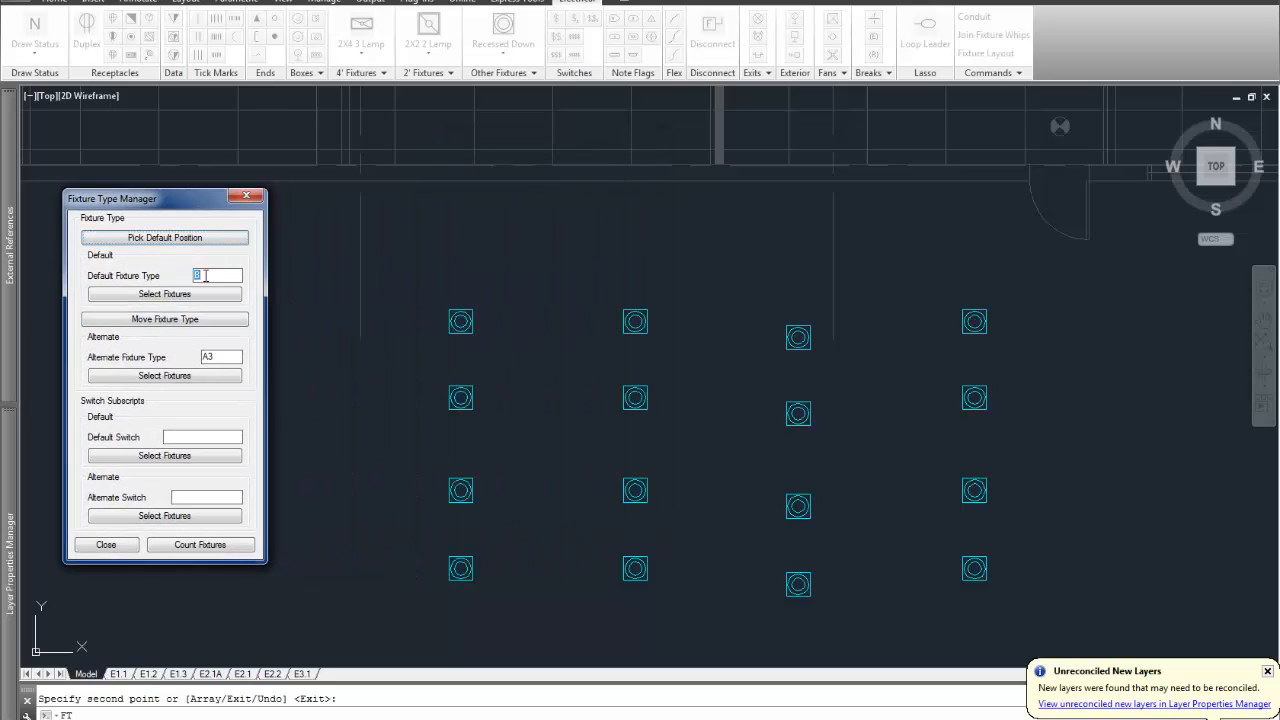
{"action": "type", "text": "C"}
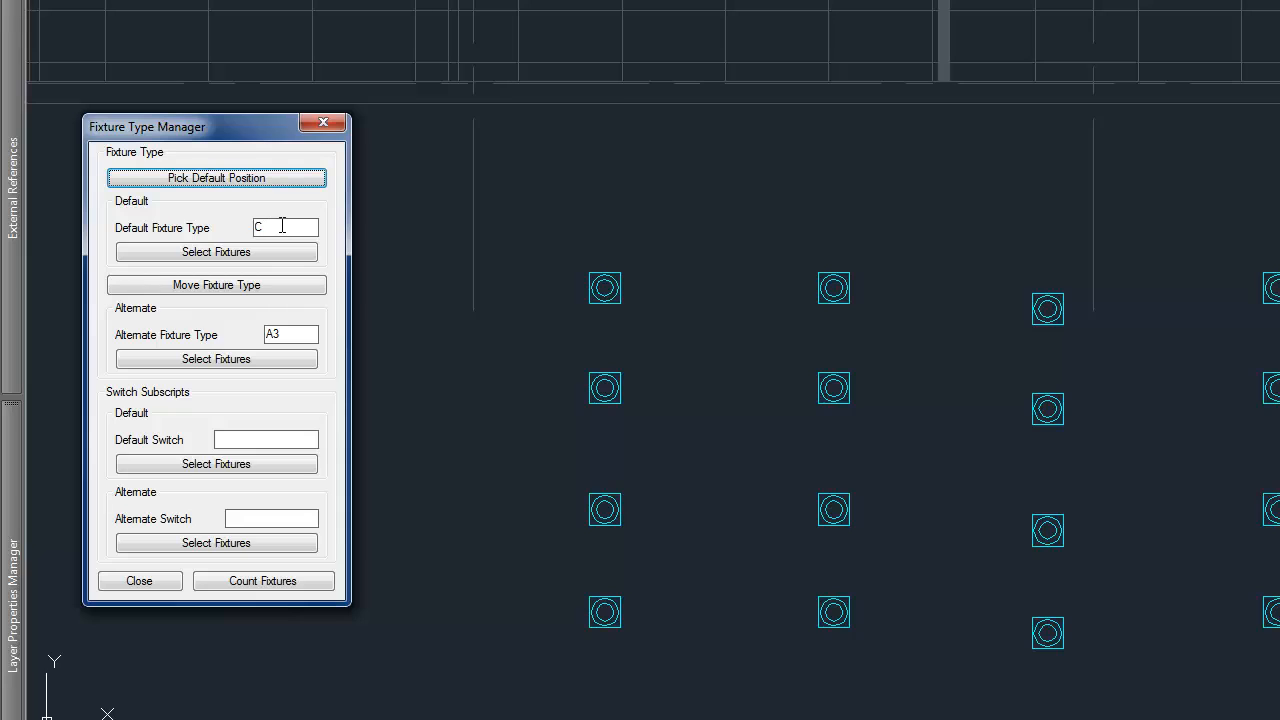
{"action": "left_click", "coordinate": [223, 178]}
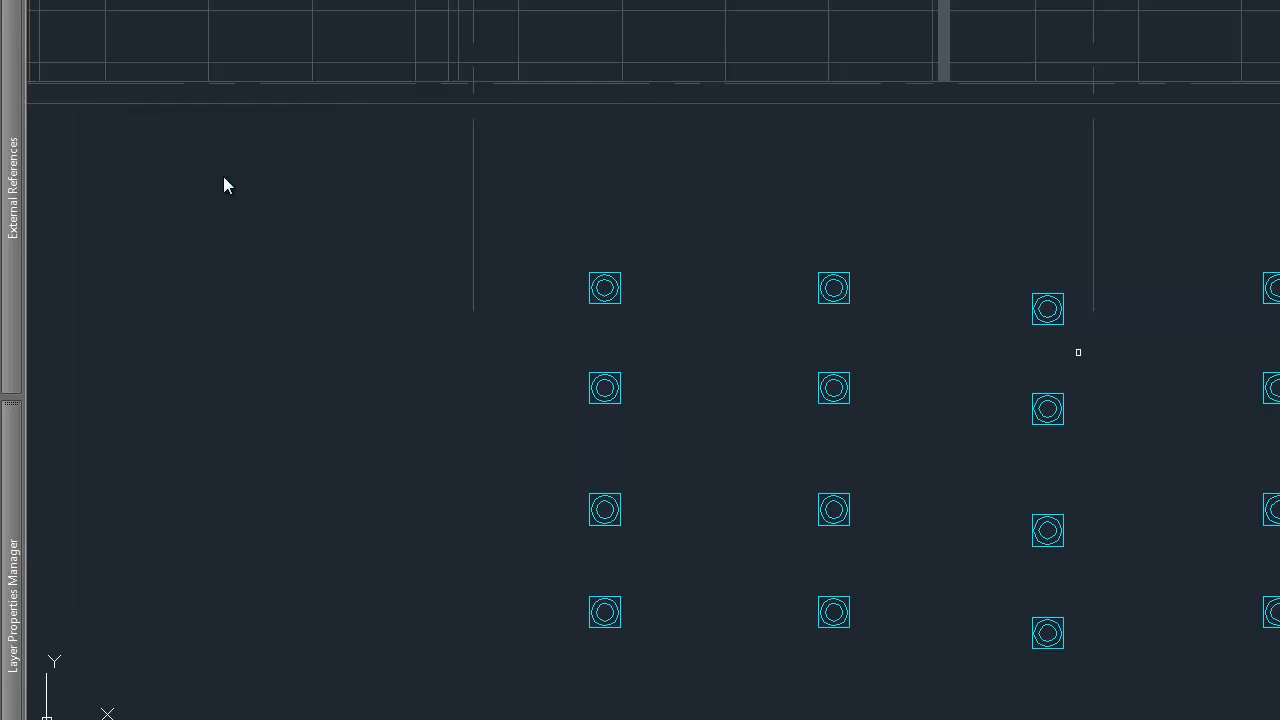
{"action": "left_click", "coordinate": [622, 305]}
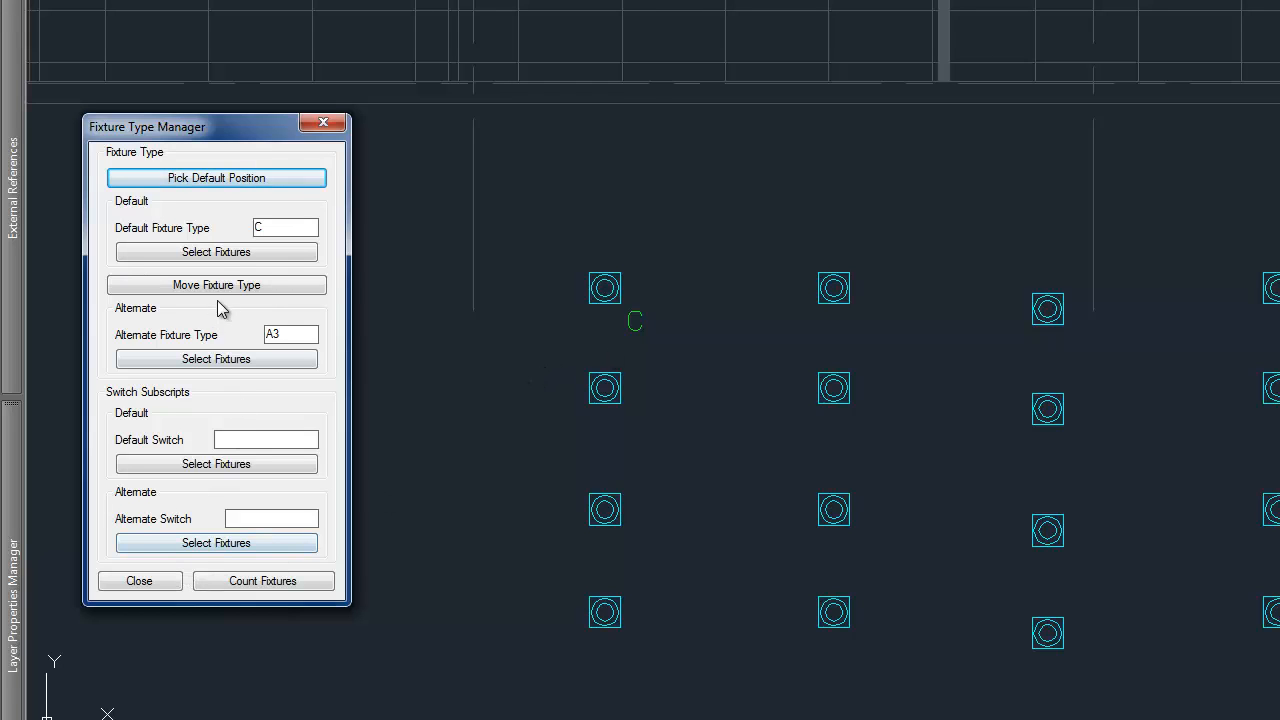
- Apply the default fixture type C to all the recessed downlights in the grid
{"action": "left_click", "coordinate": [223, 252]}
{"action": "left_click_drag", "start_coordinate": [506, 229], "coordinate": [1278, 686]}
{"action": "key", "text": "Return"}
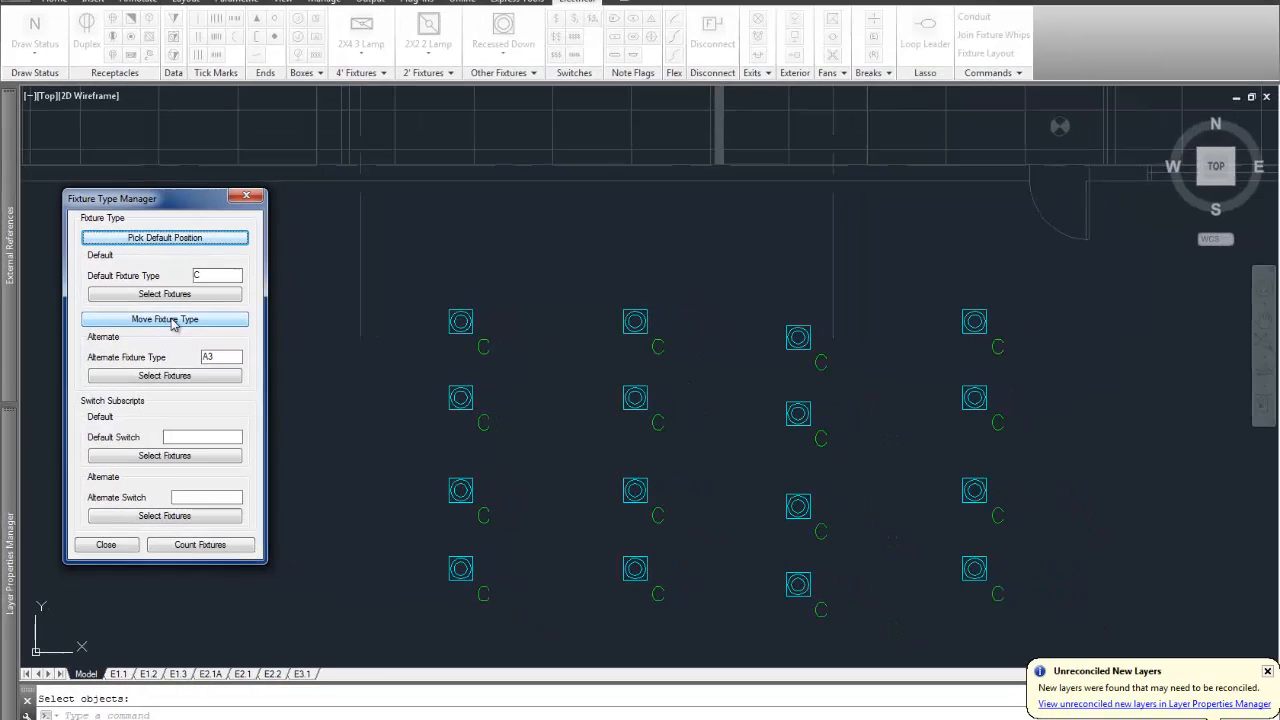
- Move the C labels of the second row's first three downlights, the third column's lower two and the bottom-right one to other corners
{"action": "left_click", "coordinate": [172, 322]}
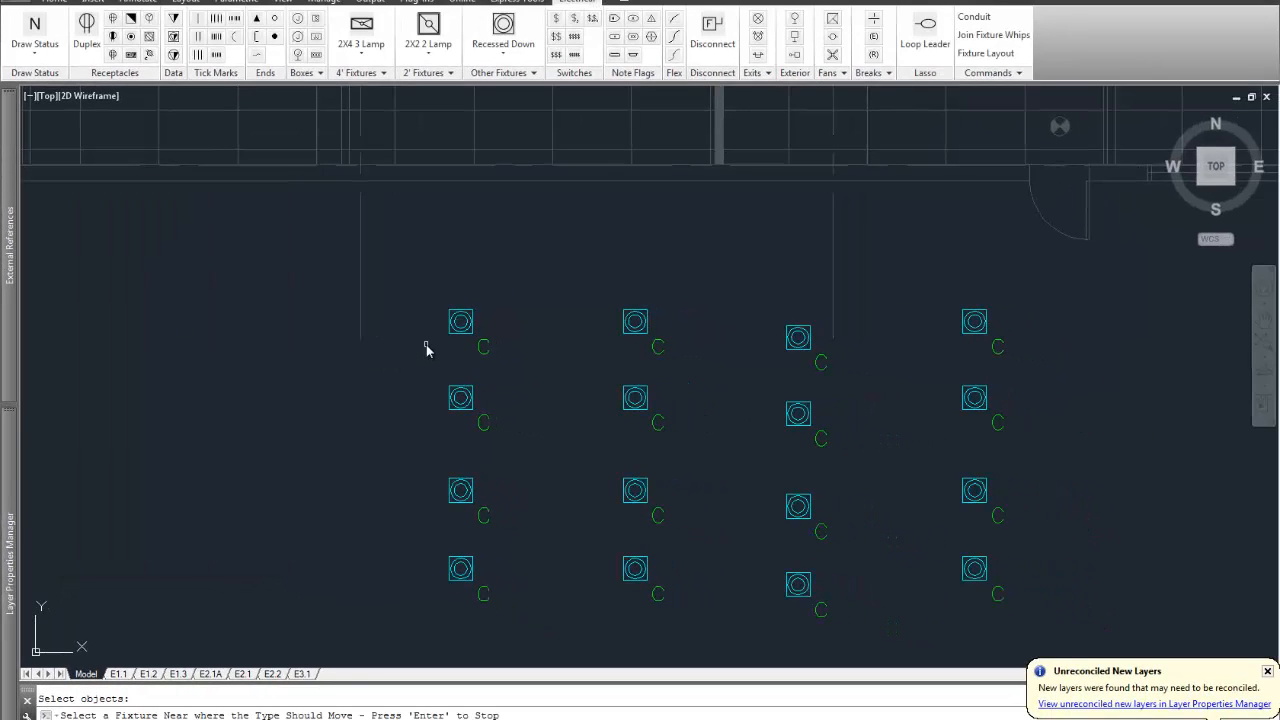
{"action": "left_click", "coordinate": [449, 416]}
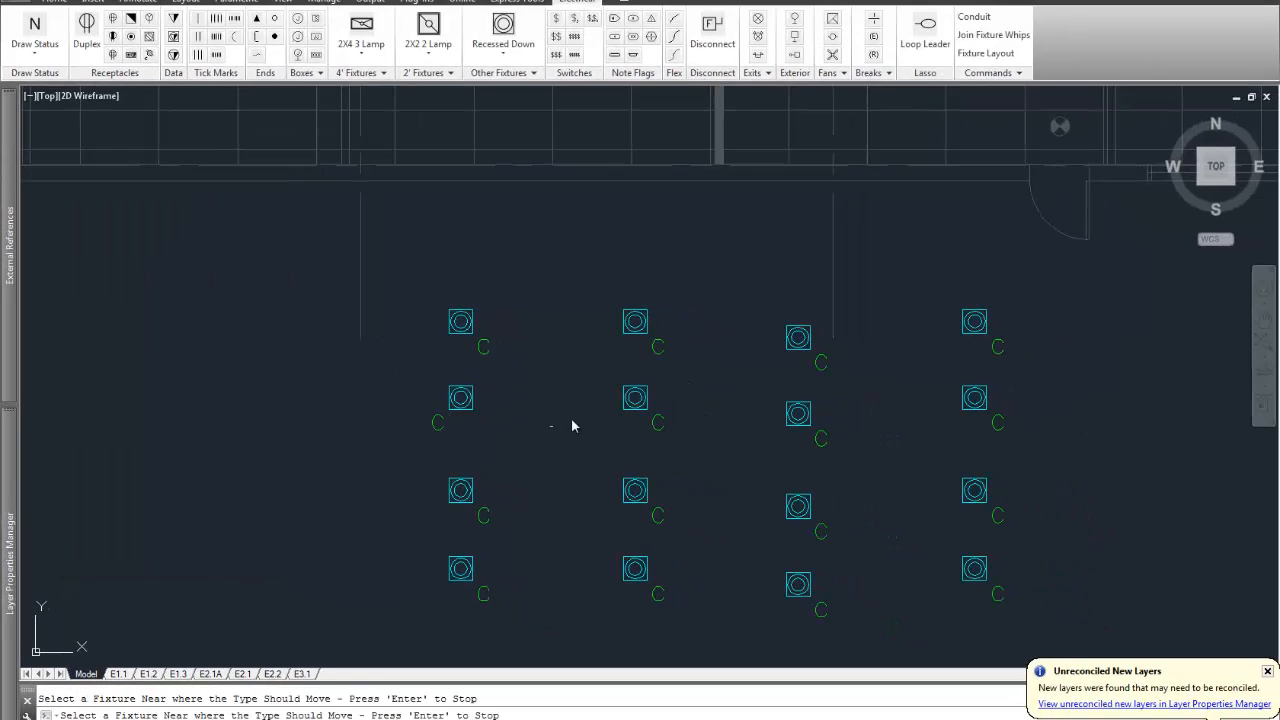
{"action": "left_click", "coordinate": [647, 392]}
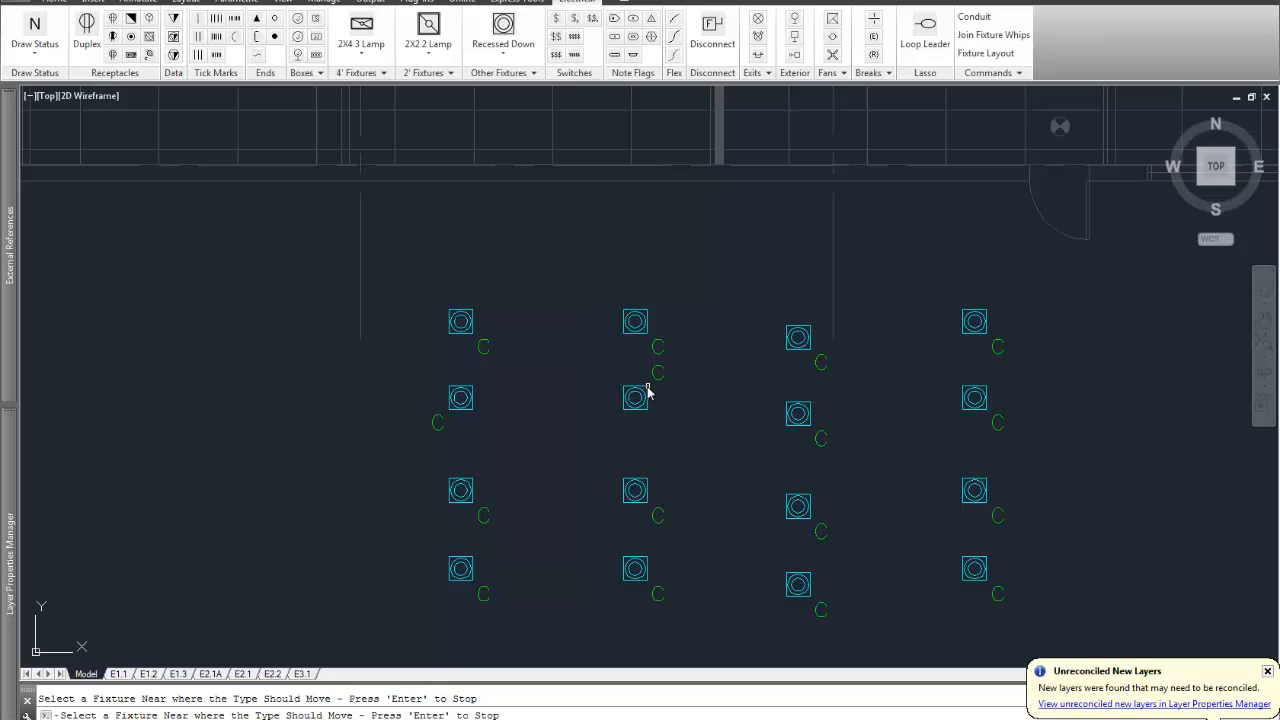
{"action": "left_click", "coordinate": [791, 412]}
{"action": "left_click", "coordinate": [797, 503]}
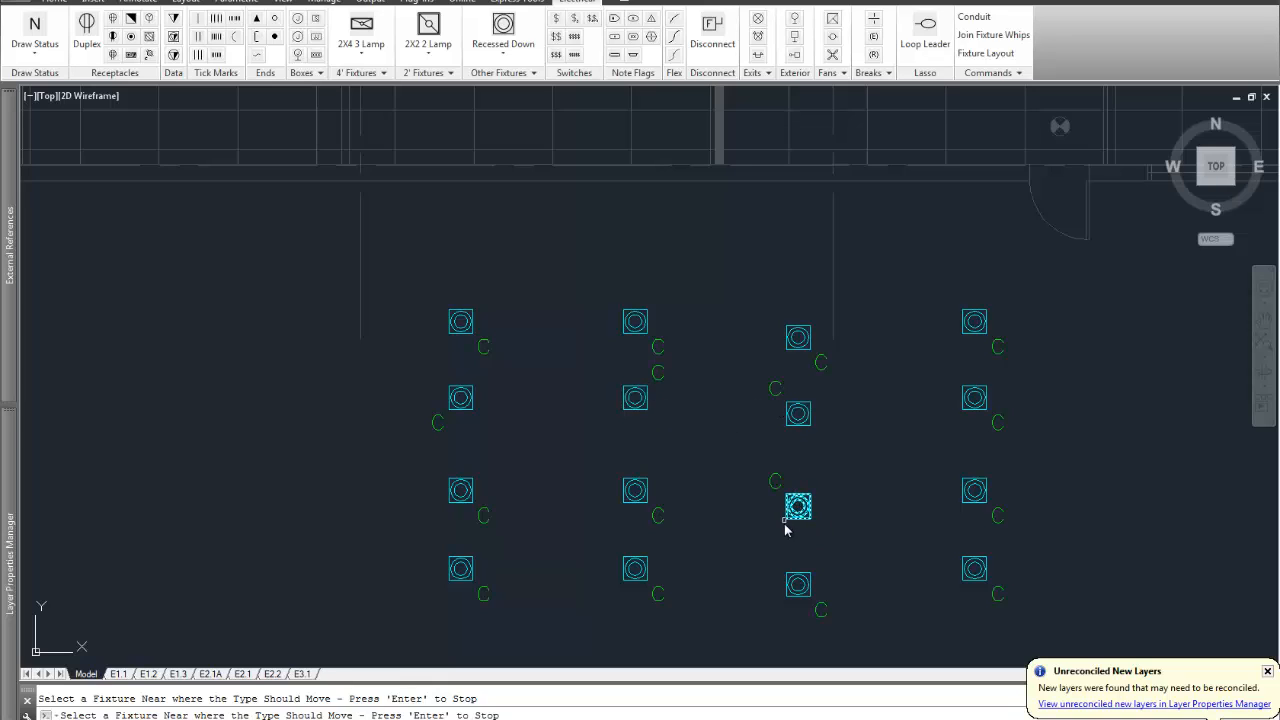
{"action": "left_click", "coordinate": [793, 580]}
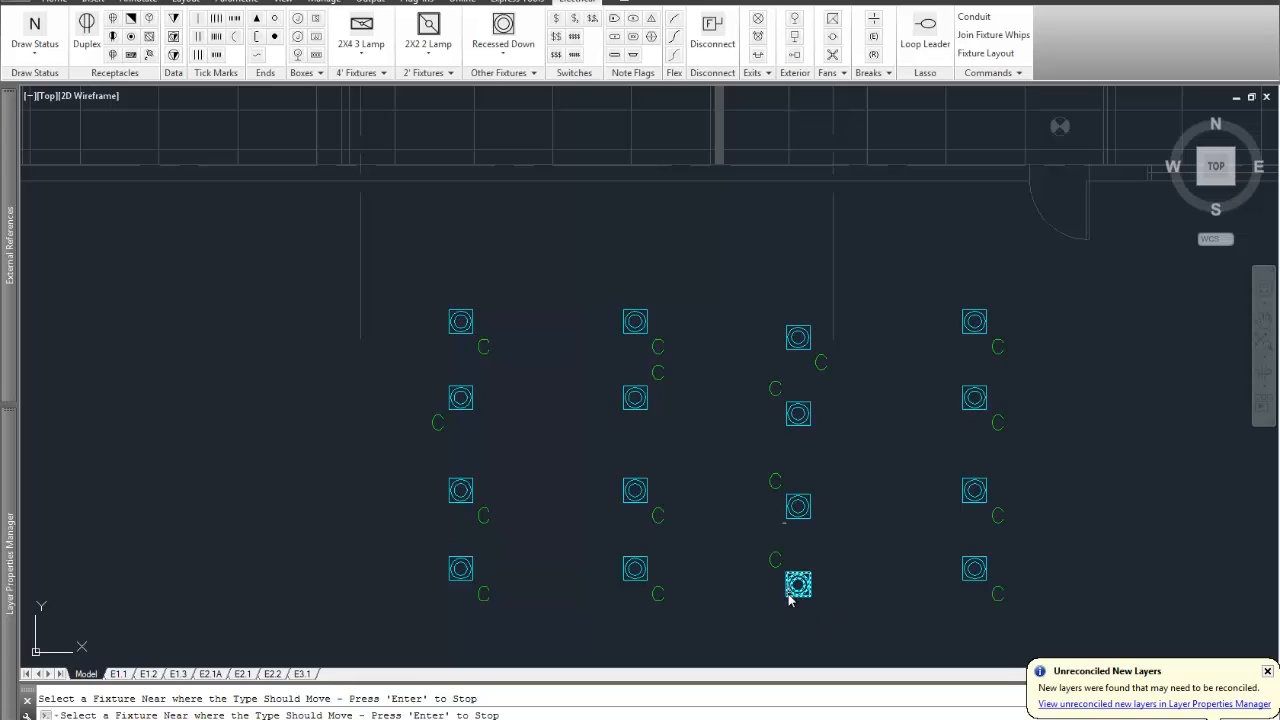
{"action": "left_click", "coordinate": [790, 600]}
{"action": "left_click", "coordinate": [964, 580]}
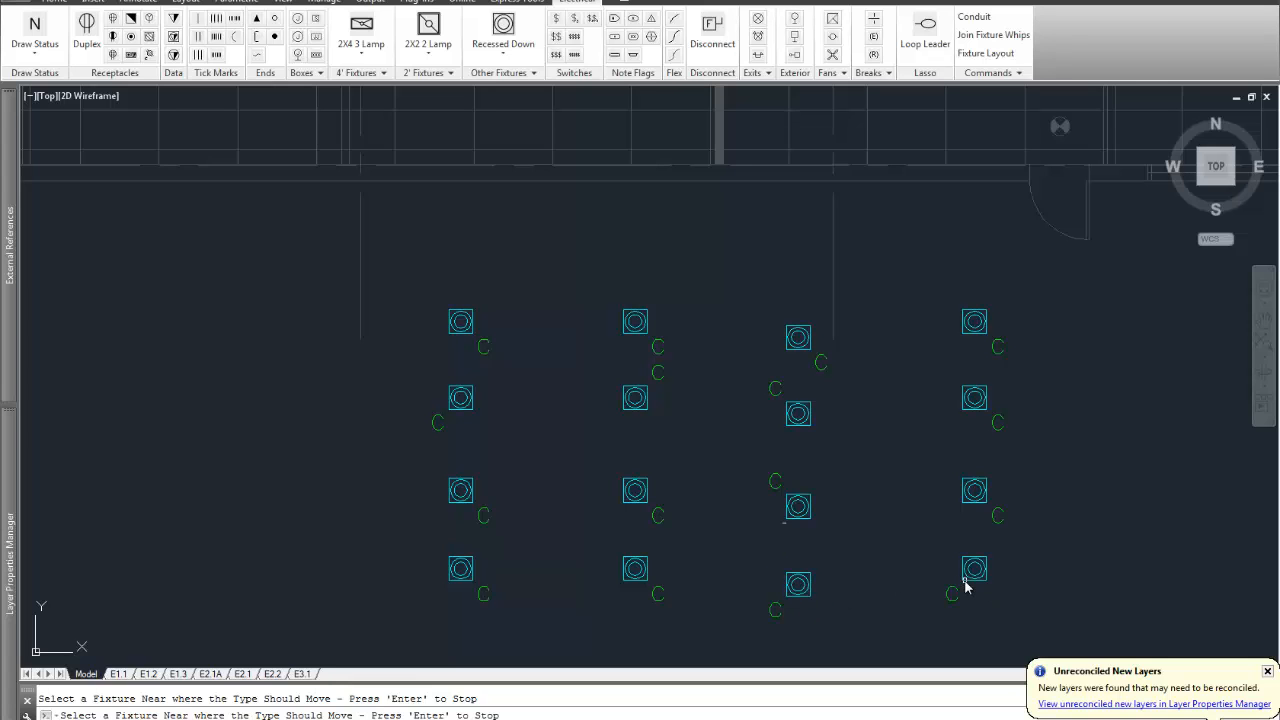
{"action": "key", "text": "Return"}
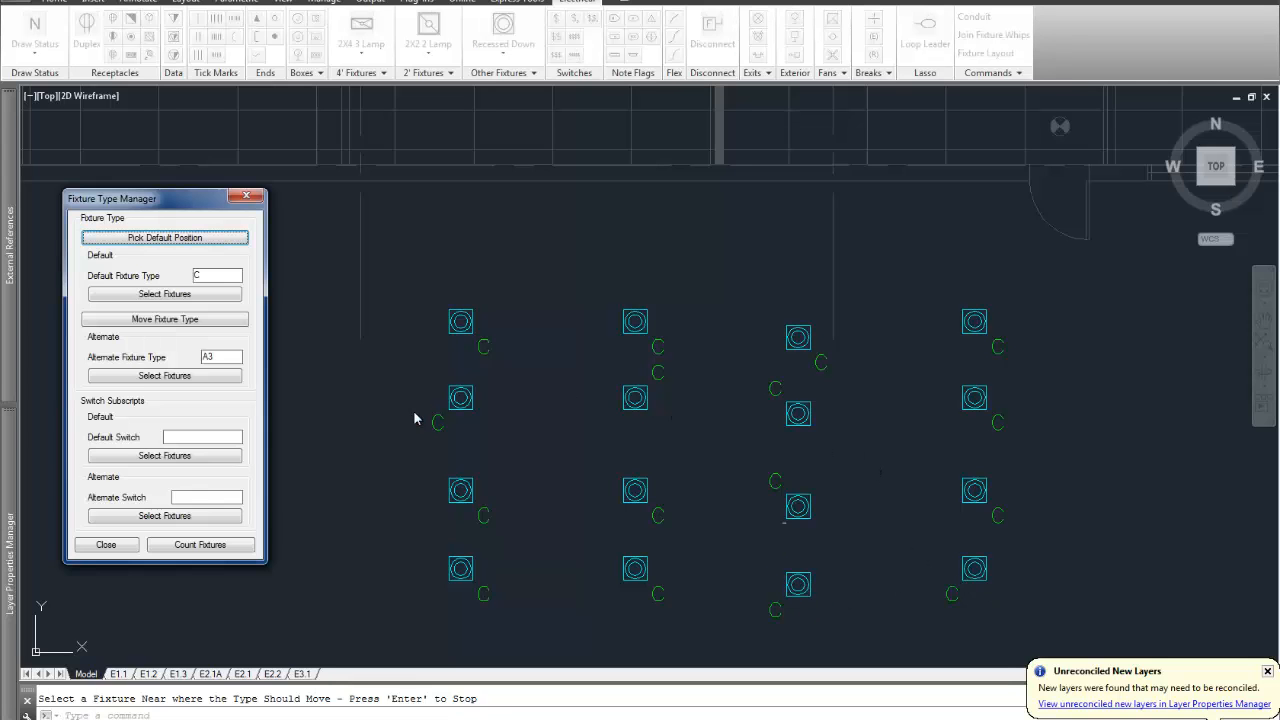
- Count the fixtures by type again with the downlights included, and close the Fixture Type Manager
{"action": "left_click", "coordinate": [200, 544]}
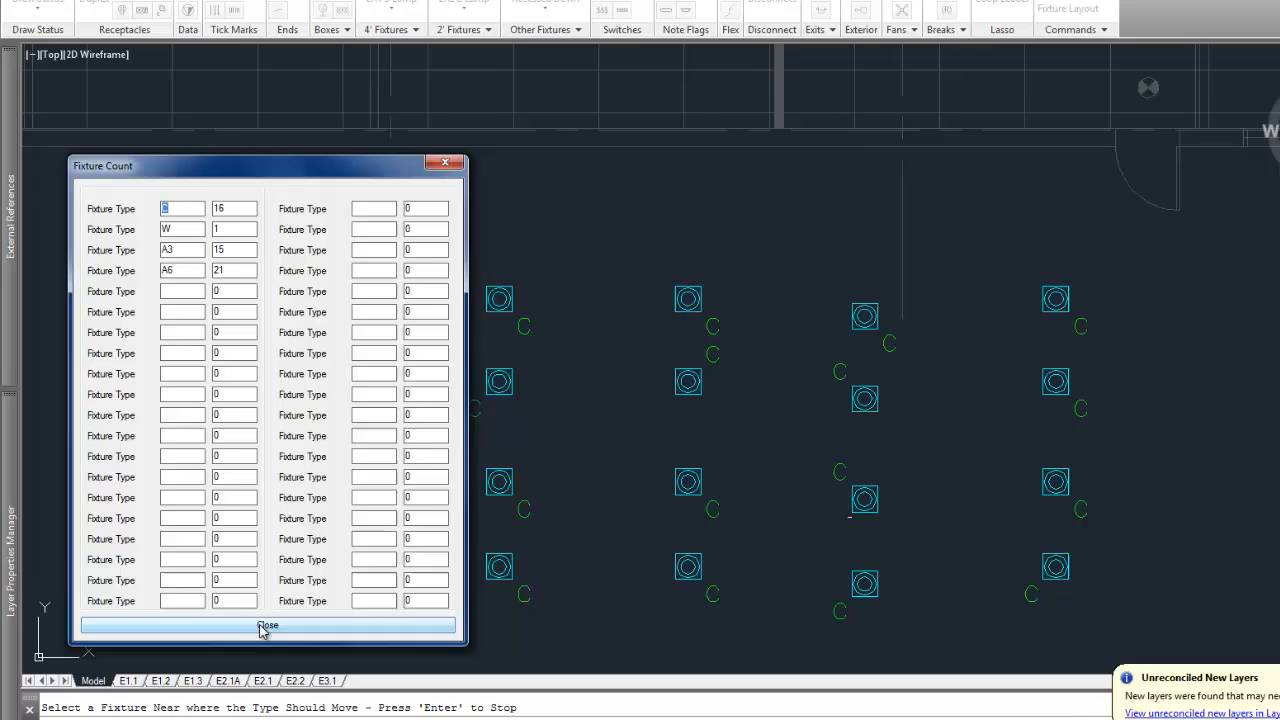
{"action": "left_click", "coordinate": [324, 632]}
{"action": "left_click", "coordinate": [106, 545]}
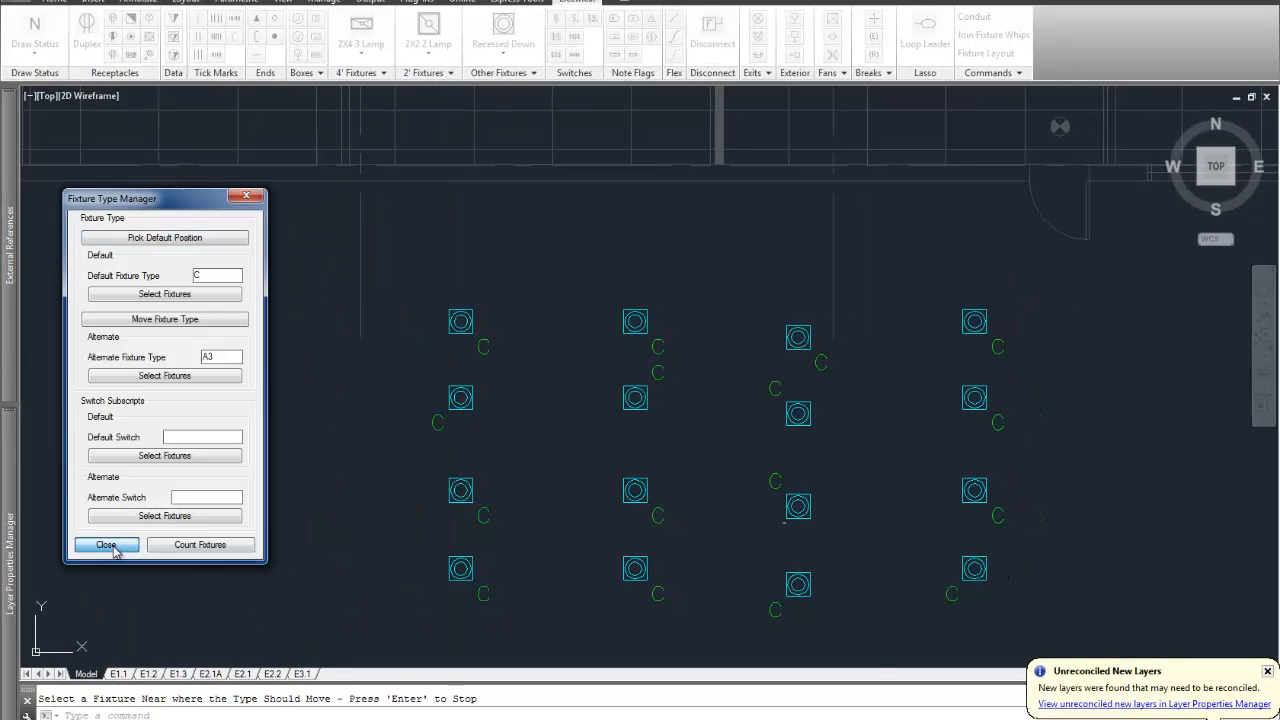
- Erase the whole grid of recessed downlights together with their C labels
{"action": "type", "text": "E"}
{"action": "key", "text": "Return"}
{"action": "left_click", "coordinate": [369, 241]}
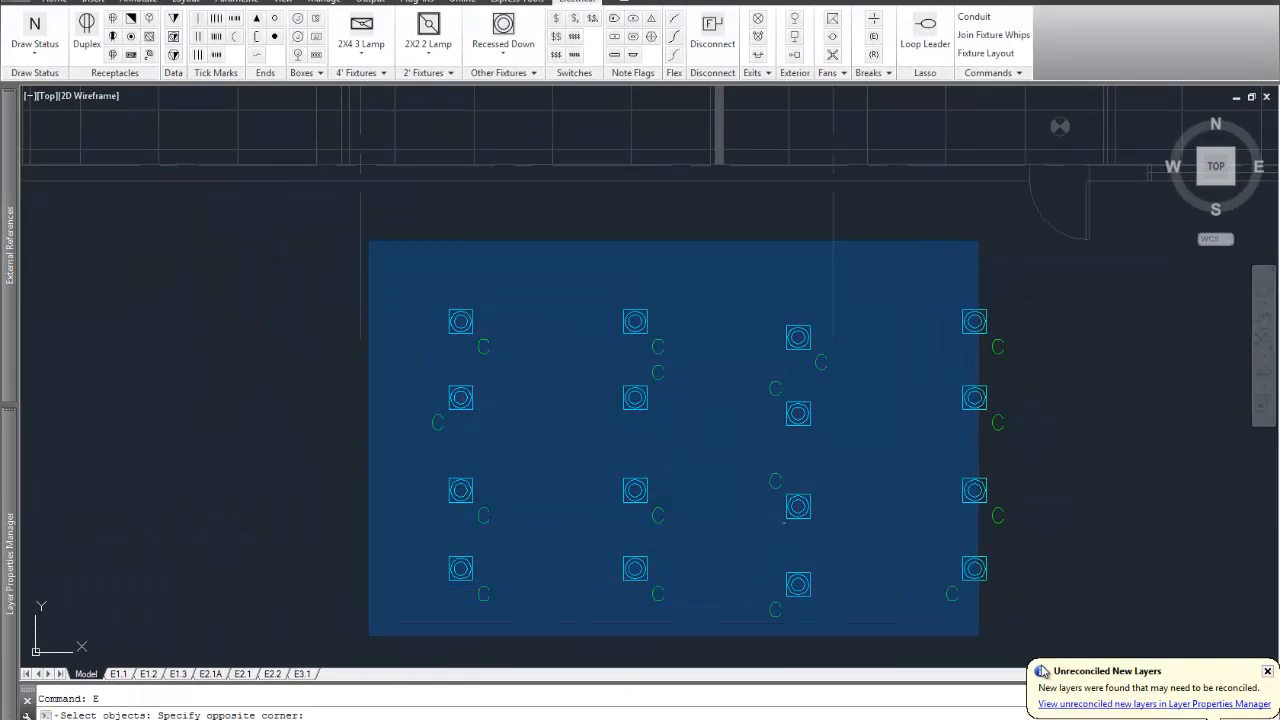
{"action": "left_click", "coordinate": [1060, 659]}
{"action": "key", "text": "Return"}
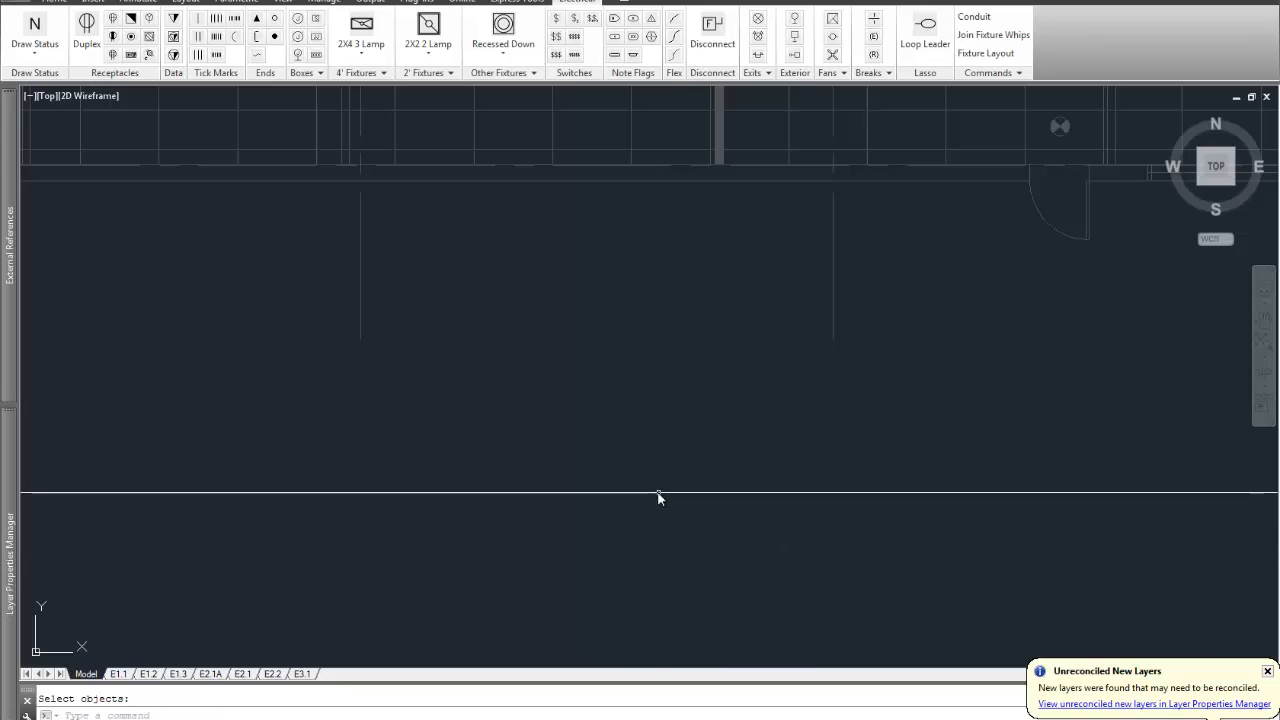
- Erase the single fixture labelled W, including its label, to the right of the 2X4 fixture layout
{"action": "type", "text": "ZE"}
{"action": "key", "text": "Return"}
{"action": "scroll", "coordinate": [966, 548], "scroll_direction": "up", "scroll_amount": 9}
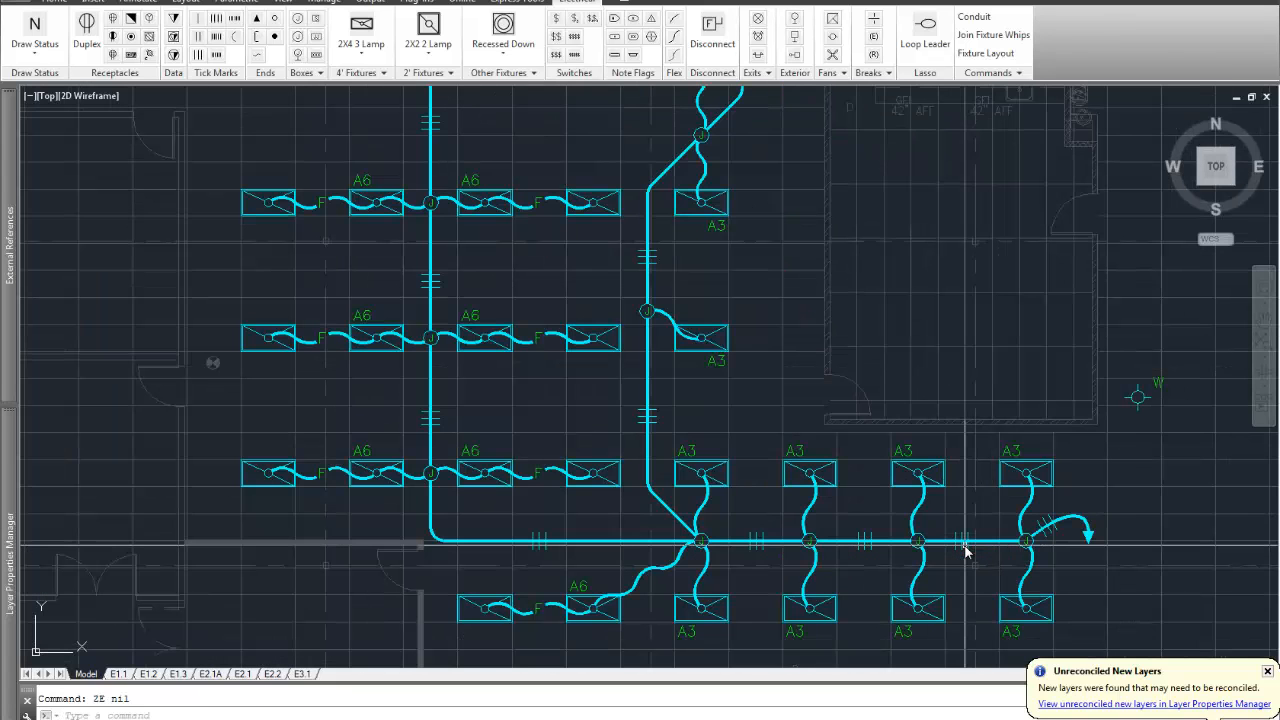
{"action": "middle_click_drag", "start_coordinate": [966, 549], "coordinate": [919, 383]}
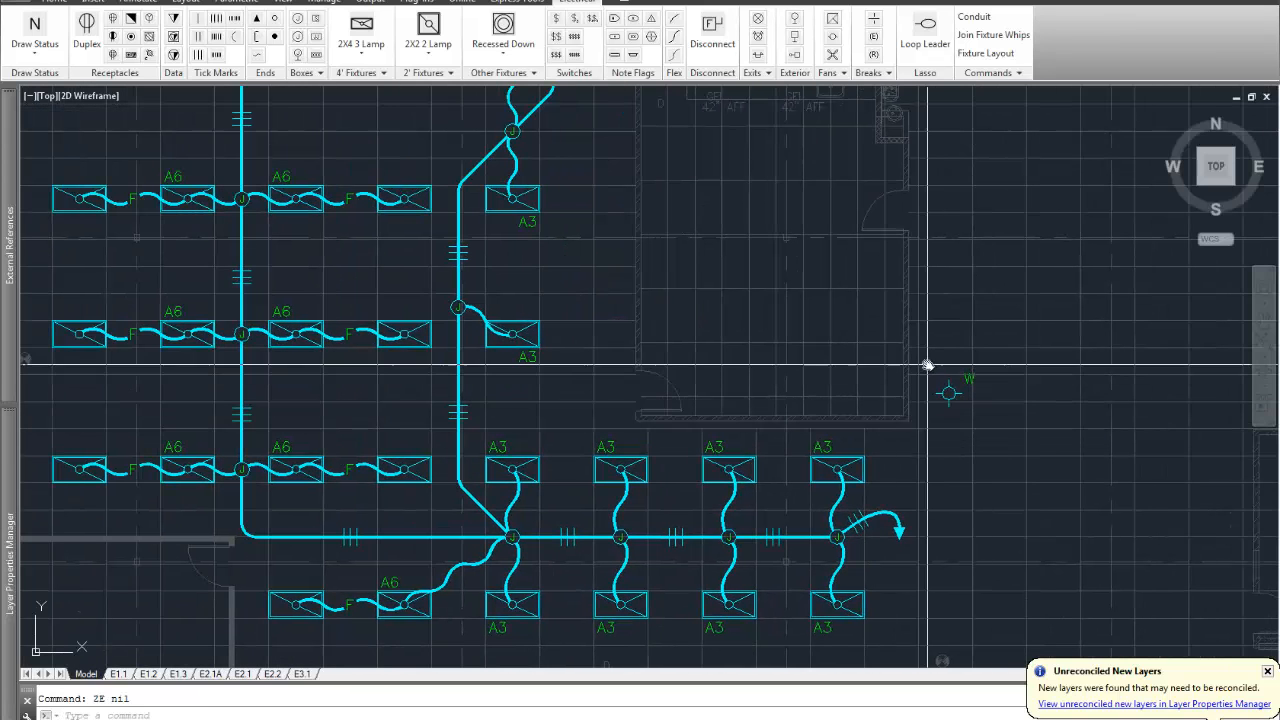
{"action": "type", "text": "E"}
{"action": "key", "text": "Return"}
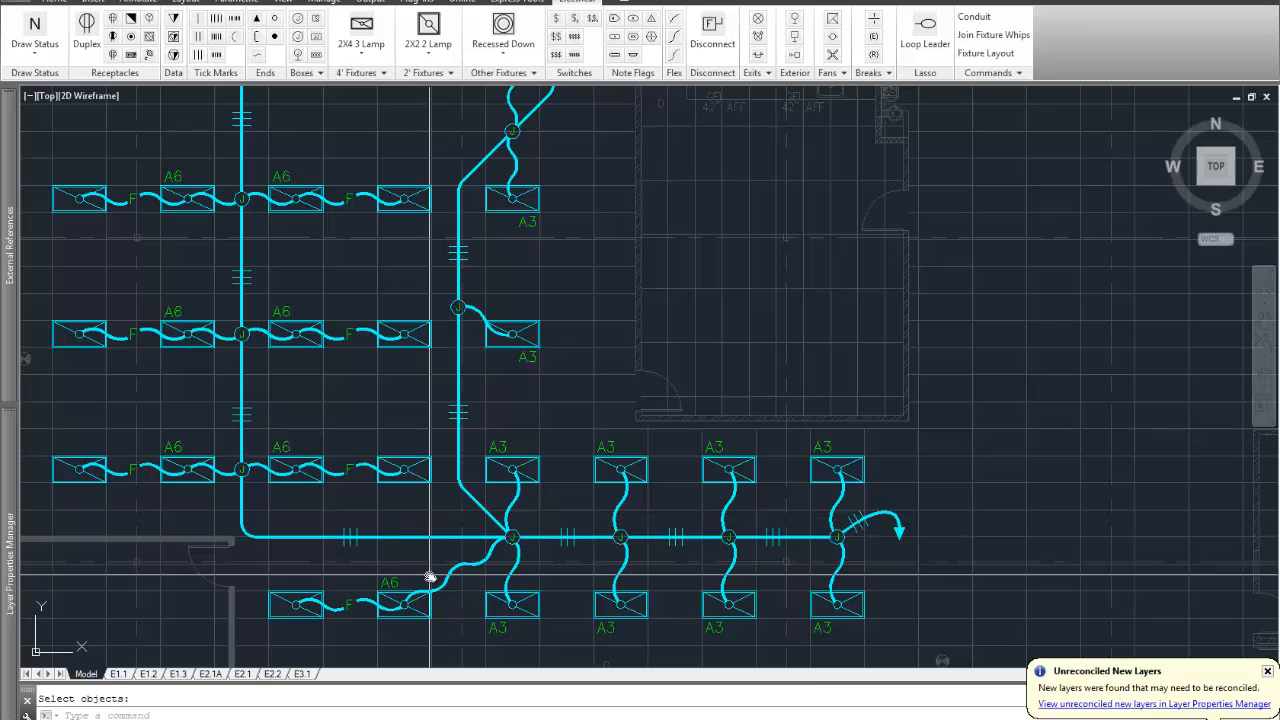
- Copy the A6 2X4 fixture beside the bottom A3 row straight down into the room below
{"action": "scroll", "coordinate": [429, 577], "scroll_direction": "up", "scroll_amount": 2}
{"action": "middle_click_drag", "start_coordinate": [451, 586], "coordinate": [468, 490]}
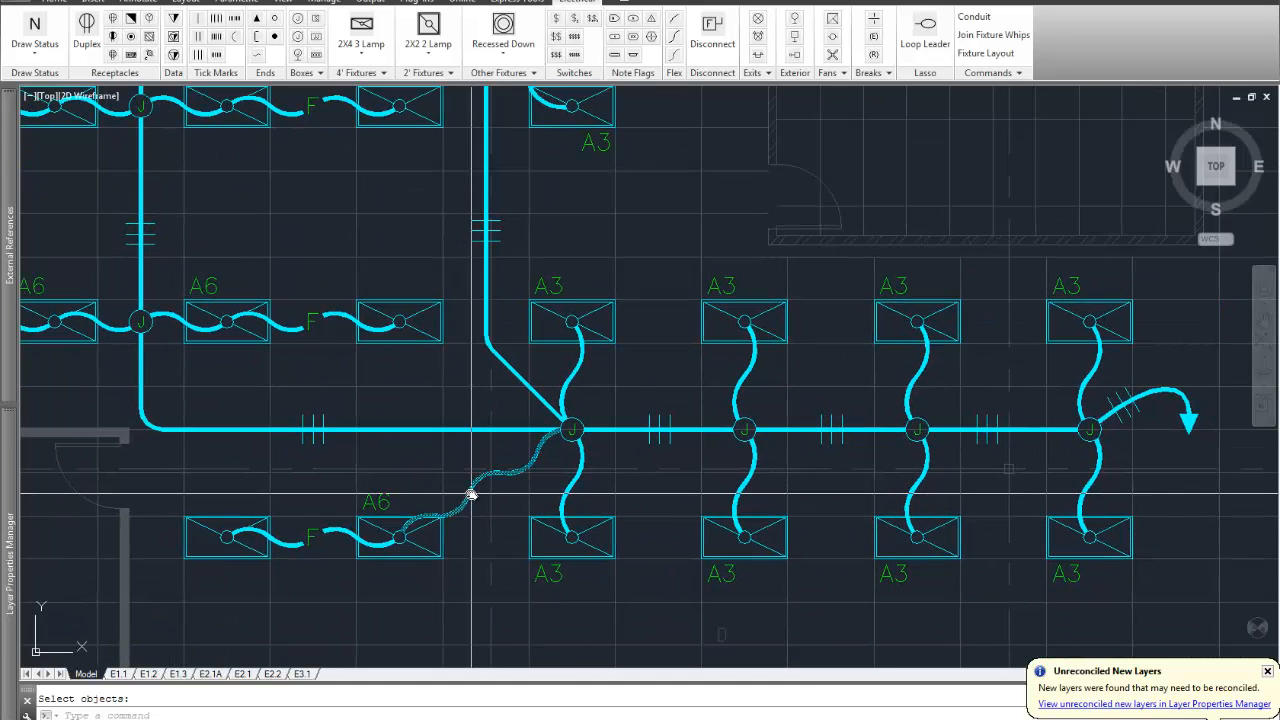
{"action": "middle_click_drag", "start_coordinate": [455, 537], "coordinate": [457, 371]}
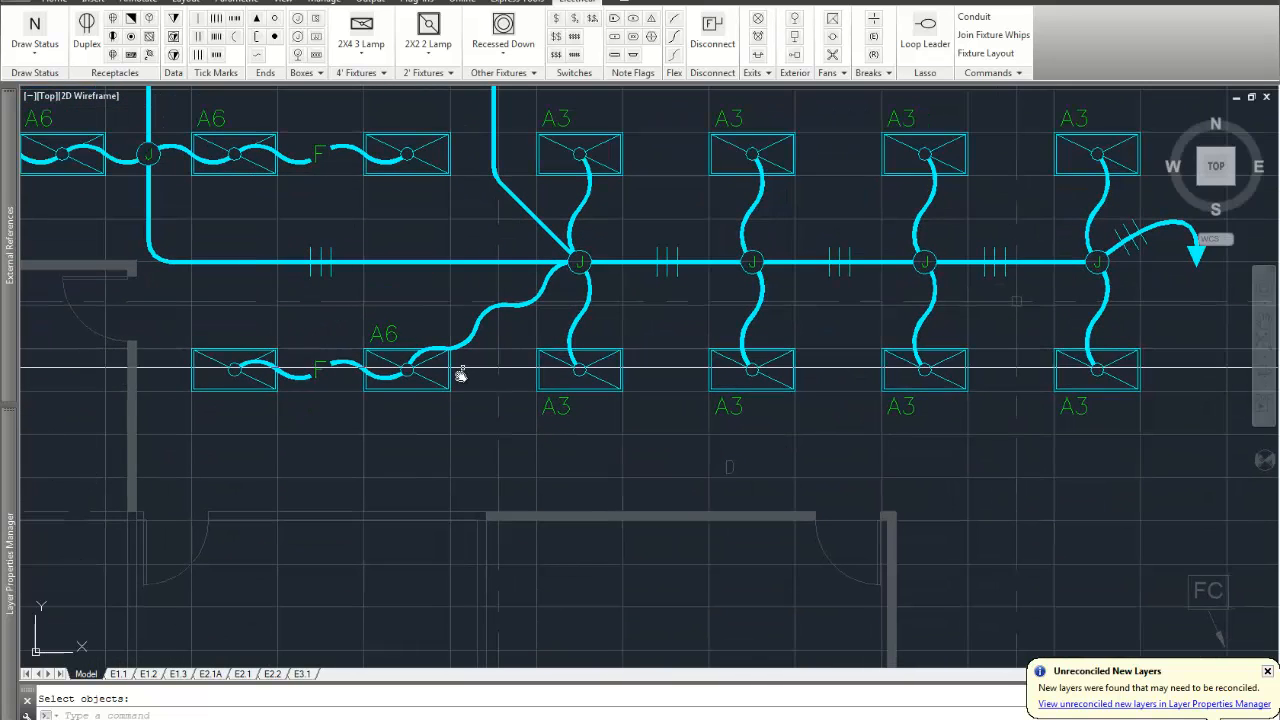
{"action": "left_click", "coordinate": [409, 366]}
{"action": "key", "text": "Return"}
{"action": "left_click", "coordinate": [434, 380]}
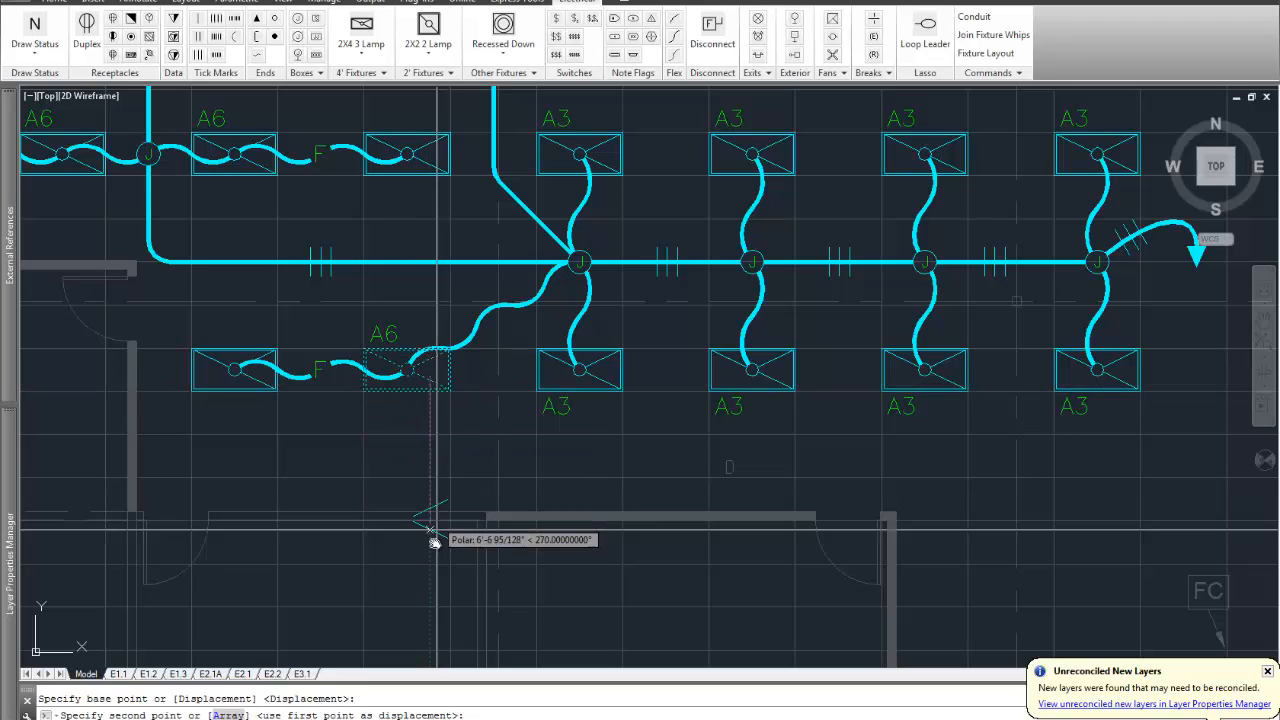
{"action": "left_click", "coordinate": [430, 581]}
{"action": "key", "text": "Return"}
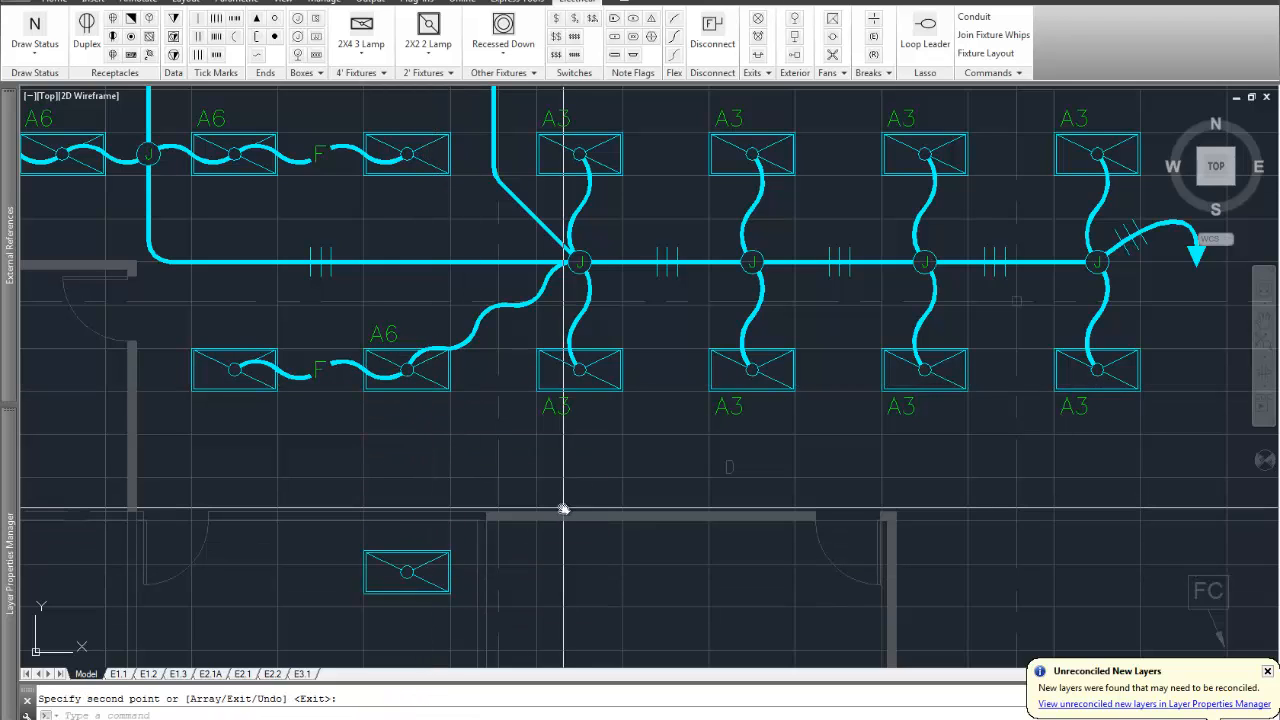
- Open the Fixture Type Manager with FT and set the default switch to aba and the alternate switch to cbc
{"action": "type", "text": "FT"}
{"action": "key", "text": "Return"}
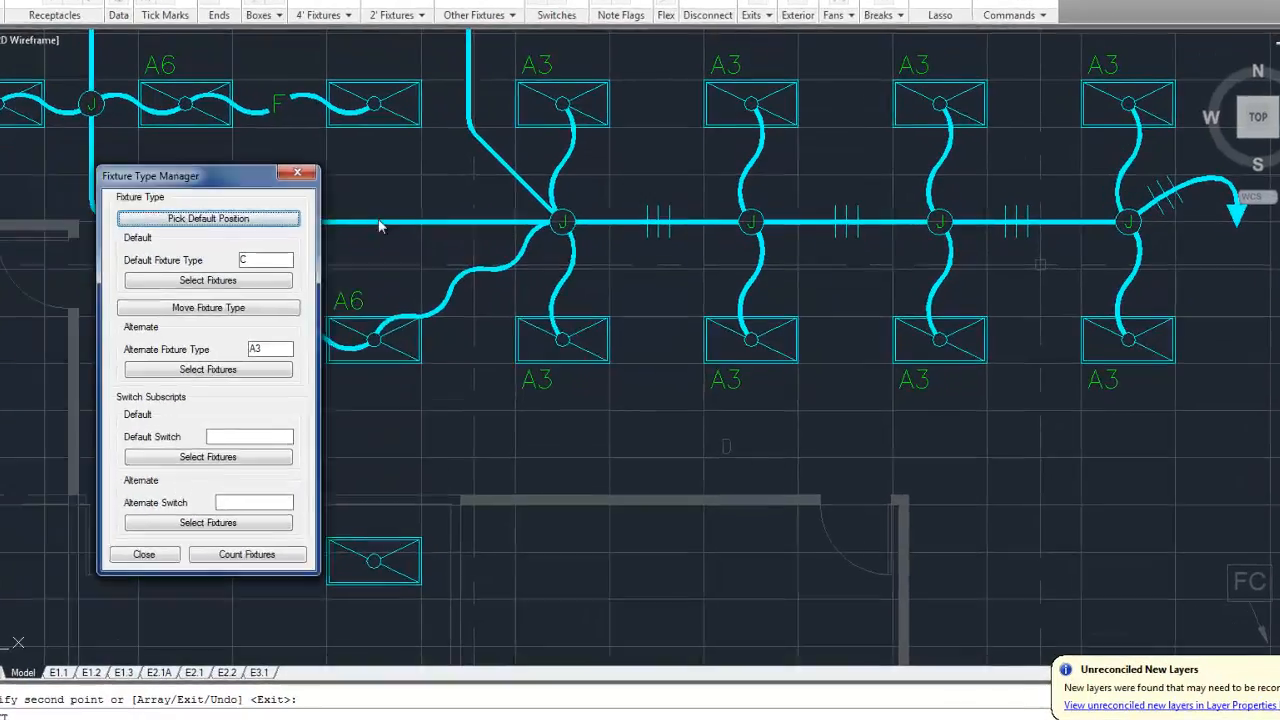
{"action": "left_click_drag", "start_coordinate": [193, 199], "coordinate": [1112, 318]}
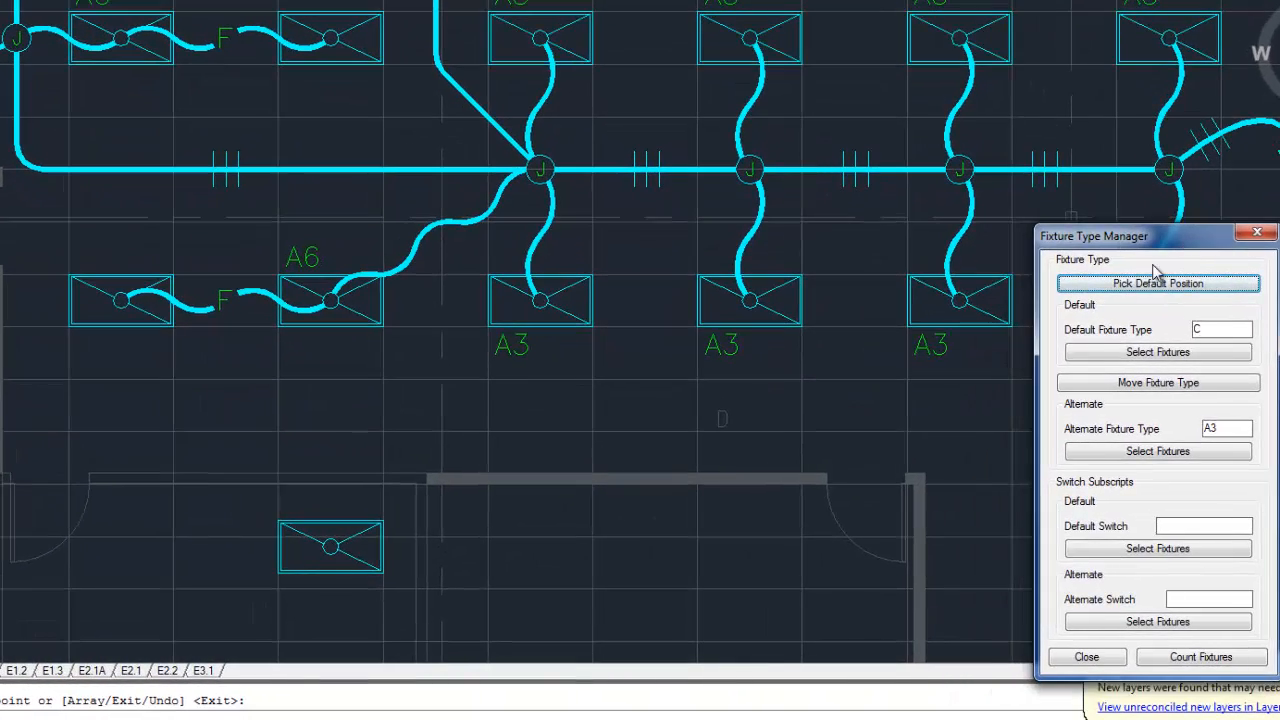
{"action": "left_click", "coordinate": [1193, 527]}
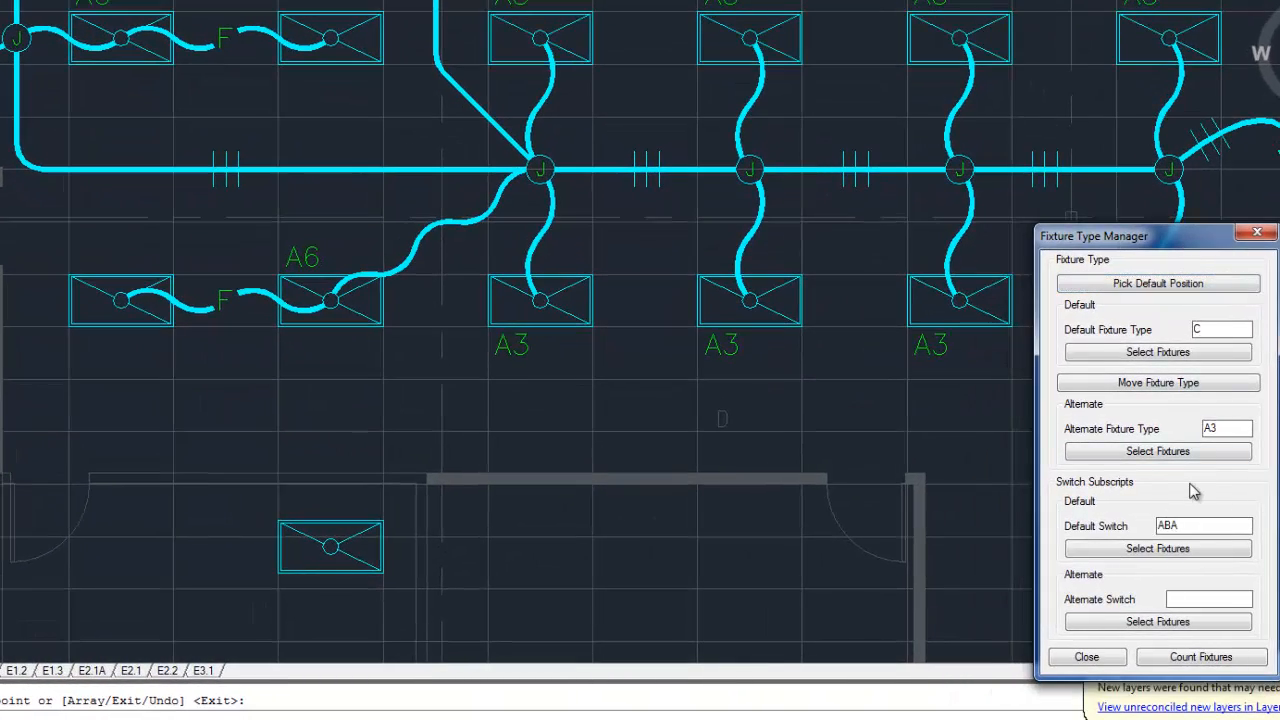
{"action": "type", "text": "aba"}
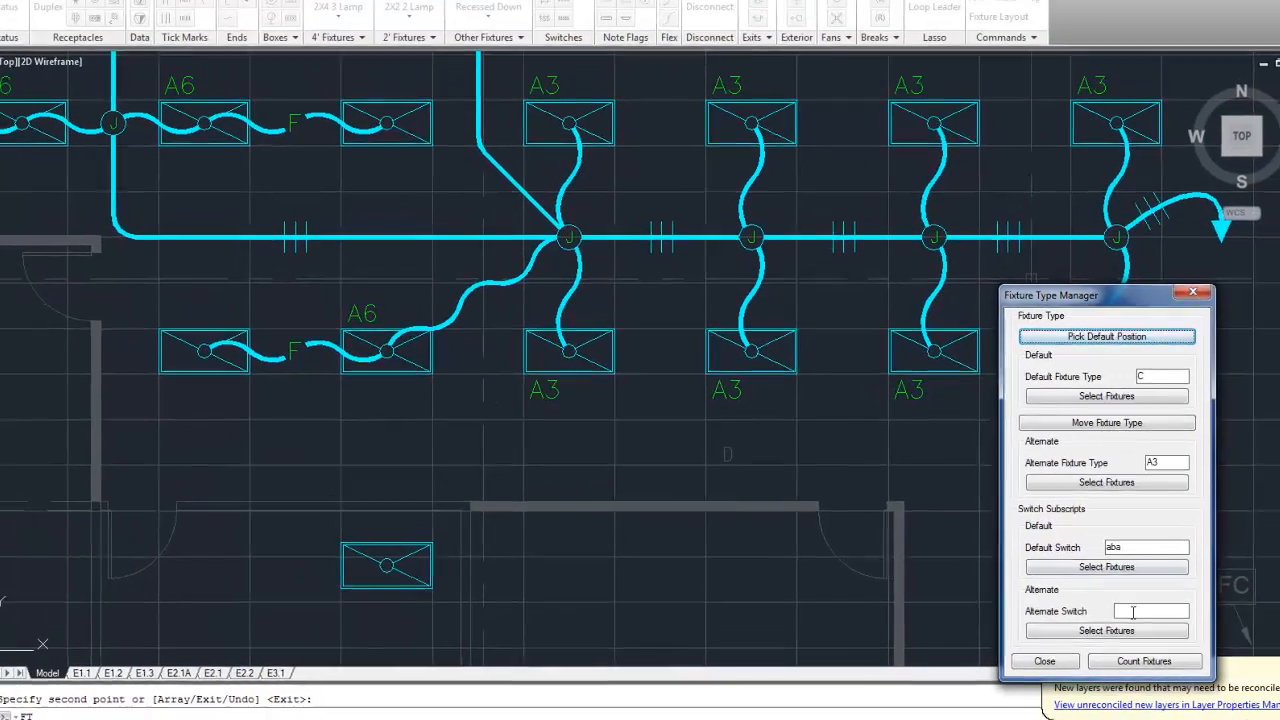
{"action": "left_click", "coordinate": [1193, 599]}
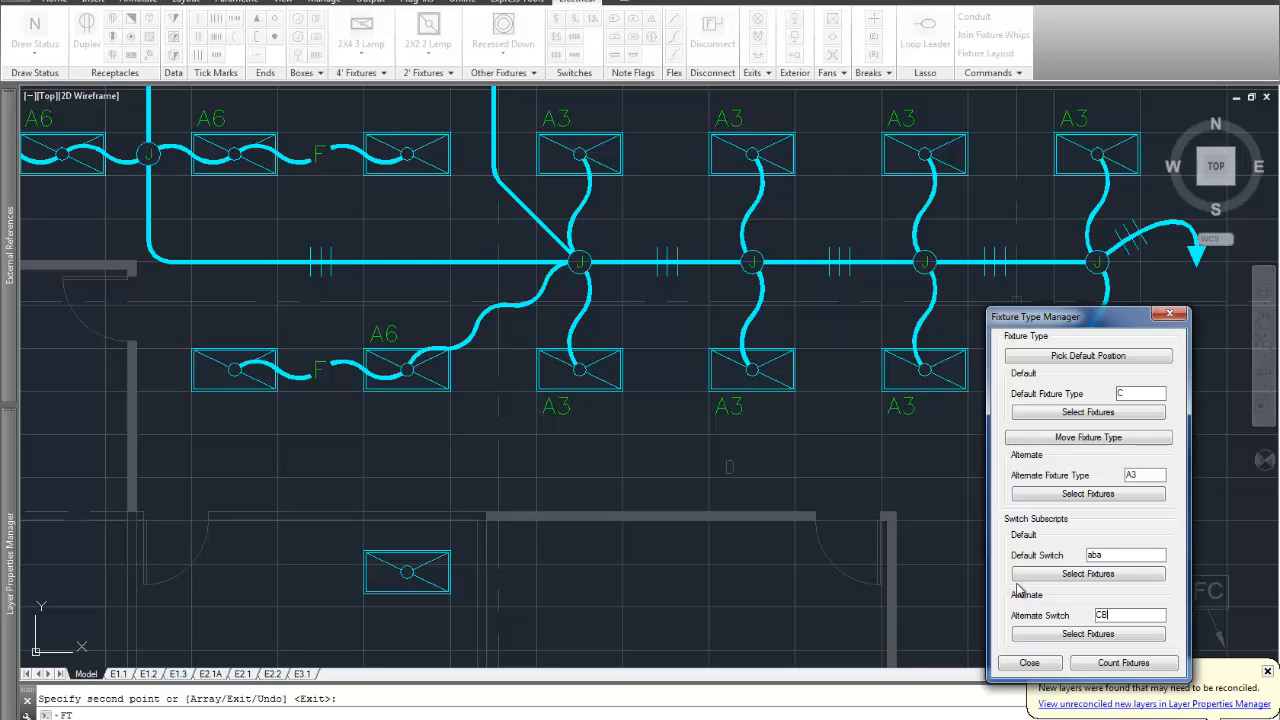
{"action": "type", "text": "CBC"}
{"action": "key", "text": "Tab"}
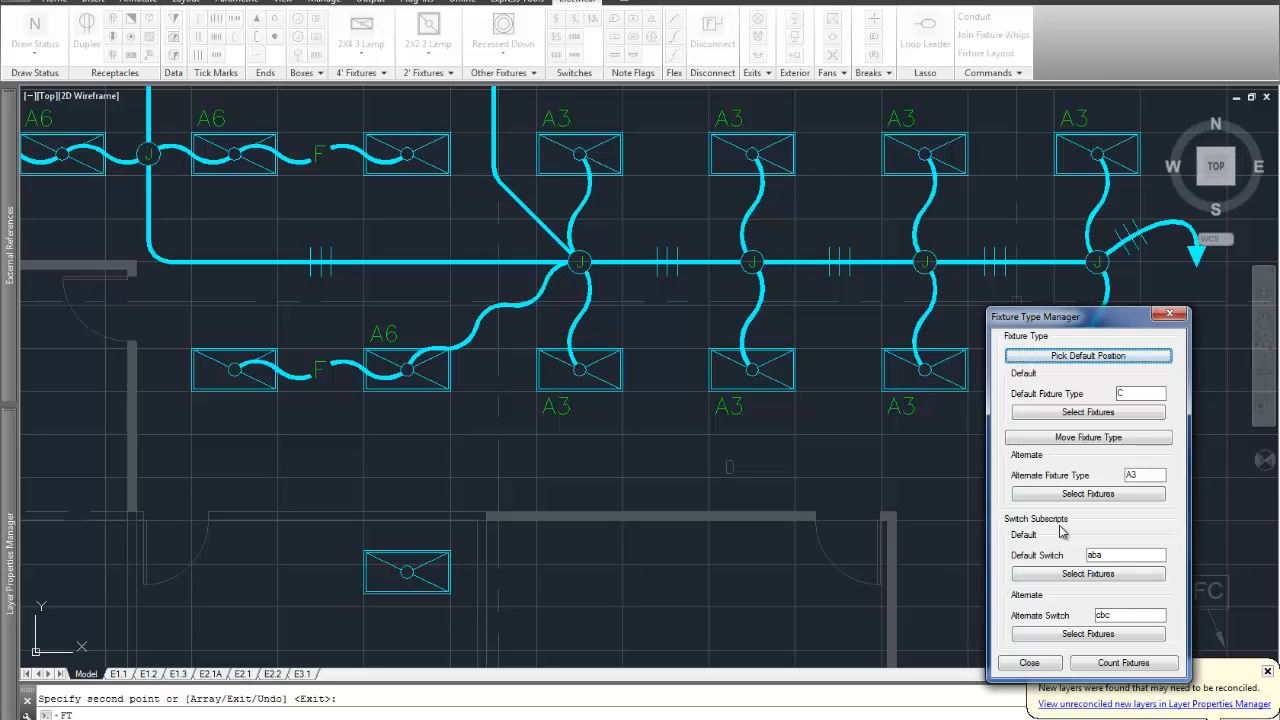
- Place the default aba switch subscripts beside the four bottom-row A3 fixtures and below the copied fixture in the room underneath
{"action": "left_click", "coordinate": [1086, 576]}
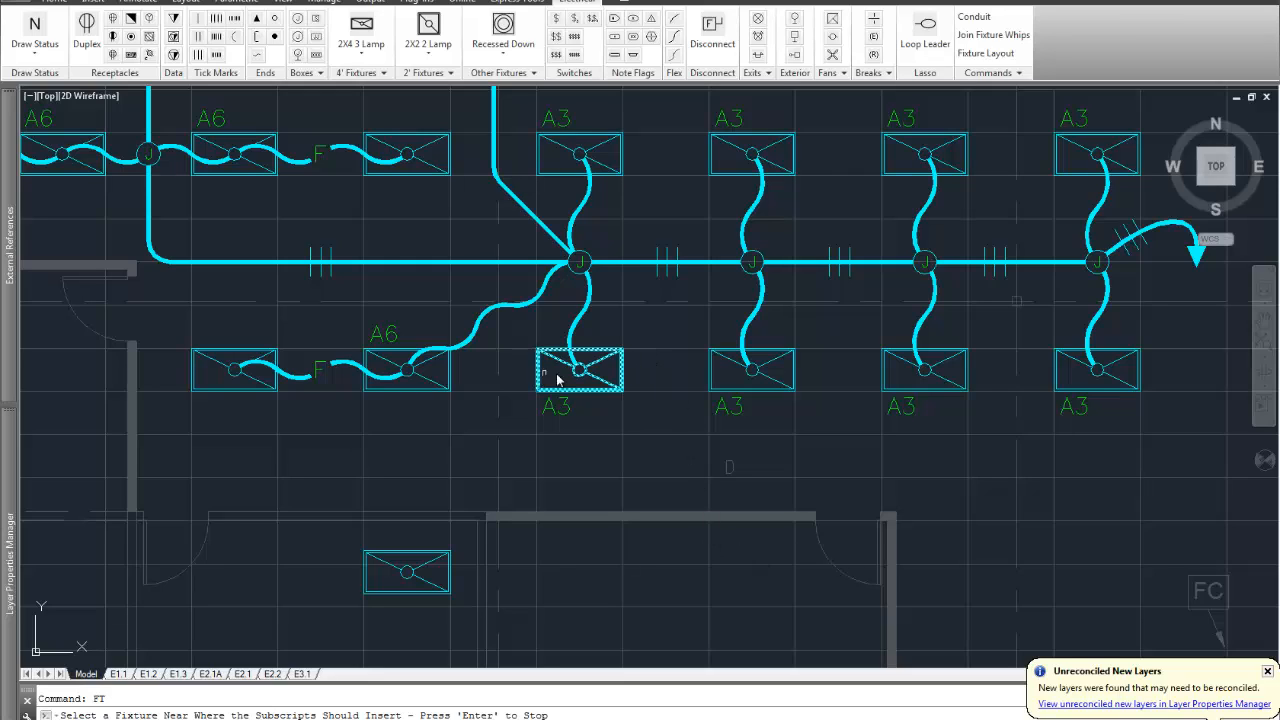
{"action": "left_click", "coordinate": [624, 374]}
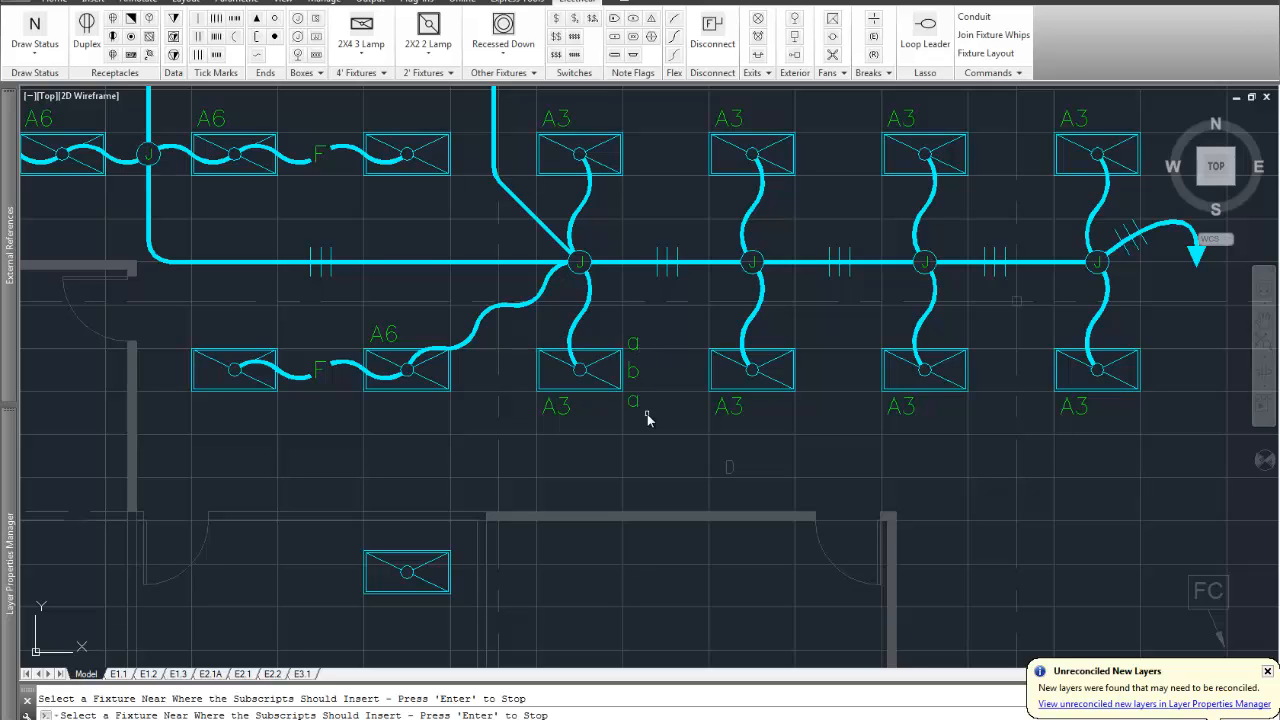
{"action": "left_click", "coordinate": [411, 600]}
{"action": "left_click", "coordinate": [792, 372]}
{"action": "left_click", "coordinate": [962, 370]}
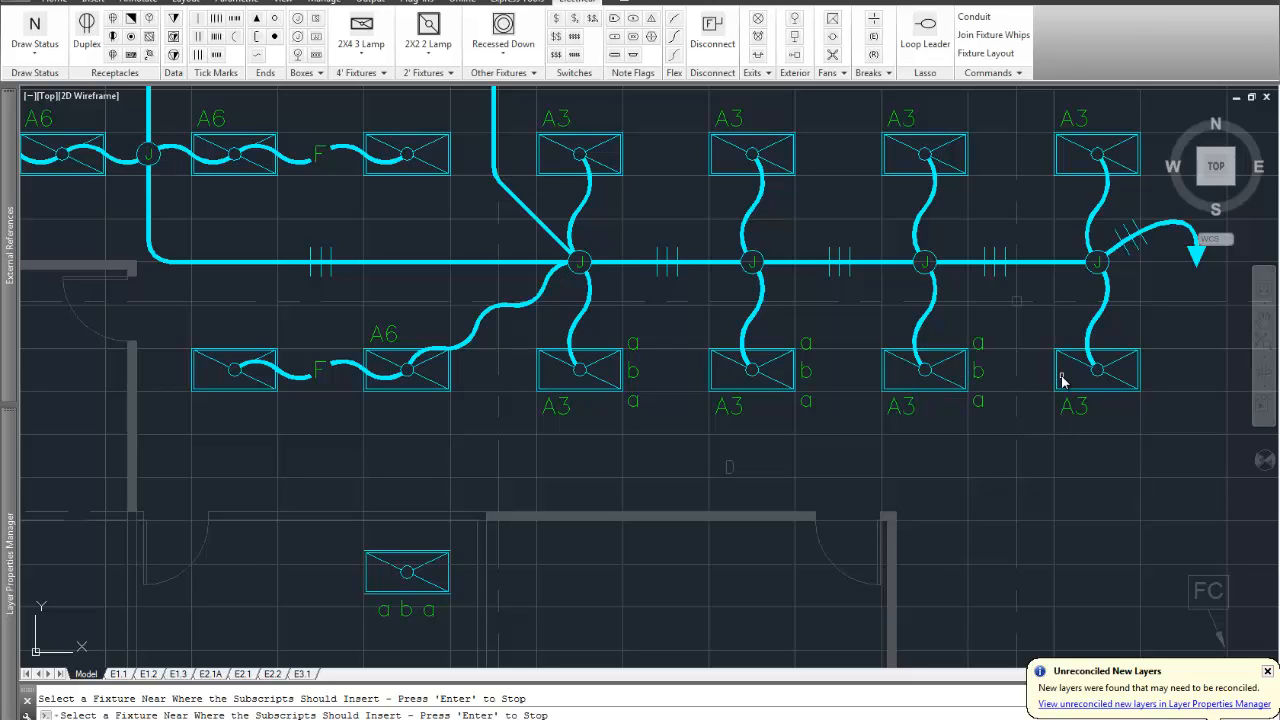
{"action": "left_click", "coordinate": [1057, 368]}
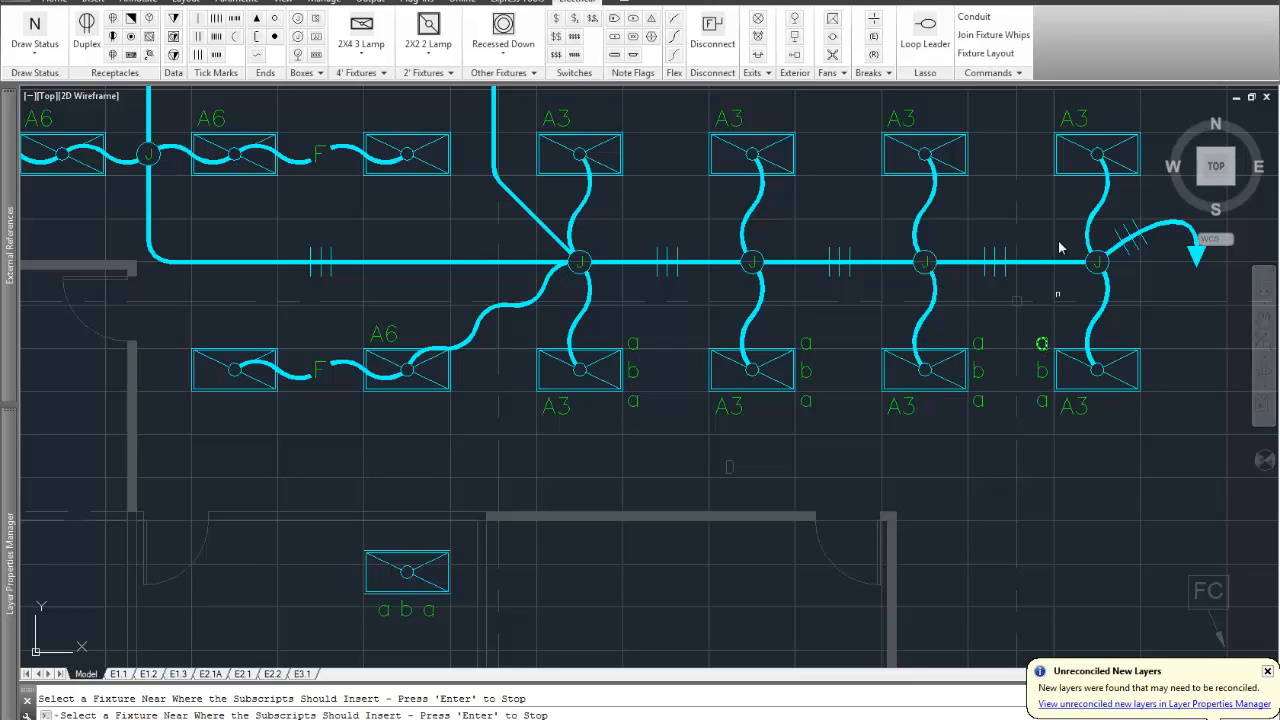
- Add the aba switch subscripts to the right side of all four fixtures in the upper A3 row
{"action": "left_click", "coordinate": [1137, 157]}
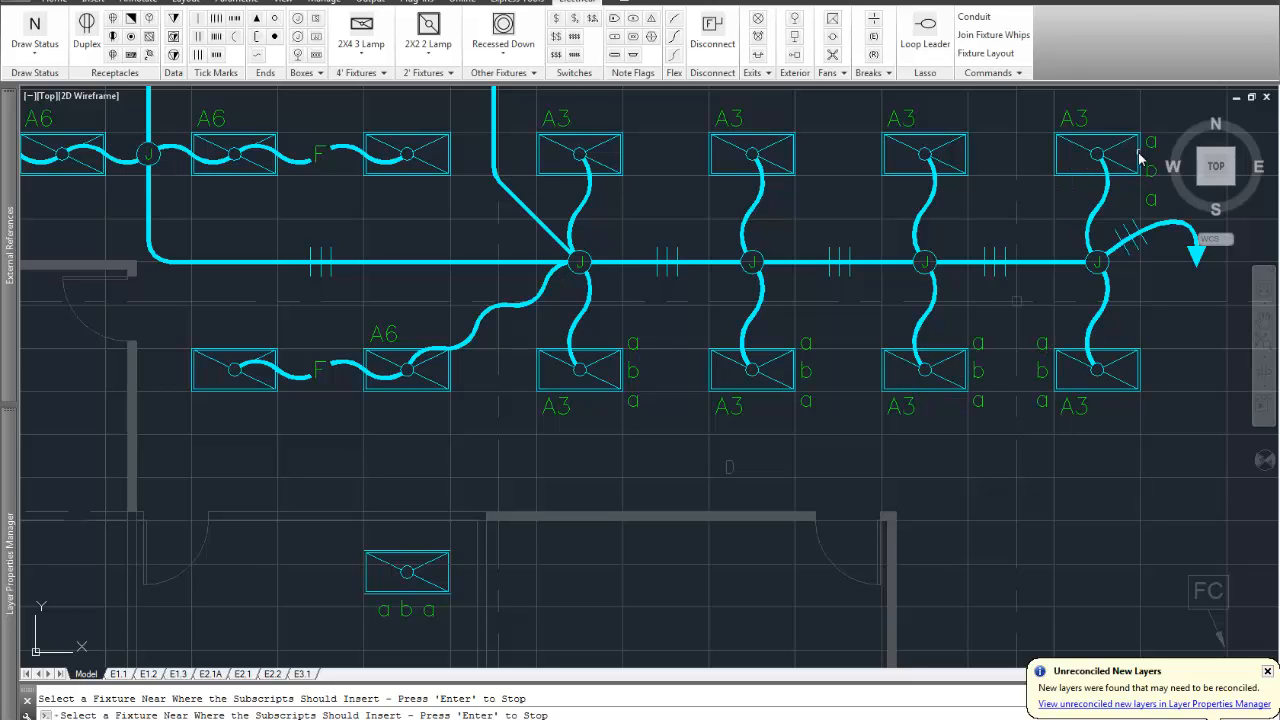
{"action": "left_click", "coordinate": [966, 156]}
{"action": "left_click", "coordinate": [796, 155]}
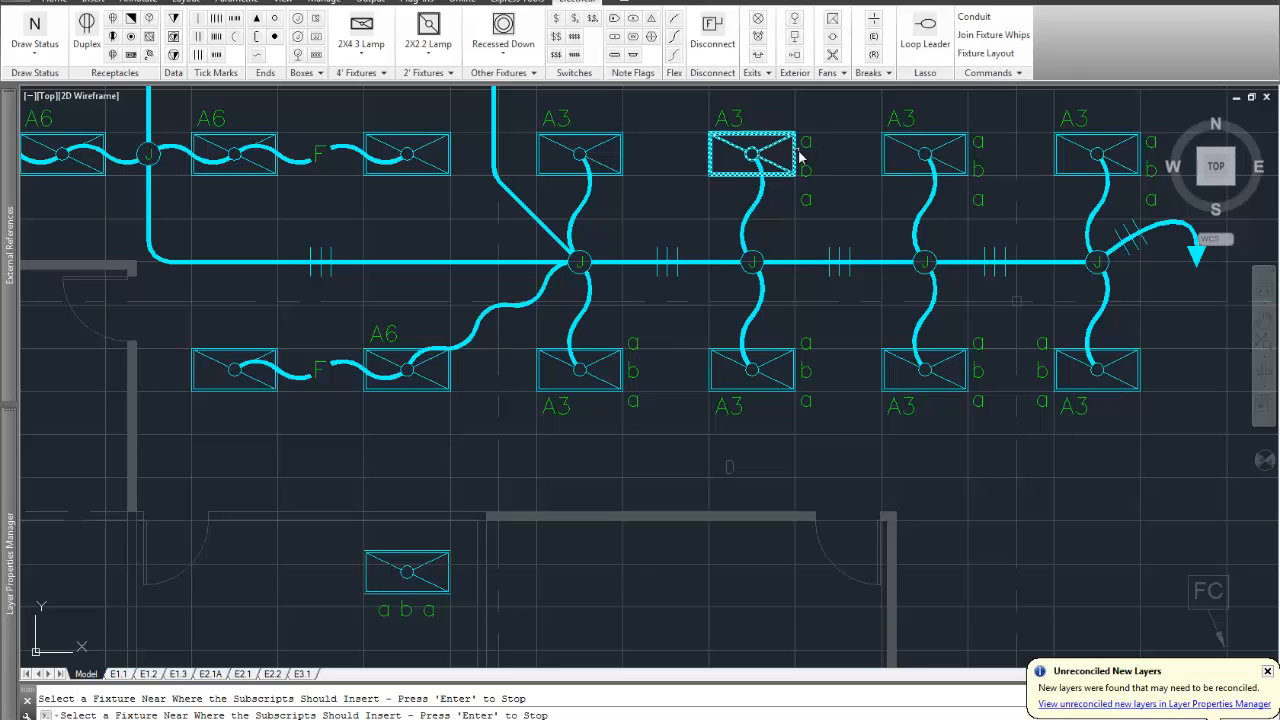
{"action": "left_click", "coordinate": [620, 158]}
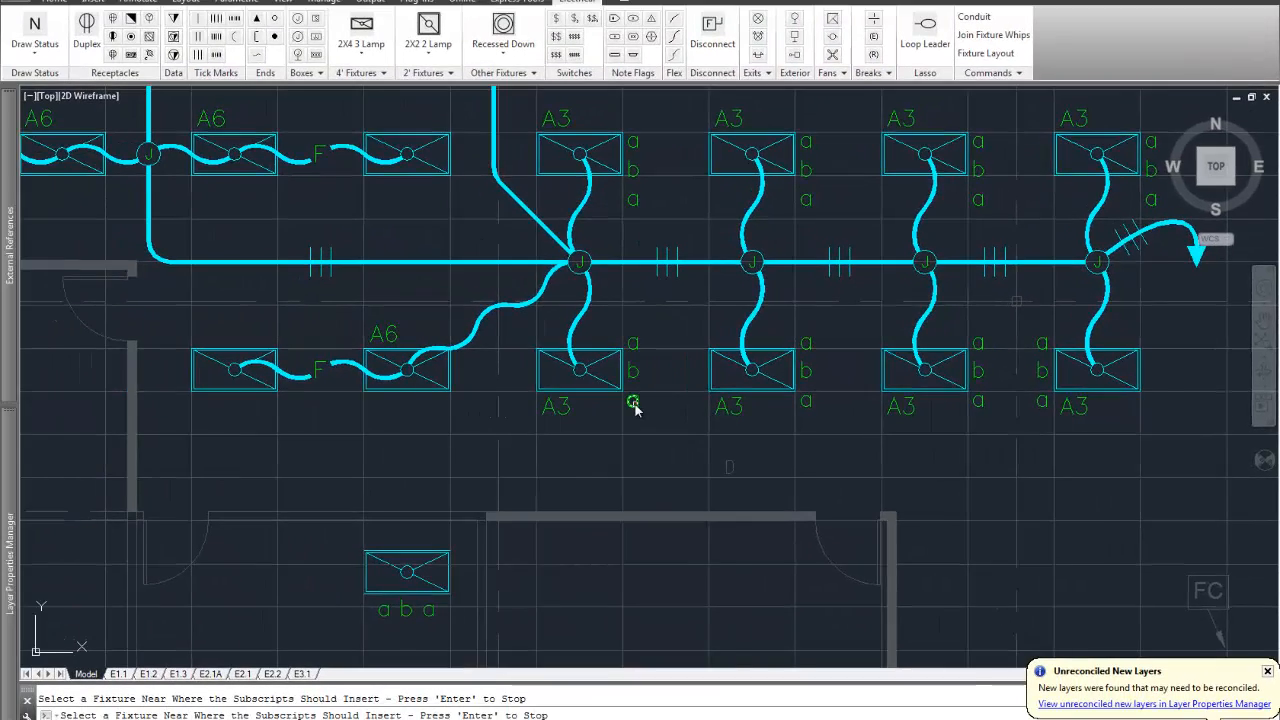
- Add aba subscripts outside both end fixtures of the lowest full A6 row and below the leftmost fixture one row up
{"action": "scroll", "coordinate": [433, 398], "scroll_direction": "down", "scroll_amount": 2}
{"action": "left_click", "coordinate": [519, 253]}
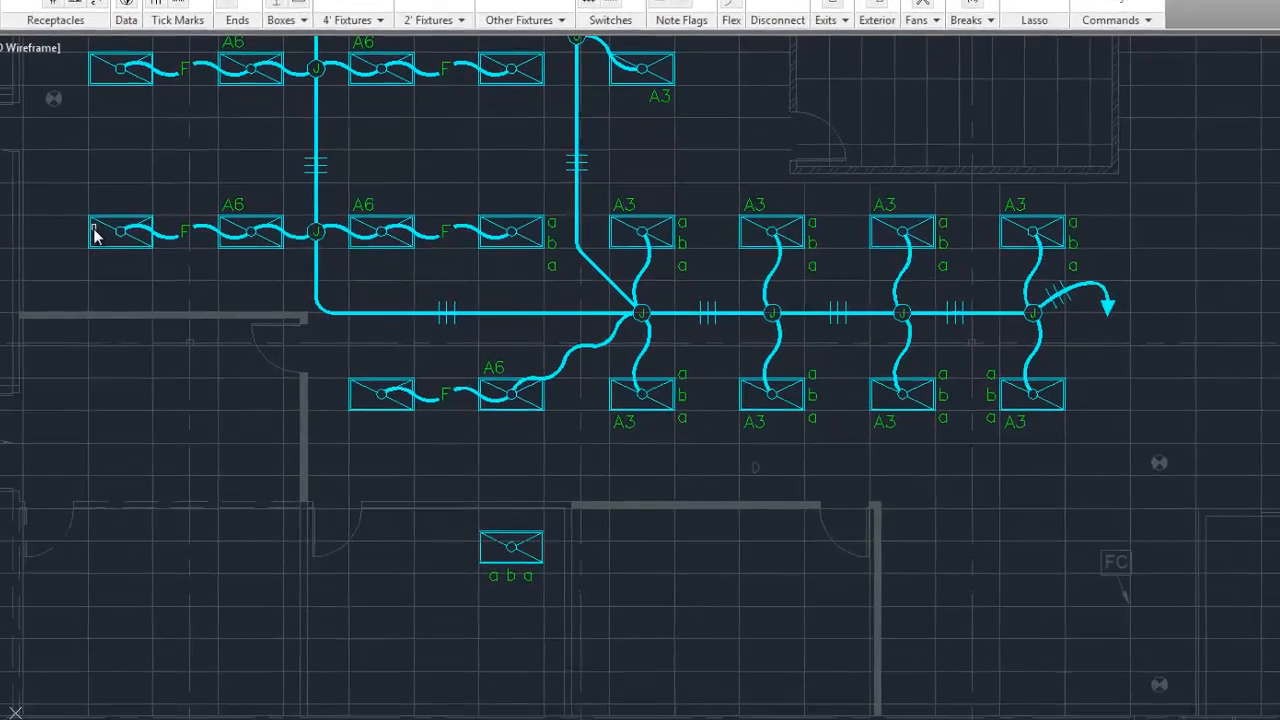
{"action": "left_click", "coordinate": [130, 248]}
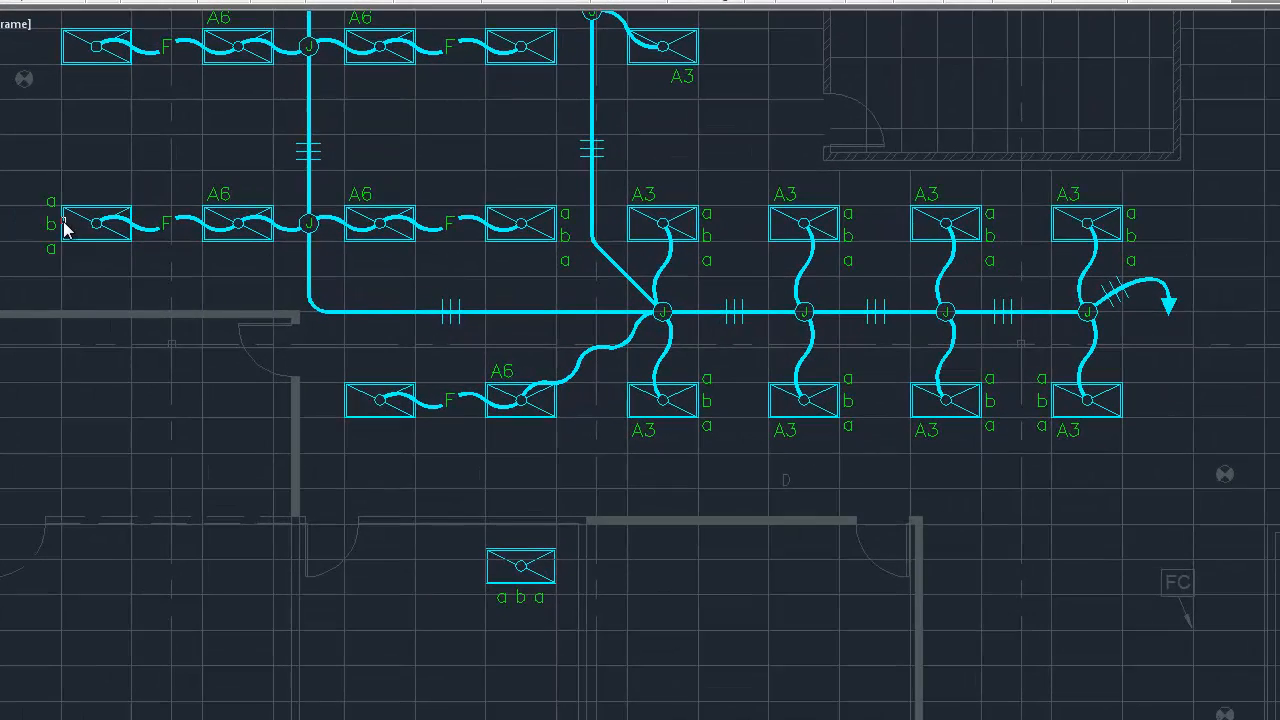
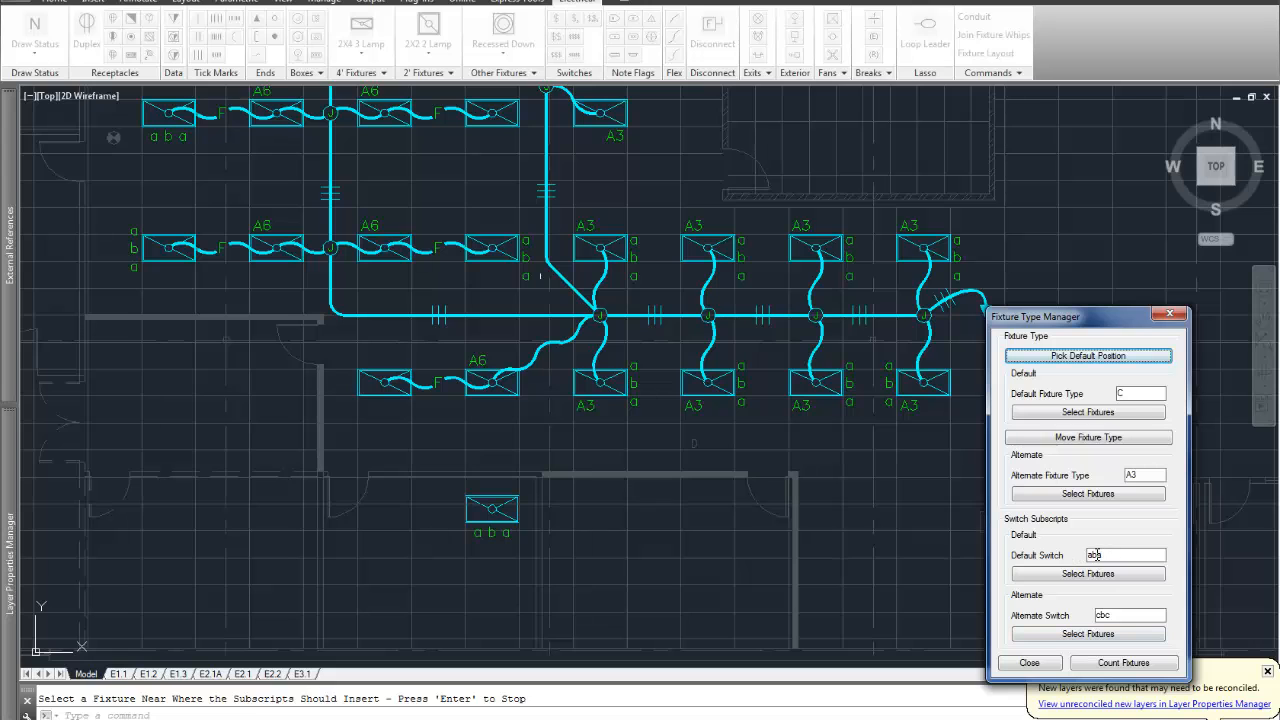
- Place the alternate cbc switch subscripts outside the end fixtures of the next two A6 rows above the aba-labelled rows
{"action": "left_click", "coordinate": [1094, 635]}
{"action": "middle_click_drag", "start_coordinate": [500, 151], "coordinate": [530, 352]}
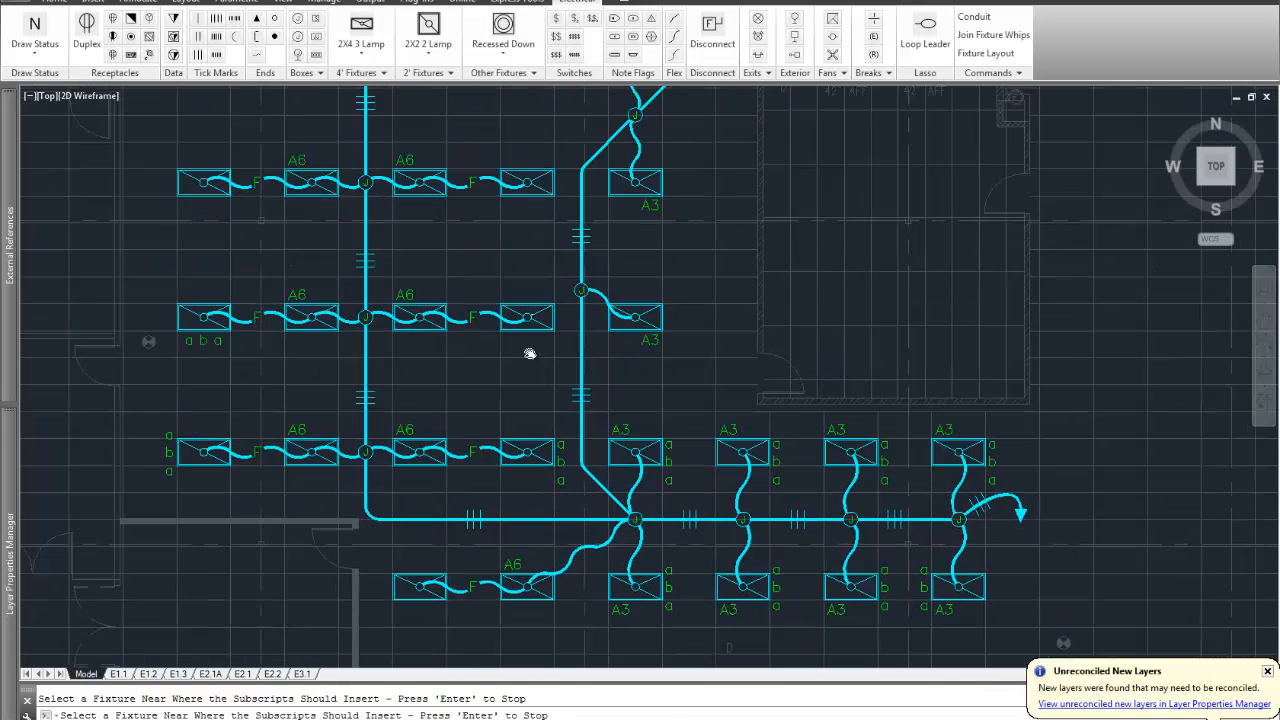
{"action": "left_click", "coordinate": [550, 183]}
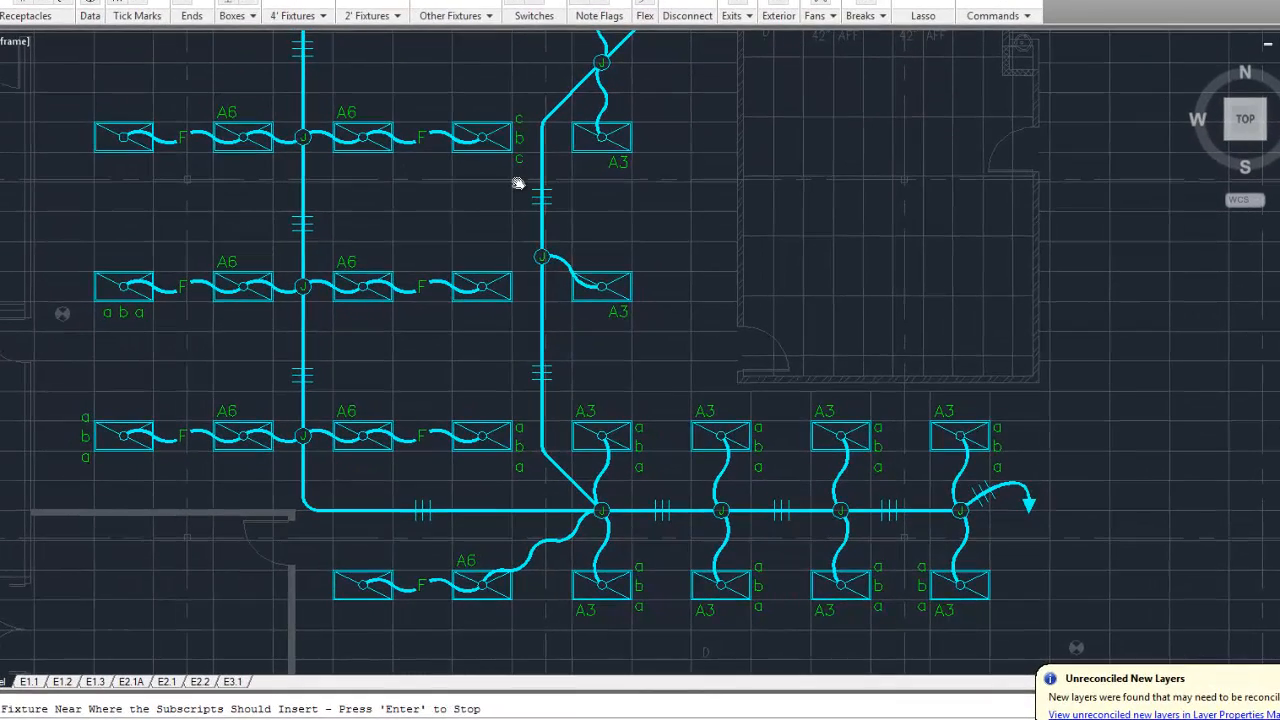
{"action": "left_click", "coordinate": [92, 130]}
{"action": "middle_click_drag", "start_coordinate": [143, 96], "coordinate": [133, 306]}
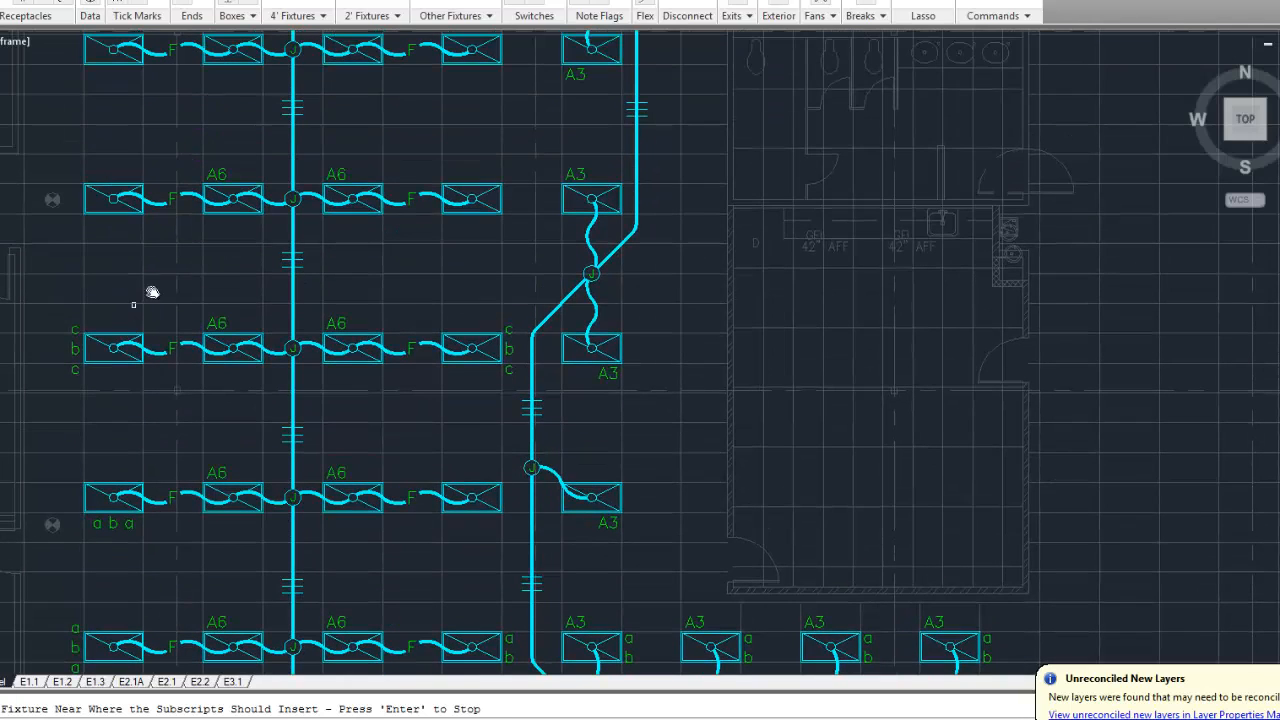
{"action": "left_click", "coordinate": [505, 199]}
{"action": "left_click", "coordinate": [85, 202]}
- Continue the cbc switch subscripts outside the end fixtures of the three A6 rows farther up
{"action": "middle_click_drag", "start_coordinate": [125, 121], "coordinate": [105, 290]}
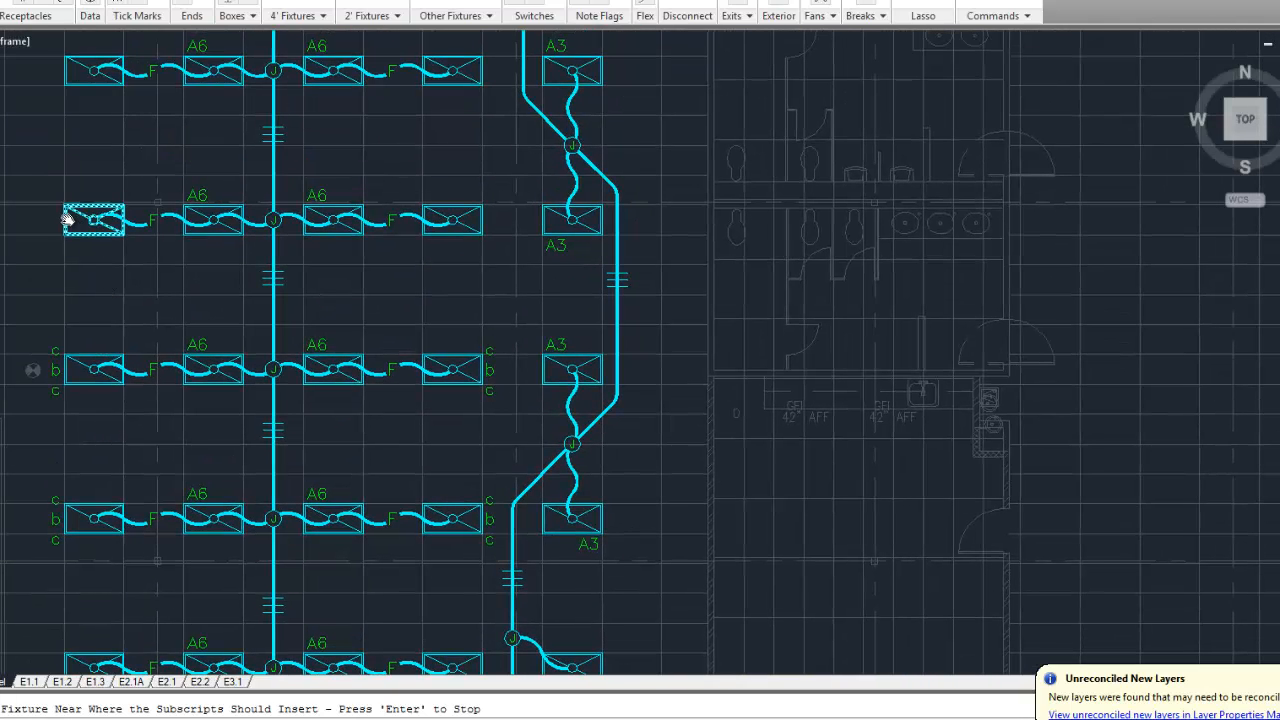
{"action": "left_click", "coordinate": [88, 219]}
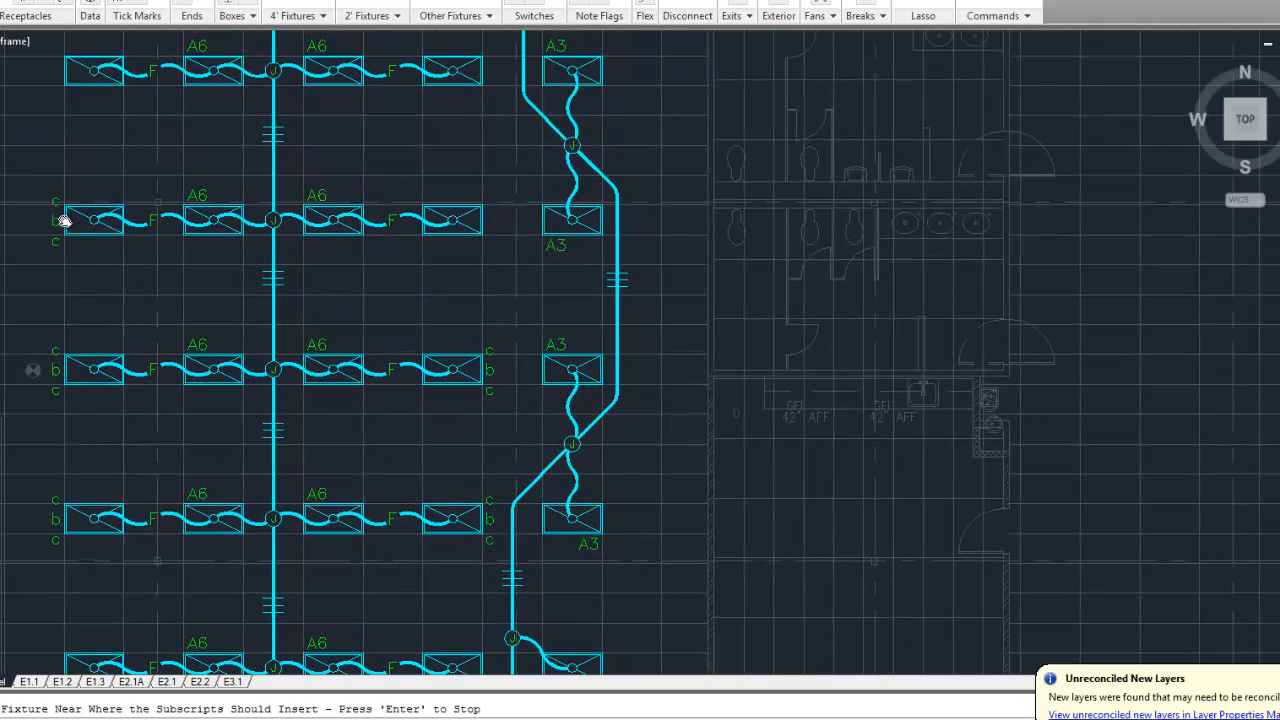
{"action": "left_click", "coordinate": [488, 216]}
{"action": "middle_click_drag", "start_coordinate": [503, 189], "coordinate": [491, 386]}
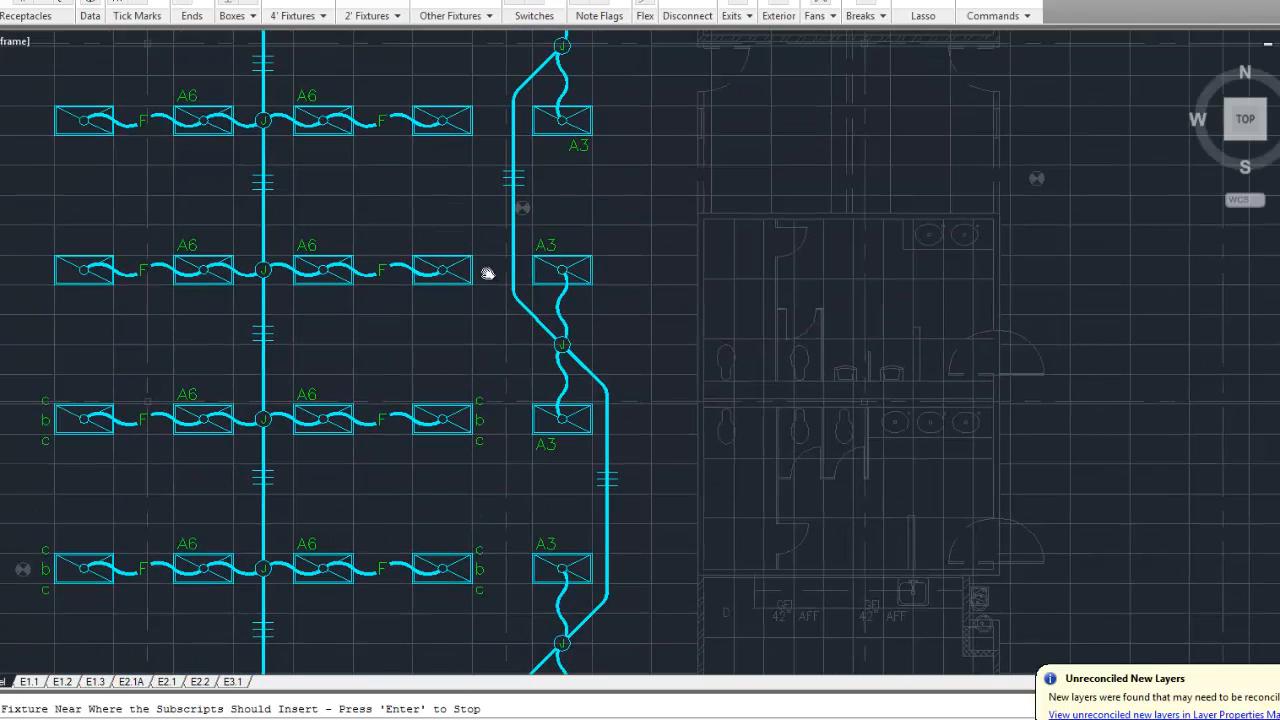
{"action": "left_click", "coordinate": [468, 272]}
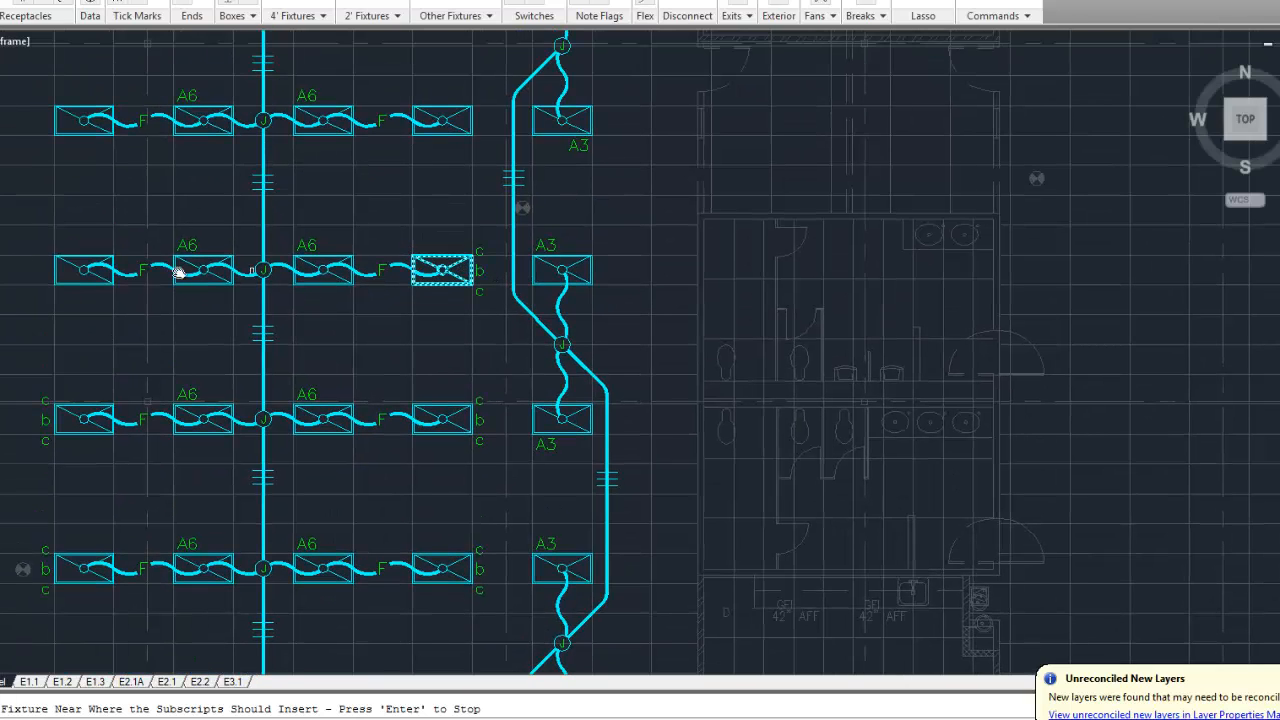
{"action": "left_click", "coordinate": [55, 268]}
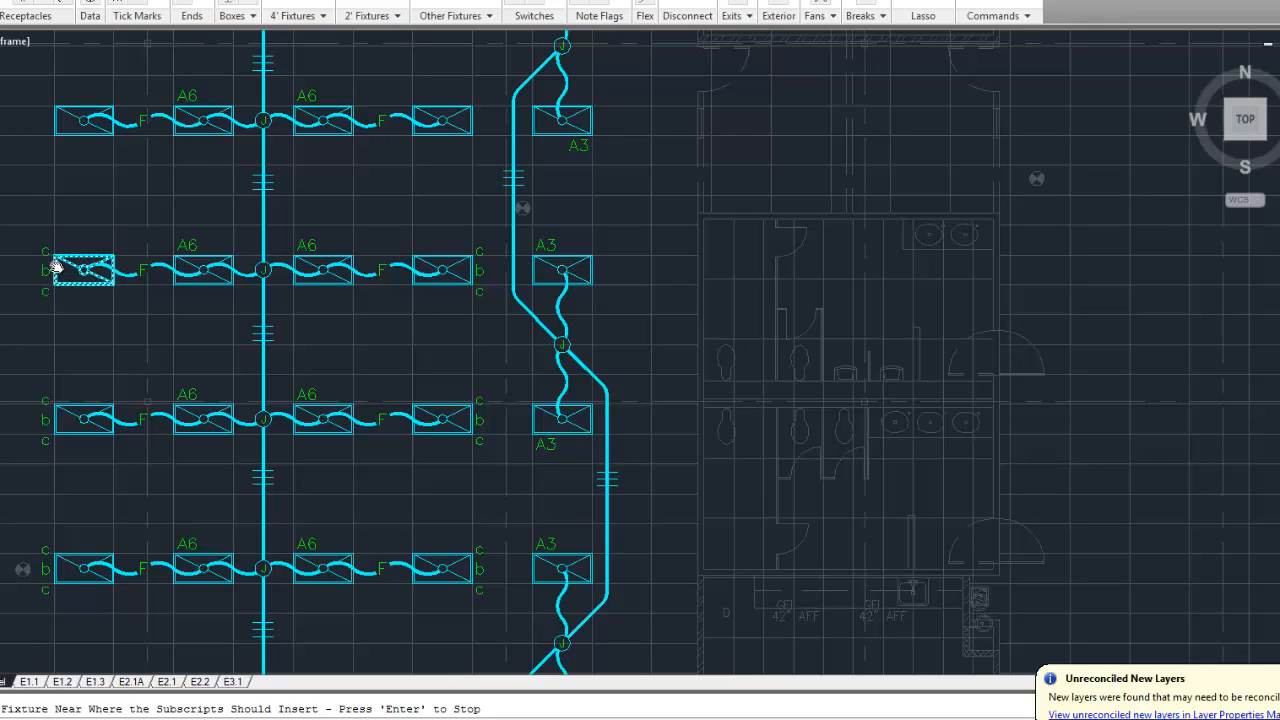
{"action": "left_click", "coordinate": [53, 120]}
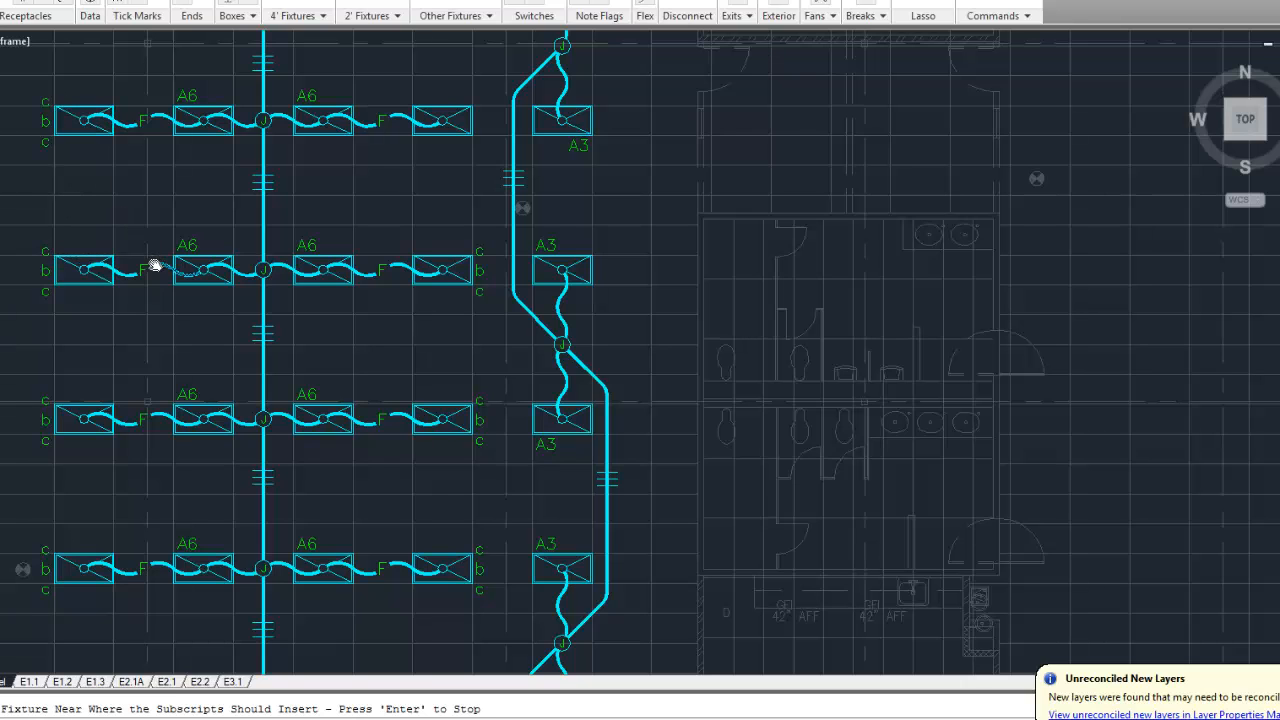
- Add cbc subscripts right of the upper fixture in the A3 pair beside the A6 rows, and close the Fixture Type Manager
{"action": "middle_click_drag", "start_coordinate": [186, 334], "coordinate": [186, 251]}
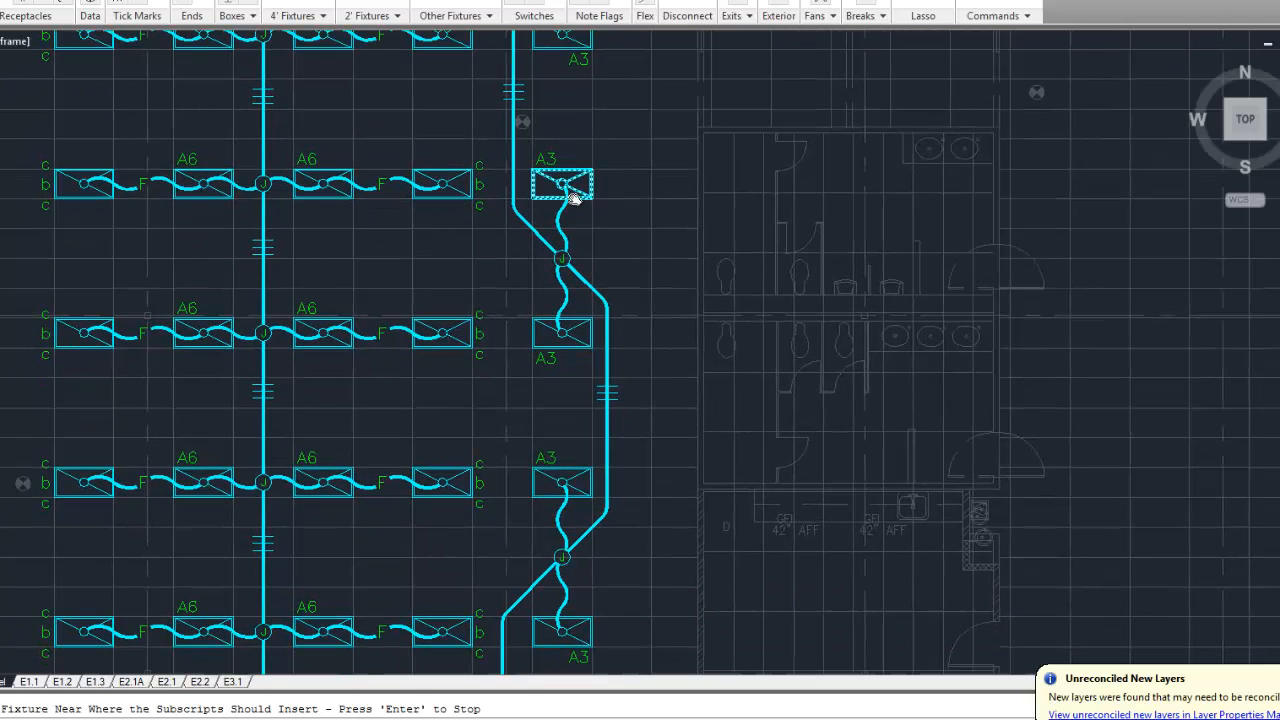
{"action": "left_click", "coordinate": [590, 183]}
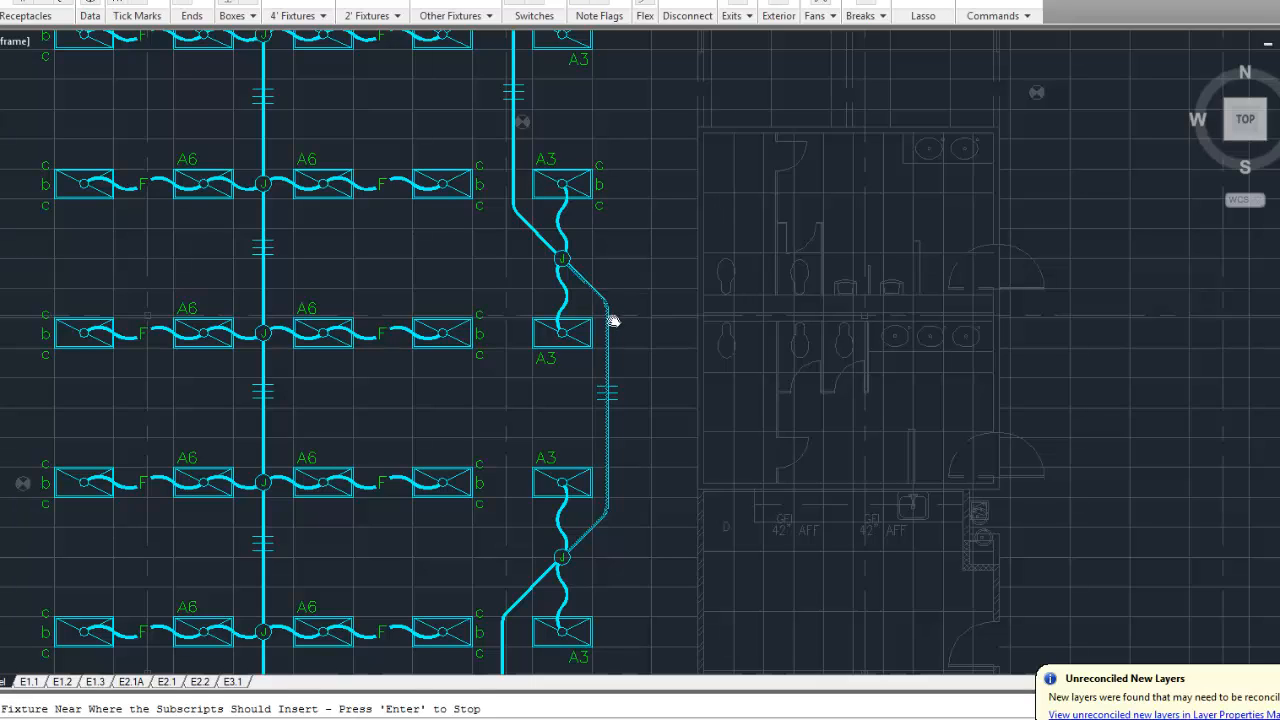
{"action": "key", "text": "Return"}
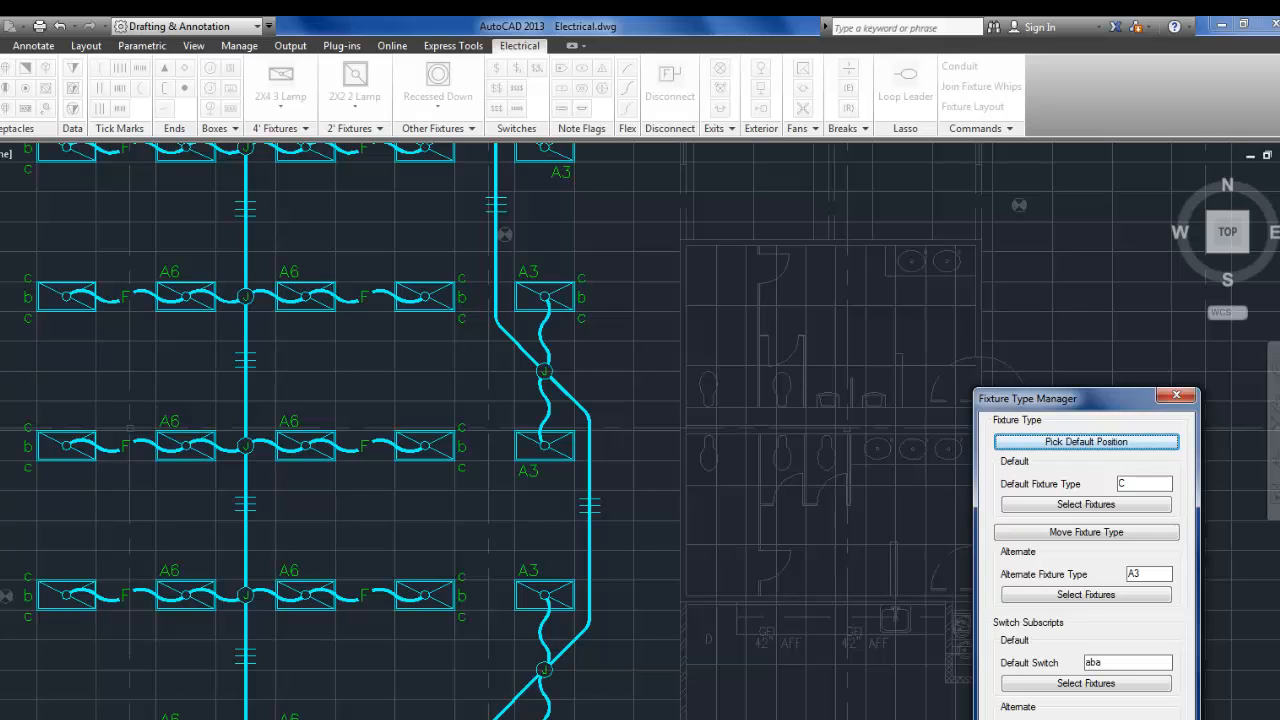
{"action": "left_click", "coordinate": [1086, 441]}
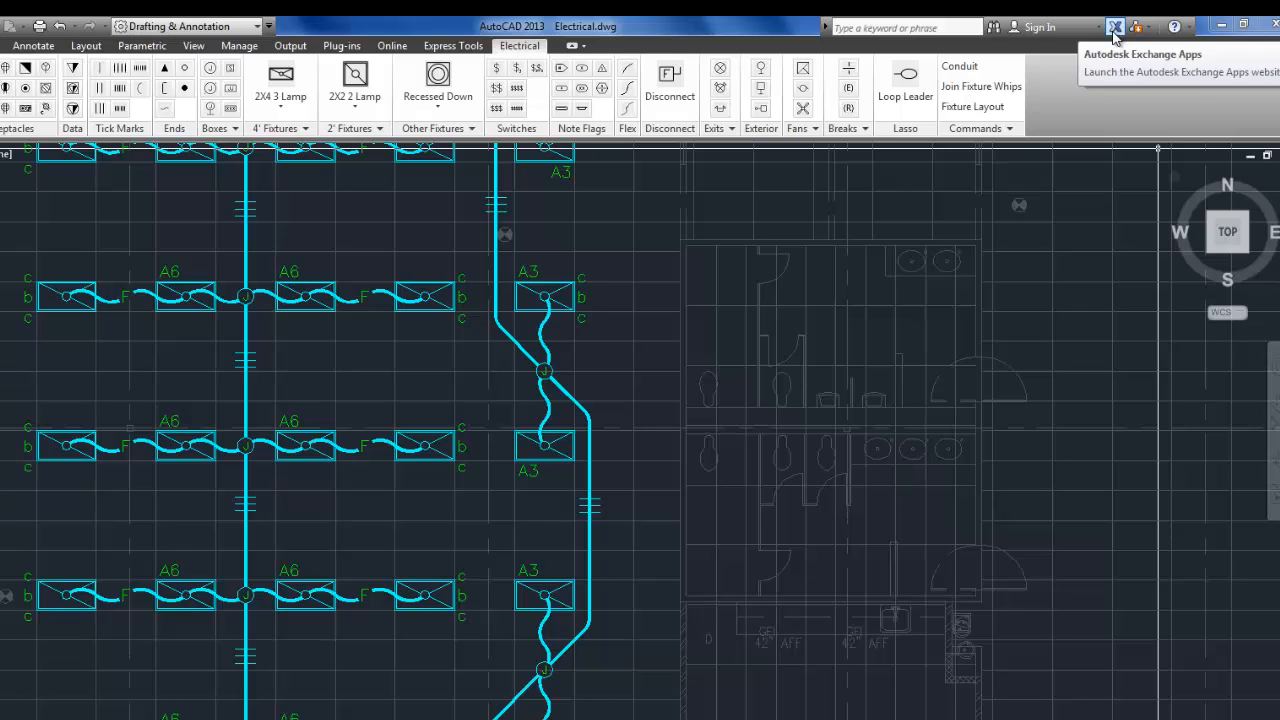
- Reopen the Fixture Type Manager, count the fixtures by type, and close the count
{"action": "mouse_move", "coordinate": [477, 623]}
{"action": "middle_mouse_down"}
{"action": "mouse_move", "coordinate": [500, 528]}
{"action": "mouse_move", "coordinate": [557, 537]}
{"action": "mouse_move", "coordinate": [531, 289]}
{"action": "mouse_move", "coordinate": [504, 456]}
{"action": "middle_mouse_up"}
{"action": "mouse_move", "coordinate": [504, 456]}
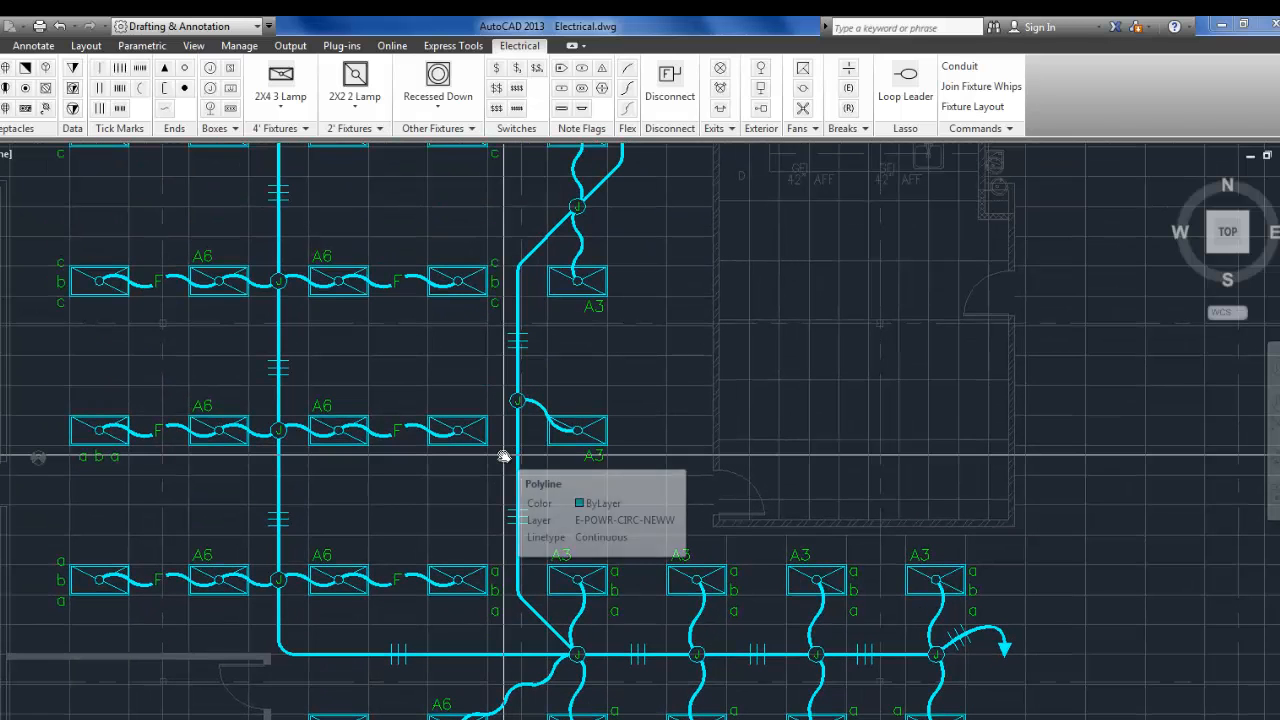
{"action": "left_click", "coordinate": [975, 128]}
{"action": "left_click", "coordinate": [968, 168]}
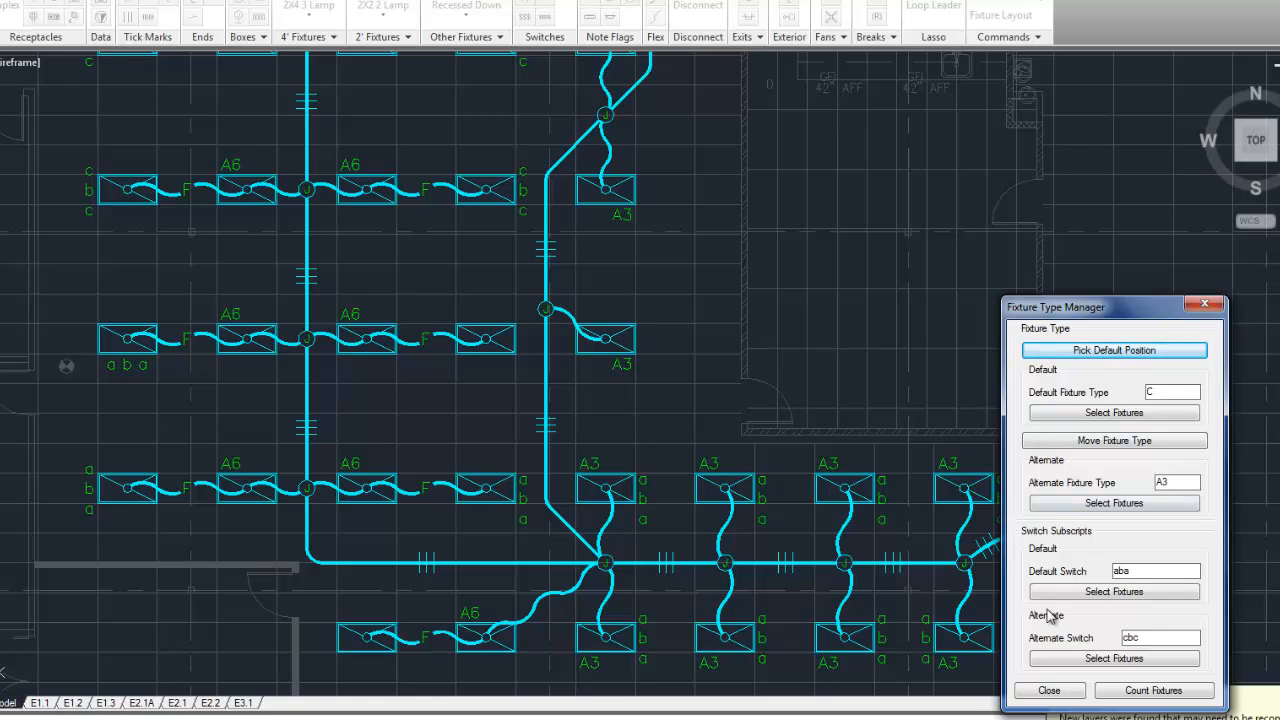
{"action": "left_click", "coordinate": [1150, 691]}
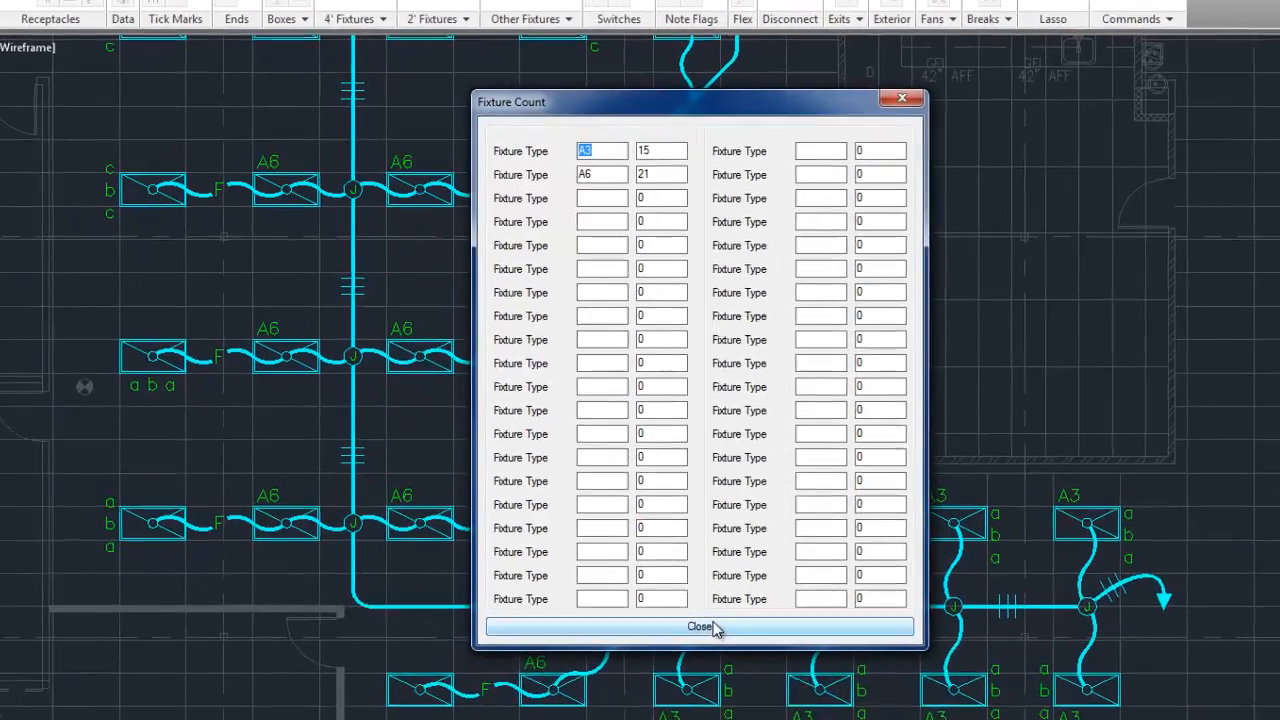
{"action": "left_click", "coordinate": [628, 580]}
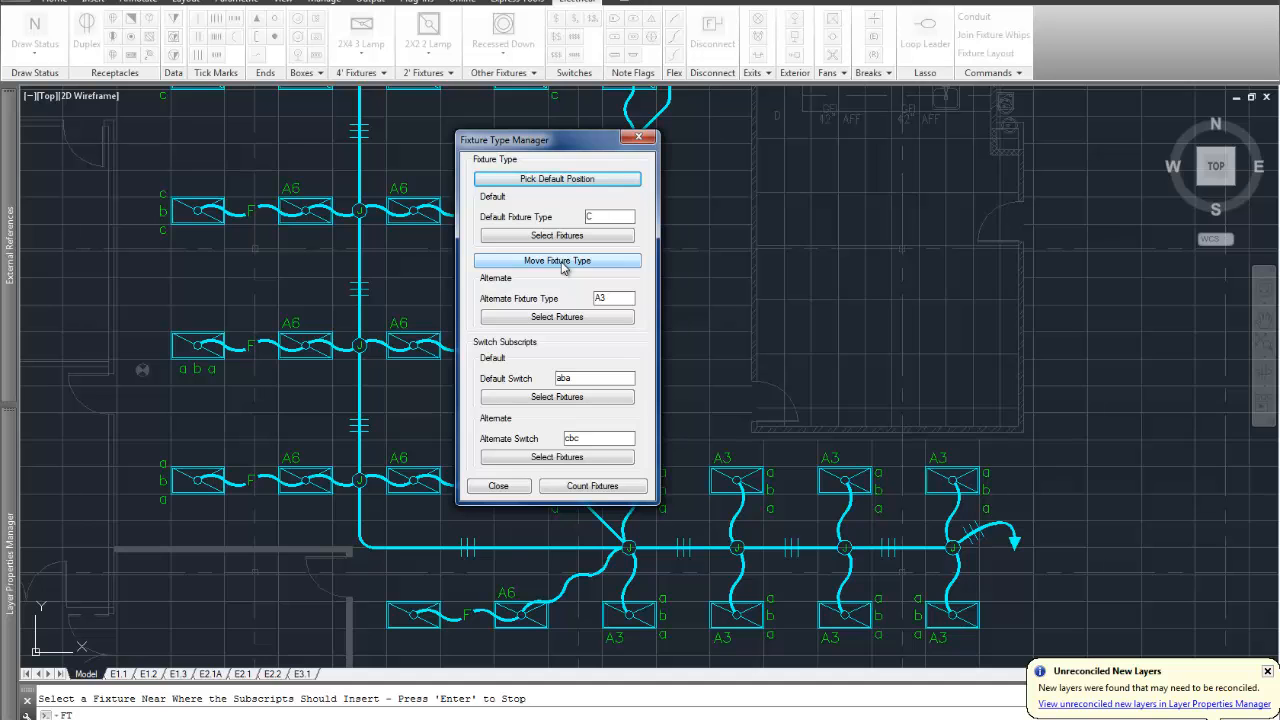
- Move the type label of the lone A3 fixture around its sides, return it below the lower right corner, and close the Fixture Type Manager
{"action": "left_click", "coordinate": [574, 262]}
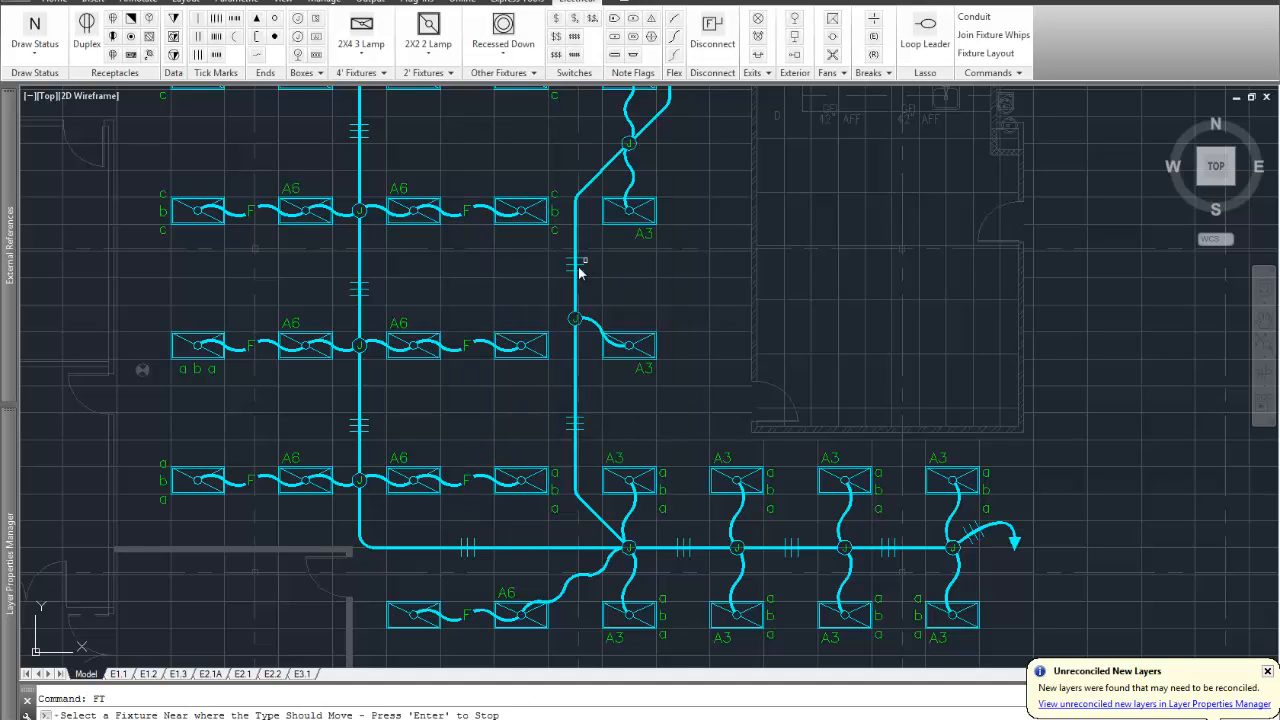
{"action": "scroll", "coordinate": [516, 384], "scroll_direction": "up", "scroll_amount": 2}
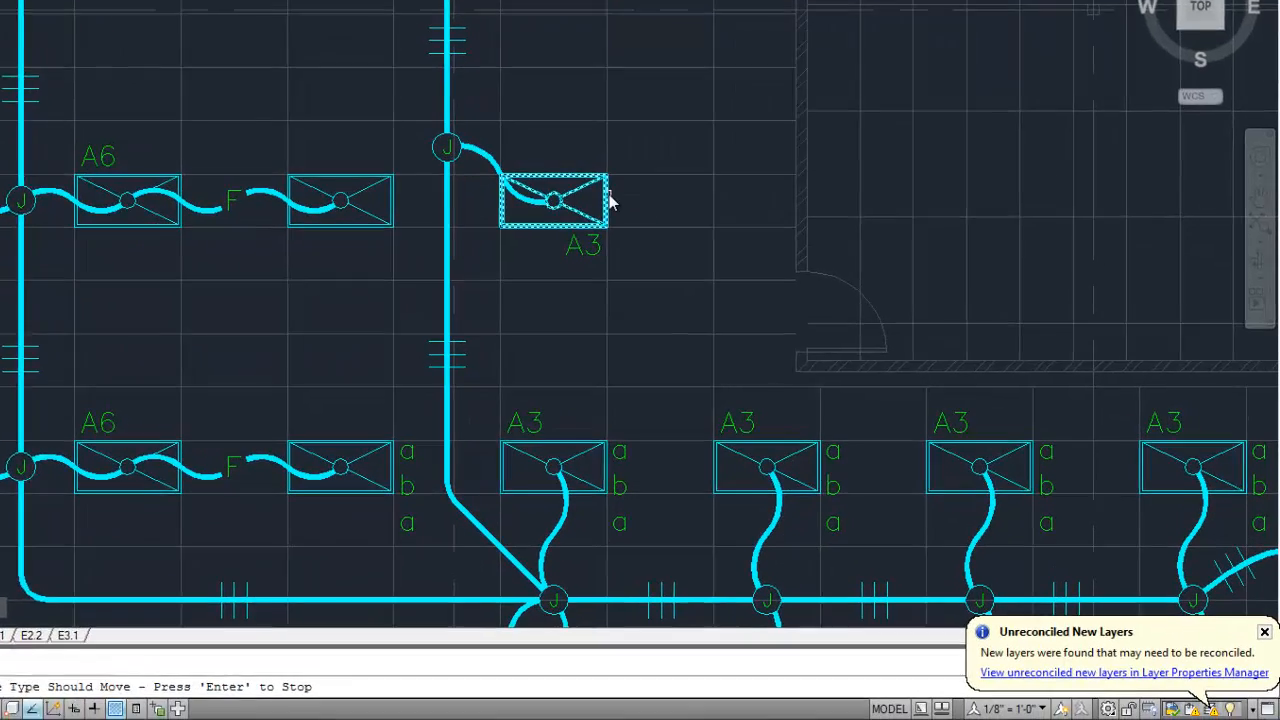
{"action": "left_click", "coordinate": [742, 318]}
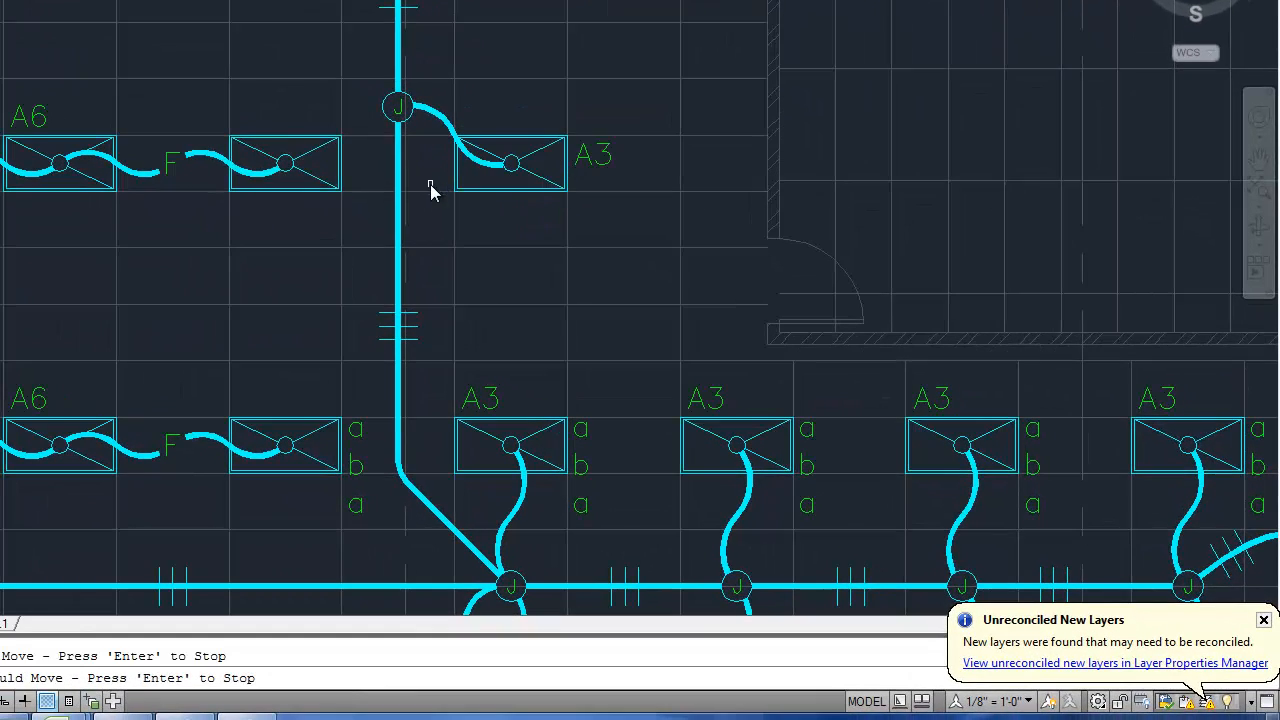
{"action": "left_click", "coordinate": [457, 186]}
{"action": "left_click", "coordinate": [529, 151]}
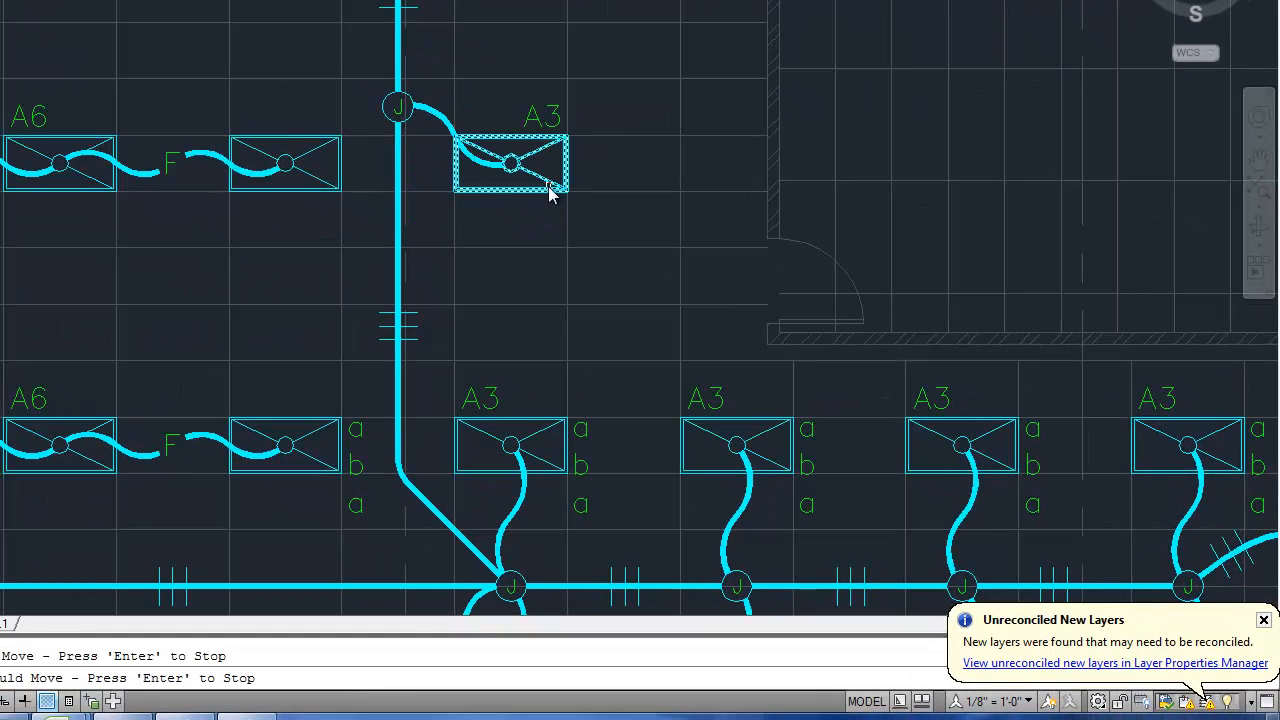
{"action": "left_click", "coordinate": [549, 195]}
{"action": "left_click", "coordinate": [512, 164]}
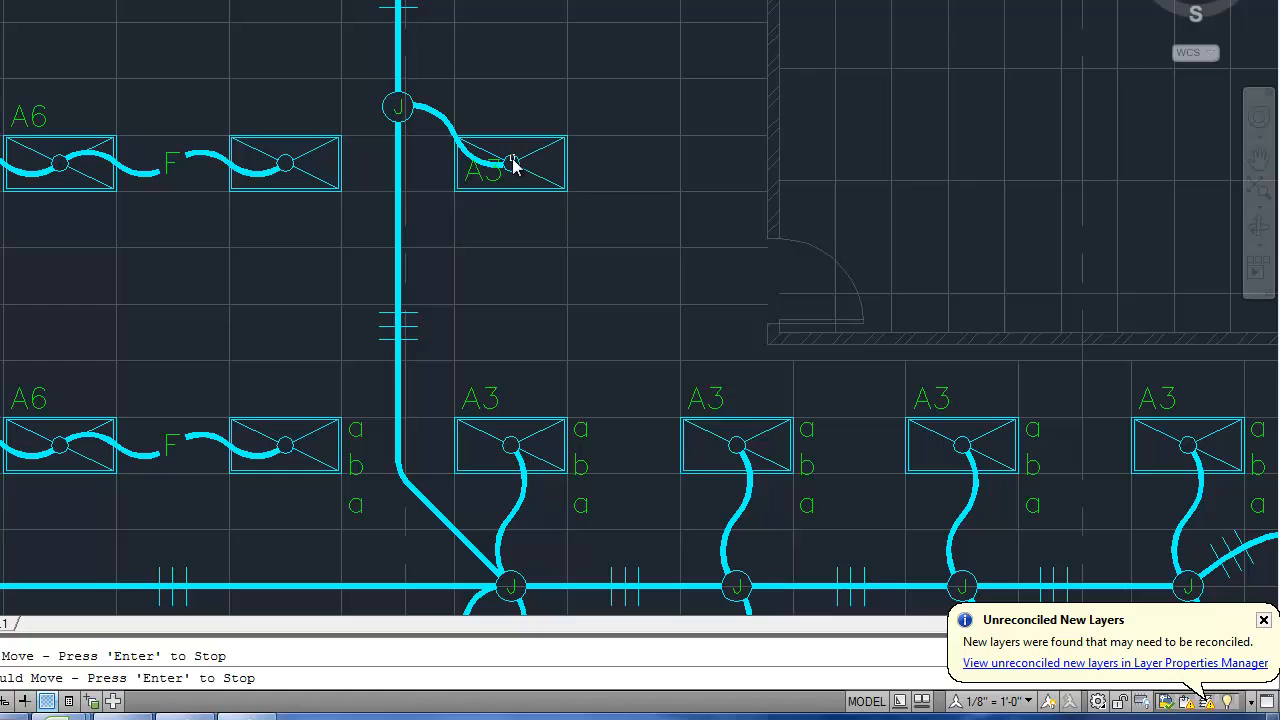
{"action": "left_click", "coordinate": [490, 146]}
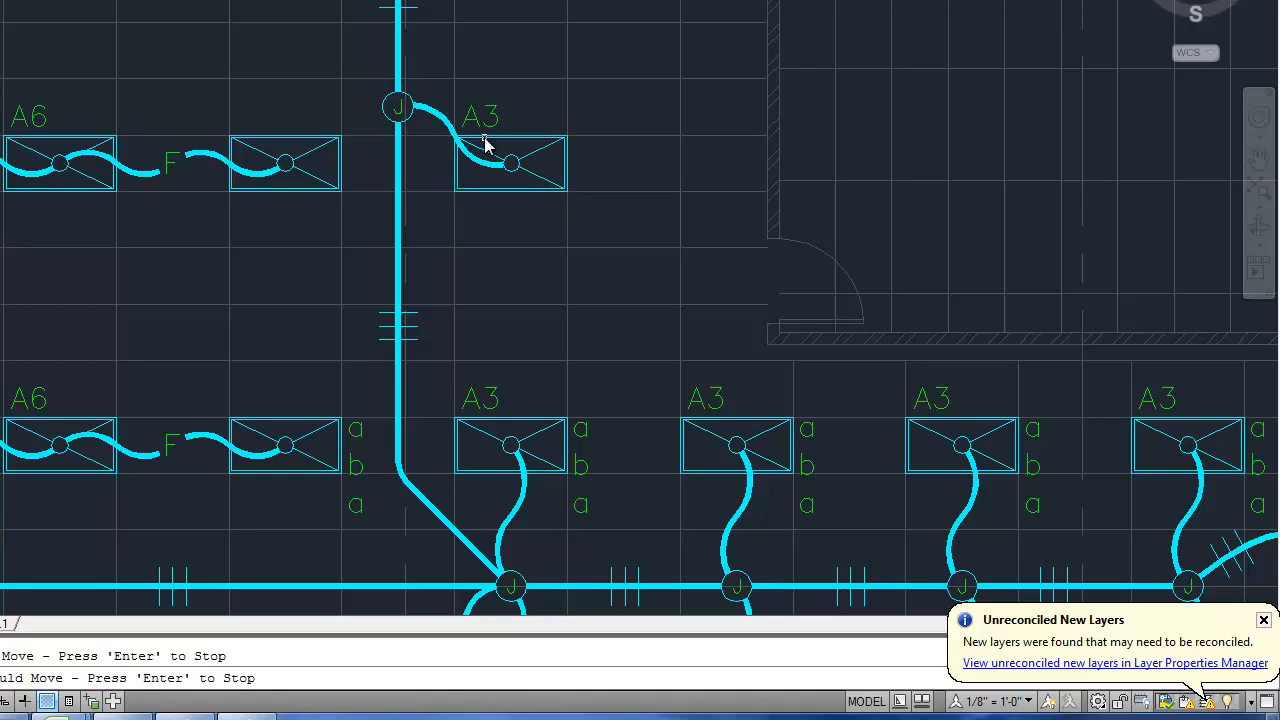
{"action": "left_click", "coordinate": [555, 204]}
{"action": "key", "text": "Return"}
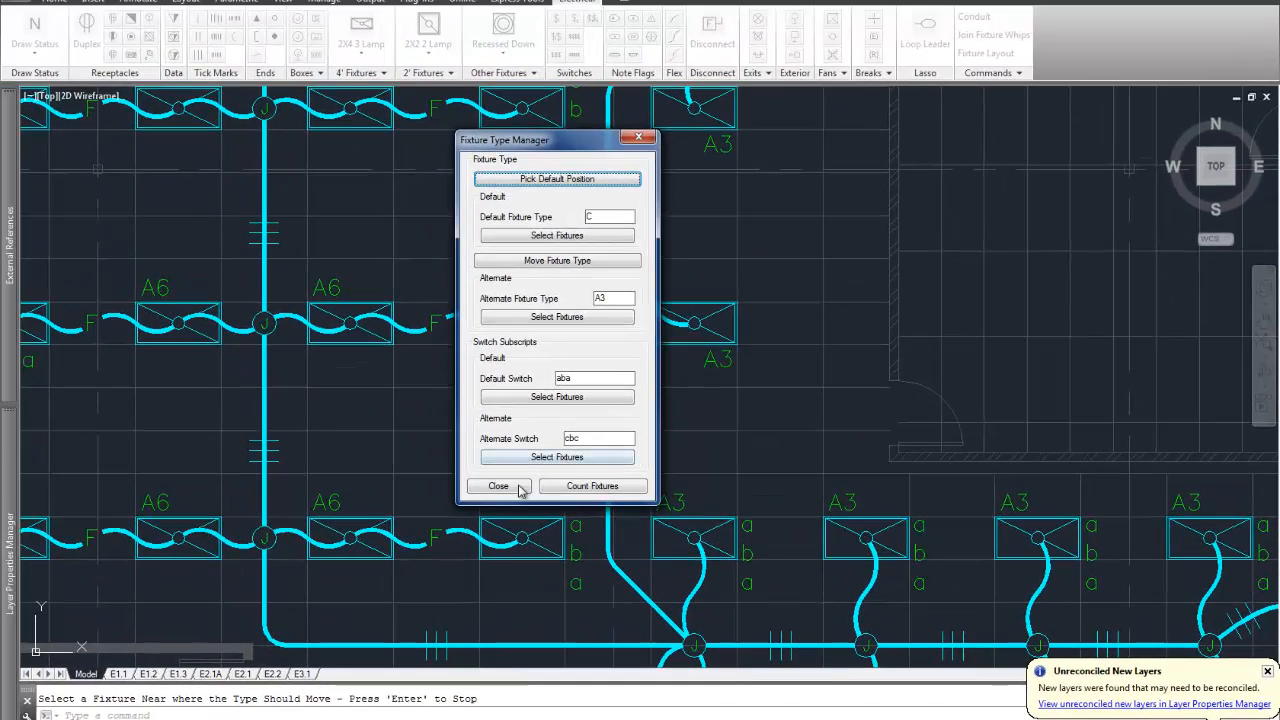
{"action": "left_click", "coordinate": [512, 489]}
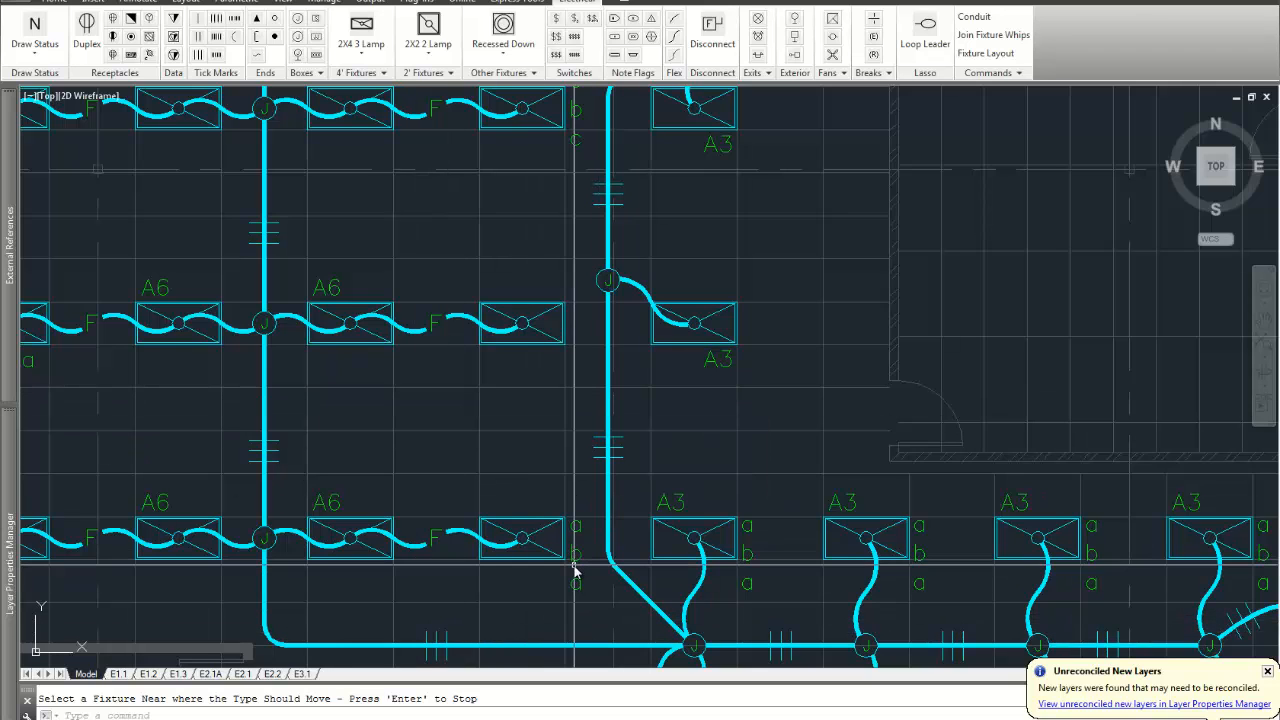
- Erase the three stacked aba switch subscripts beside the right end fixture of the lowest four-fixture A6 row
{"action": "key", "text": "Return"}
{"action": "left_click_drag", "start_coordinate": [550, 507], "coordinate": [592, 617]}
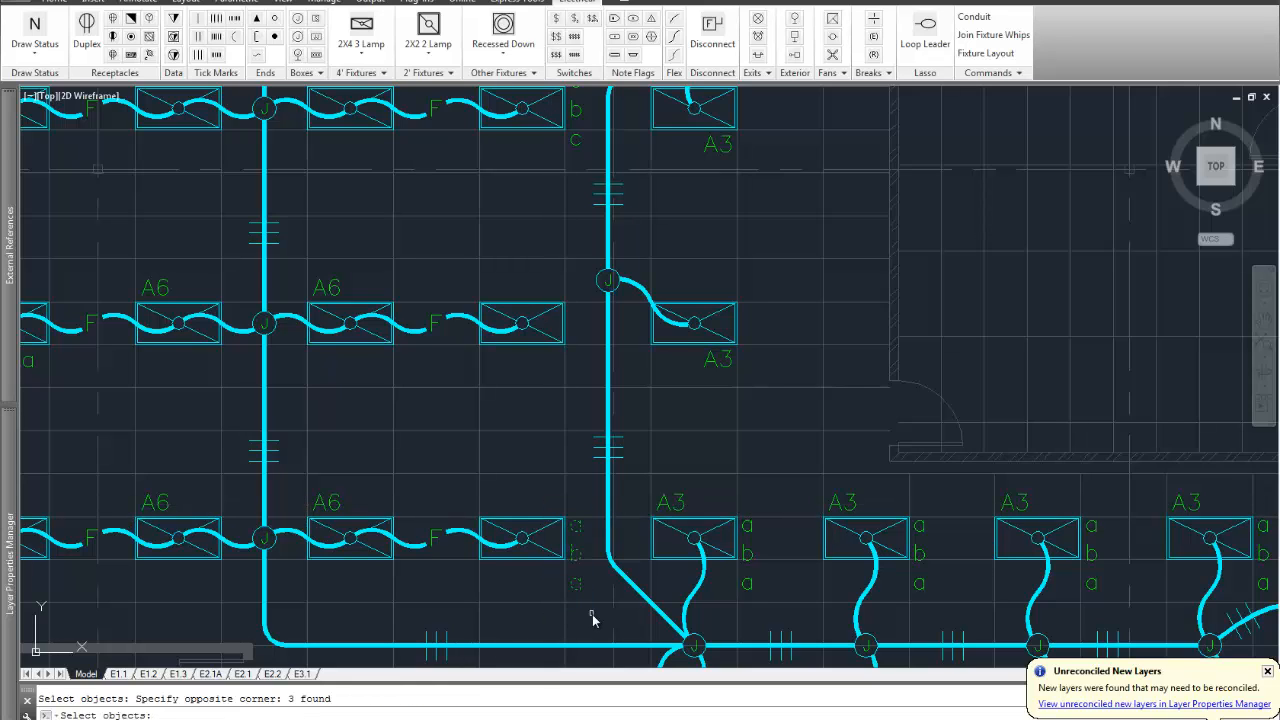
{"action": "key", "text": "Return"}
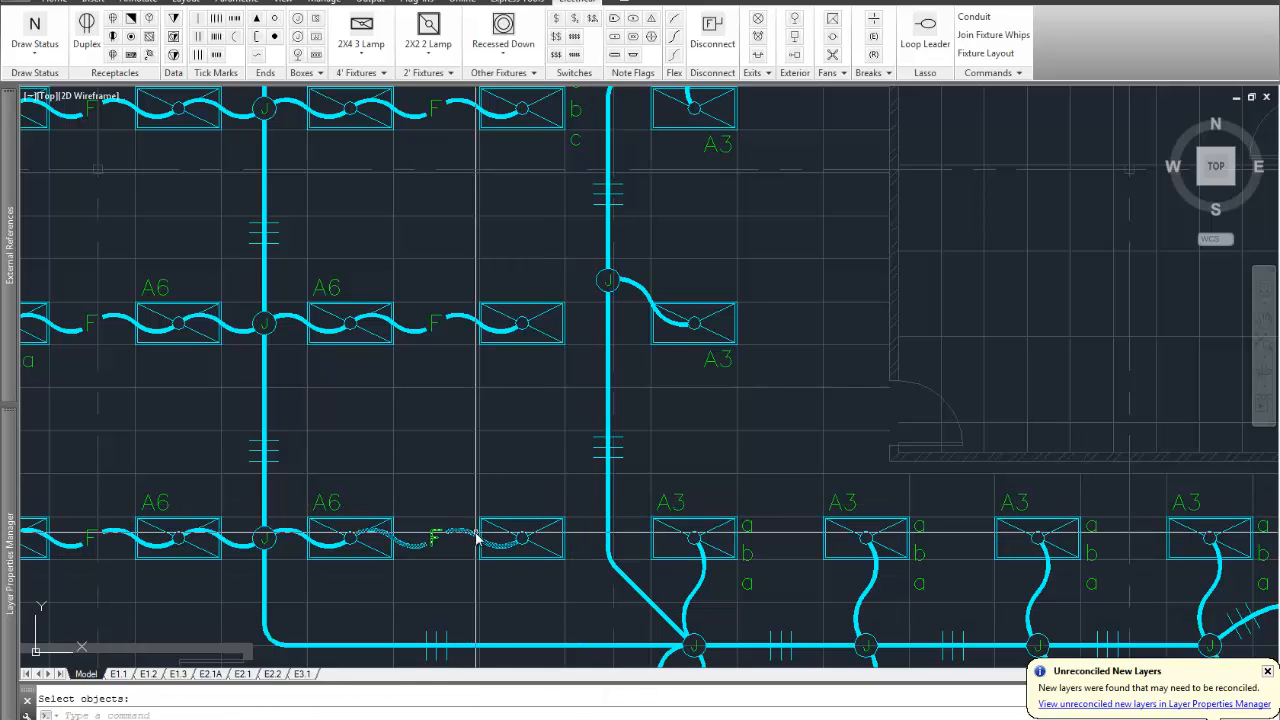
- Add the default aba switch subscripts below that end fixture with the Fixture Type Manager, and close the manager
{"action": "type", "text": "FT"}
{"action": "key", "text": "Return"}
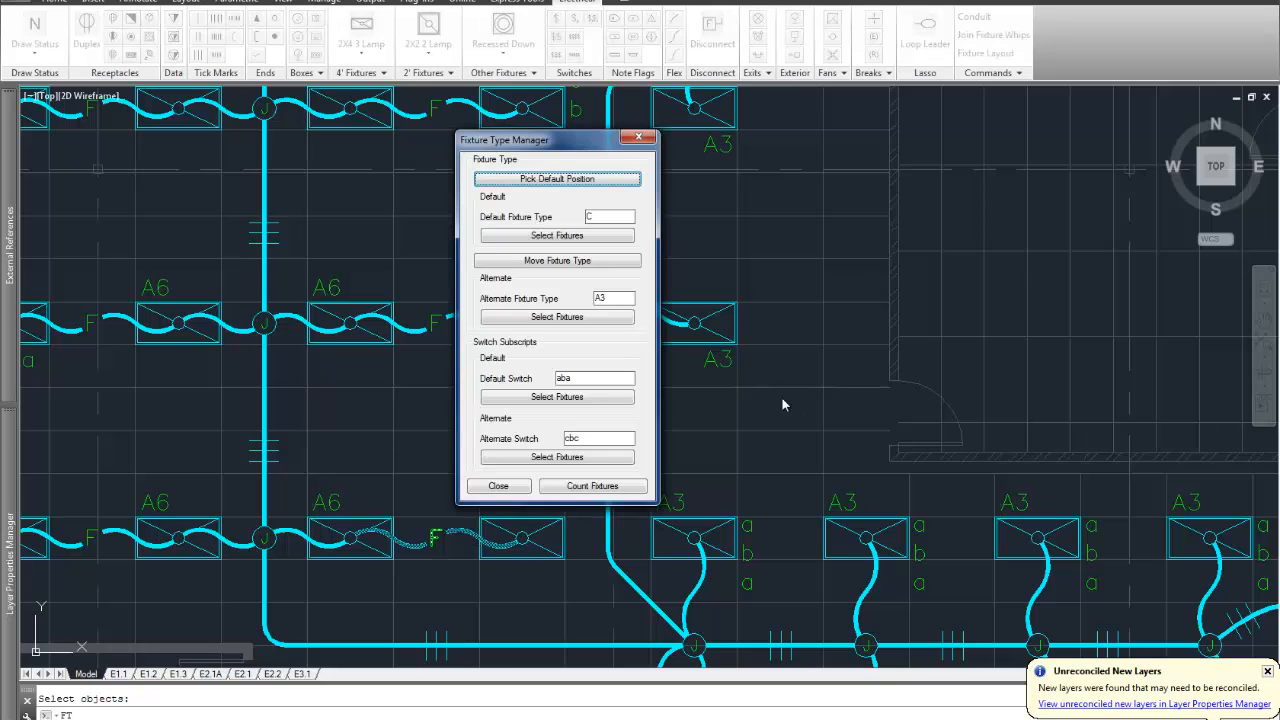
{"action": "left_click", "coordinate": [553, 398]}
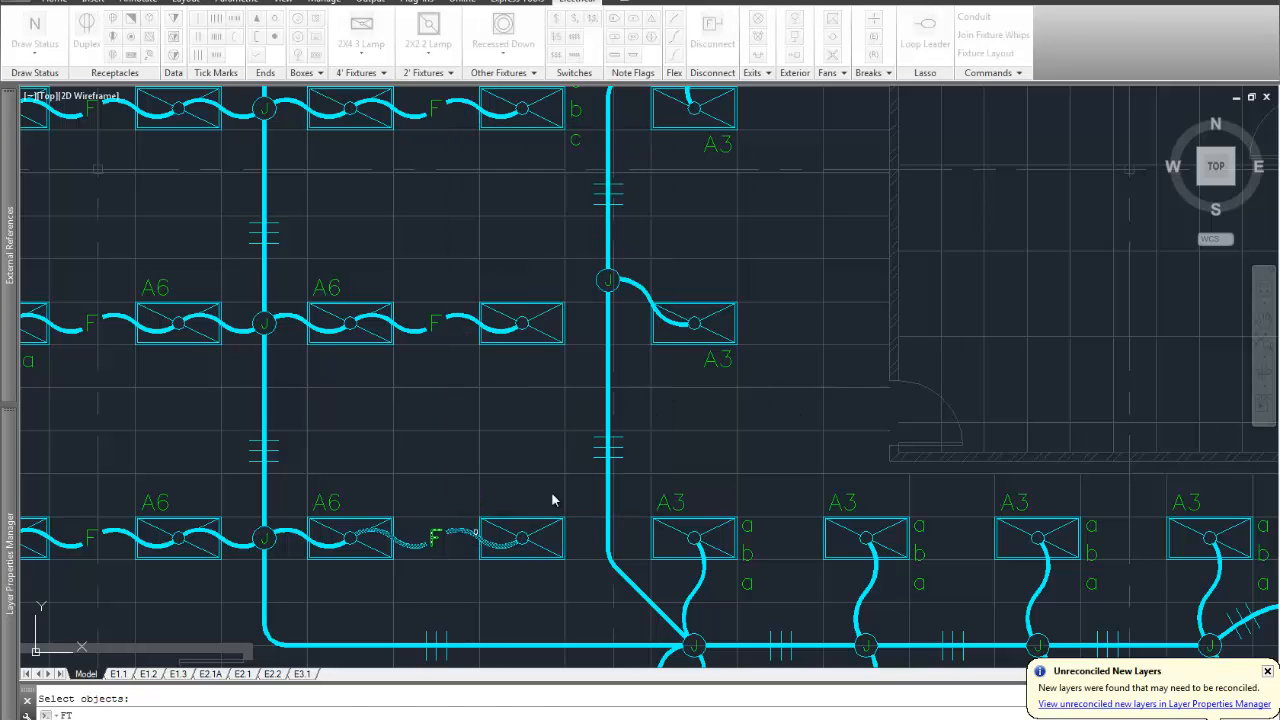
{"action": "left_click", "coordinate": [518, 556]}
{"action": "key", "text": "Return"}
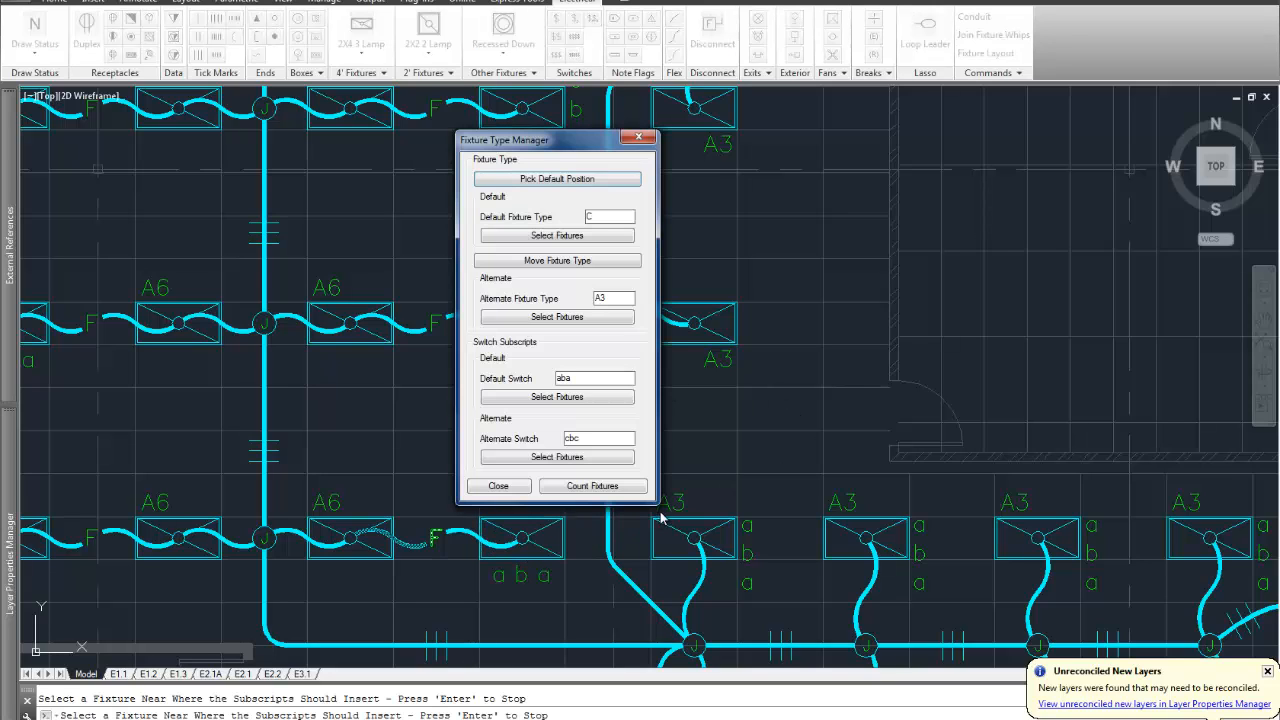
{"action": "left_click", "coordinate": [500, 486]}
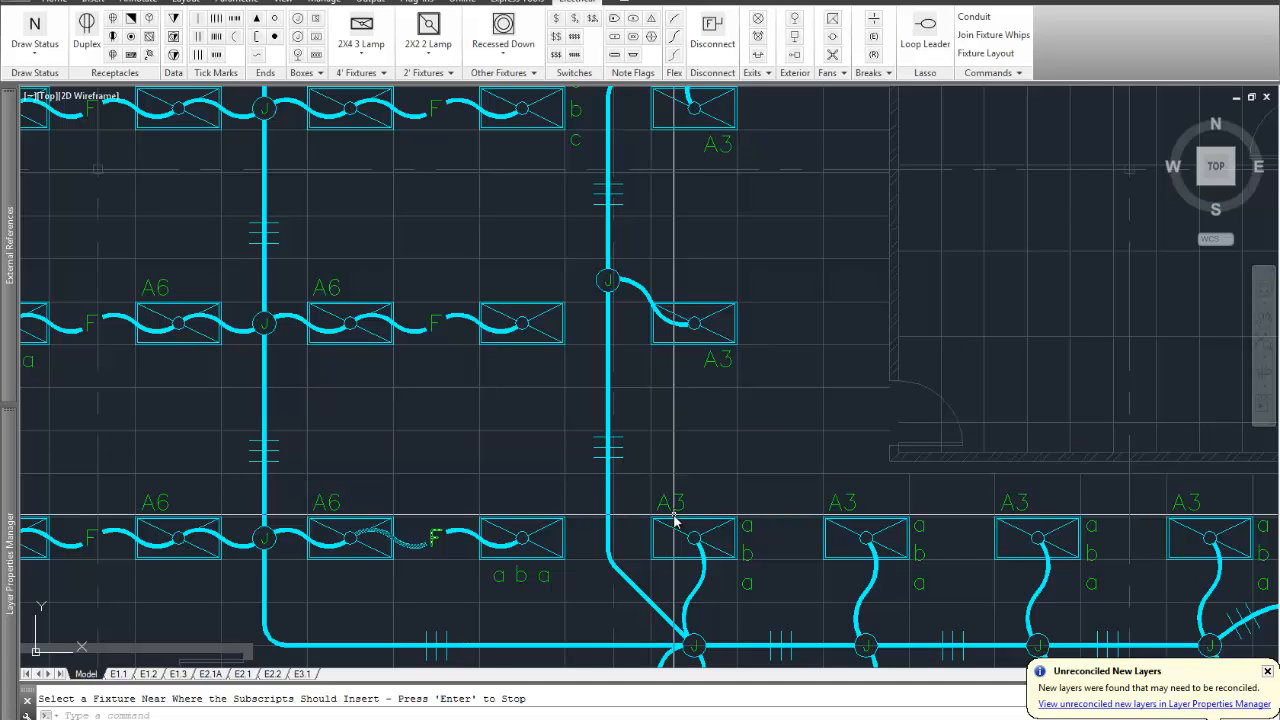
{"action": "scroll", "coordinate": [674, 519], "scroll_direction": "down", "scroll_amount": 4}
{"action": "scroll", "coordinate": [674, 519], "scroll_direction": "down", "scroll_amount": 4}
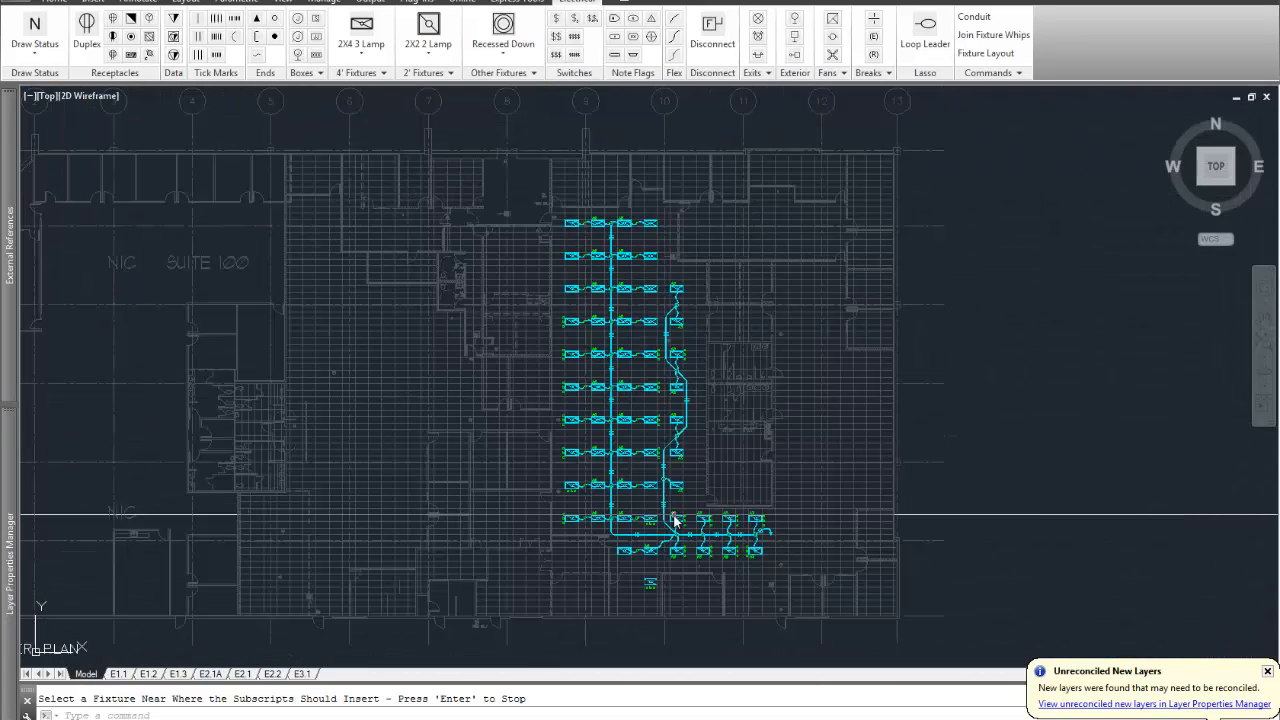
{"action": "key", "text": "Return"}
{"action": "type", "text": "E"}
{"action": "key", "text": "Return"}
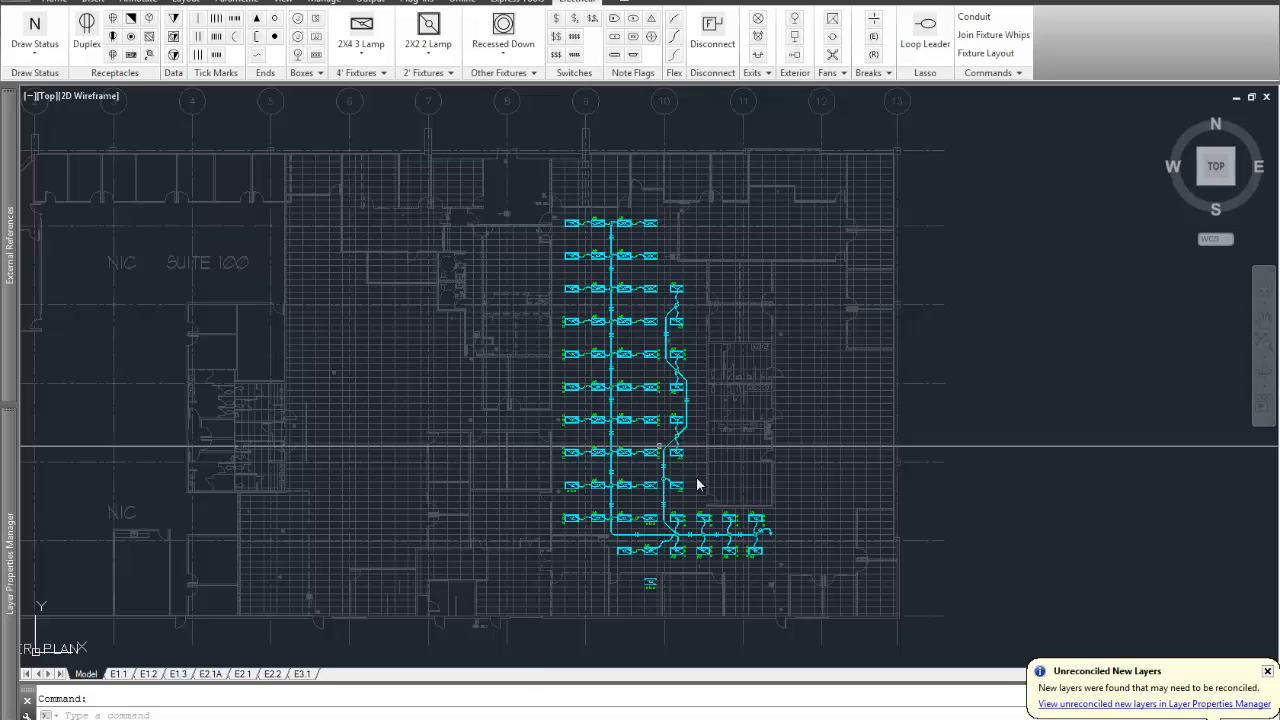
- Copy the lone A3 fixture without its label into the empty ceiling area to its right
{"action": "middle_click_drag", "start_coordinate": [743, 551], "coordinate": [657, 480]}
{"action": "scroll", "coordinate": [581, 432], "scroll_direction": "up", "scroll_amount": 7}
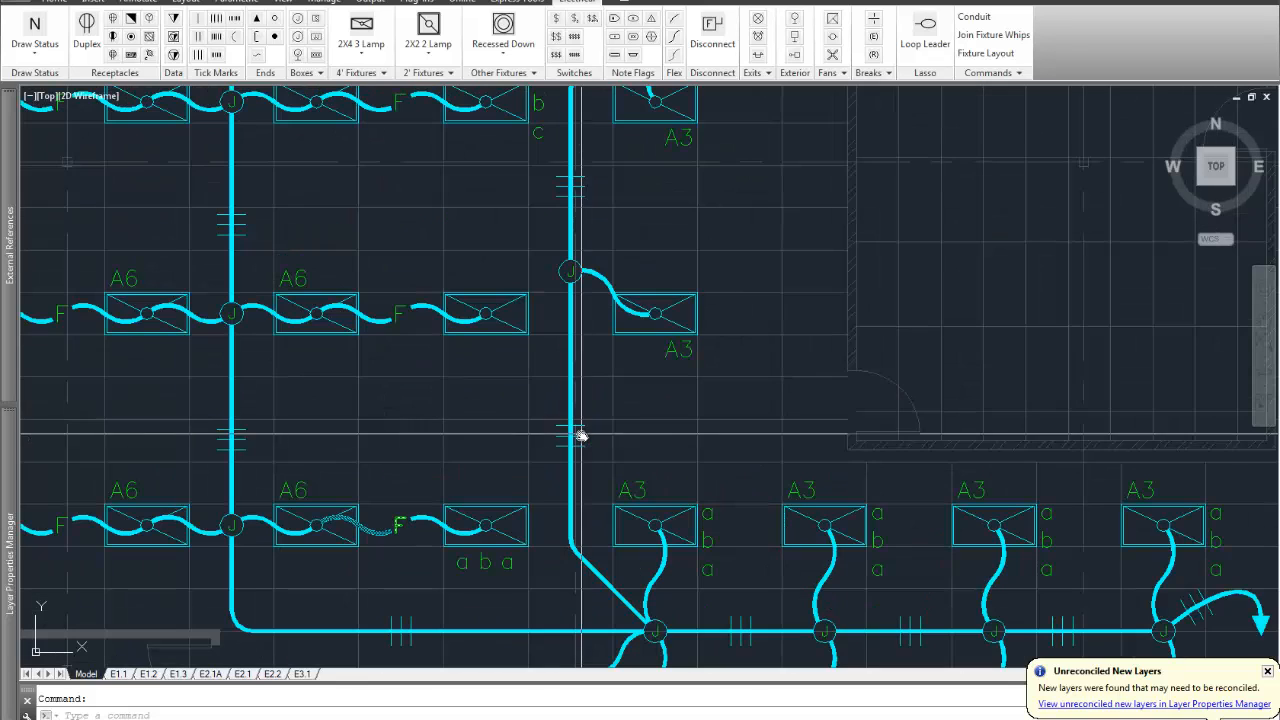
{"action": "left_click", "coordinate": [668, 320]}
{"action": "type", "text": "co"}
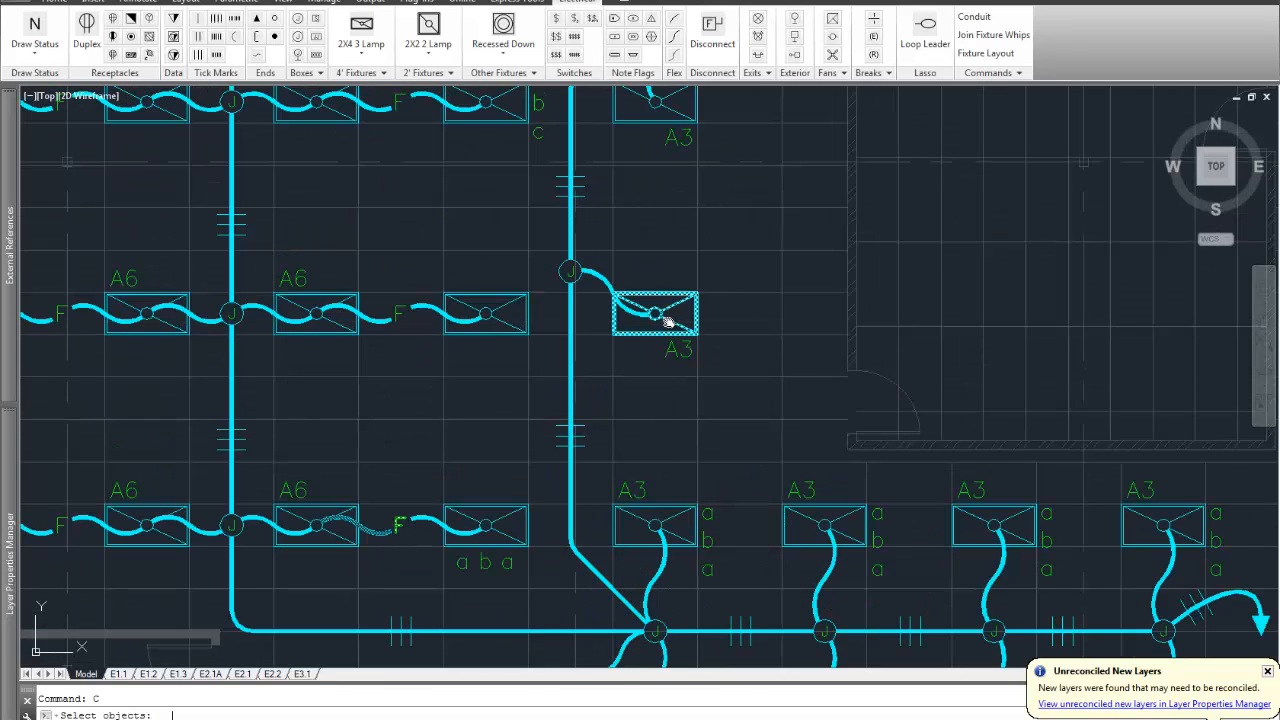
{"action": "key", "text": "Return"}
{"action": "left_click", "coordinate": [671, 323]}
{"action": "left_click", "coordinate": [816, 297]}
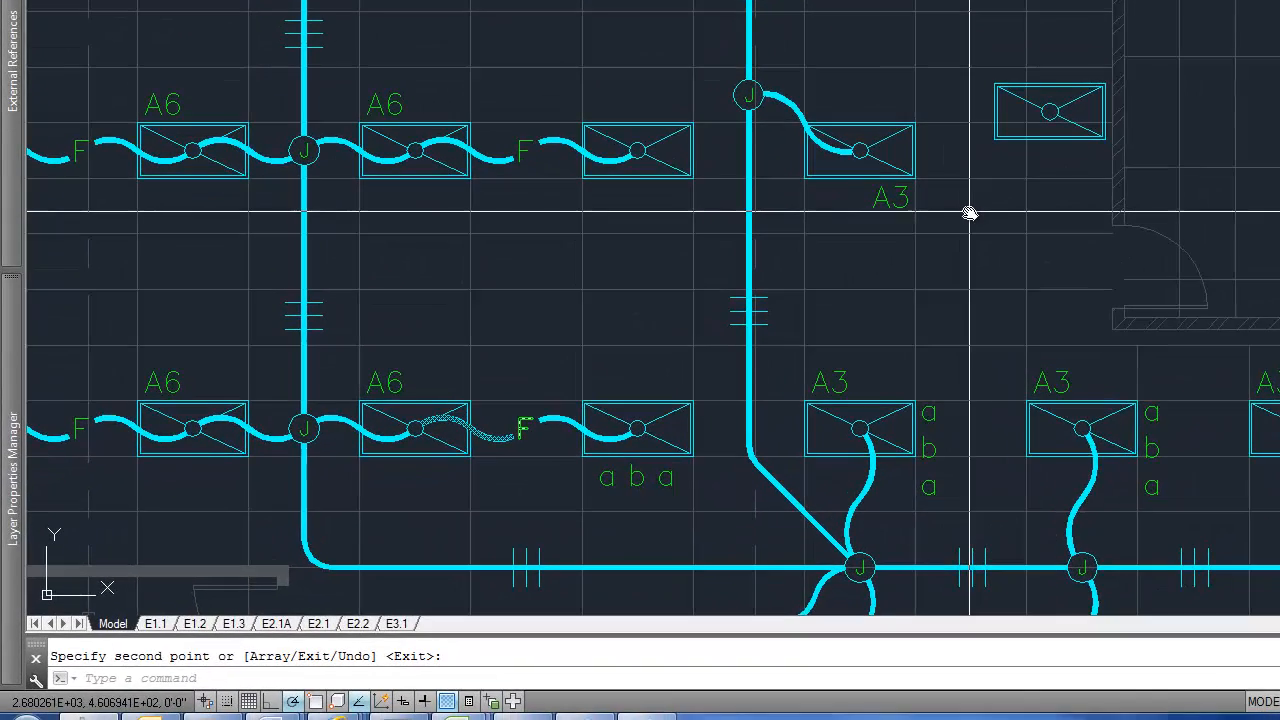
- Set the DIMSCALE variable to 4'
{"action": "type", "text": "DIMSCALE"}
{"action": "key", "text": "Return"}
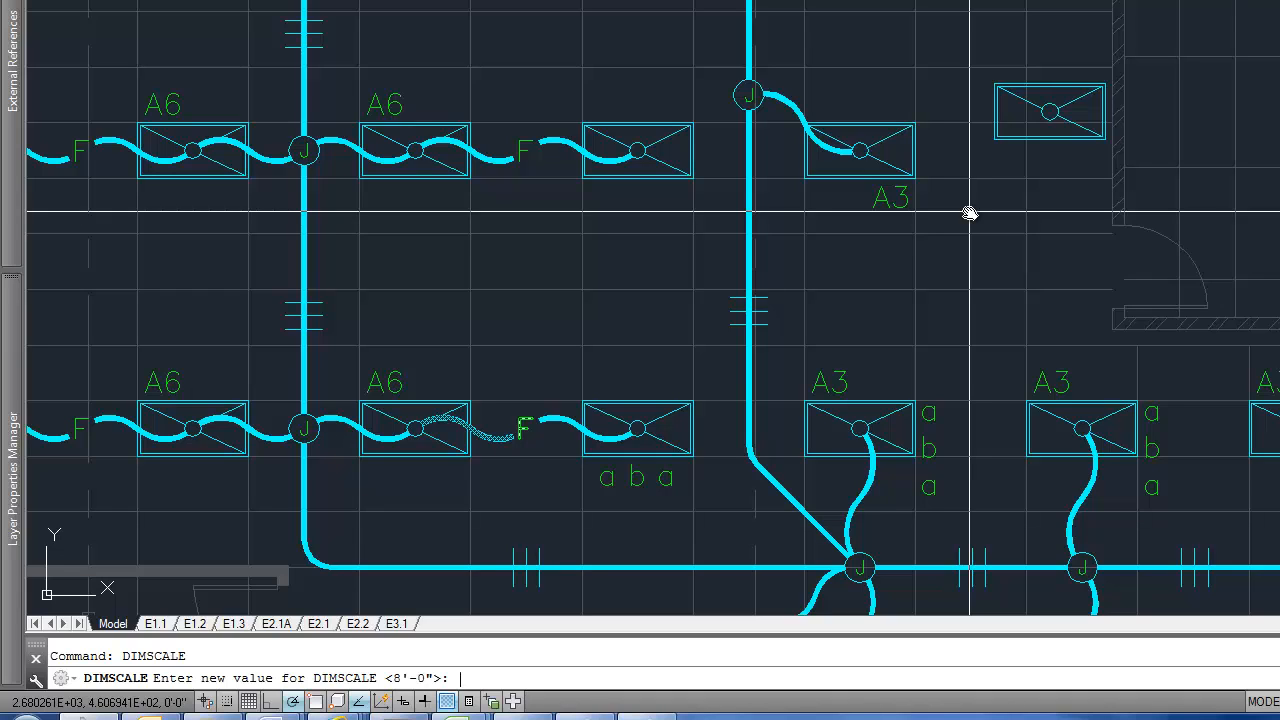
{"action": "type", "text": "4'"}
{"action": "key", "text": "Return"}
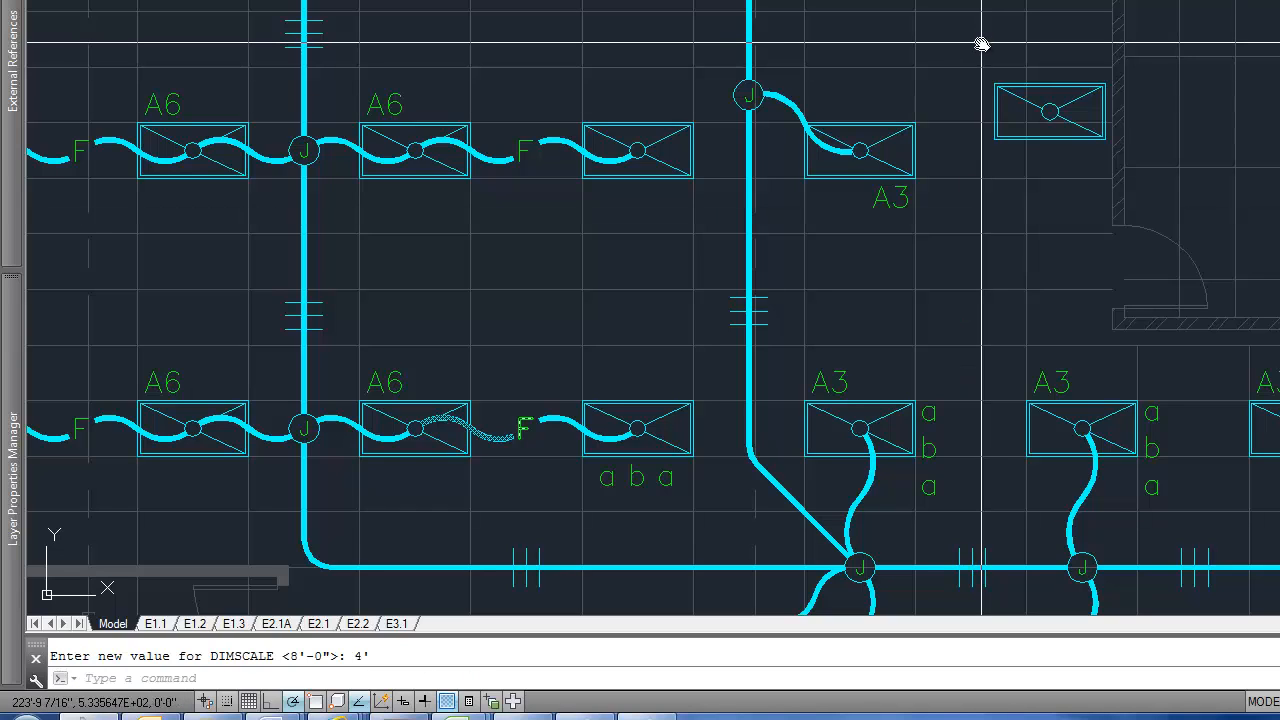
- Open the Fixture Type Manager, set the alternate fixture type to D, and label the left side of the copied fixture with it
{"action": "type", "text": "FT"}
{"action": "key", "text": "Return"}
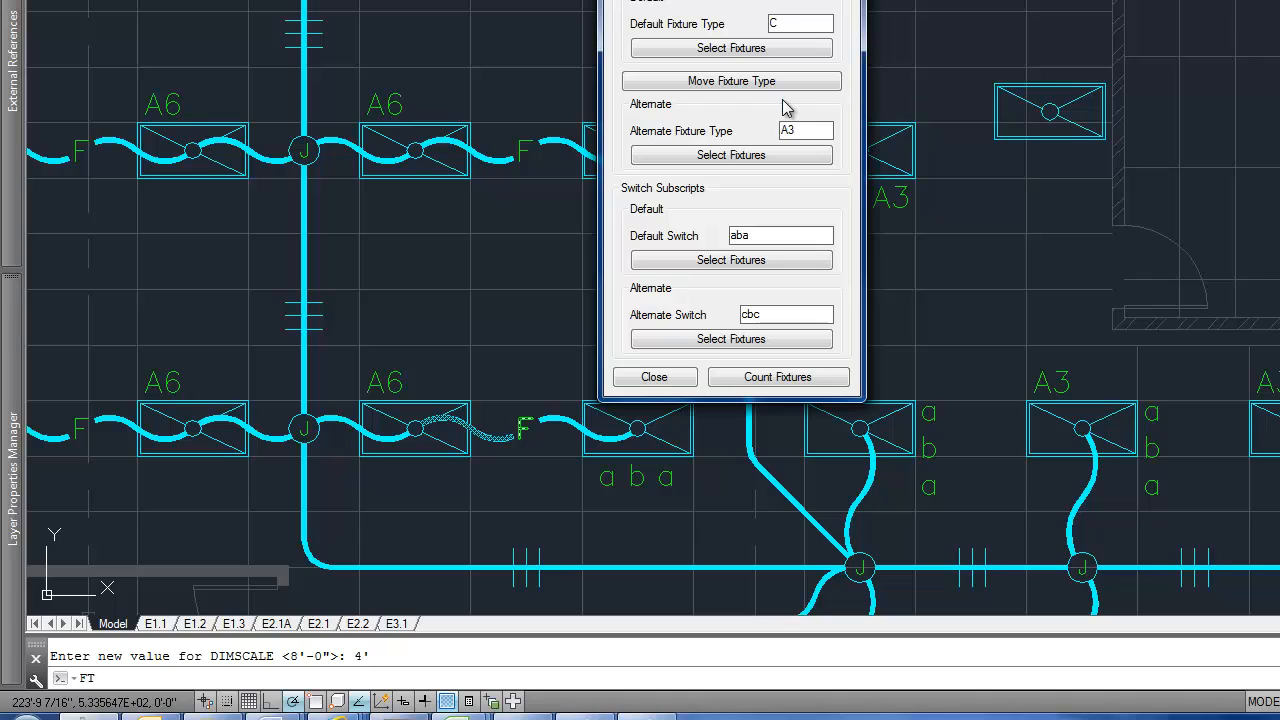
{"action": "double_click", "coordinate": [794, 130]}
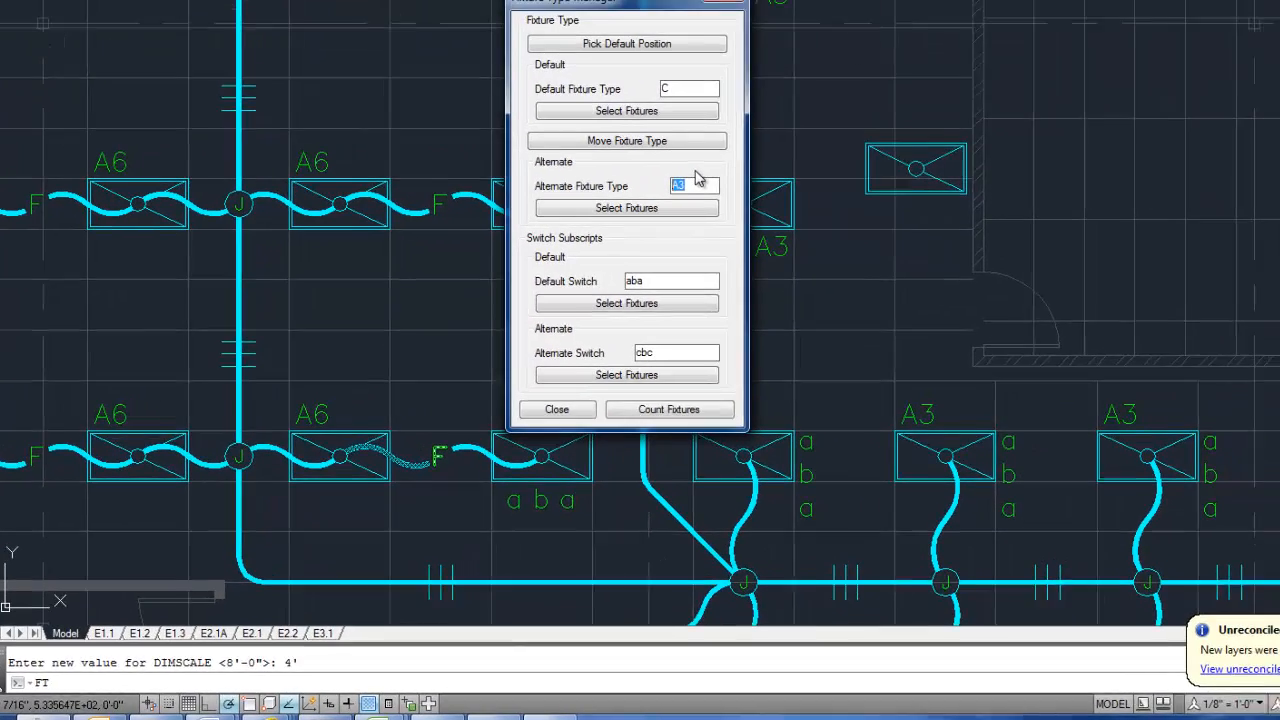
{"action": "type", "text": "D"}
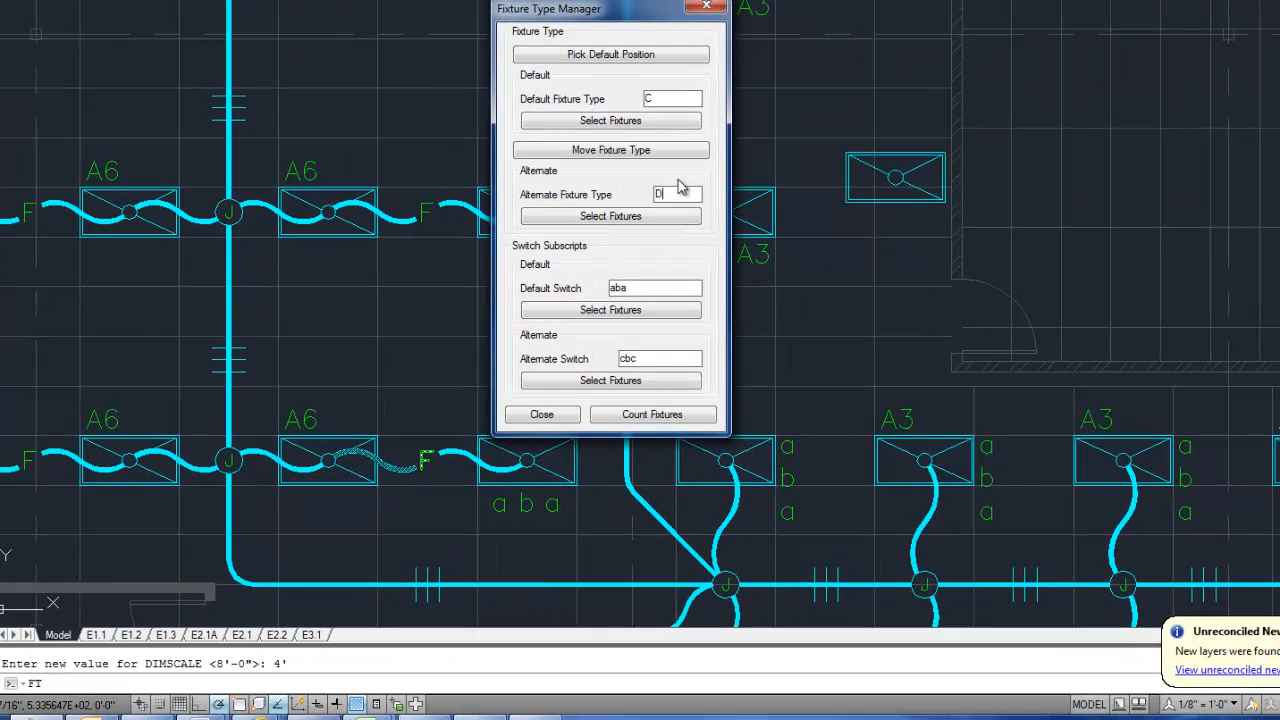
{"action": "left_click", "coordinate": [617, 219]}
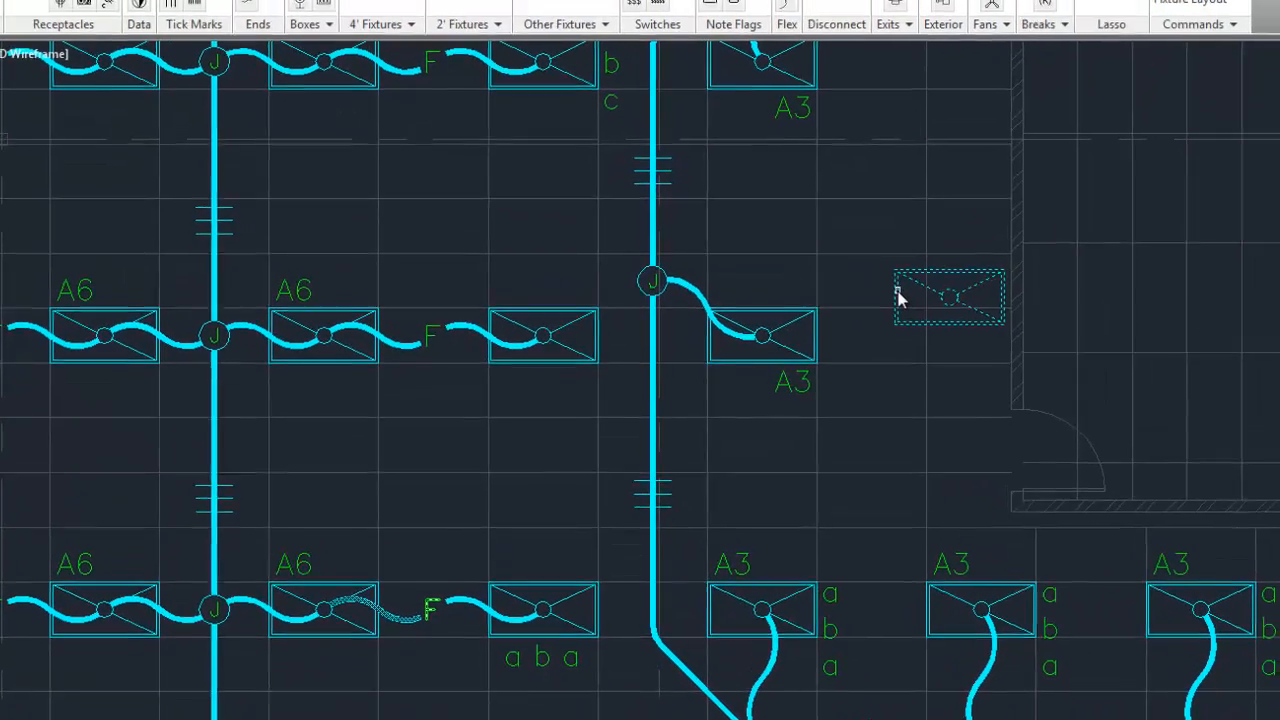
{"action": "left_click", "coordinate": [905, 318]}
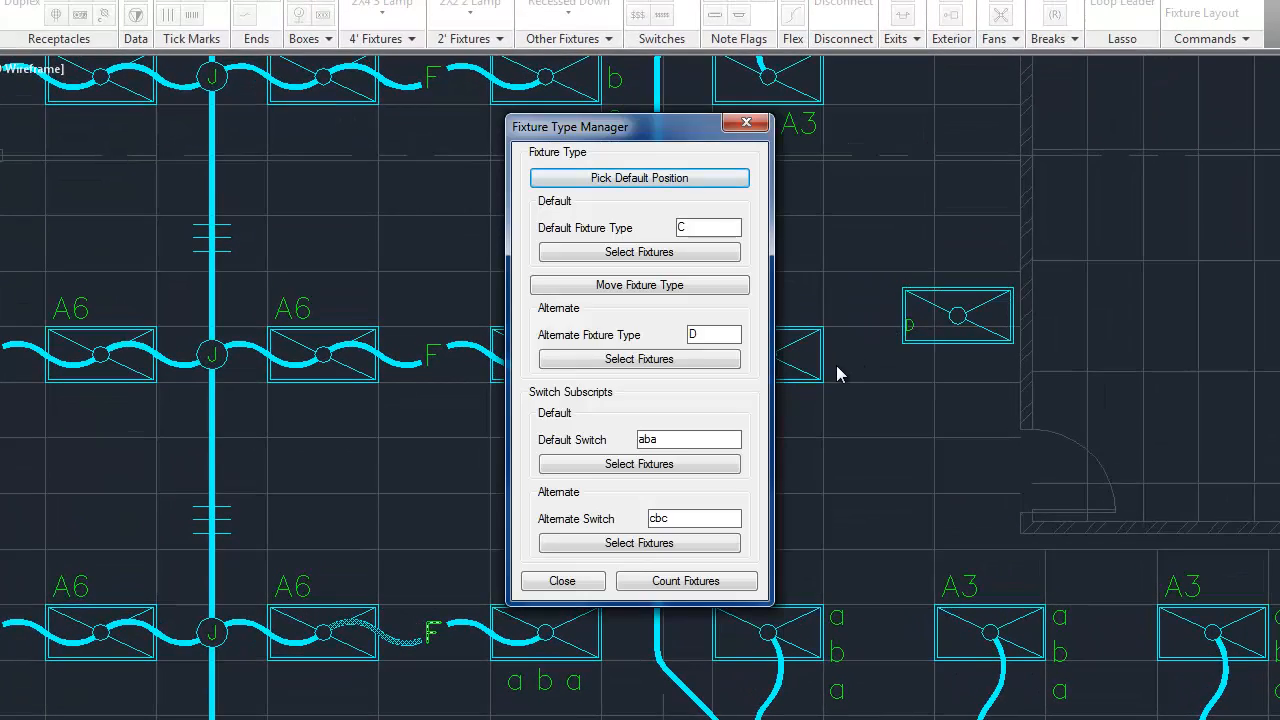
- Pick the default type position above the copied fixture's upper left corner and close the Fixture Type Manager
{"action": "left_click", "coordinate": [625, 180]}
{"action": "left_click", "coordinate": [921, 296]}
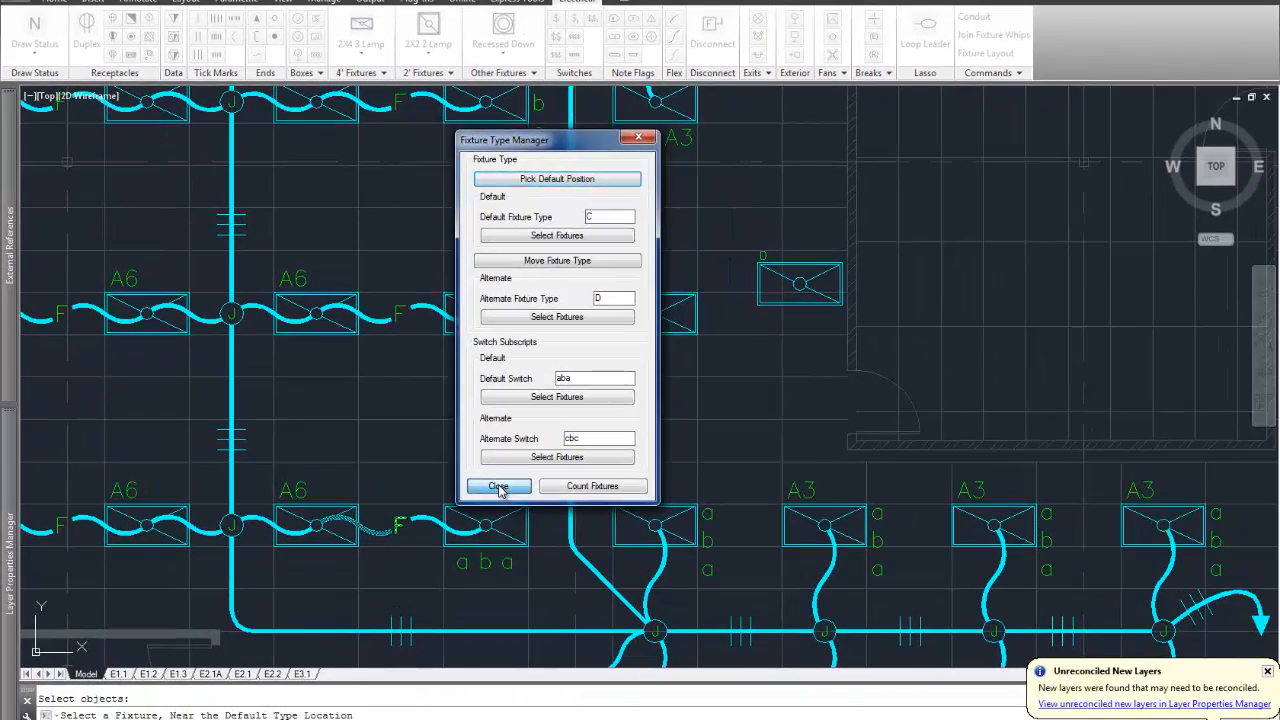
{"action": "left_click", "coordinate": [553, 568]}
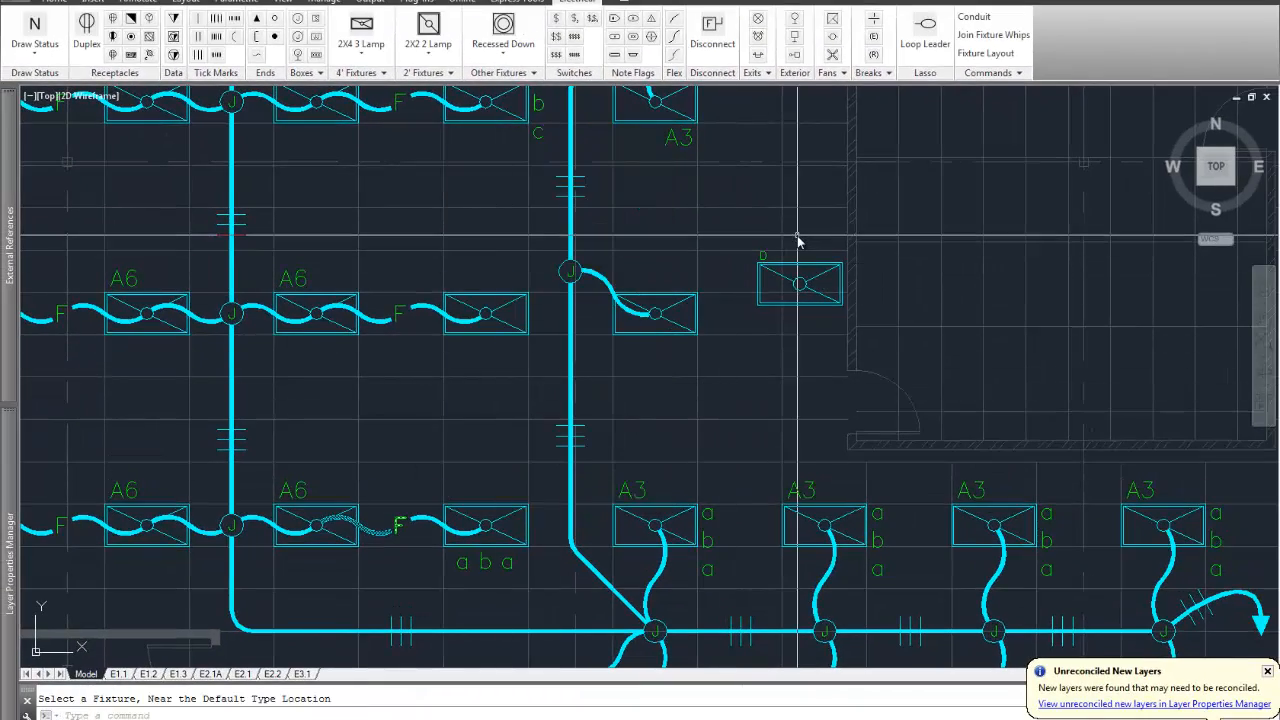
- Copy the A3 label of the fixture above to just left of the D label and compare their text sizes
{"action": "scroll", "coordinate": [798, 240], "scroll_direction": "up", "scroll_amount": 4}
{"action": "middle_click_drag", "start_coordinate": [753, 243], "coordinate": [754, 434]}
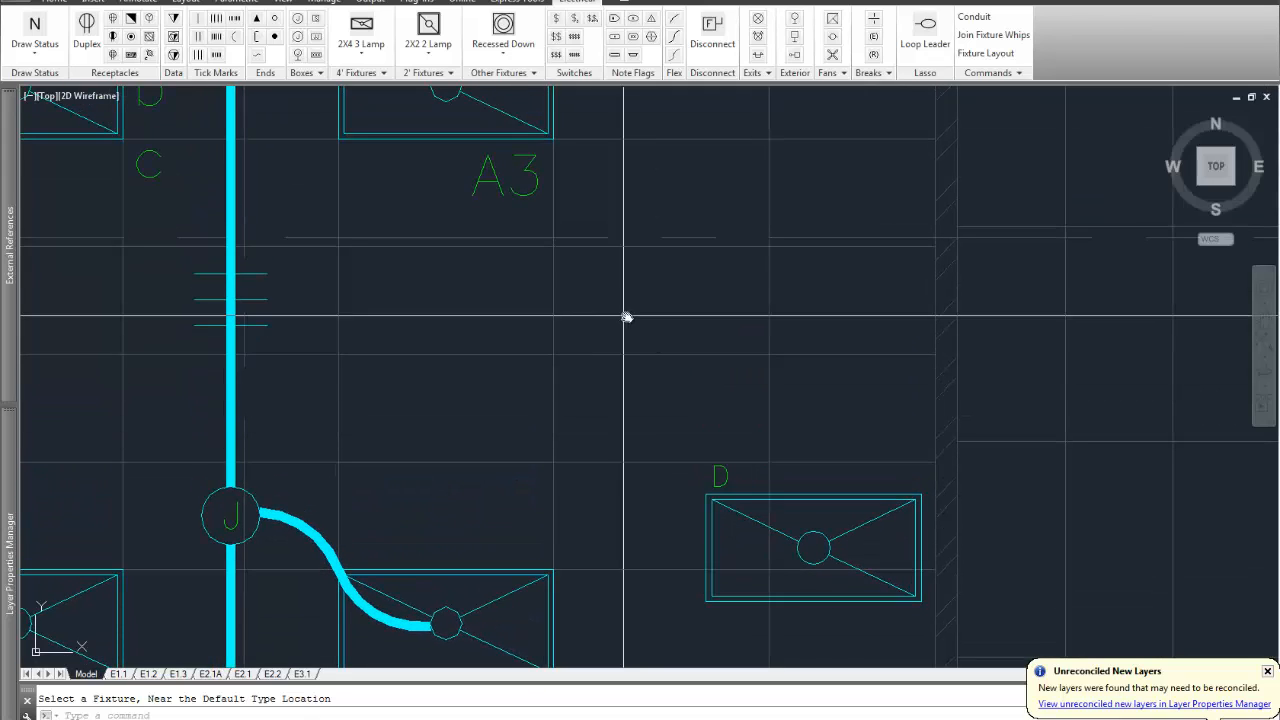
{"action": "left_click", "coordinate": [529, 178]}
{"action": "left_click", "coordinate": [513, 175]}
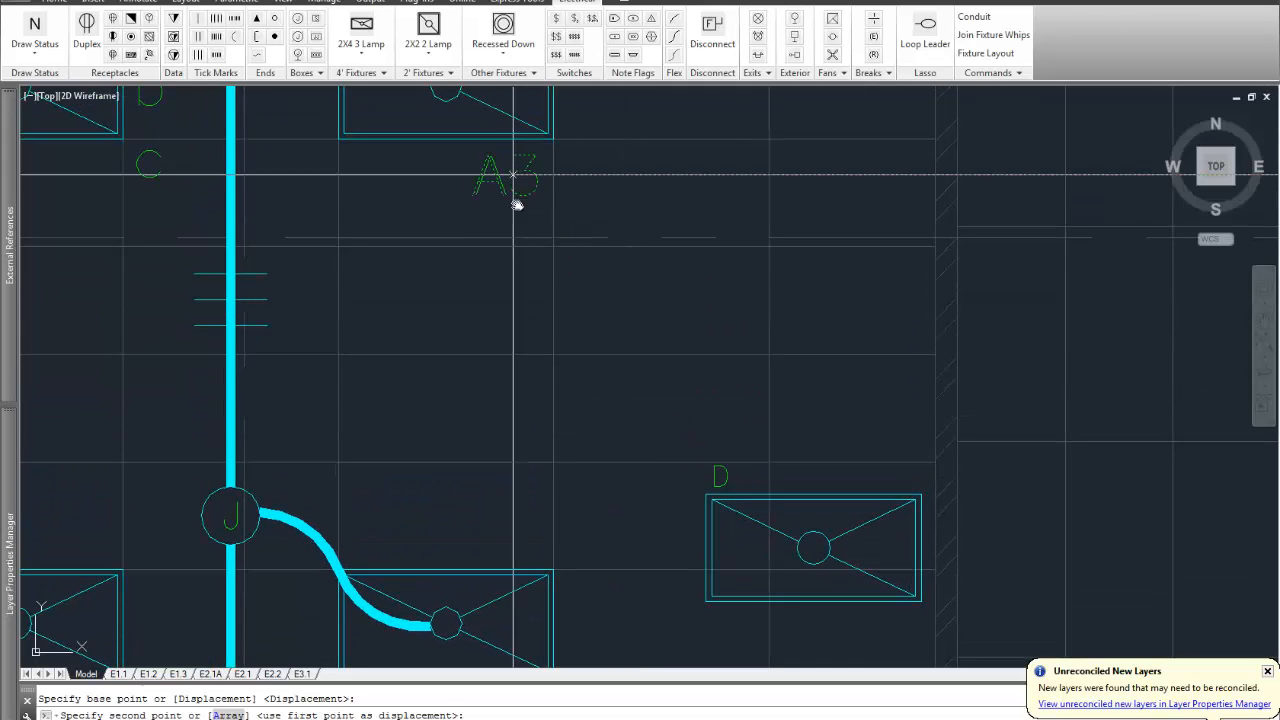
{"action": "left_click", "coordinate": [671, 468]}
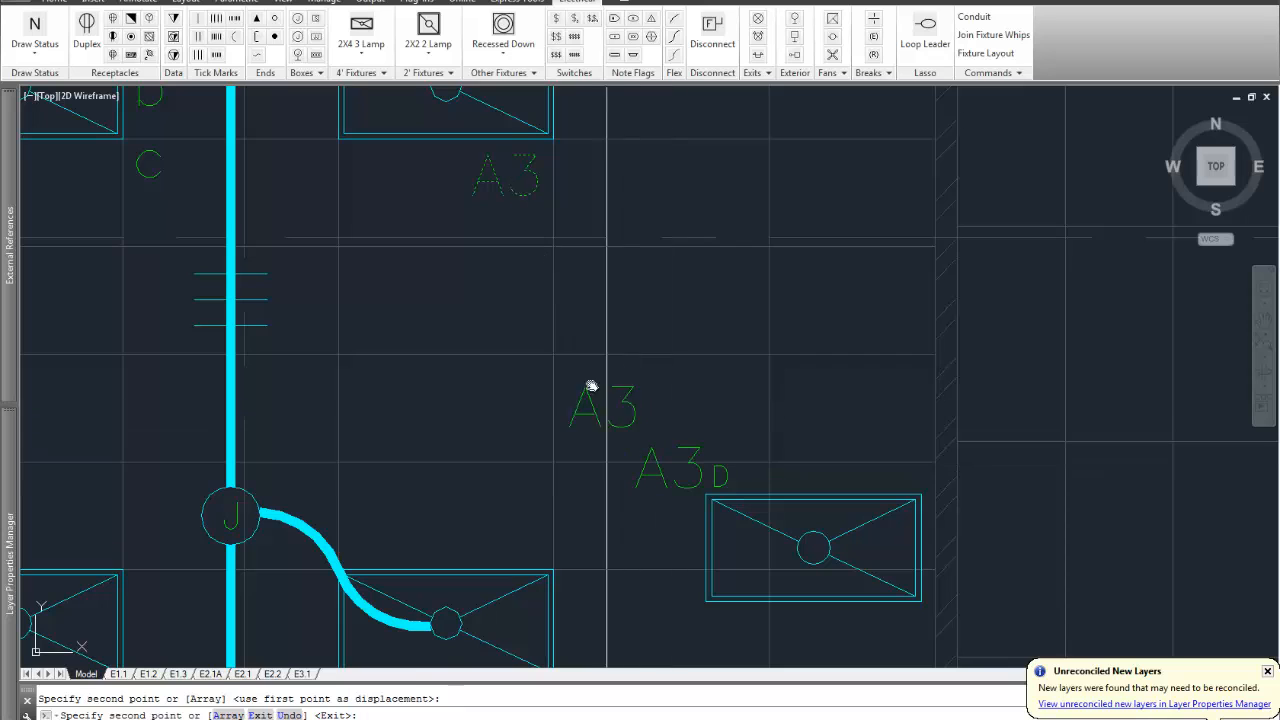
{"action": "key", "text": "Return"}
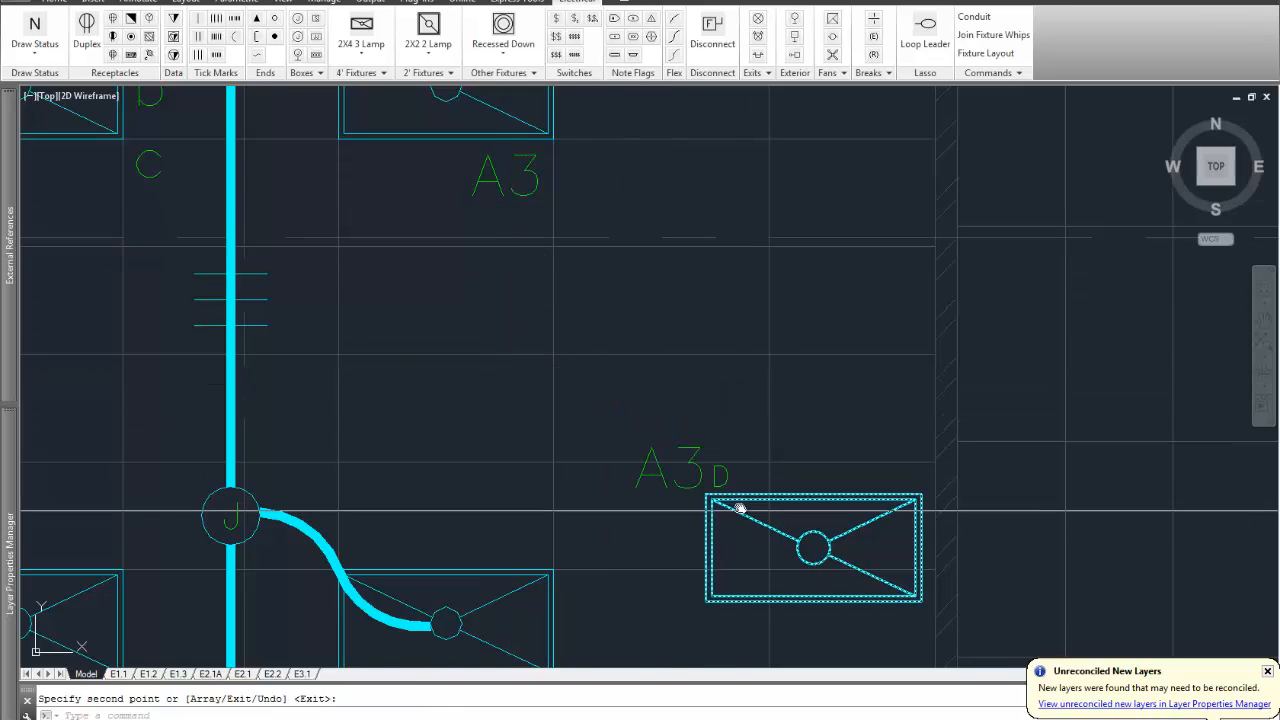
{"action": "scroll", "coordinate": [739, 510], "scroll_direction": "up", "scroll_amount": 6}
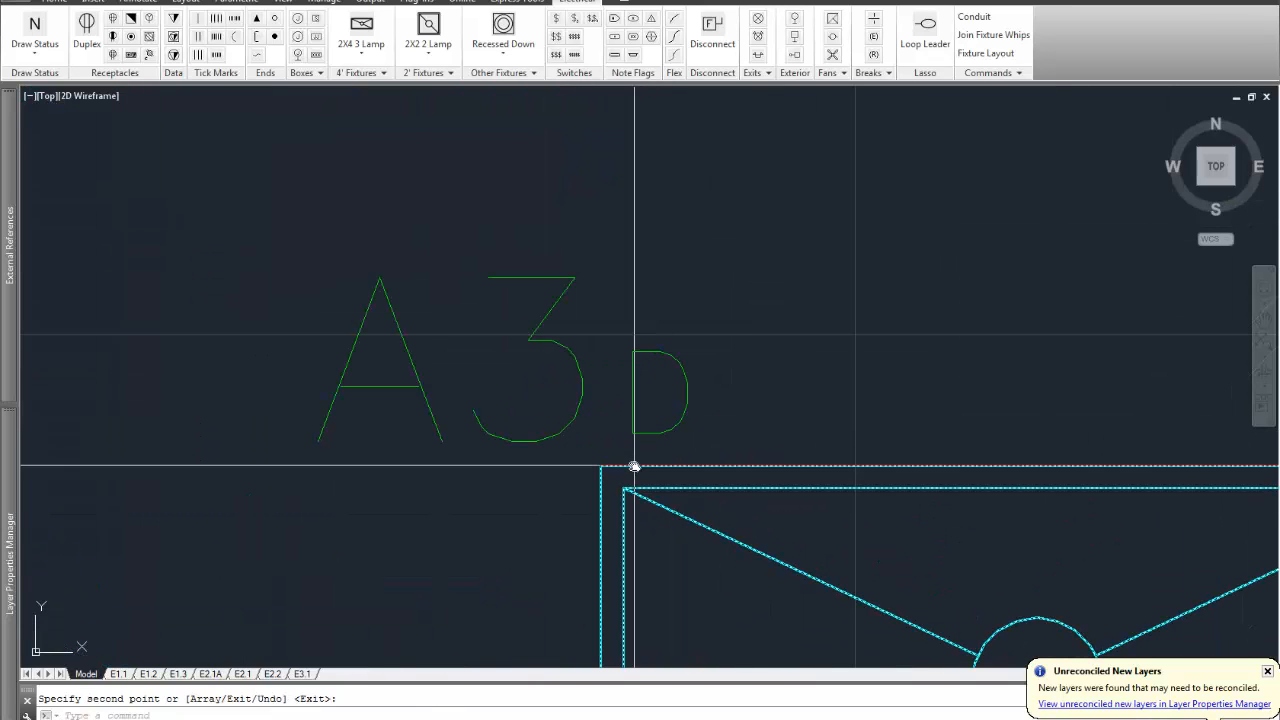
{"action": "scroll", "coordinate": [634, 467], "scroll_direction": "down", "scroll_amount": 6}
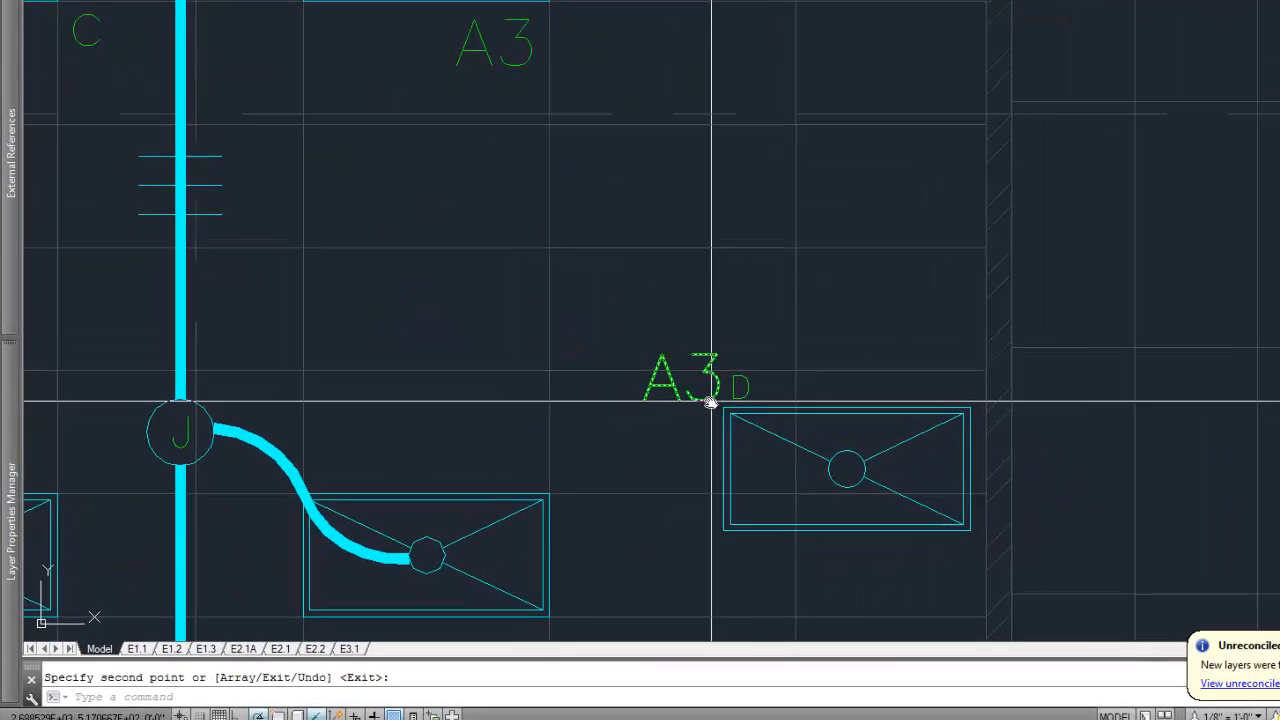
- Erase the copied A3 label beside the D label
{"action": "key", "text": "Return"}
{"action": "type", "text": "e"}
{"action": "key", "text": "Return"}
{"action": "left_click", "coordinate": [706, 396]}
{"action": "left_click", "coordinate": [679, 420]}
{"action": "key", "text": "Return"}
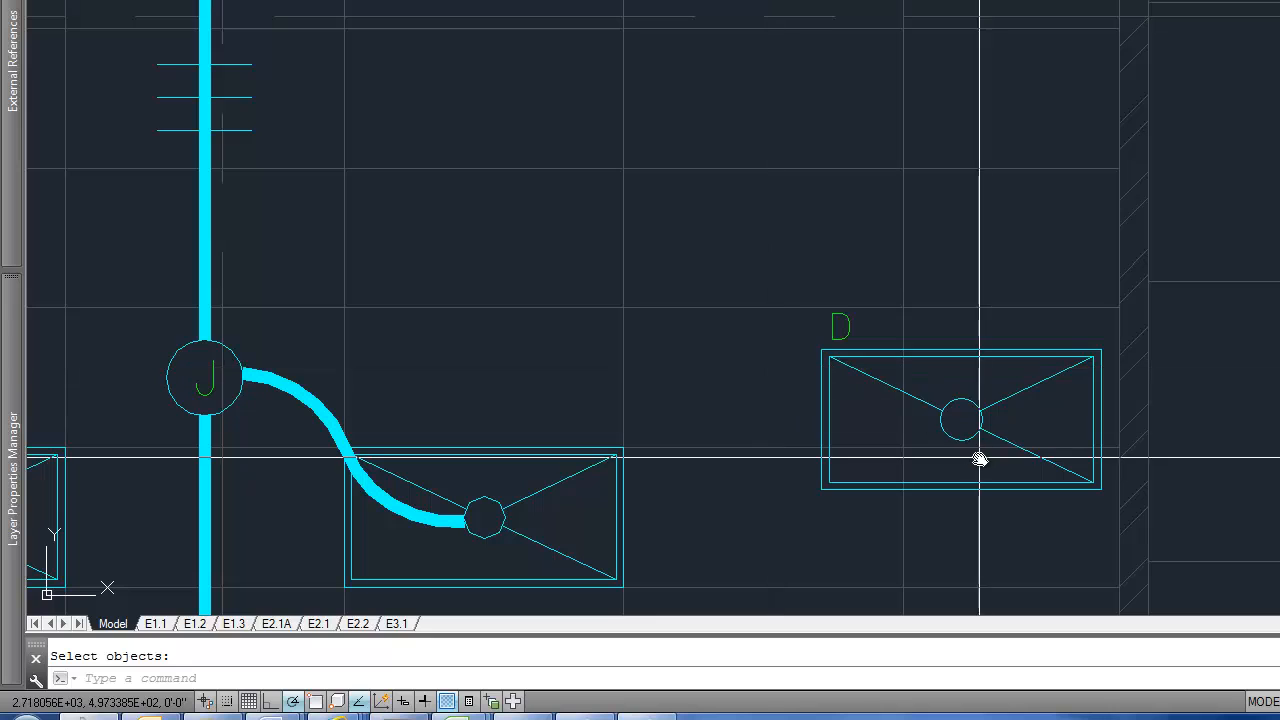
- Select the flexible whip at the junction box and the D label, and examine the label's position relative to the fixture's upper left corner
{"action": "scroll", "coordinate": [968, 453], "scroll_direction": "up", "scroll_amount": 2}
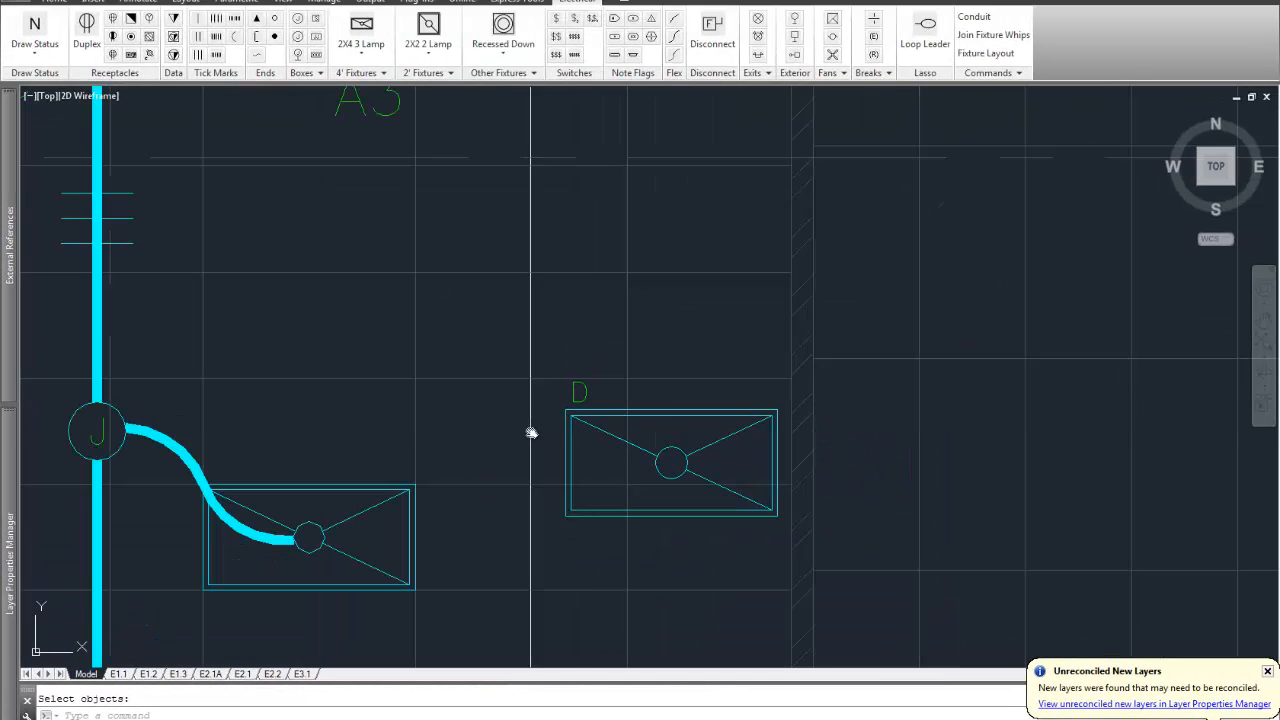
{"action": "left_click", "coordinate": [145, 437]}
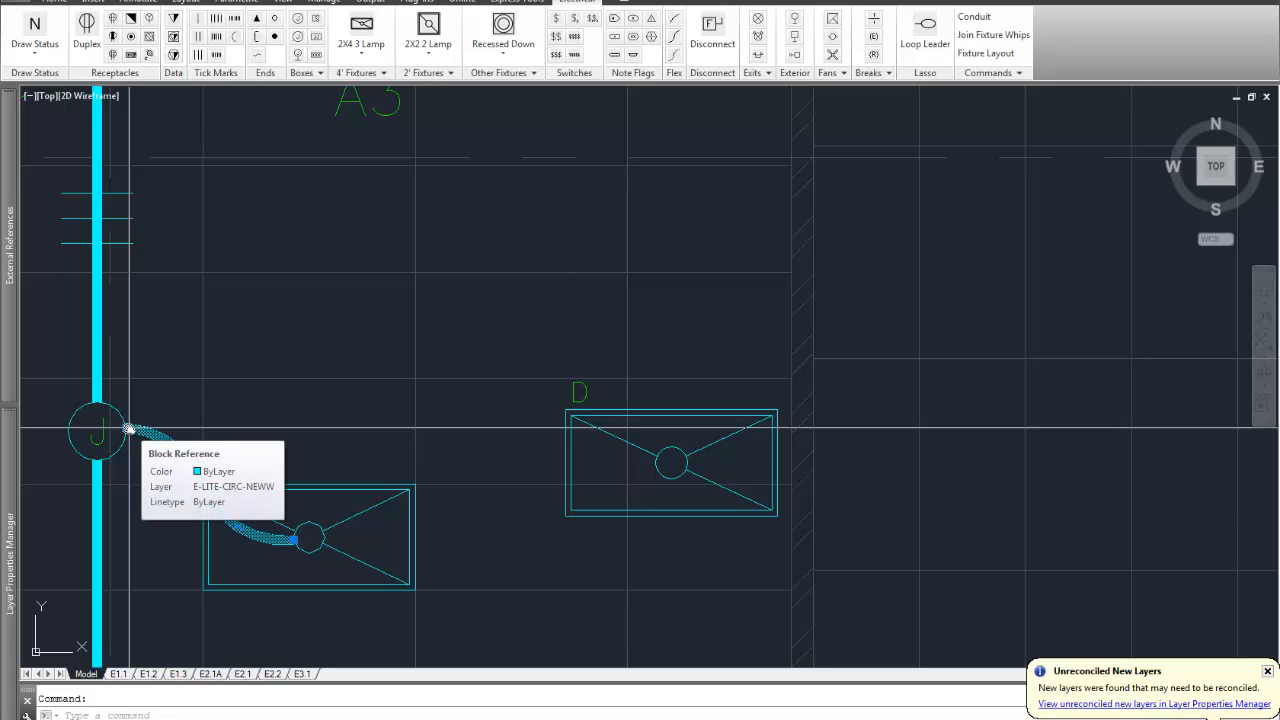
{"action": "left_click", "coordinate": [581, 393]}
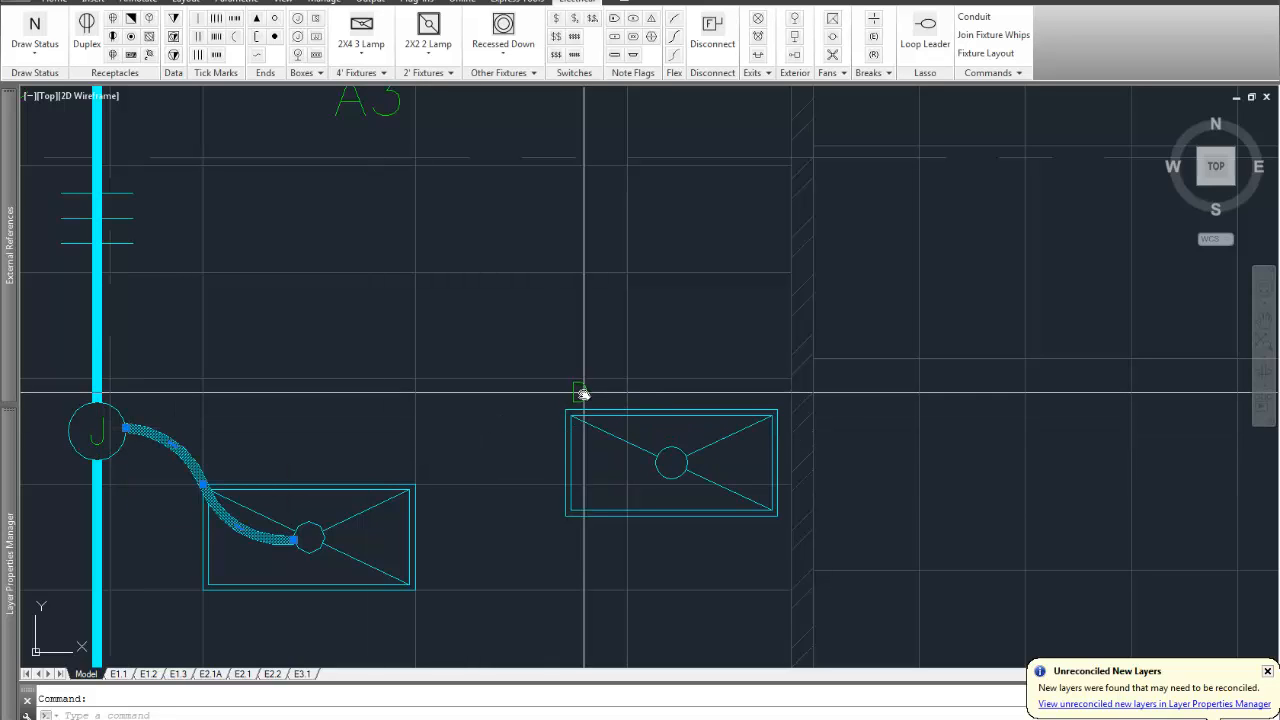
{"action": "scroll", "coordinate": [583, 420], "scroll_direction": "up", "scroll_amount": 6}
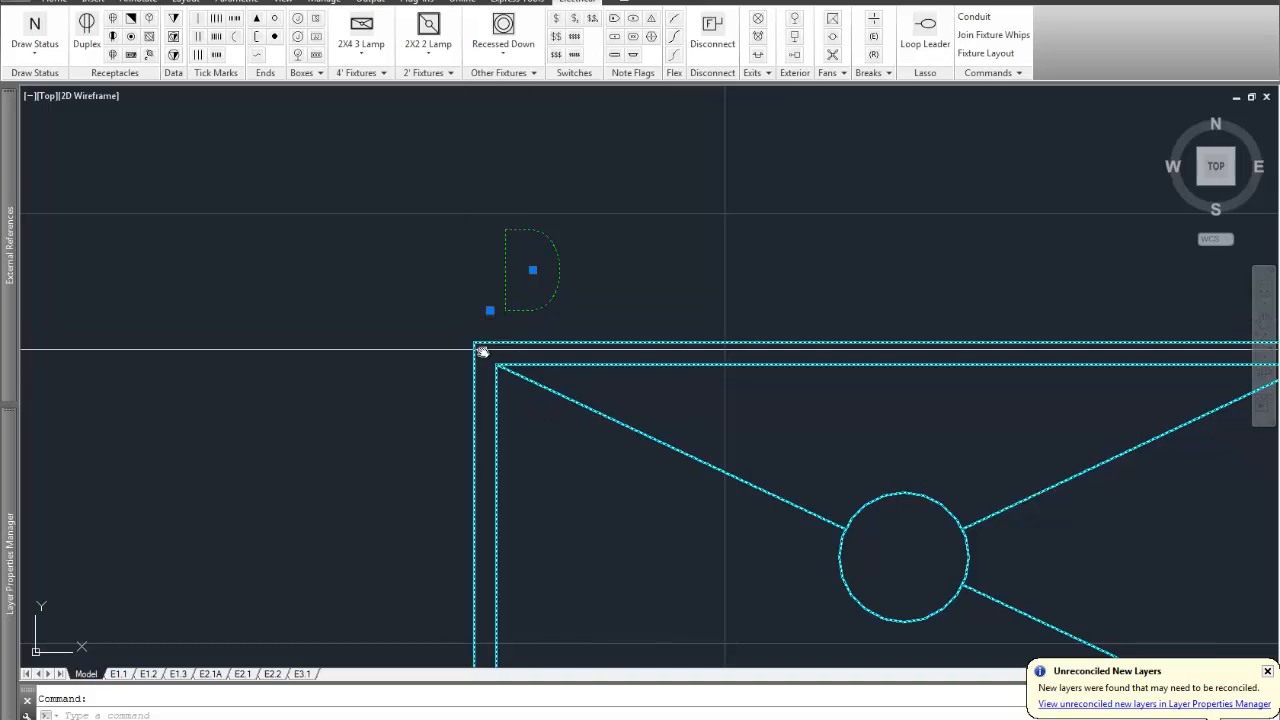
{"action": "scroll", "coordinate": [467, 420], "scroll_direction": "down", "scroll_amount": 4}
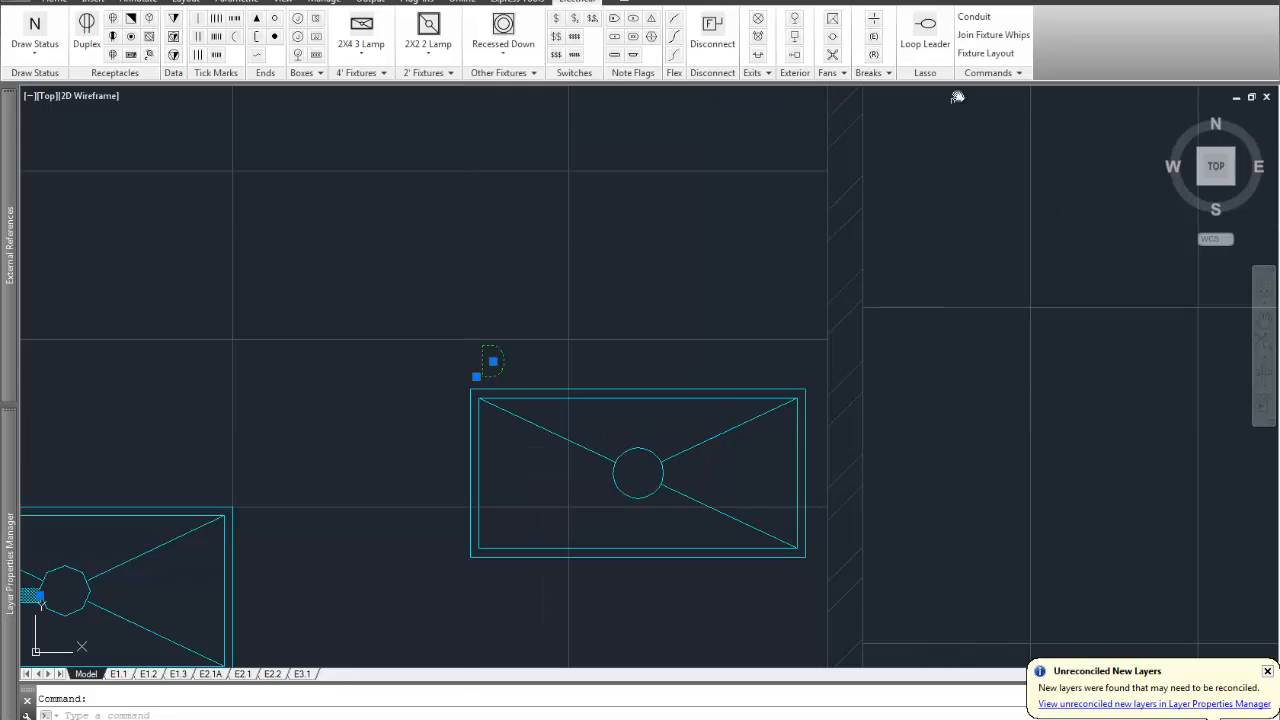
- Show the additional electrical commands
{"action": "left_click", "coordinate": [995, 74]}
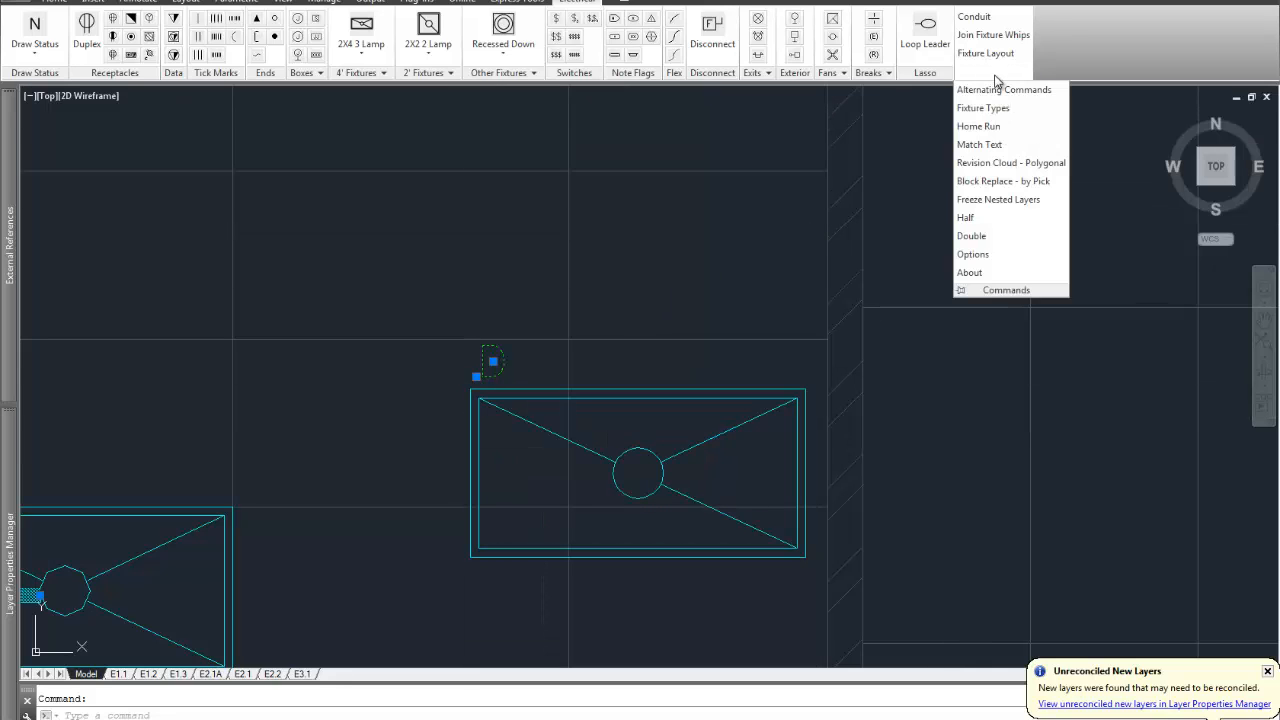